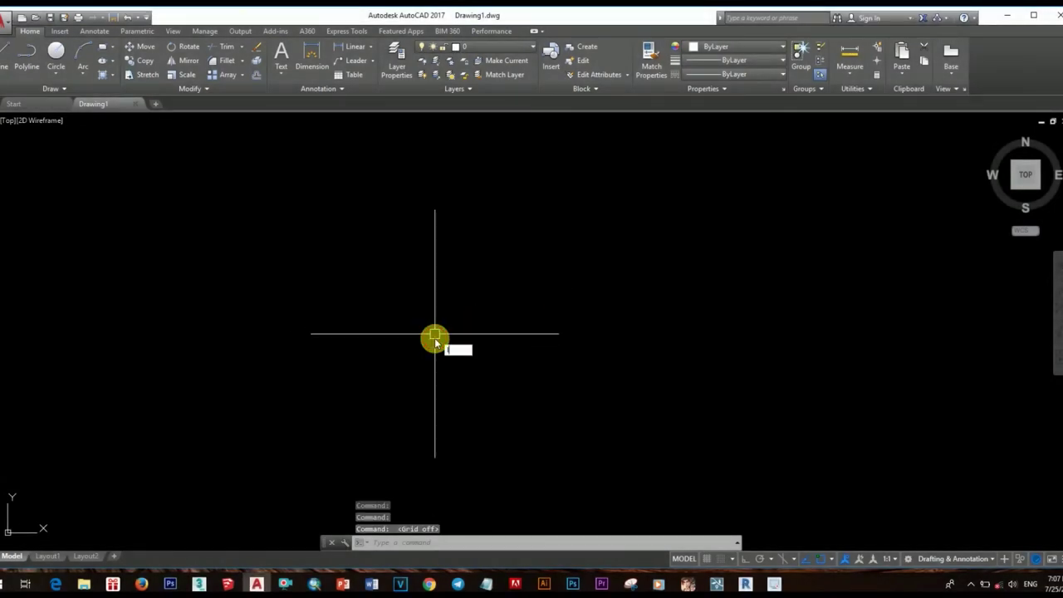
Step: Create a Column layer with a 0.30 mm lineweight
text(LA)
key(Return)
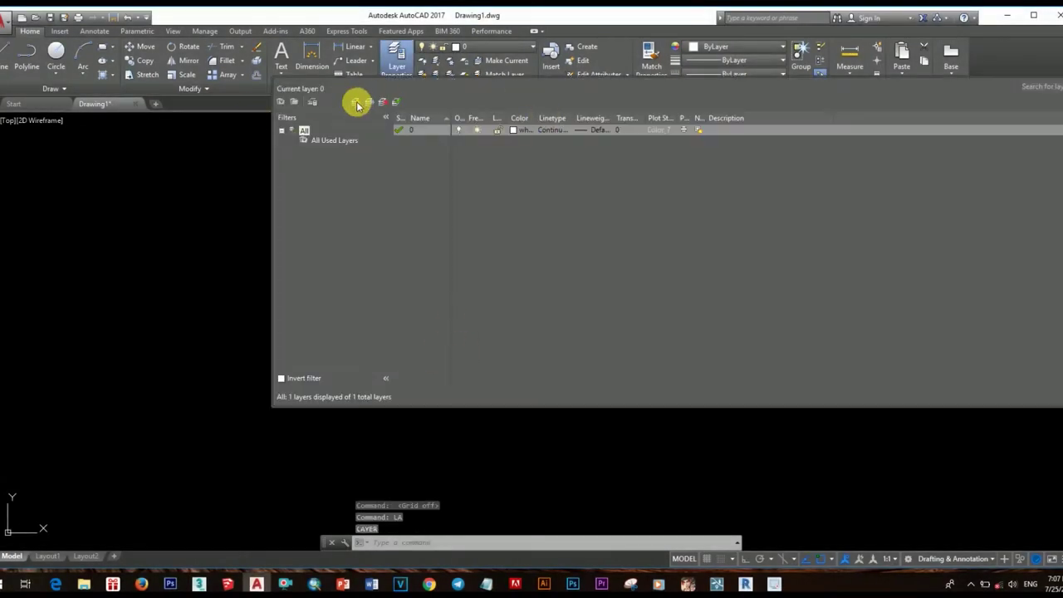
click(356, 101)
text(Column)
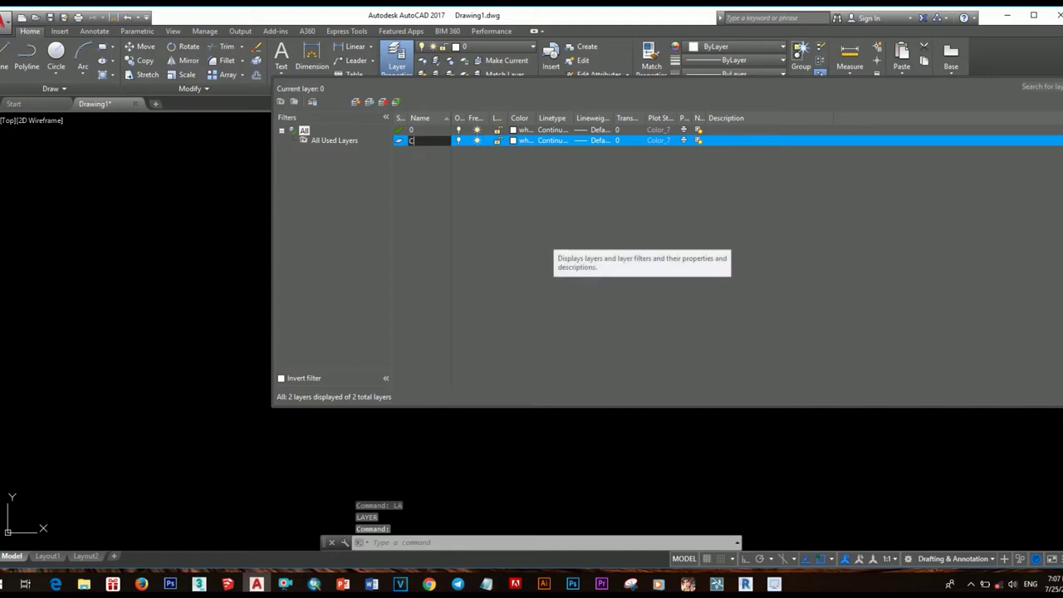
click(584, 141)
click(584, 142)
click(513, 289)
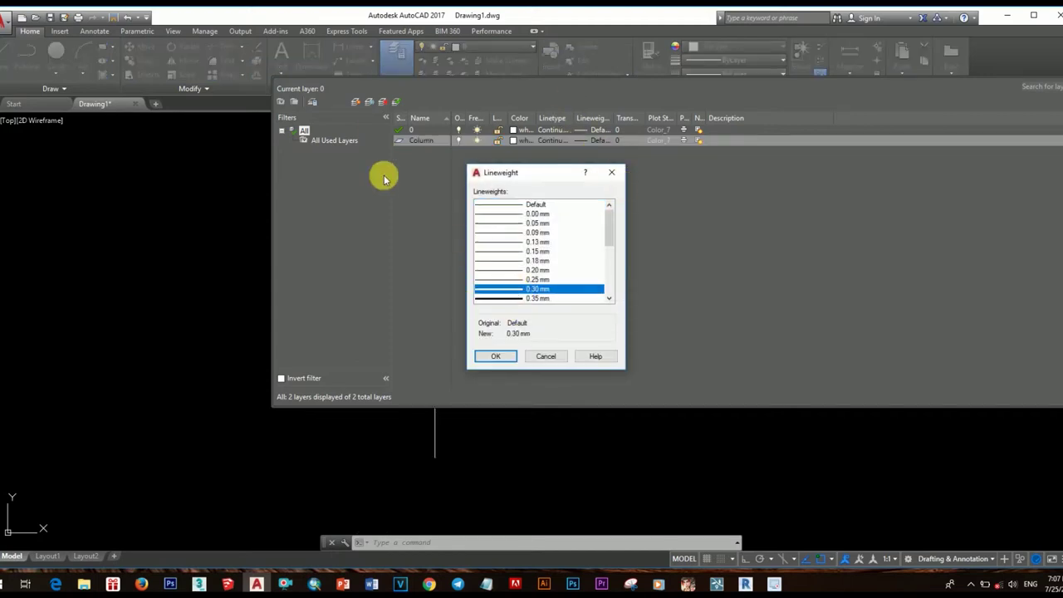
click(496, 356)
Step: Add a Window layer with a 0.00 mm lineweight
click(355, 101)
text(Wall)
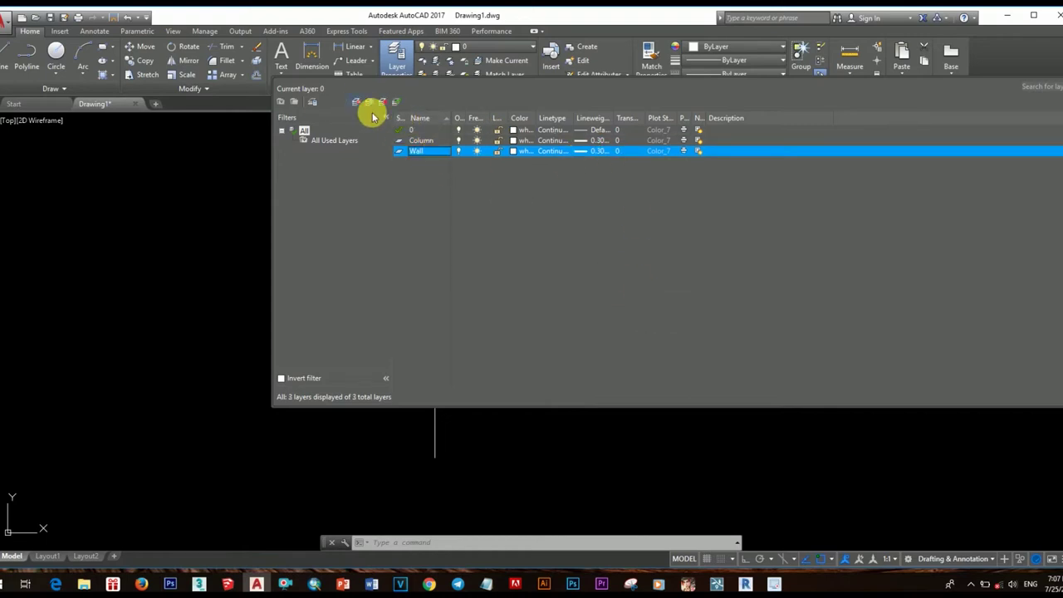
text(Window)
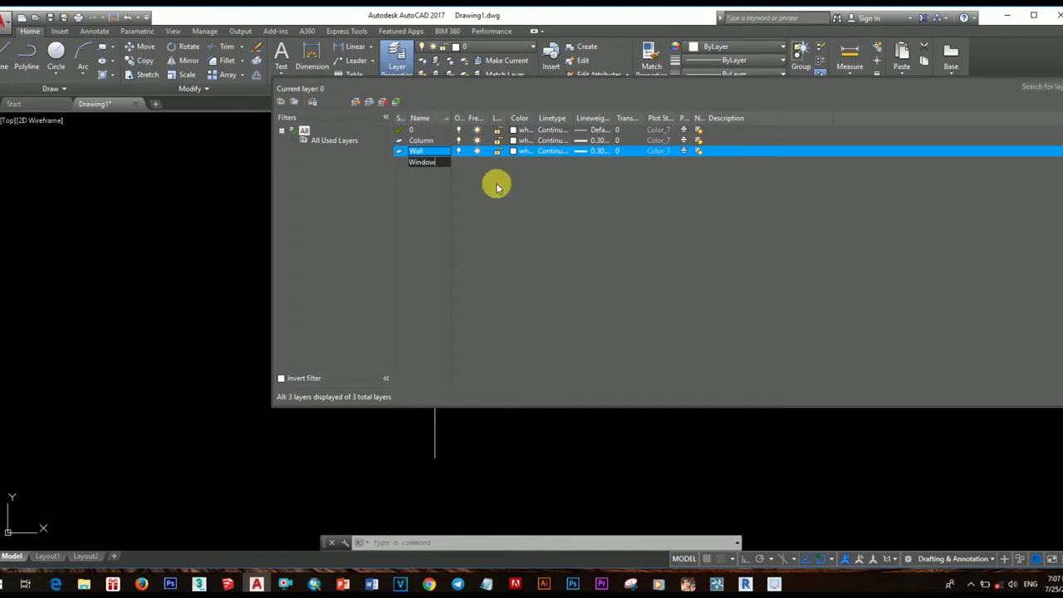
key(Return)
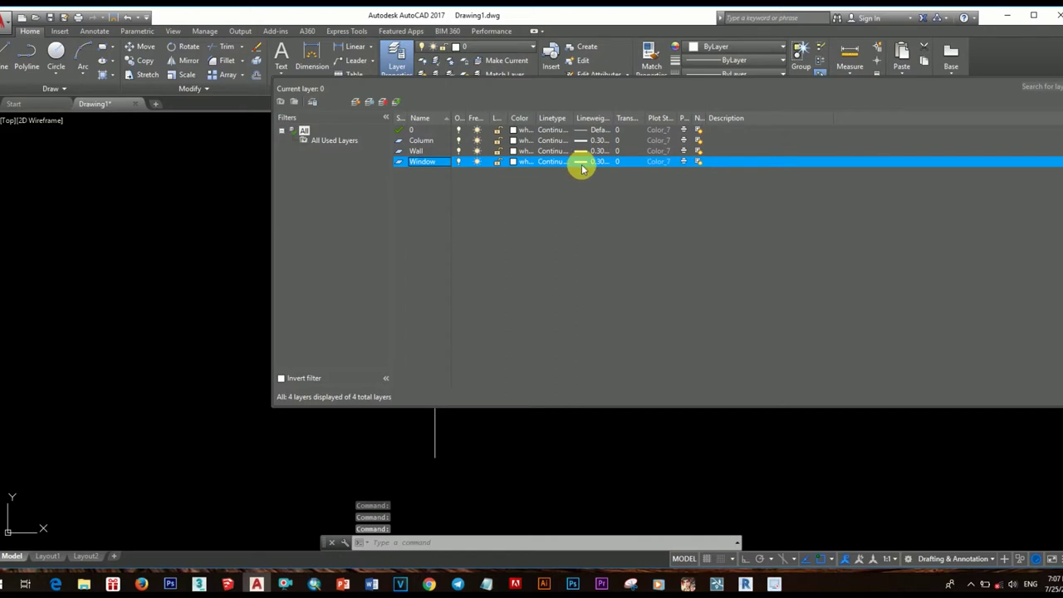
click(582, 164)
double_click(527, 213)
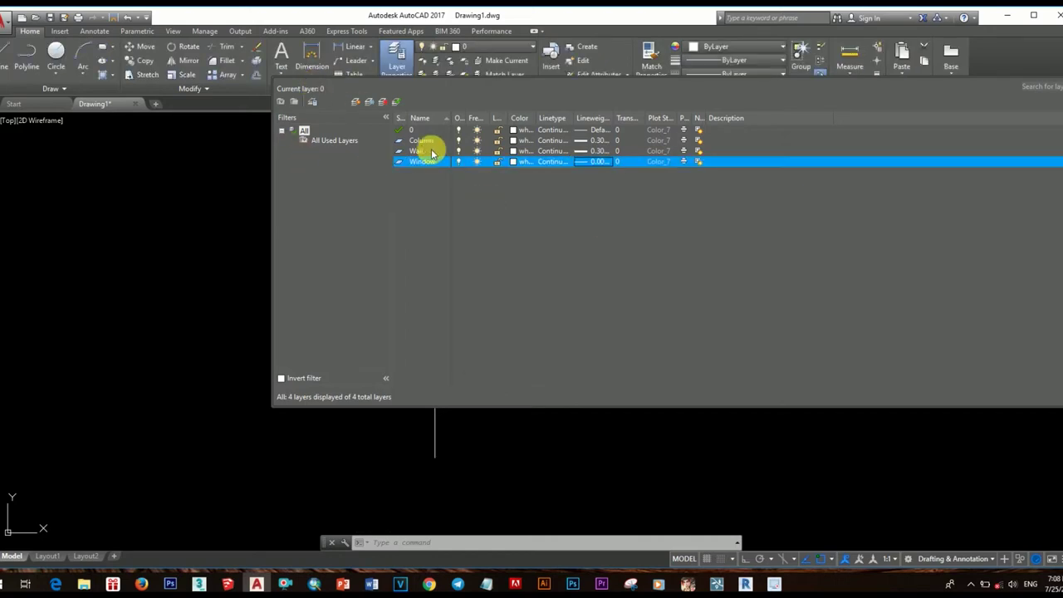
Step: Add the remaining layers, including Door and Hatch
key(alt+n)
text(Door)
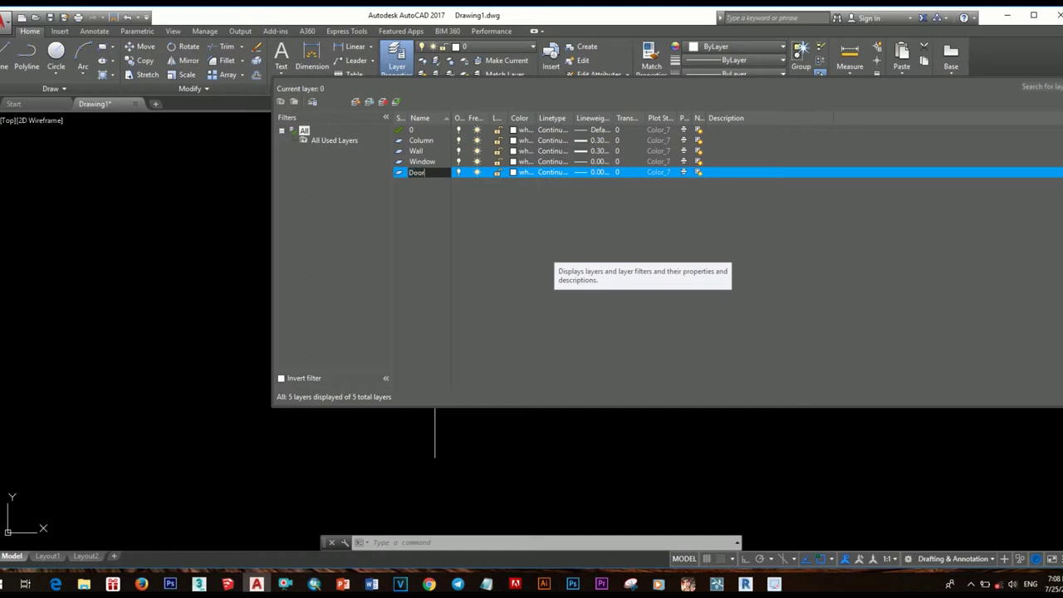
click(588, 172)
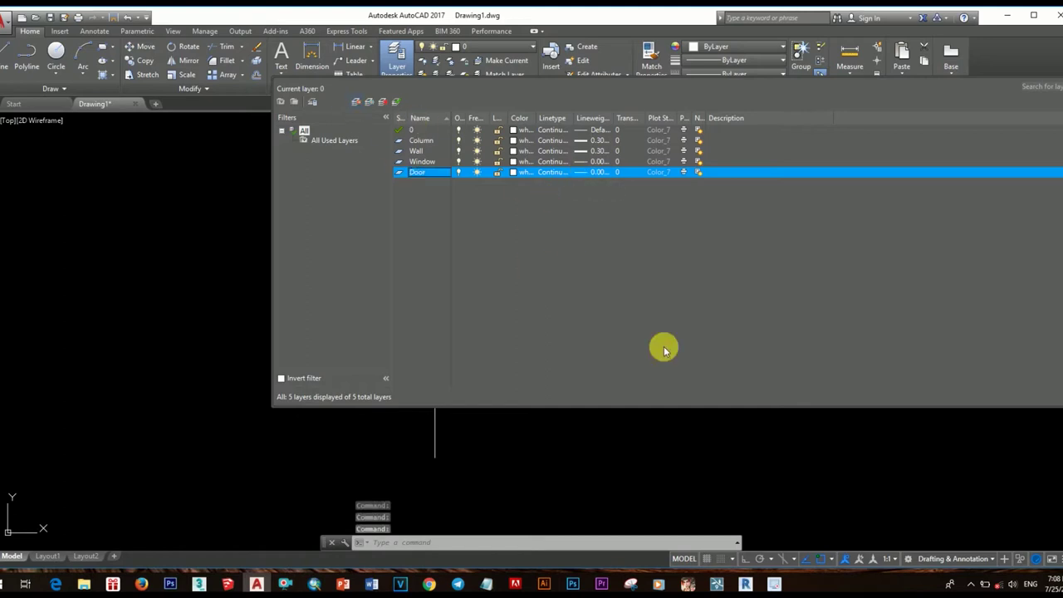
key(alt+n)
text(Symbol)
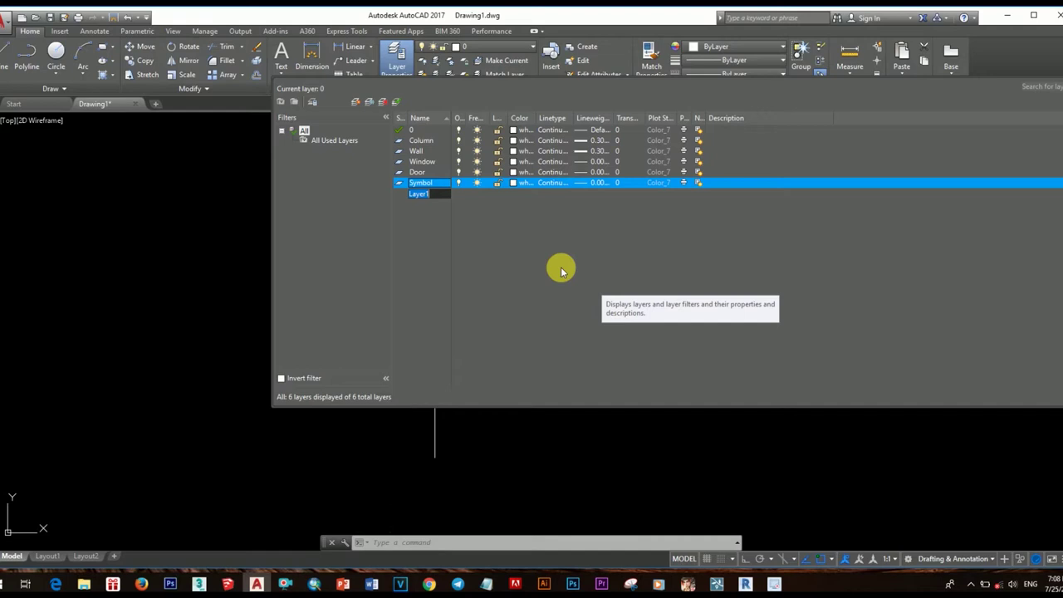
text(Hatch)
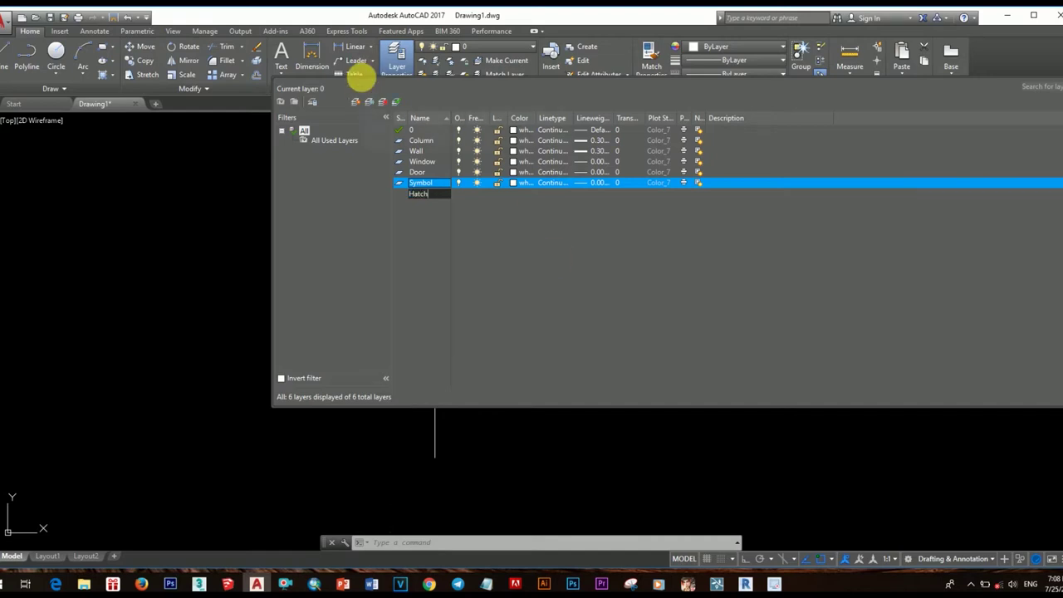
click(511, 253)
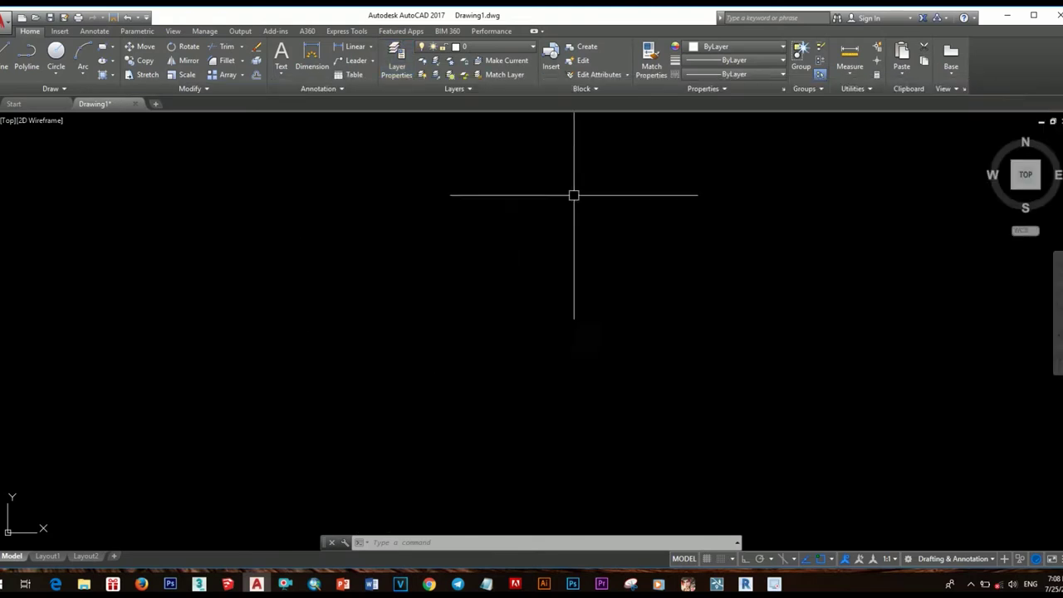
Step: Make Column the current layer with drawing colour green 88,186,72
click(498, 46)
click(483, 81)
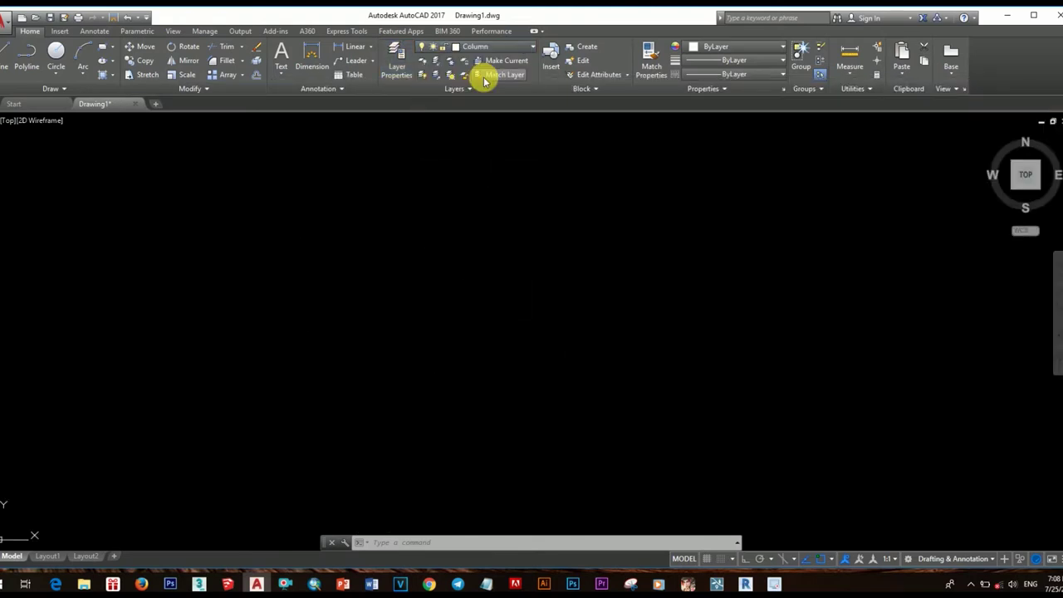
click(753, 49)
click(768, 120)
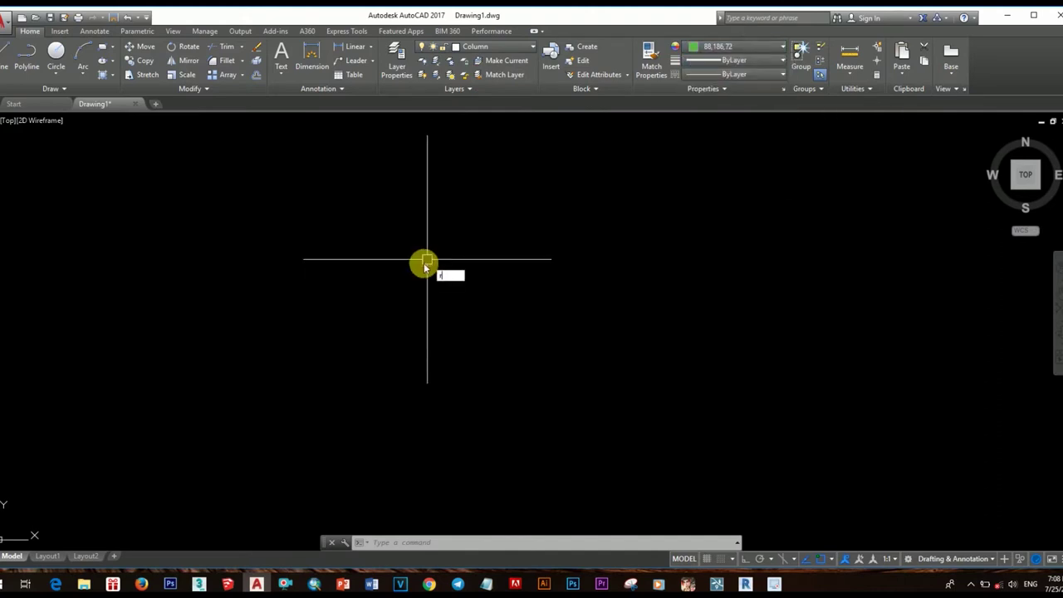
text(rec)
key(Return)
key(Escape)
Step: Set drawing units to Decimal, 0.0 precision, with Millimeters insertion scale
text(UNI)
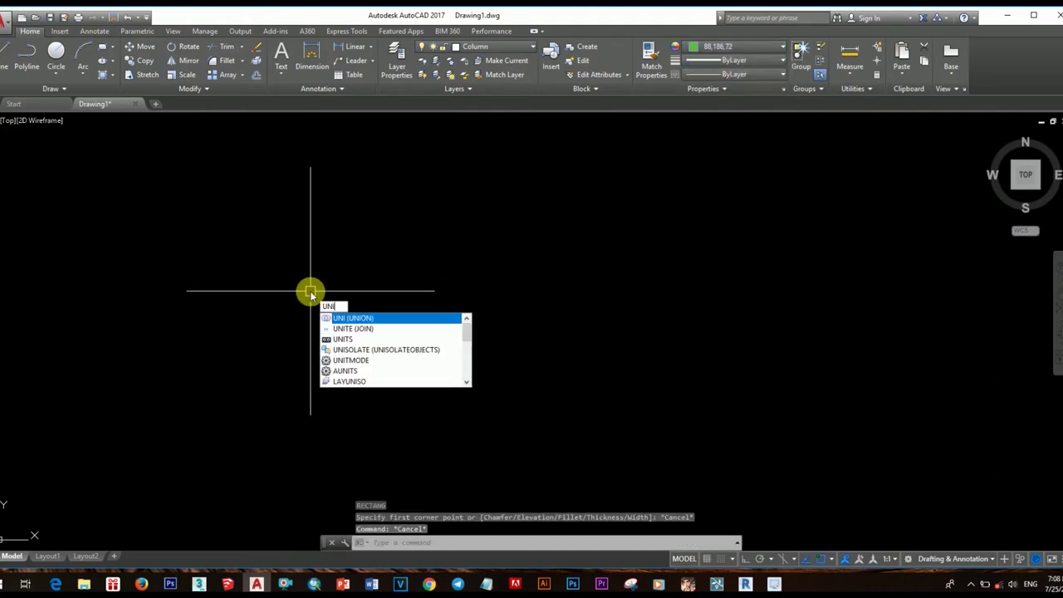
click(360, 340)
click(519, 190)
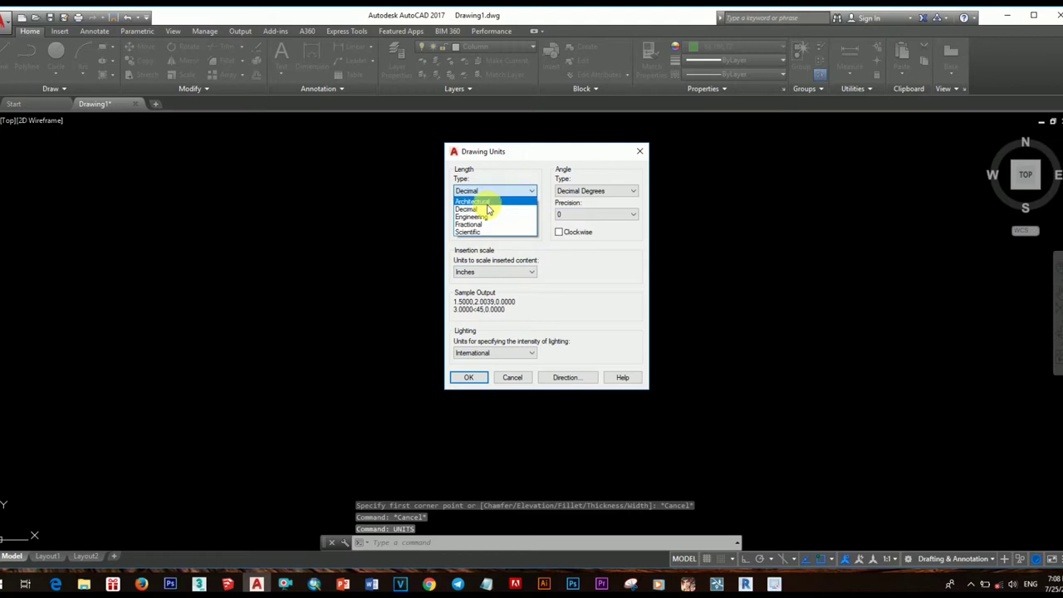
click(498, 201)
click(520, 214)
click(486, 231)
click(507, 271)
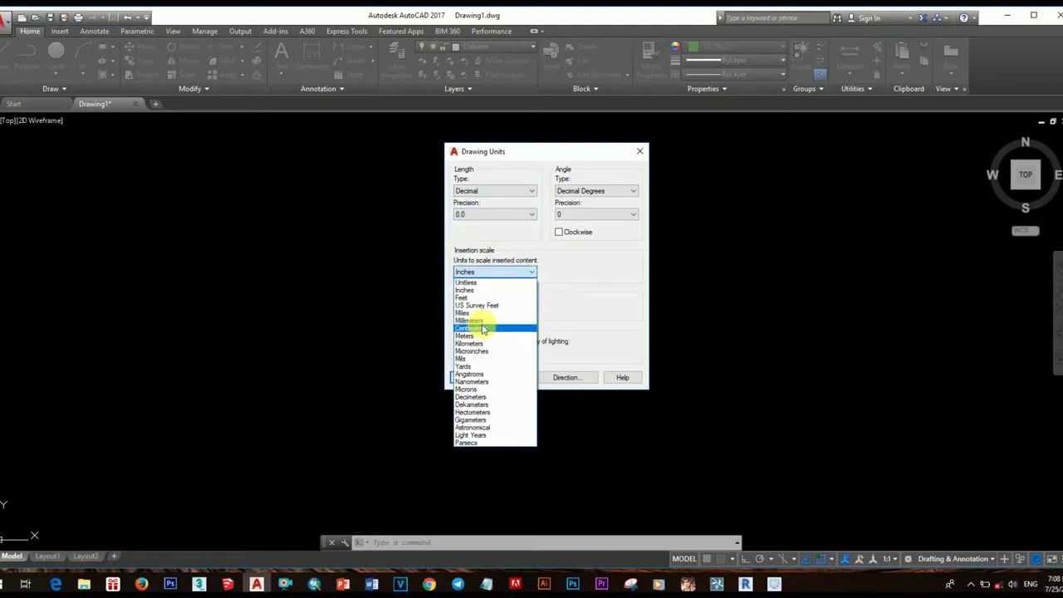
click(477, 311)
click(469, 377)
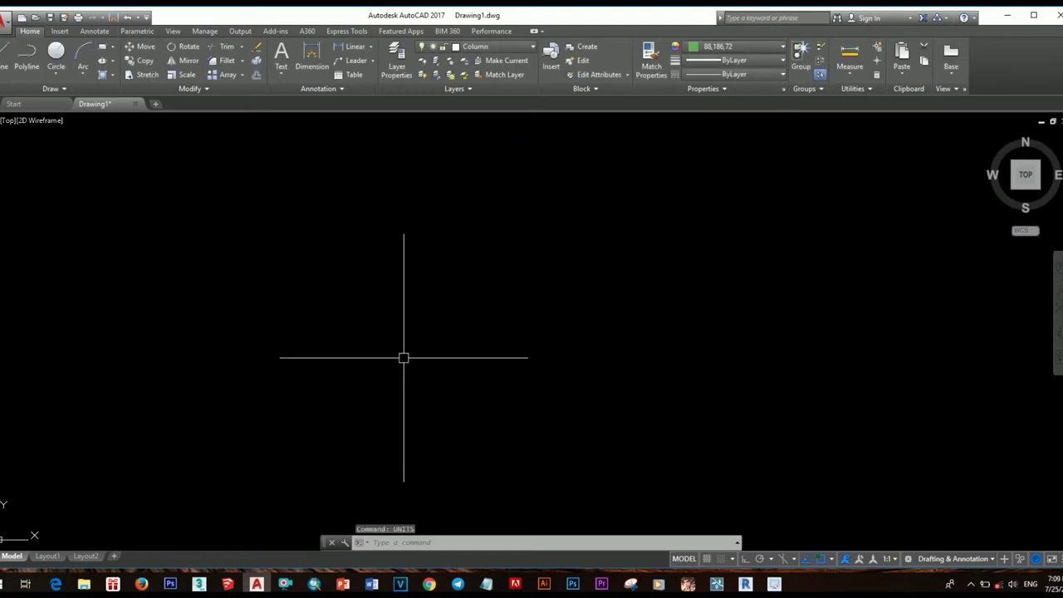
text(rec)
Step: Draw a 200 by 200 square for the column
key(Return)
click(352, 278)
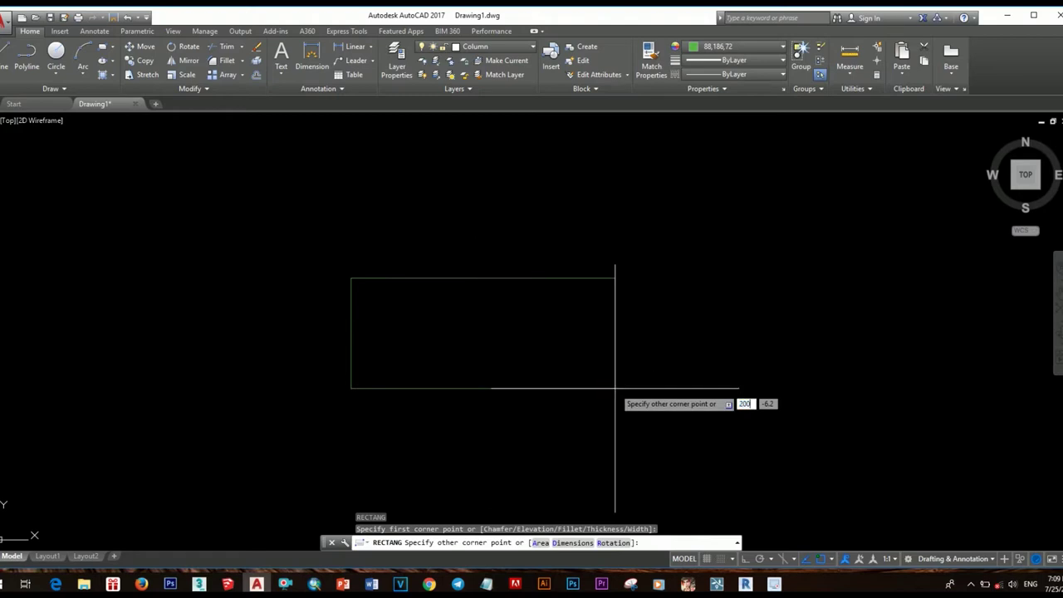
text(00)
key(Return)
scroll(615, 387, down, 3)
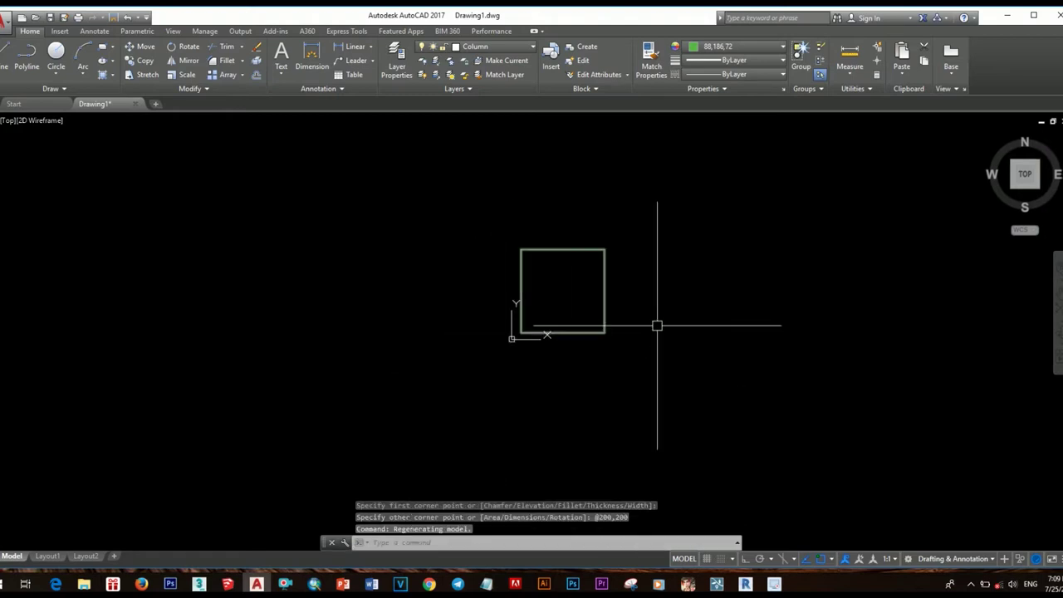
scroll(655, 325, up, 2)
click(637, 325)
scroll(576, 340, down, 4)
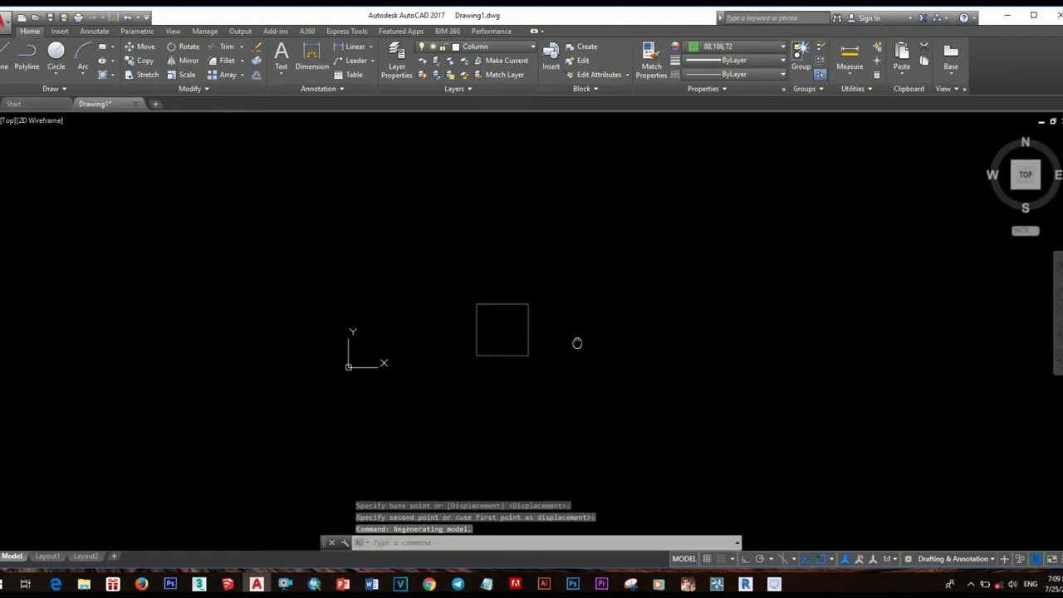
scroll(527, 420, up, 4)
scroll(527, 420, down, 2)
scroll(532, 353, up, 2)
Step: Offset the square 100 outward
text(o)
key(Return)
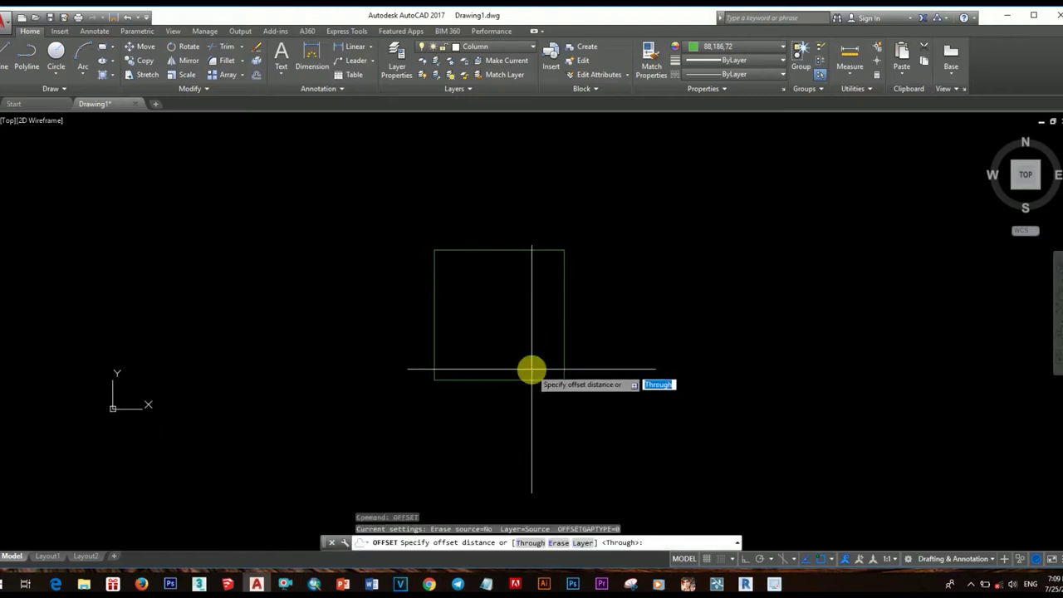
key(Return)
click(532, 378)
click(596, 397)
Step: Draw lines from each inner side midpoint to the matching outer square midpoint
text(l)
key(Return)
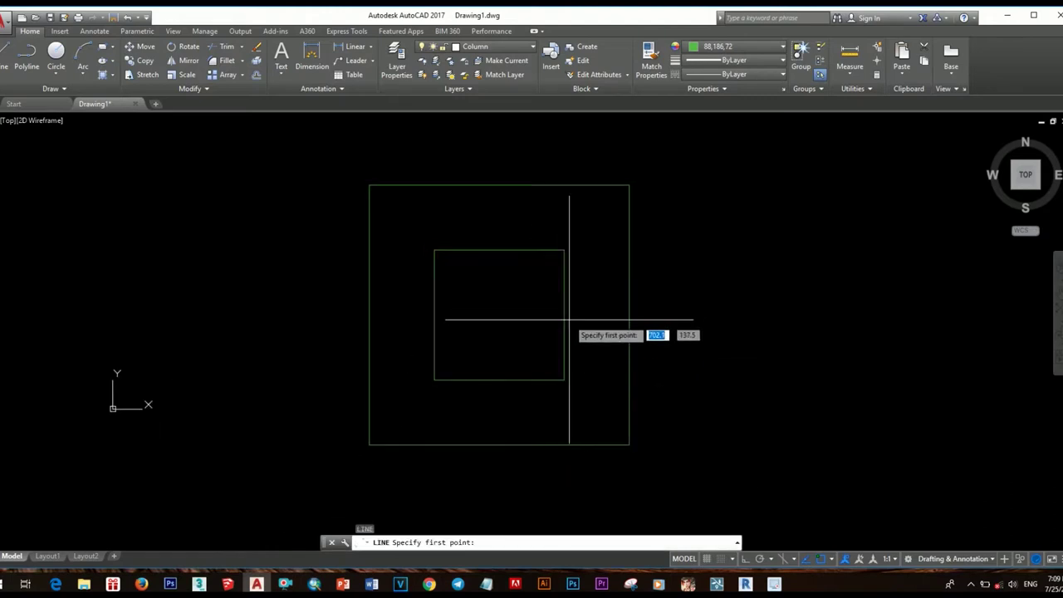
click(499, 314)
click(629, 313)
key(Return)
key(Return)
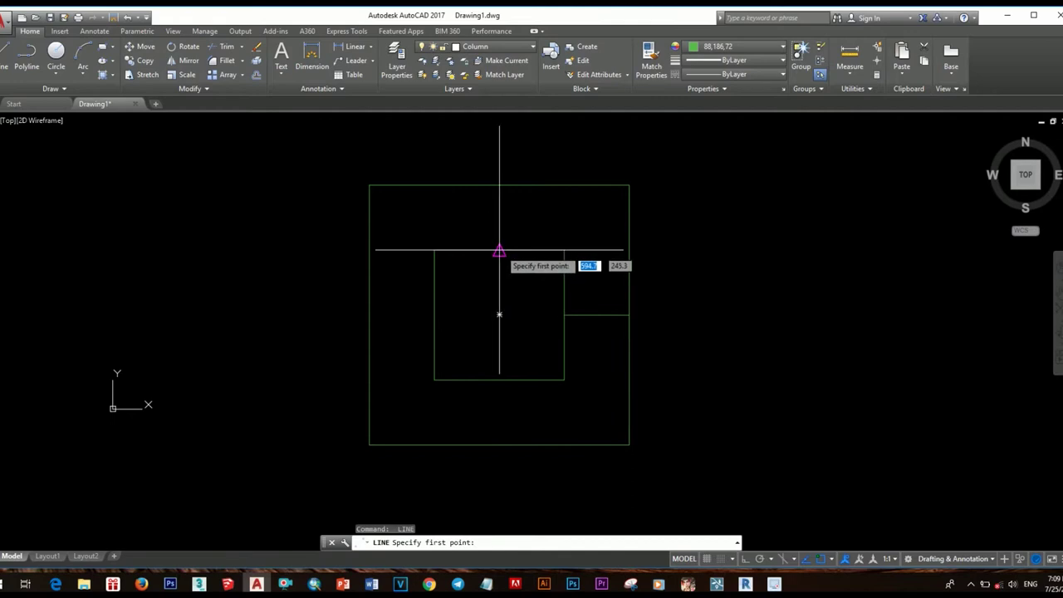
click(499, 249)
click(499, 185)
key(Return)
key(Return)
click(370, 314)
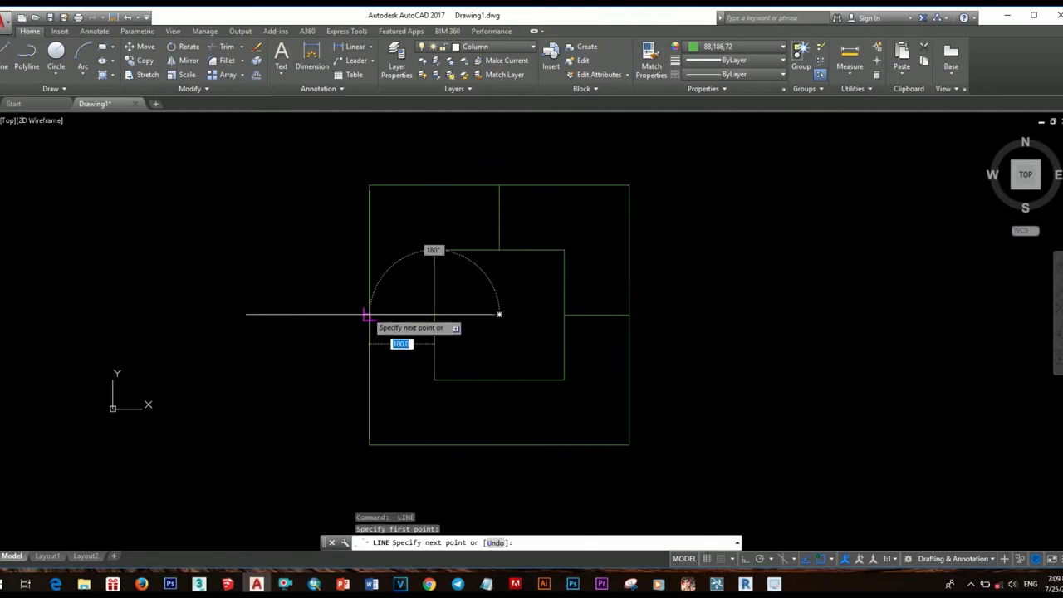
middle_drag(506, 399, 498, 346)
click(425, 261)
key(Return)
key(Return)
Step: Erase the outer offset square, leaving the projecting lines
click(491, 327)
click(491, 390)
key(Escape)
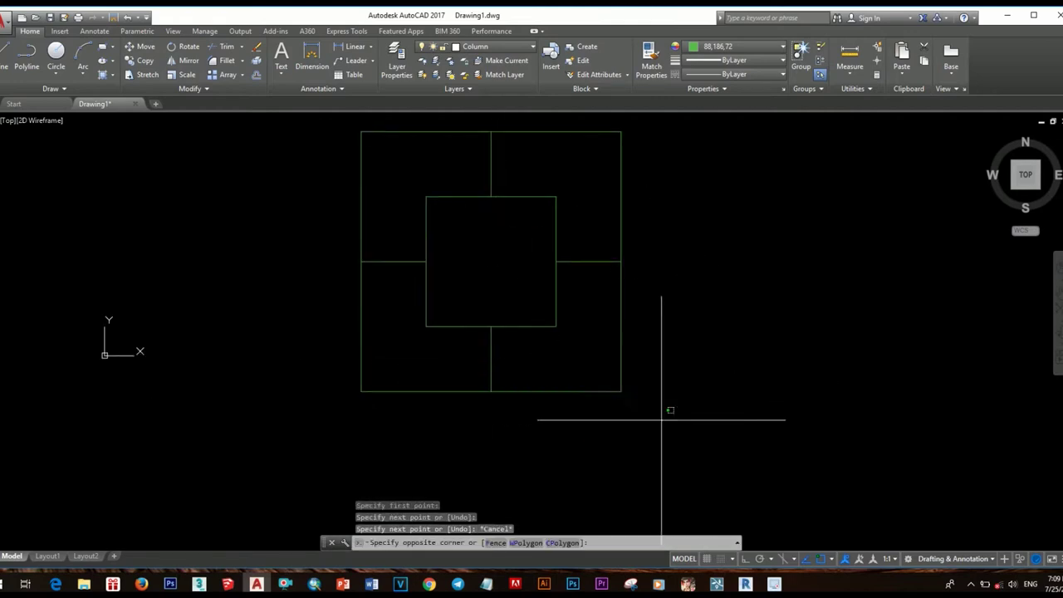
key(Delete)
scroll(524, 387, down, 2)
Step: Hatch the column square with the AR-CONC pattern at scale 5
text(h)
key(Return)
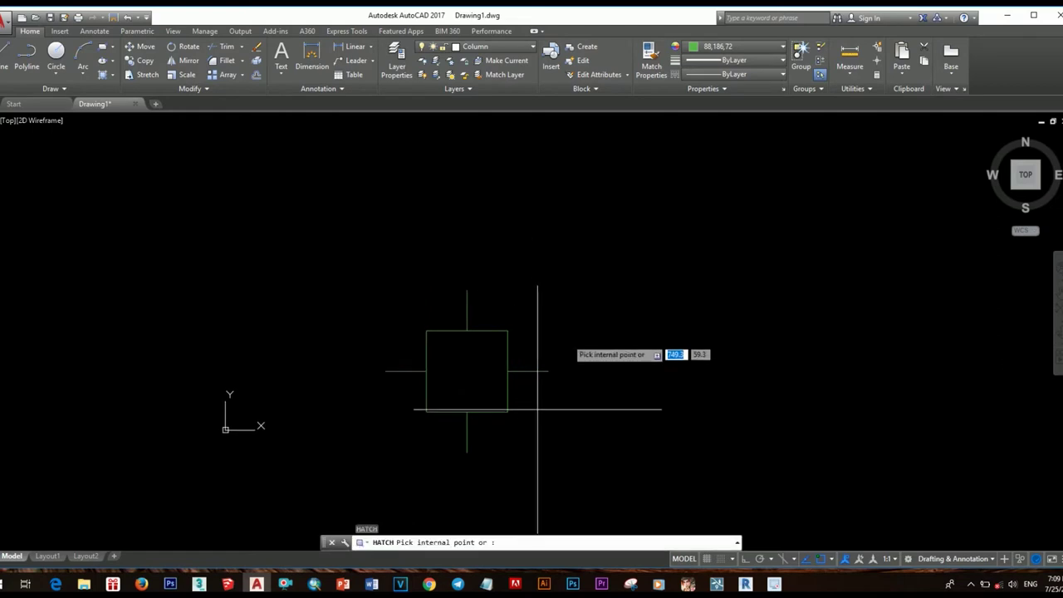
click(257, 76)
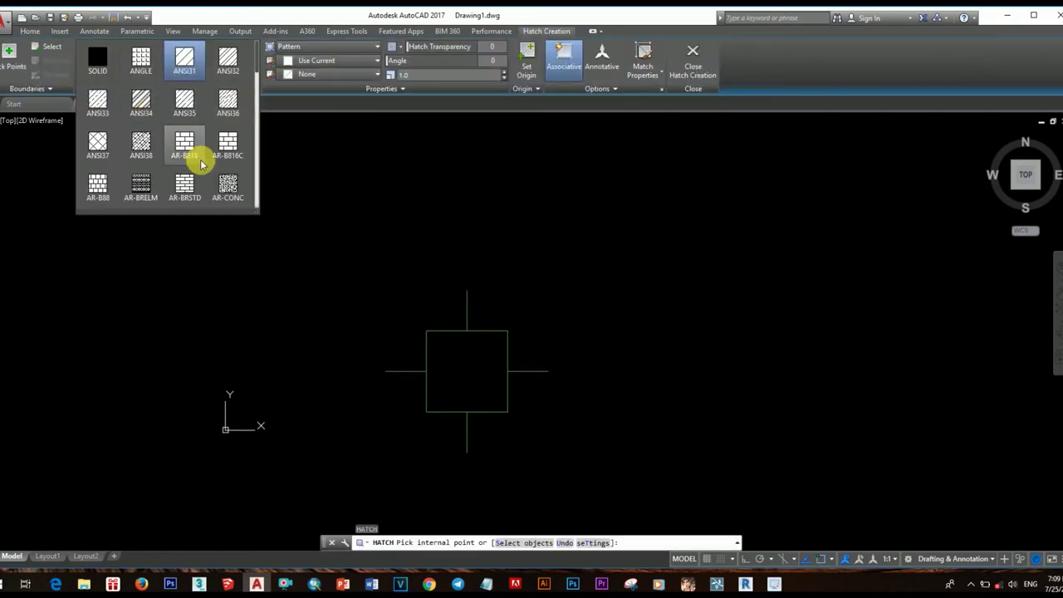
click(201, 154)
click(473, 382)
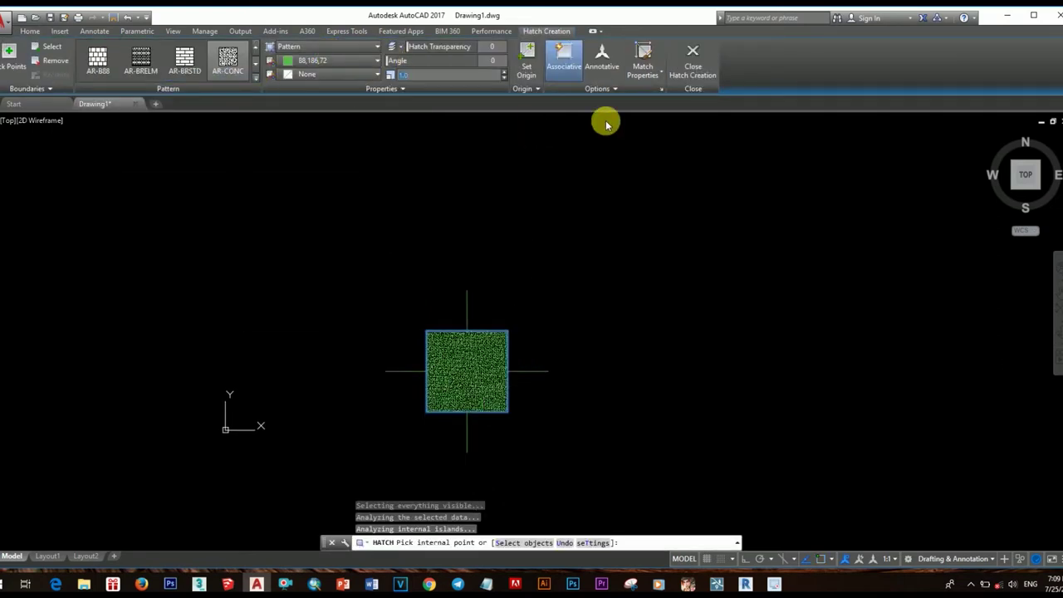
text(5)
key(Return)
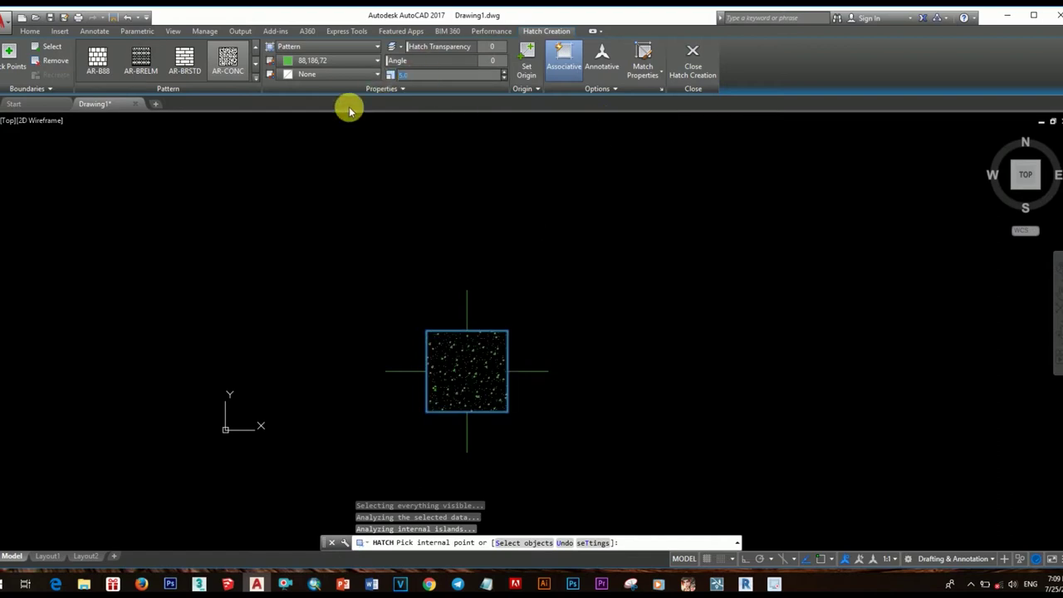
key(Escape)
Step: Turn the column's lines and hatch into a block
middle_drag(591, 297, 467, 280)
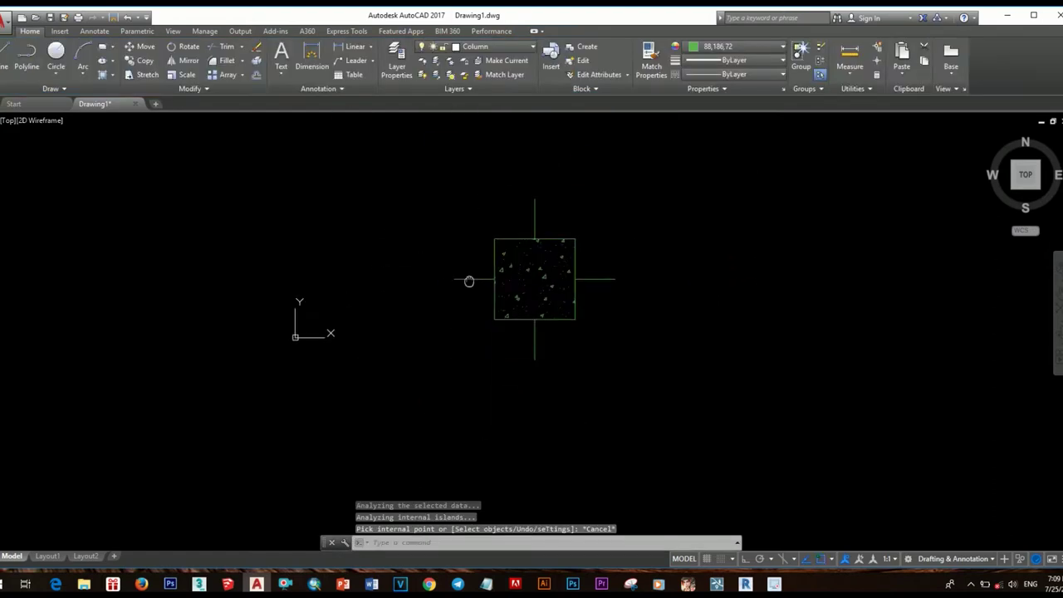
click(507, 329)
click(665, 415)
click(612, 357)
text(b)
key(Return)
text(column)
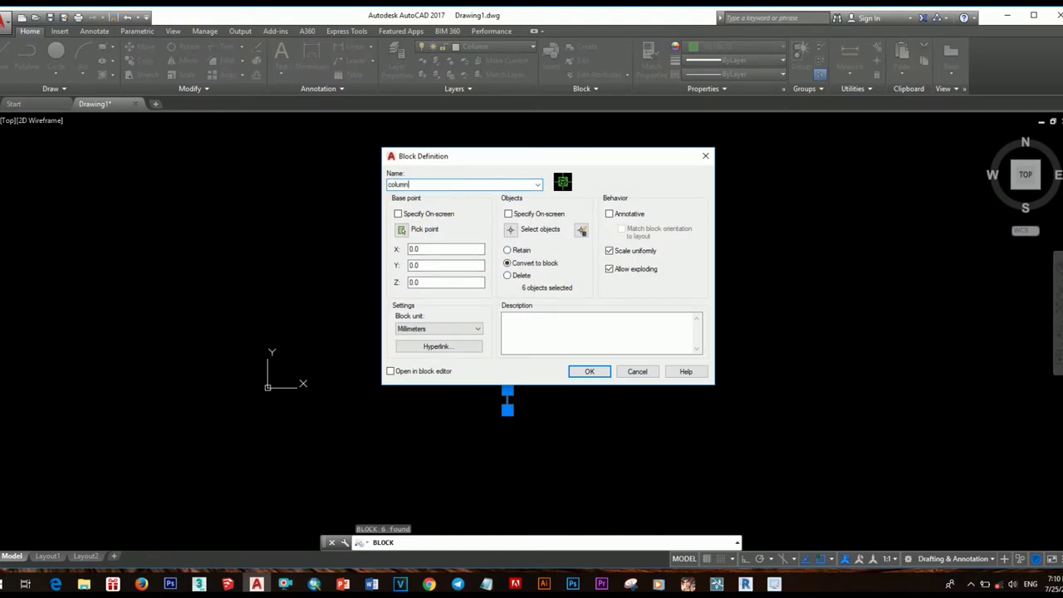
key(Return)
Step: Select the new column block and begin, then cancel, a move
click(521, 313)
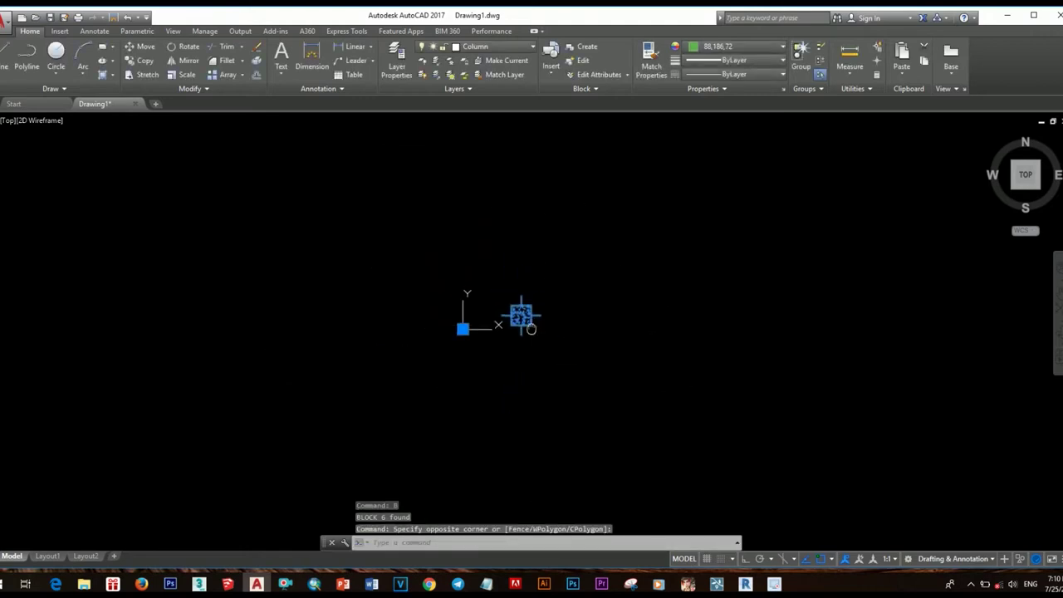
click(580, 389)
text(m)
key(Return)
click(505, 378)
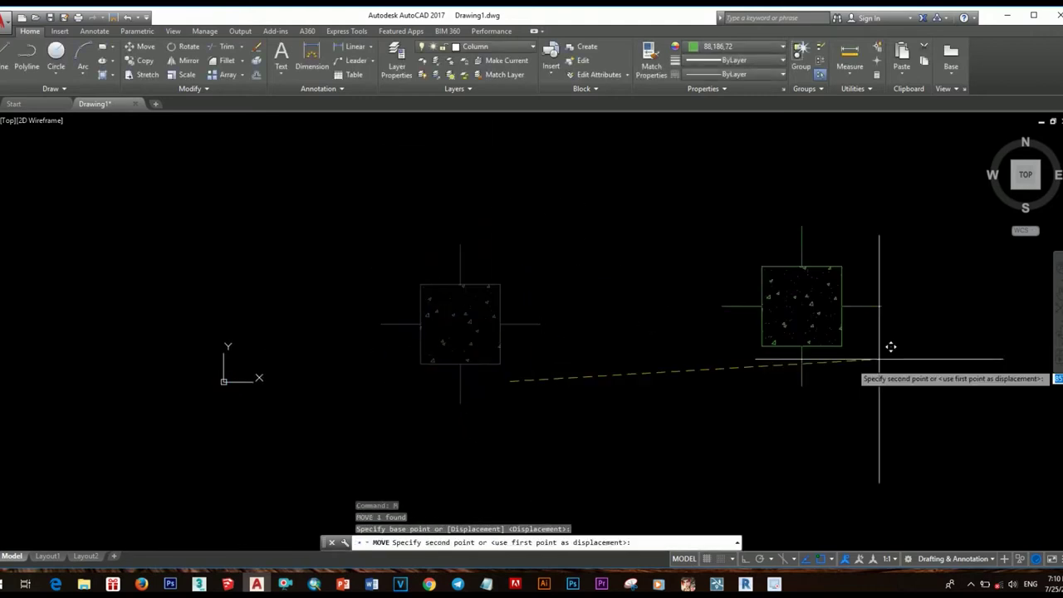
key(Escape)
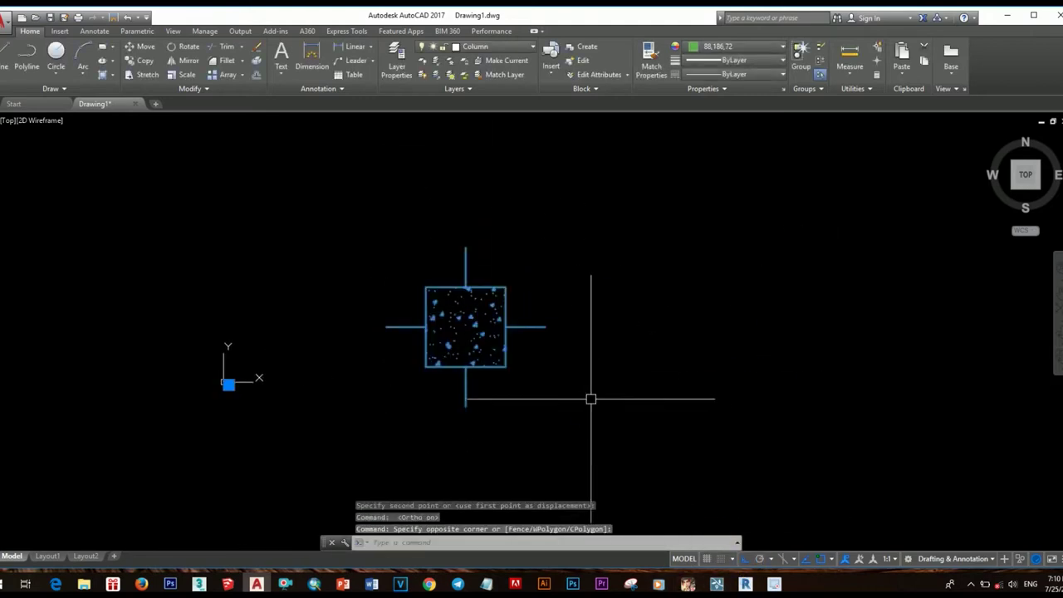
Step: Copy the column block 1500 to the right from its bottom midpoint
text(co)
key(Return)
click(466, 366)
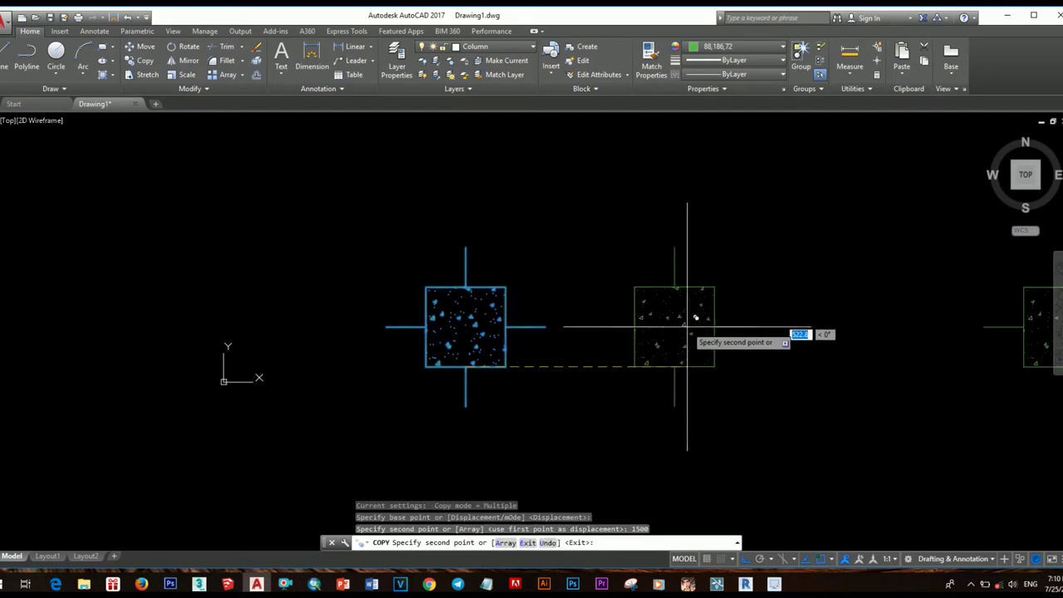
key(Return)
scroll(622, 333, down, 3)
scroll(678, 333, up, 2)
key(Escape)
Step: Copy a column 3000 further to the right
click(592, 317)
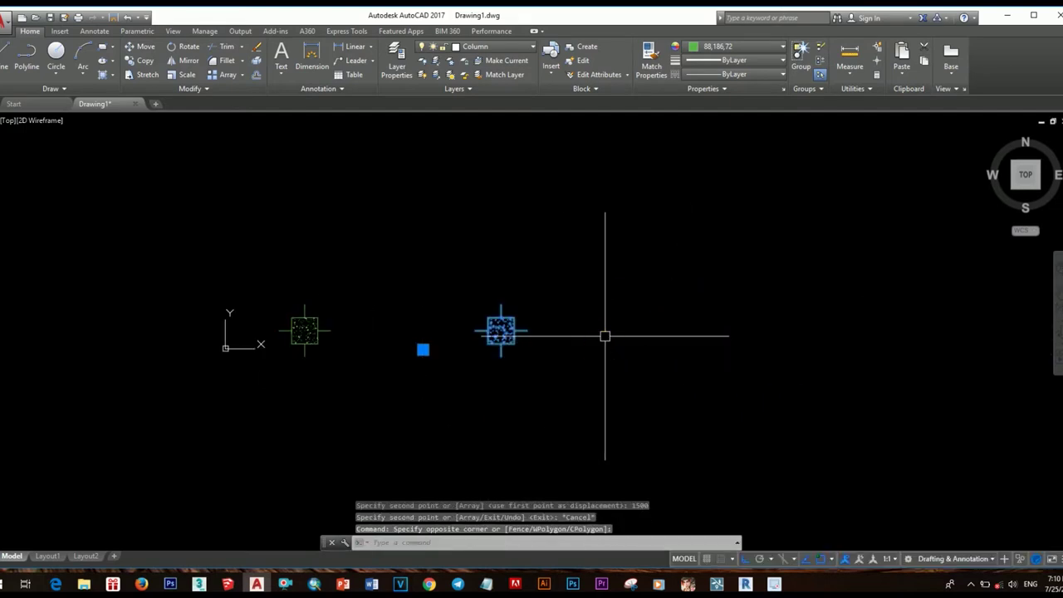
text(co)
key(Return)
click(501, 331)
text(3000)
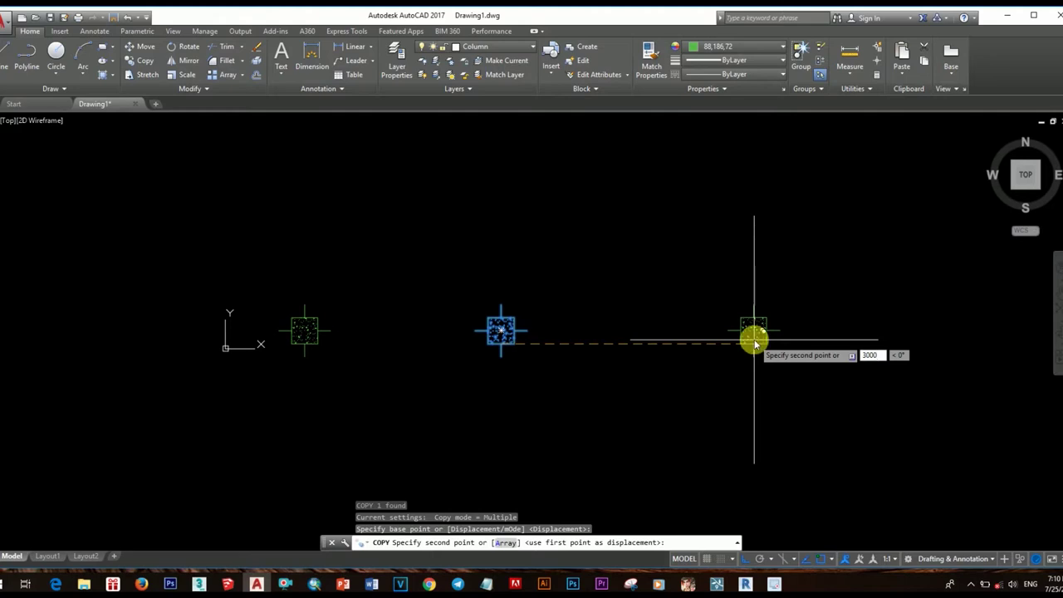
key(Return)
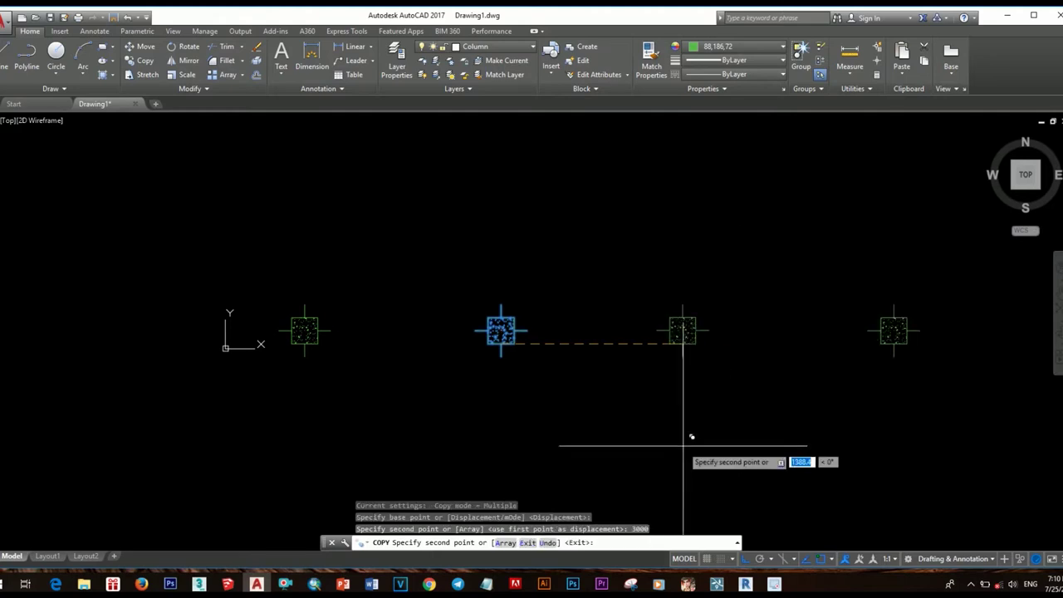
scroll(607, 394, down, 3)
scroll(608, 391, up, 1)
key(Escape)
Step: Copy the next column 3500 to the right, completing a row of four
click(731, 412)
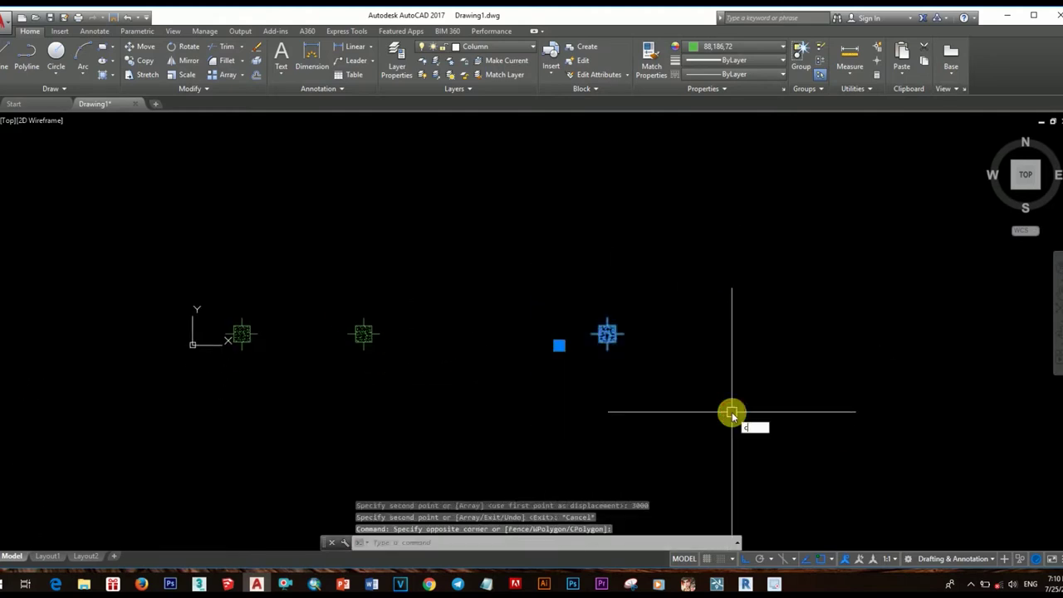
text(o)
key(Return)
scroll(618, 343, up, 3)
click(609, 336)
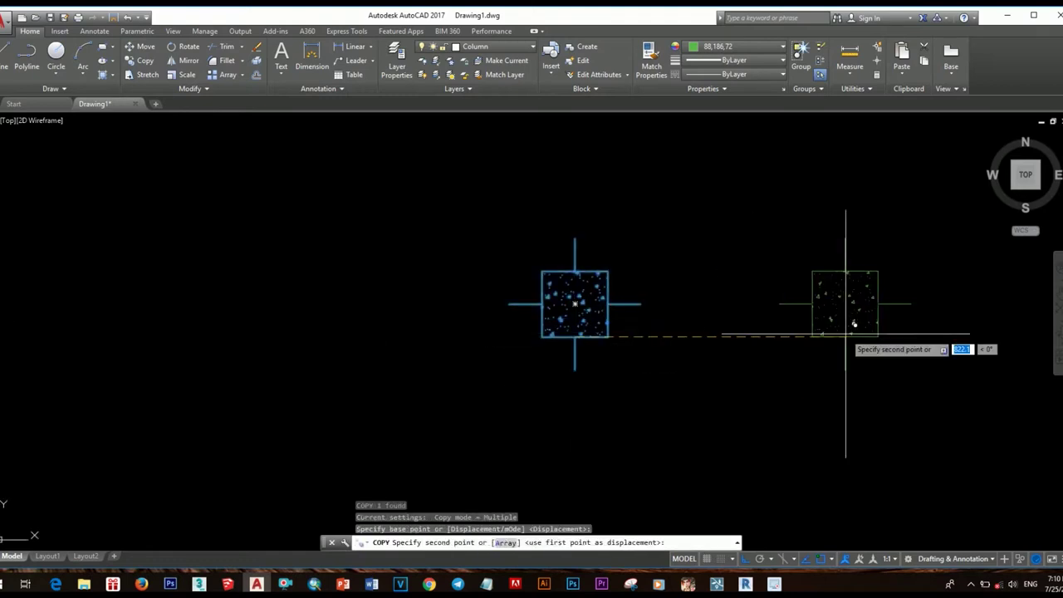
key(Return)
scroll(845, 332, down, 3)
Step: Copy the row of four columns 1500 upward
click(249, 361)
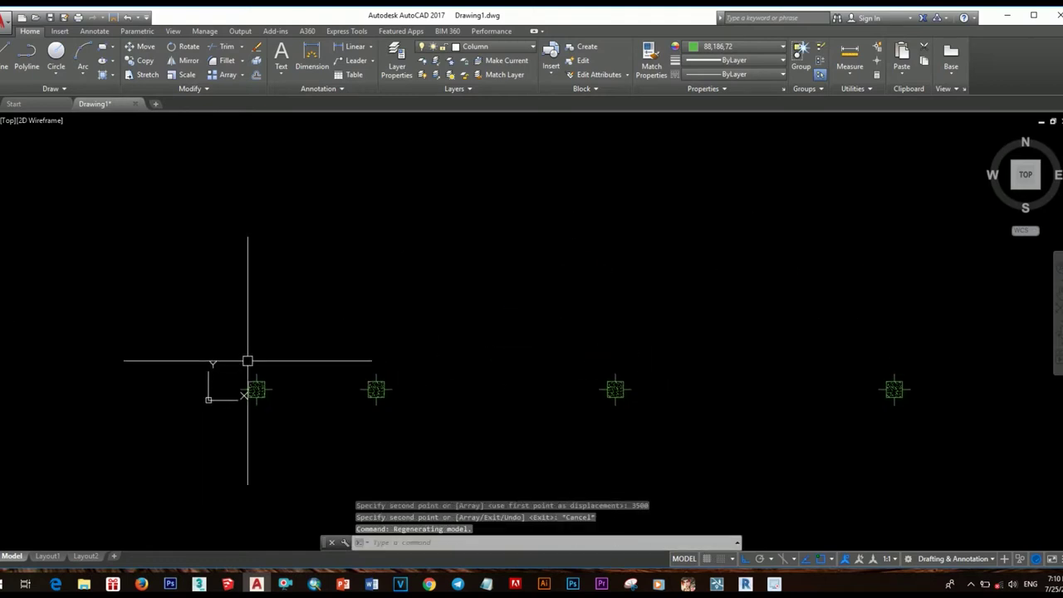
click(850, 429)
middle_drag(850, 430, 688, 384)
click(249, 282)
click(855, 499)
text(co)
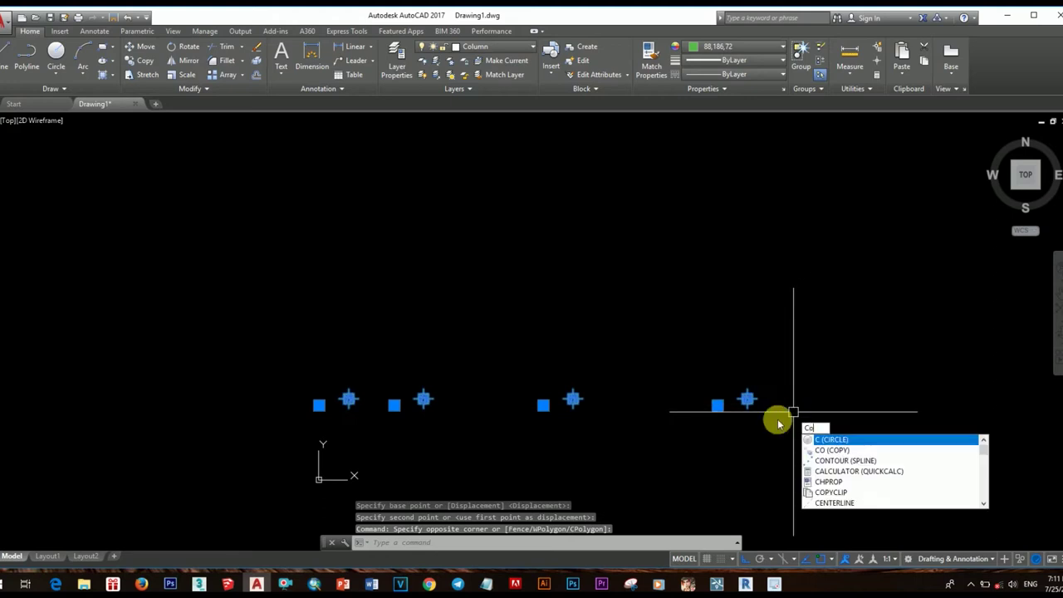
key(Return)
scroll(789, 411, up, 2)
click(389, 391)
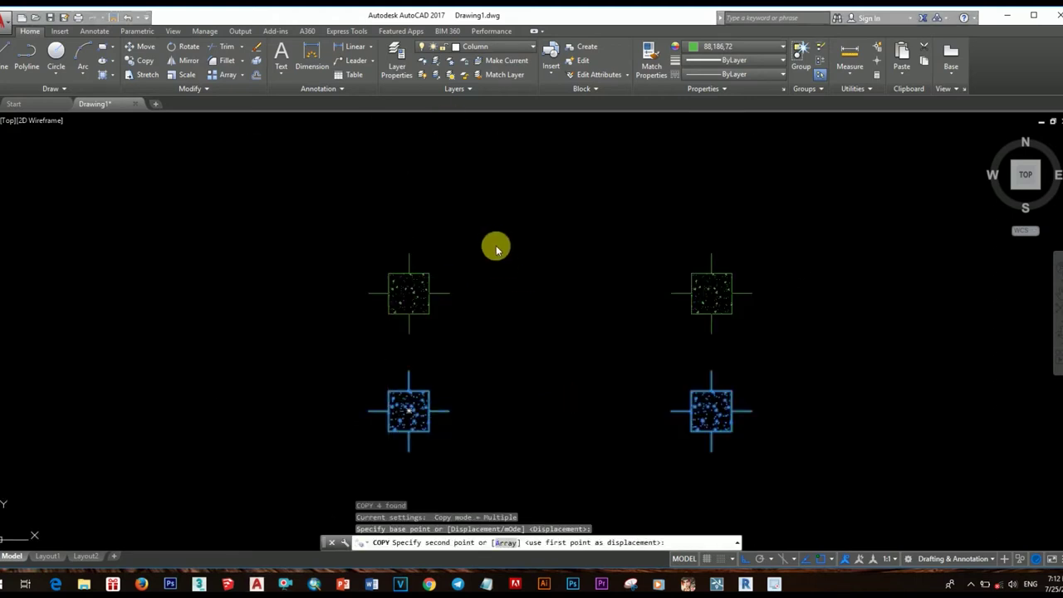
text(15)
key(Return)
key(Return)
scroll(499, 294, down, 2)
Step: Copy the top row of columns upward at 3000 and 6000
drag(357, 316, 855, 387)
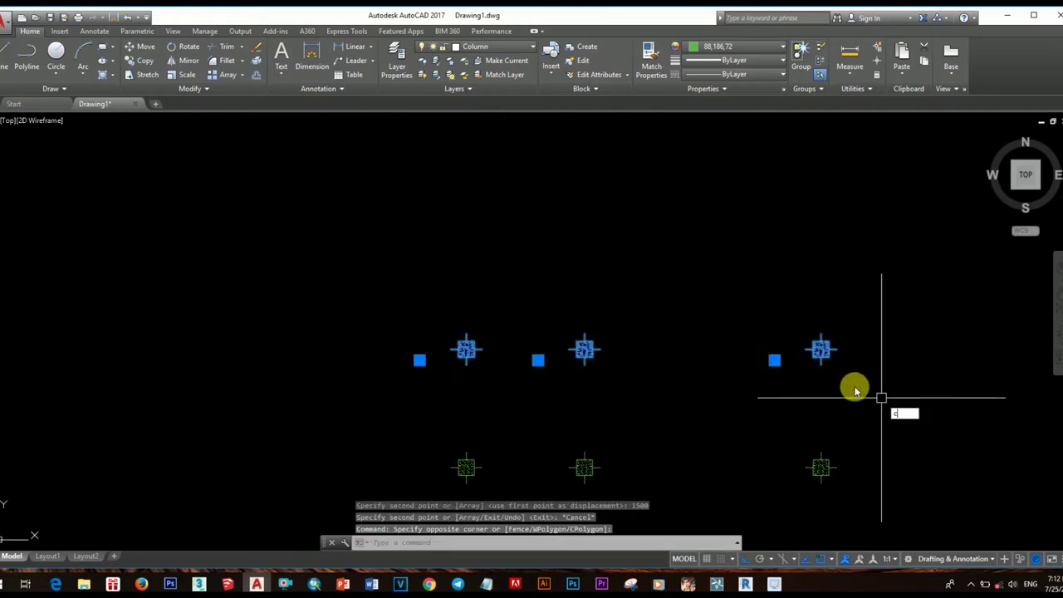
key(Return)
click(448, 349)
scroll(476, 218, up, 2)
key(Return)
scroll(548, 259, down, 3)
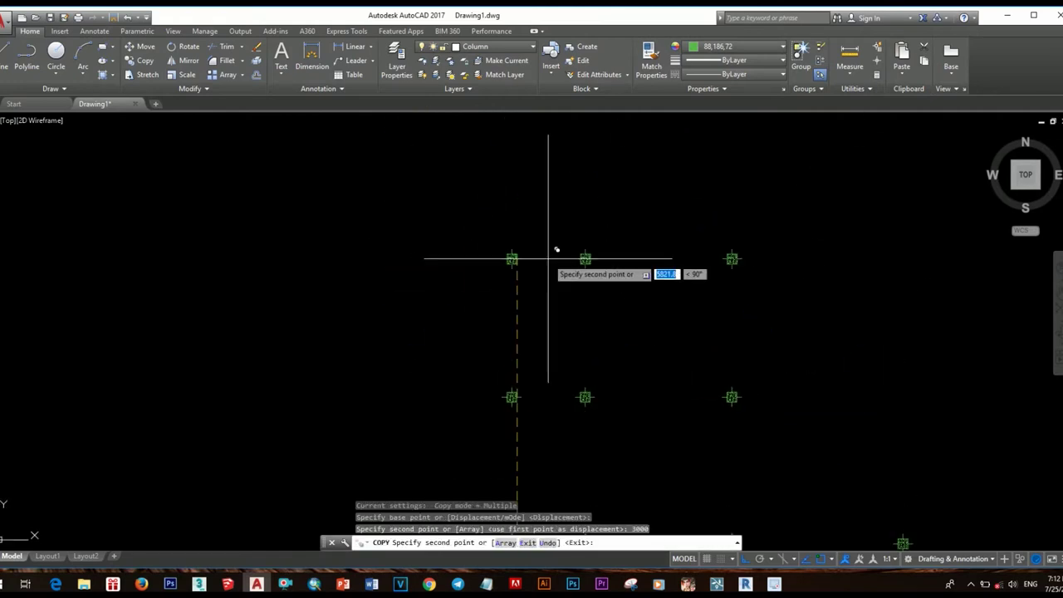
text(00)
key(Return)
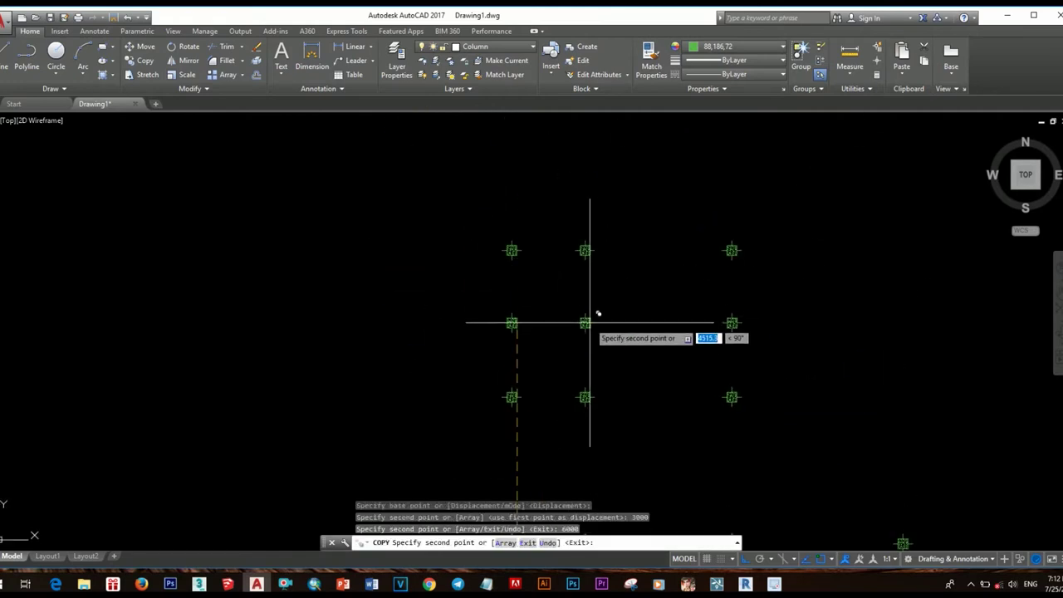
key(Return)
Step: Copy three more columns to extend the grid
middle_drag(579, 308, 819, 273)
click(453, 280)
click(802, 362)
key(Return)
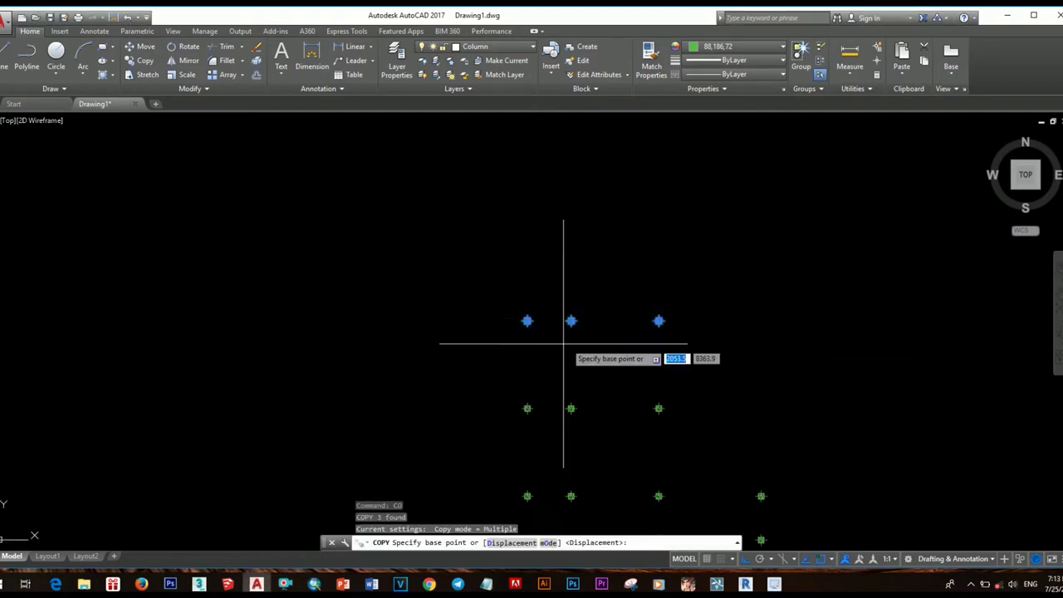
scroll(553, 328, up, 5)
click(500, 274)
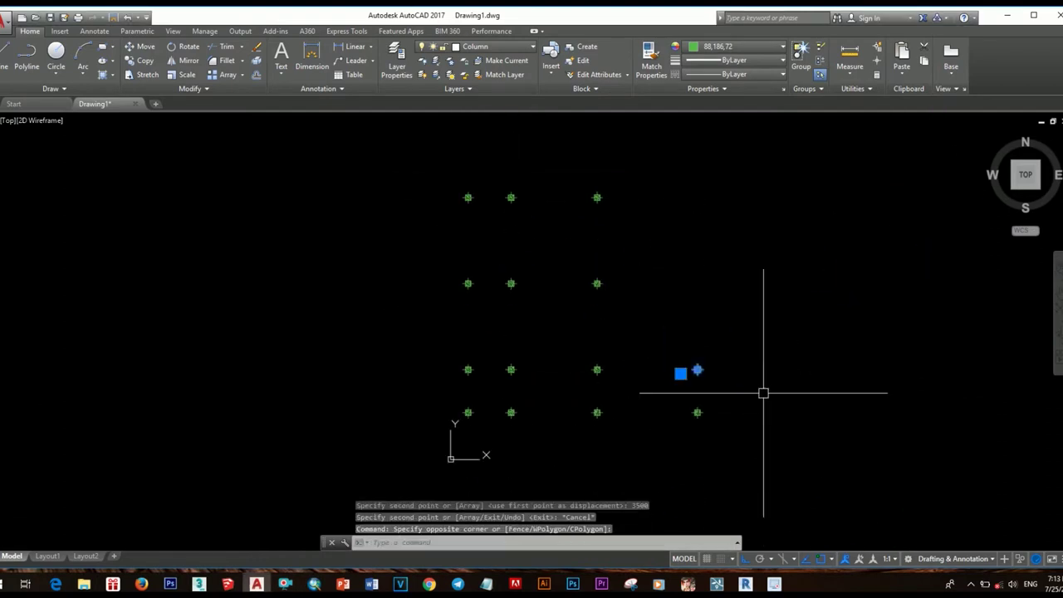
click(613, 405)
scroll(613, 405, down, 5)
scroll(724, 368, up, 2)
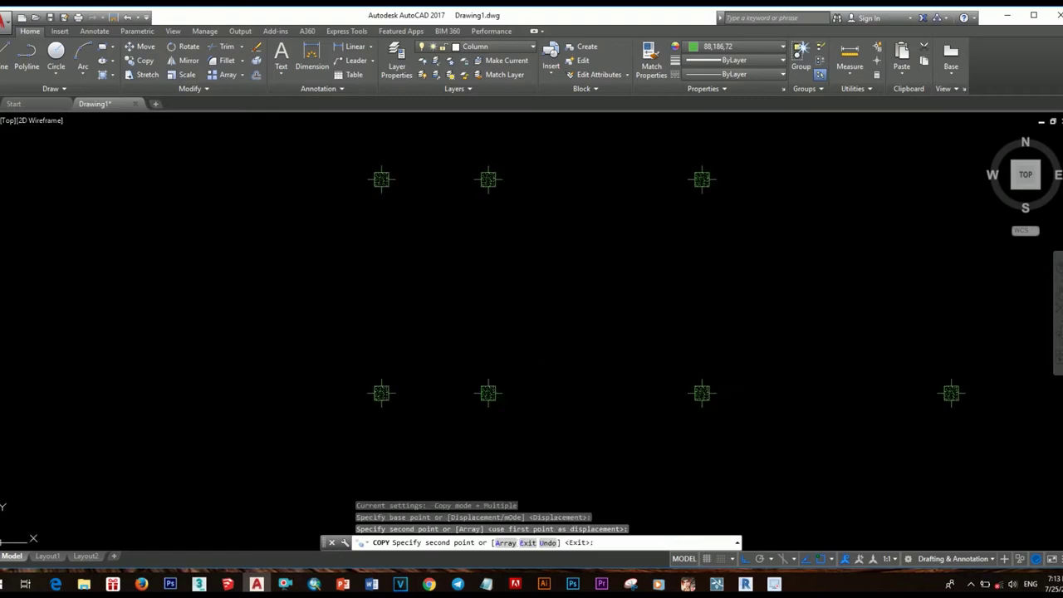
scroll(669, 399, up, 2)
scroll(669, 398, up, 2)
key(Return)
Step: Erase the extra column and recentre the whole column grid in view
scroll(570, 423, down, 3)
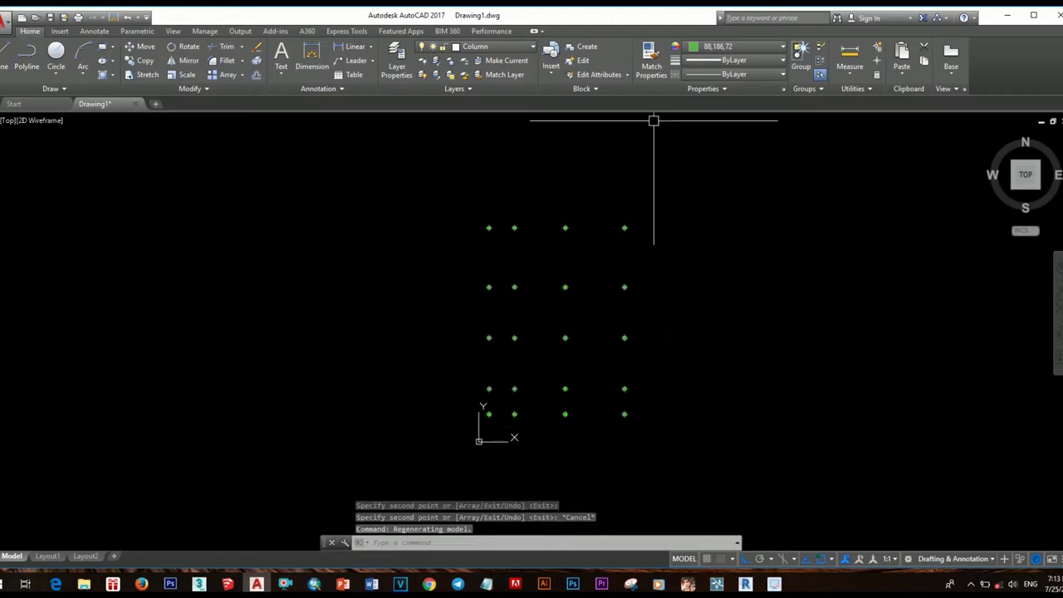
scroll(534, 344, down, 2)
scroll(523, 317, up, 4)
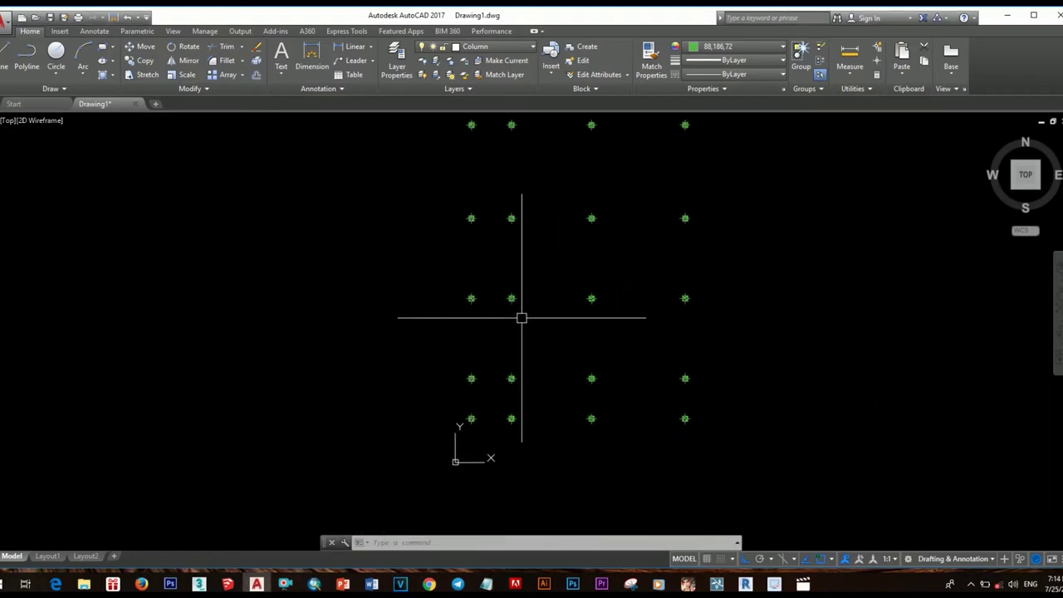
scroll(520, 320, up, 3)
click(510, 393)
click(430, 311)
key(e)
key(Return)
scroll(562, 304, down, 3)
middle_drag(563, 304, 562, 344)
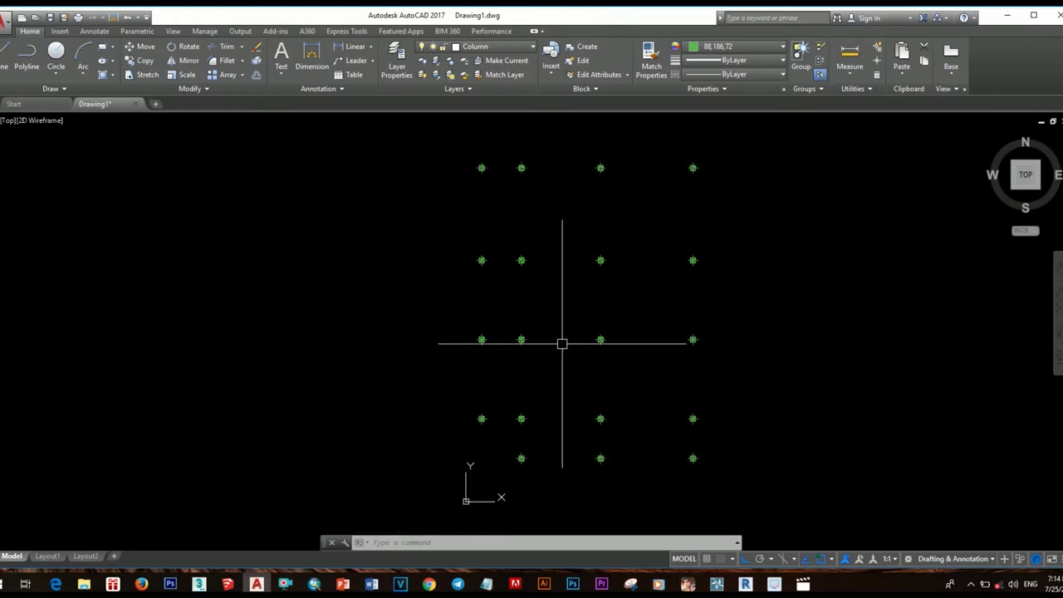
middle_drag(561, 357, 585, 375)
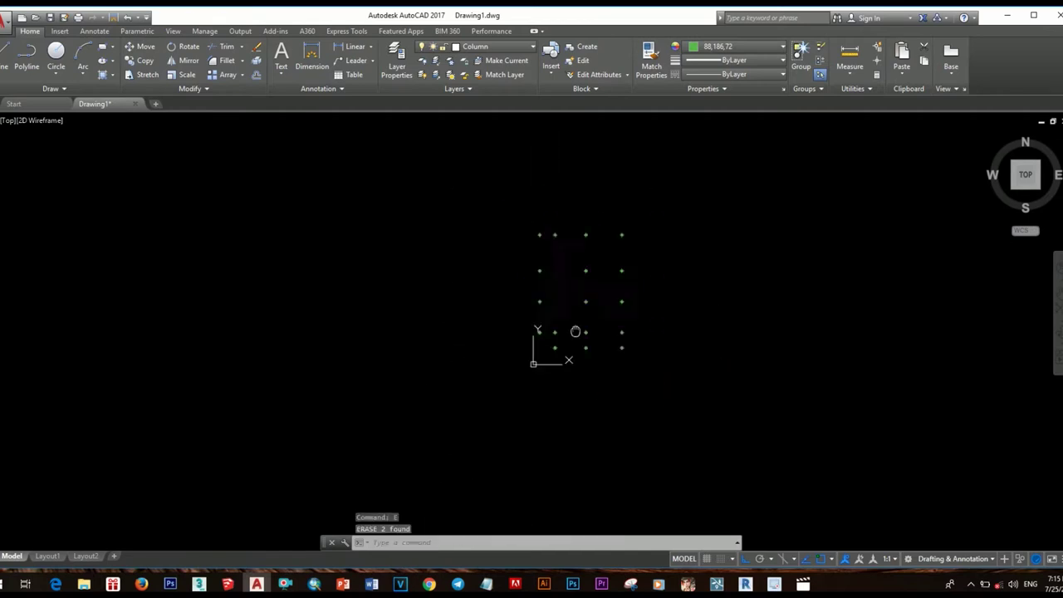
Step: Frame the column grid in view and begin a wall rectangle along a column run
text(l)
key(Return)
click(598, 182)
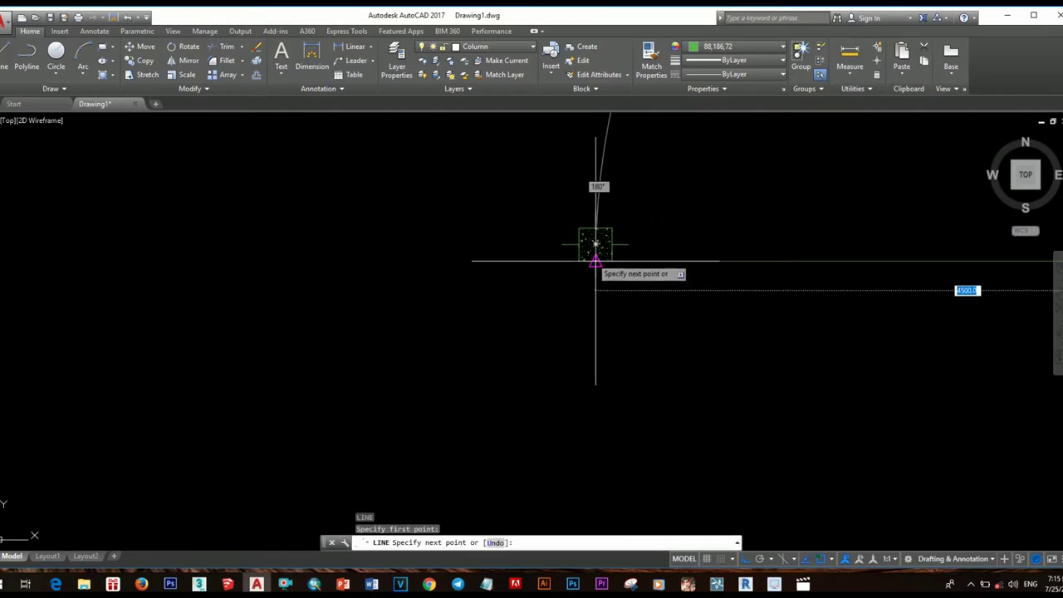
scroll(598, 387, down, 2)
text(rec)
key(Return)
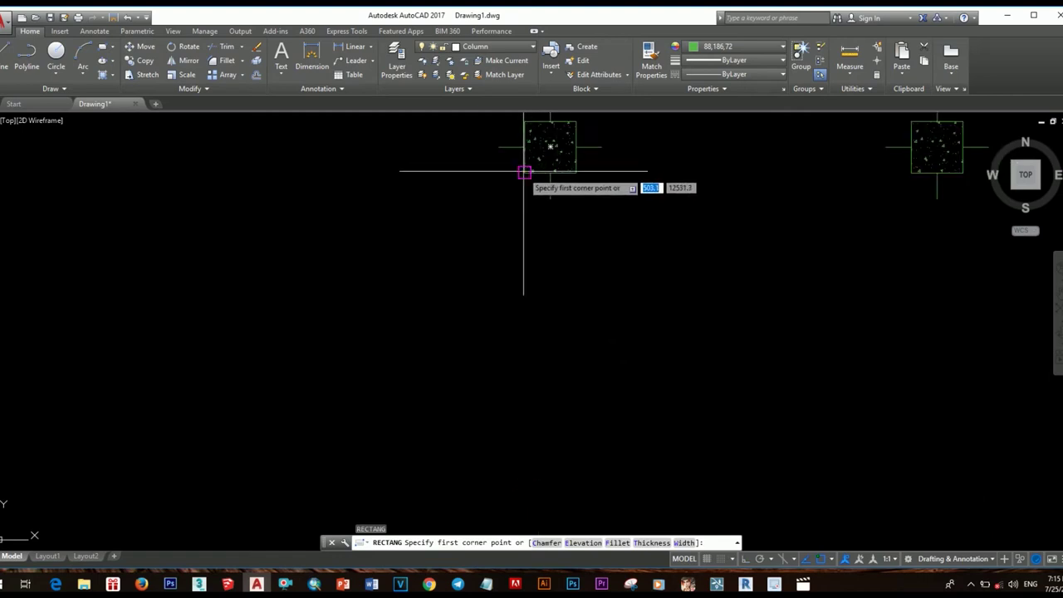
middle_drag(524, 172, 498, 304)
scroll(498, 304, up, 3)
middle_drag(539, 221, 539, 363)
scroll(513, 288, up, 1)
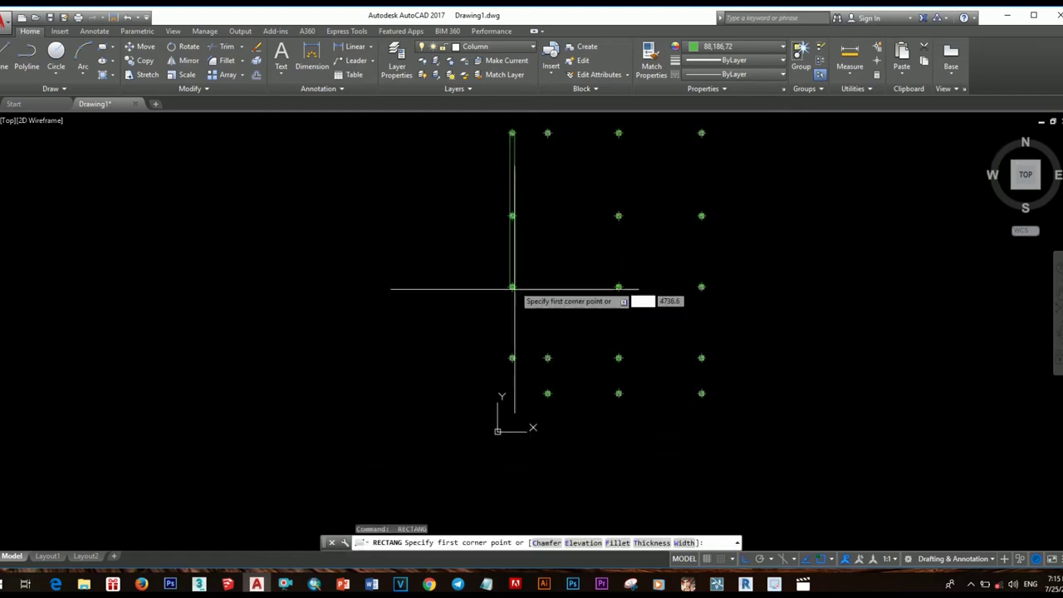
middle_drag(512, 288, 499, 404)
key(Escape)
Step: Put the left wall and its columns on the Wall layer
drag(548, 440, 514, 349)
scroll(532, 333, down, 1)
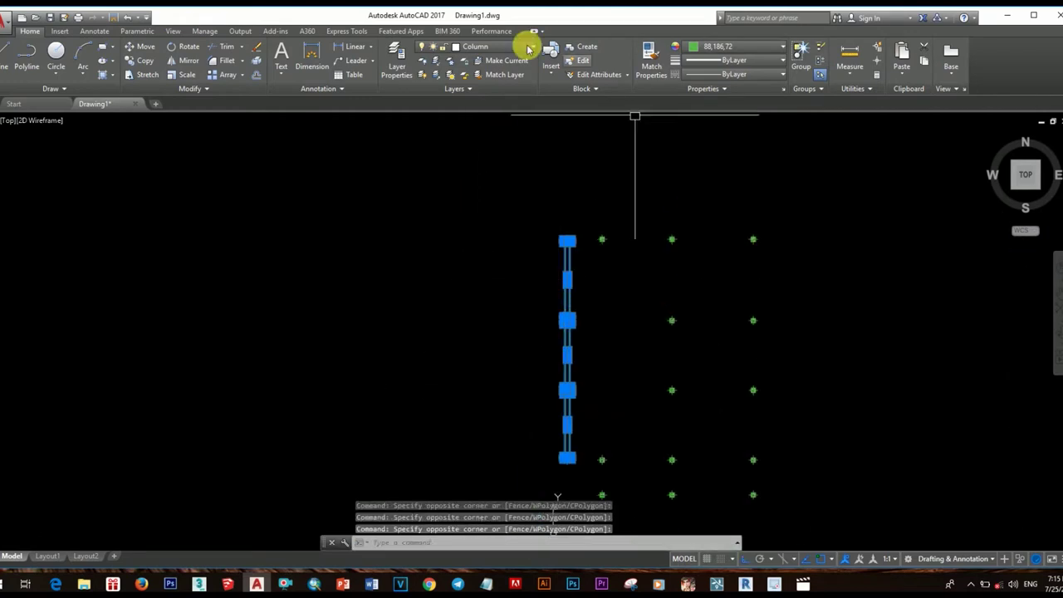
click(528, 50)
click(481, 111)
click(781, 46)
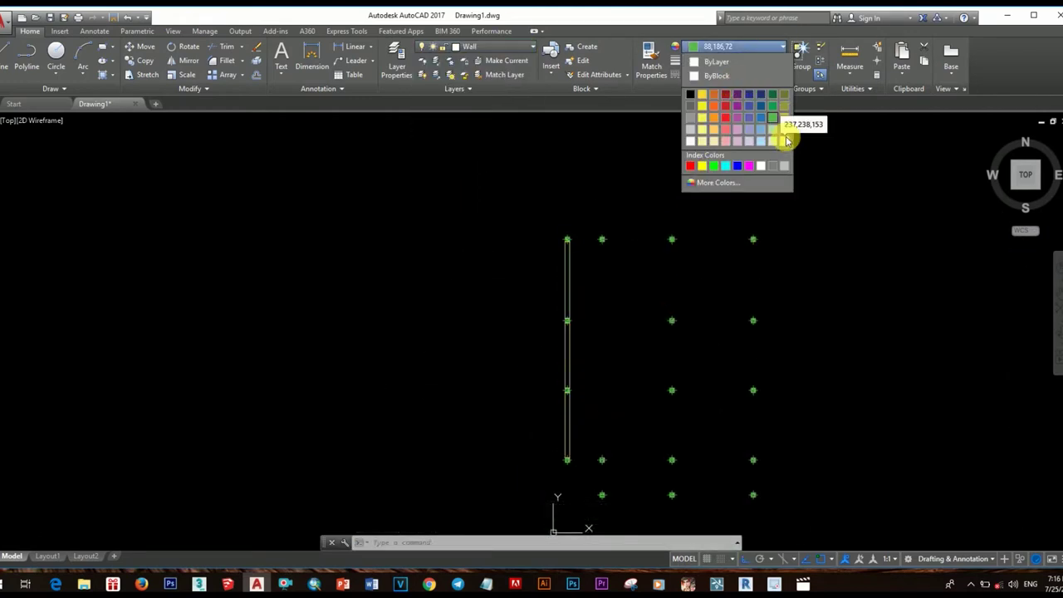
Step: Draw horizontal and vertical wall rectangles between columns and stretch a wall end
click(615, 369)
key(Return)
click(576, 302)
click(601, 294)
middle_drag(600, 294, 389, 325)
scroll(622, 321, down, 3)
scroll(649, 290, up, 6)
click(649, 290)
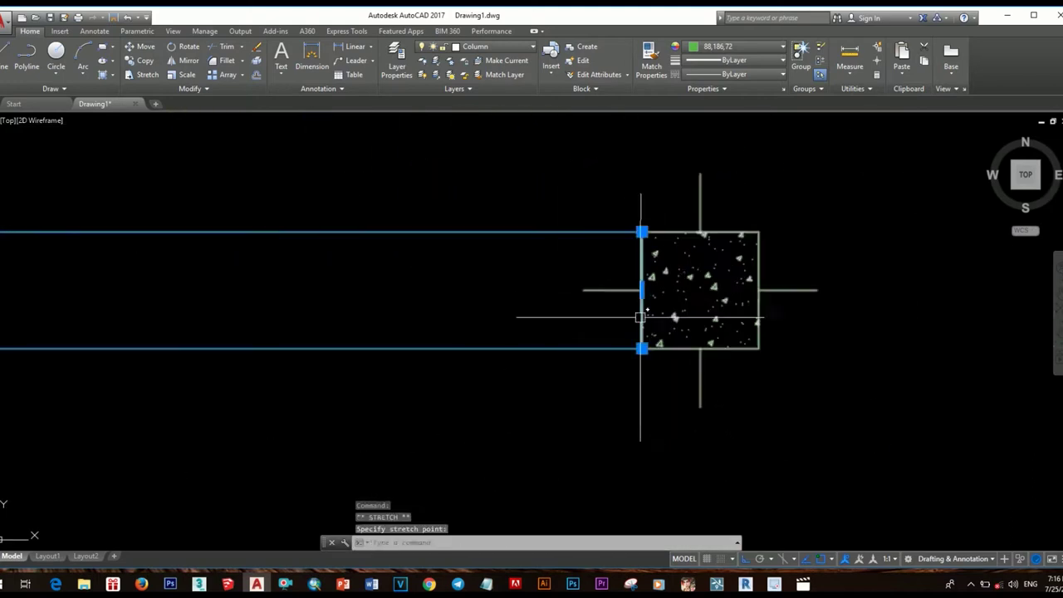
key(Escape)
Step: Draw the next wall from a column and copy the walls to the opposite side
key(Return)
key(Escape)
scroll(637, 323, down, 5)
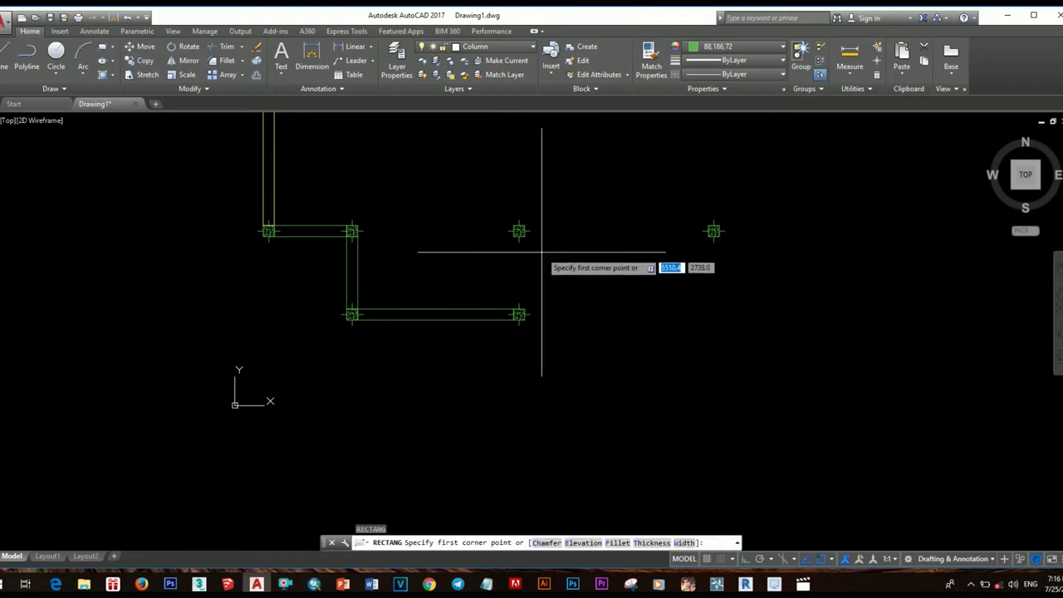
scroll(541, 252, up, 3)
click(511, 208)
scroll(681, 328, down, 4)
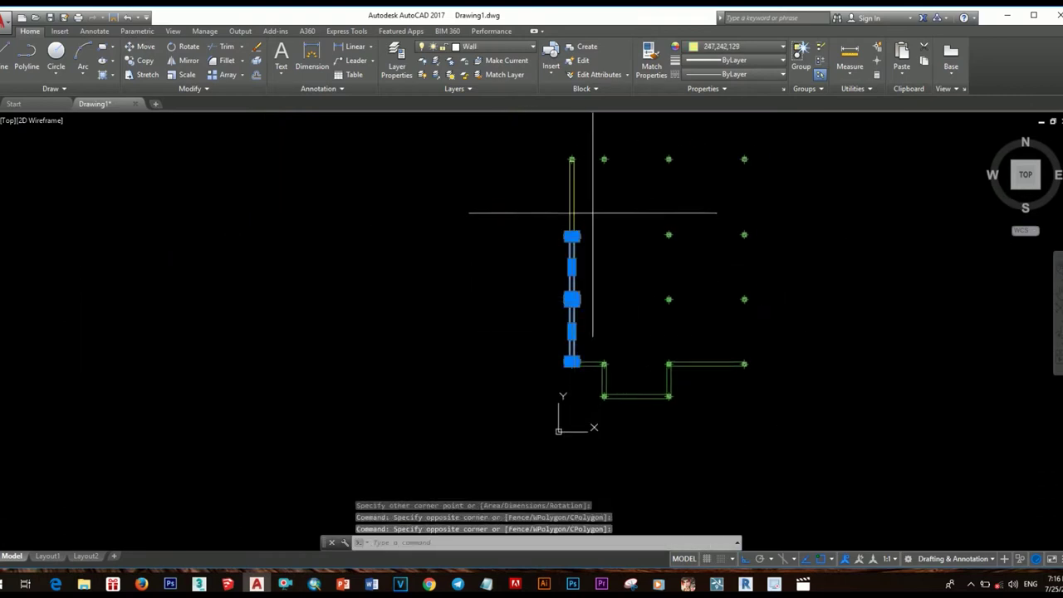
text(c)
key(Return)
click(526, 171)
click(641, 157)
key(Escape)
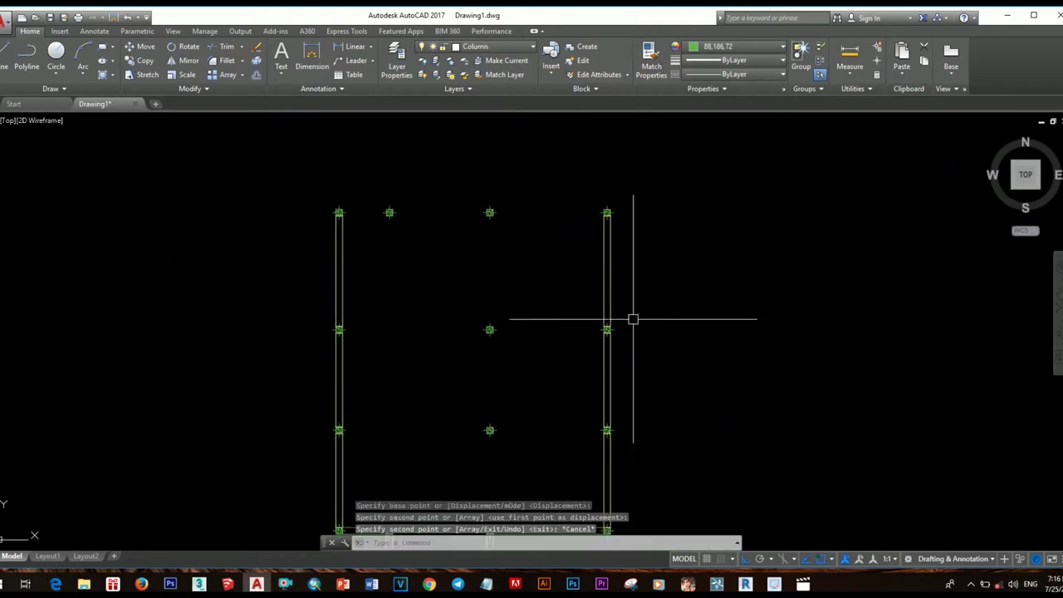
Step: Draw the top wall rectangle between columns and select it
text(rec)
key(Return)
scroll(467, 235, up, 3)
click(569, 235)
scroll(712, 308, up, 1)
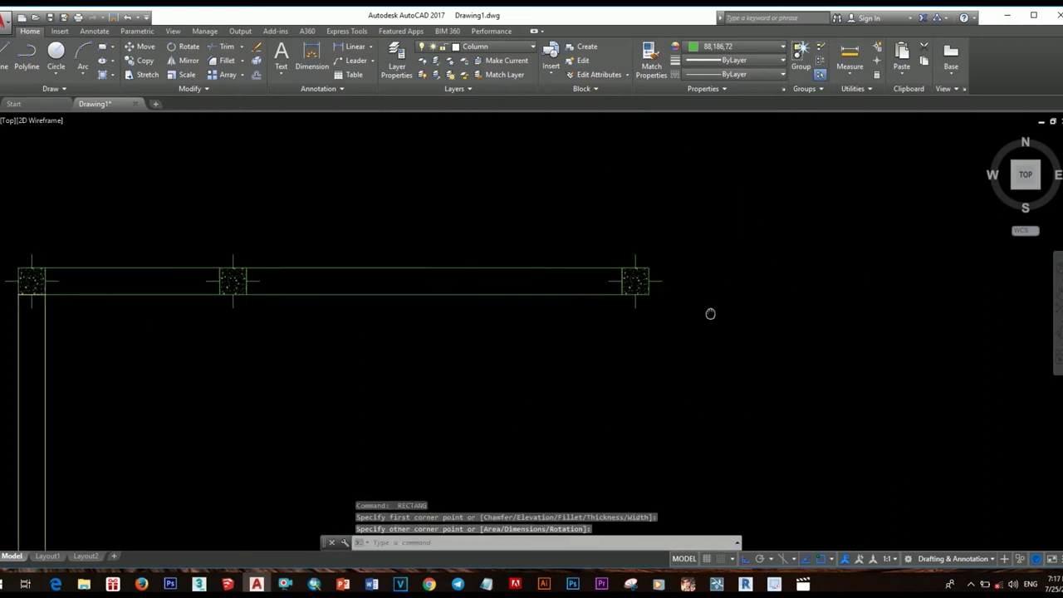
scroll(722, 320, up, 1)
key(Escape)
scroll(665, 274, down, 3)
click(517, 266)
scroll(517, 266, down, 2)
Step: Select the outer walls and review their colour settings
scroll(509, 321, down, 2)
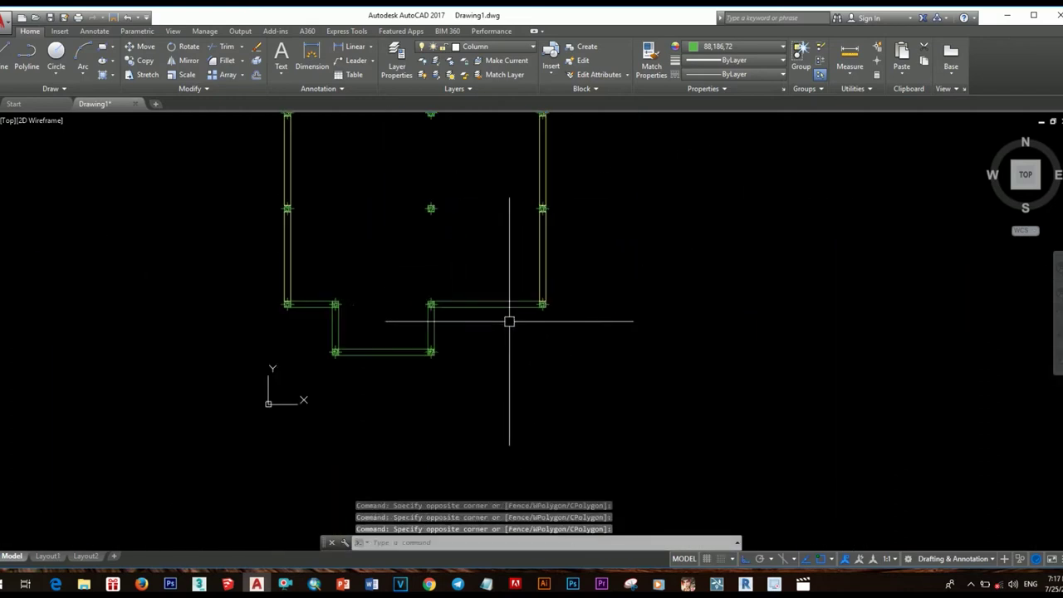
scroll(379, 363, down, 2)
click(739, 46)
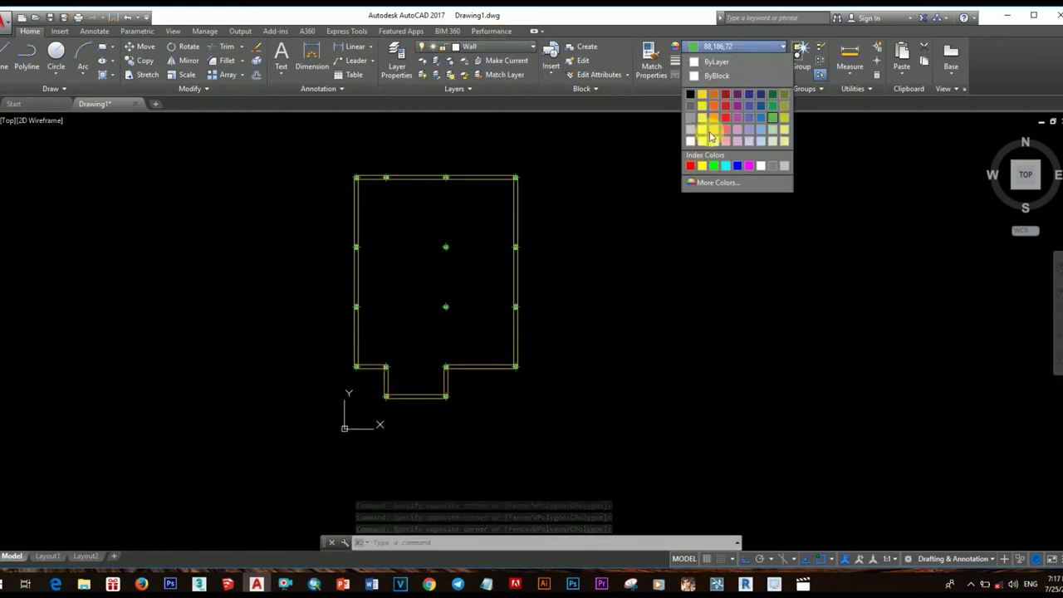
key(Escape)
scroll(469, 209, up, 2)
scroll(570, 273, up, 2)
drag(598, 166, 570, 273)
drag(333, 183, 282, 399)
click(739, 47)
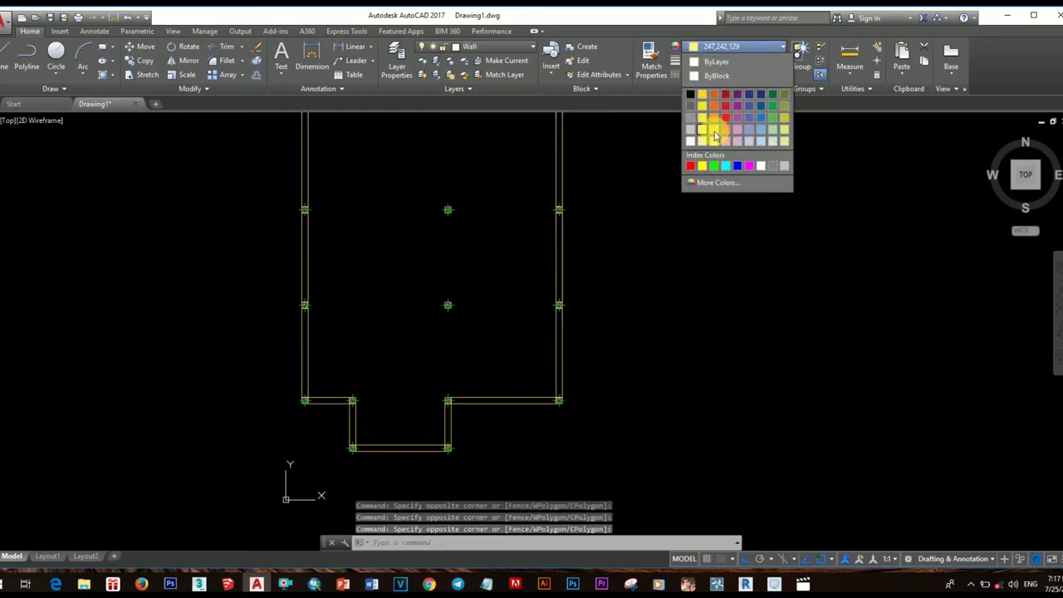
key(Escape)
scroll(548, 344, down, 3)
scroll(548, 345, up, 4)
text(rec)
key(Return)
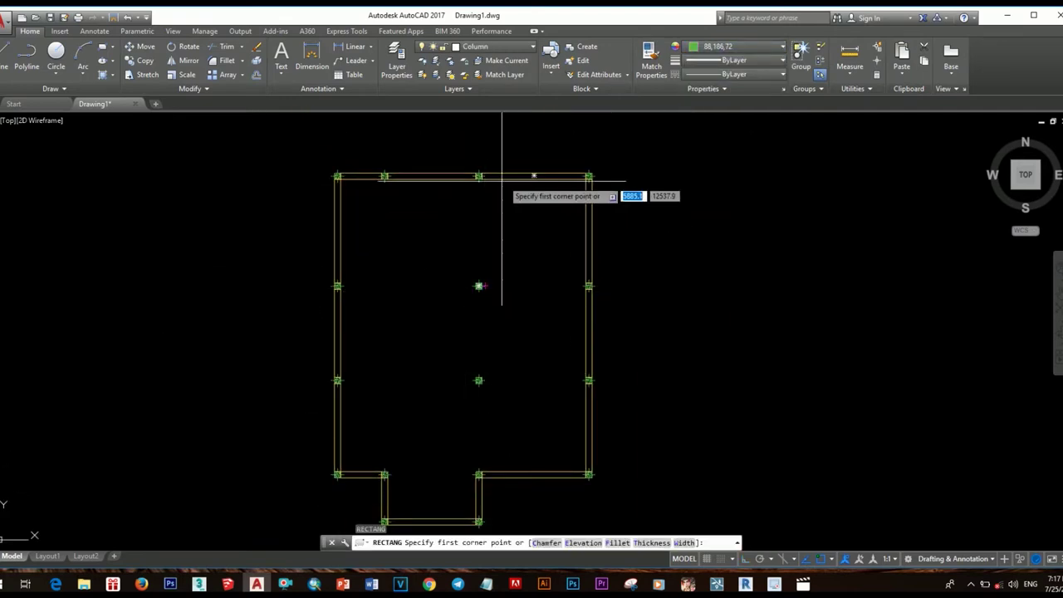
Step: Draw an inner wall rectangle from the top wall down to the column
click(502, 180)
click(480, 286)
scroll(570, 345, down, 3)
middle_drag(501, 388, 466, 366)
text(l)
key(Return)
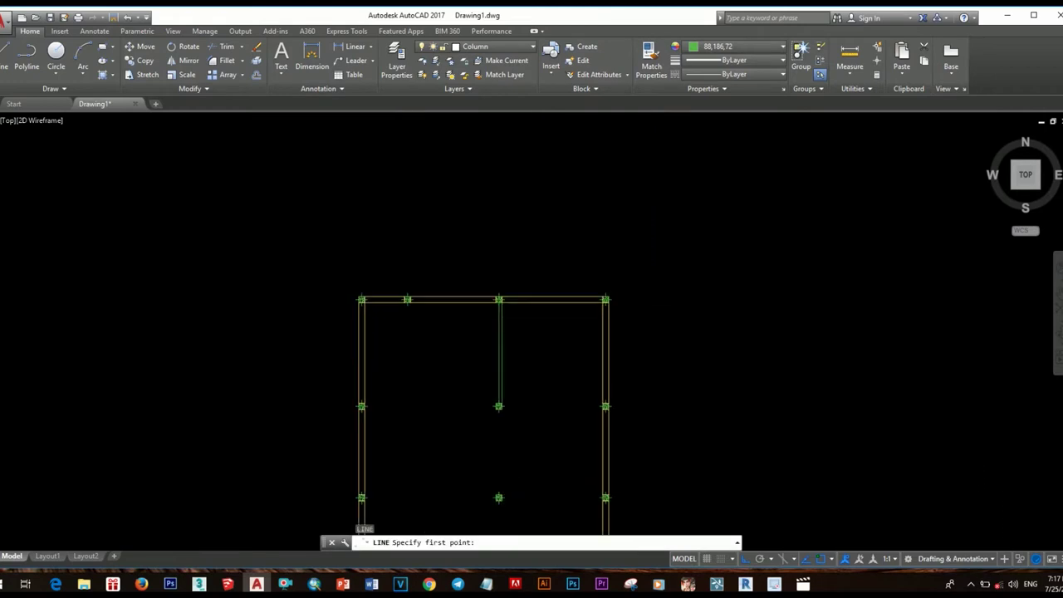
scroll(439, 361, up, 3)
click(439, 361)
scroll(498, 422, up, 2)
key(Escape)
scroll(499, 423, down, 4)
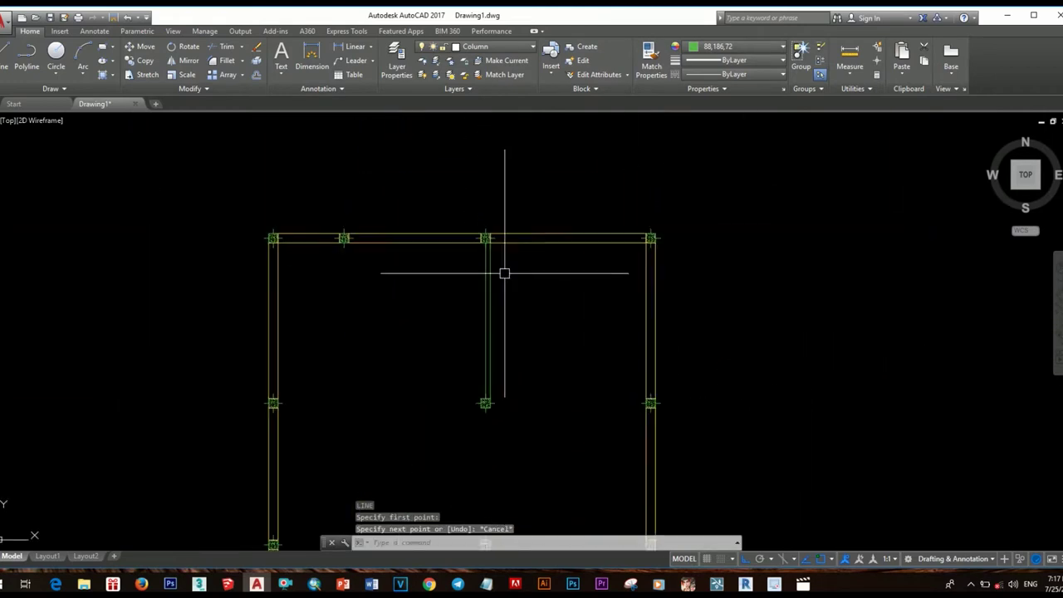
scroll(547, 324, down, 2)
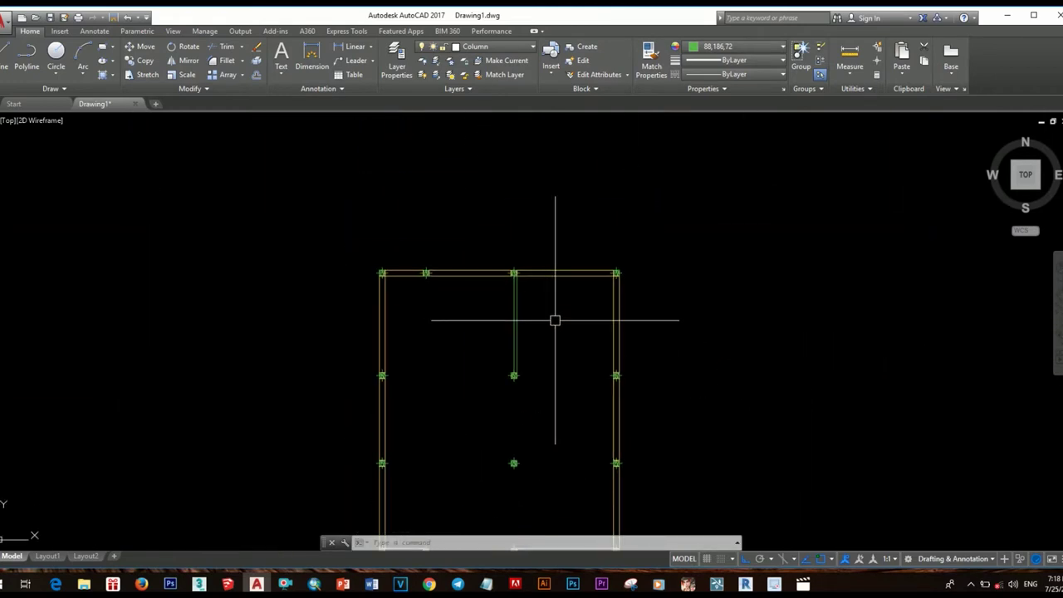
Step: Move the right part of the top wall down
click(551, 333)
scroll(550, 332, up, 2)
middle_drag(551, 332, 595, 303)
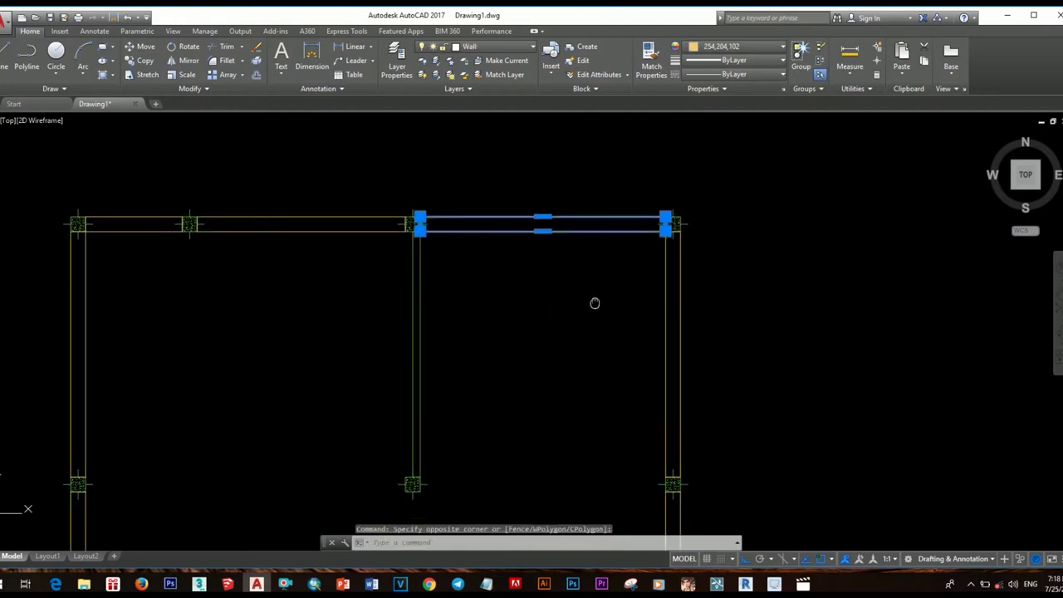
scroll(567, 313, down, 2)
scroll(566, 324, down, 2)
text(m)
key(Return)
click(572, 312)
text(200)
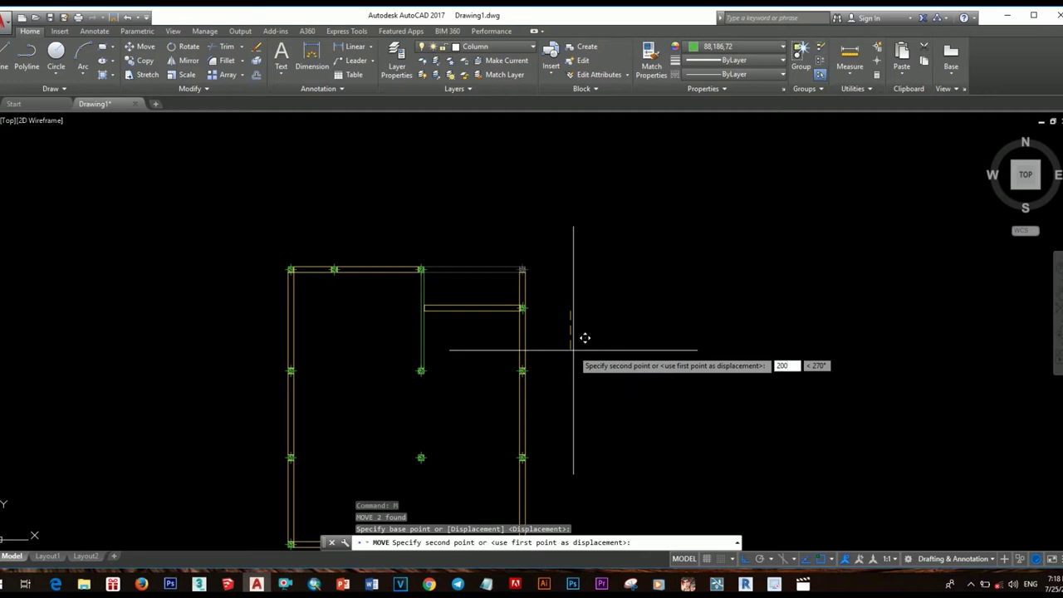
key(Return)
Step: Try stretching the inner vertical wall's end down to the moved wall
click(536, 316)
click(536, 249)
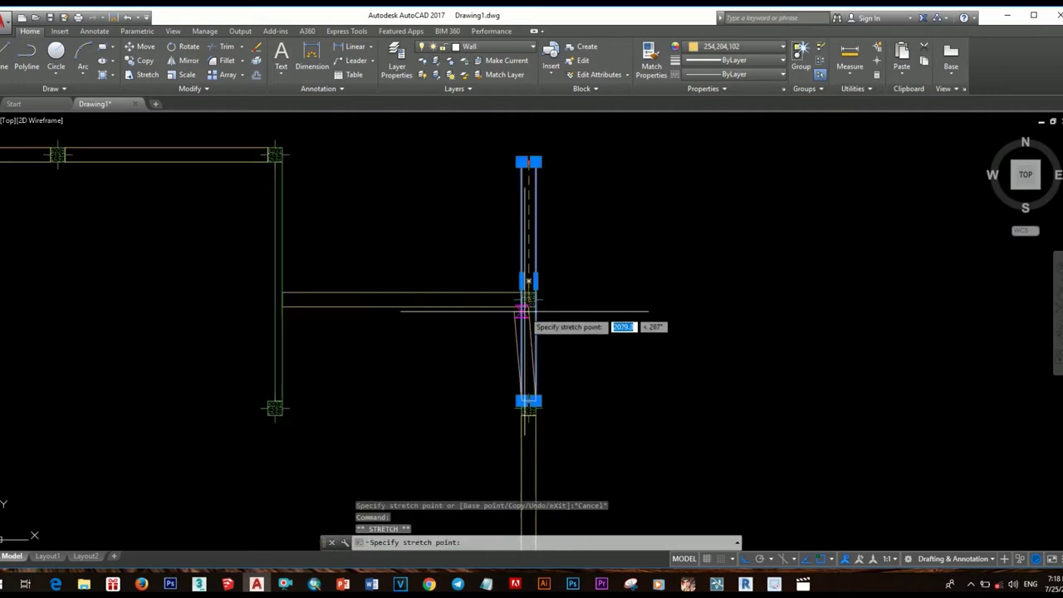
middle_drag(526, 299, 615, 361)
key(Escape)
scroll(590, 365, up, 2)
Step: Move the corner column to the new inner wall corner
click(665, 340)
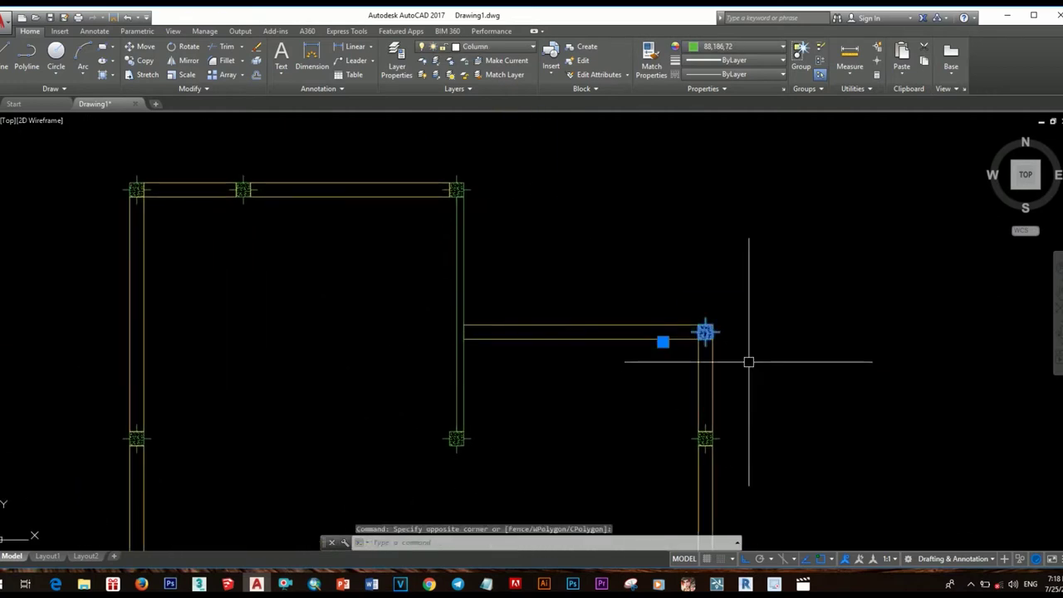
key(Escape)
middle_drag(544, 370, 551, 350)
click(470, 375)
text(m)
key(Return)
scroll(471, 379, up, 3)
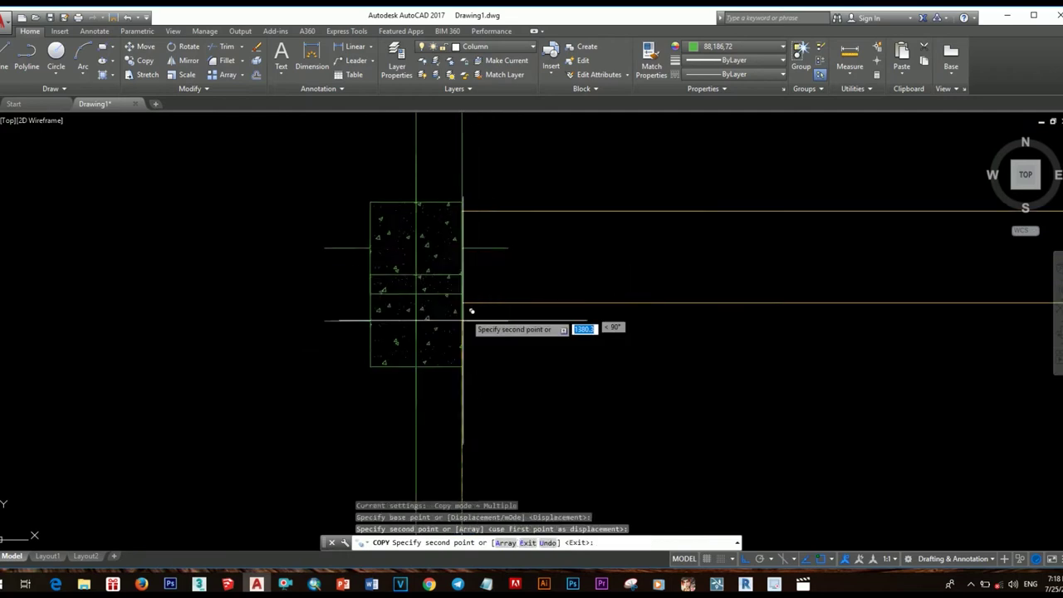
scroll(449, 279, up, 3)
click(449, 279)
scroll(448, 279, down, 3)
scroll(499, 304, up, 3)
Step: Grip-stretch the inner wall stub back to the wall junction
click(499, 304)
scroll(498, 303, down, 3)
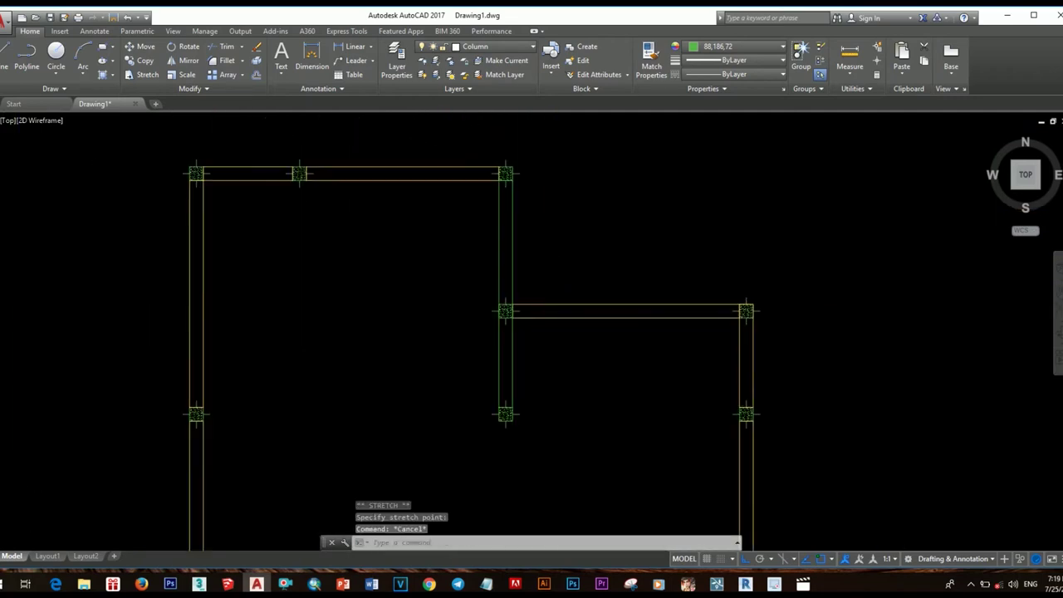
middle_drag(499, 316, 500, 329)
scroll(487, 380, up, 3)
click(458, 361)
click(427, 261)
scroll(475, 416, down, 3)
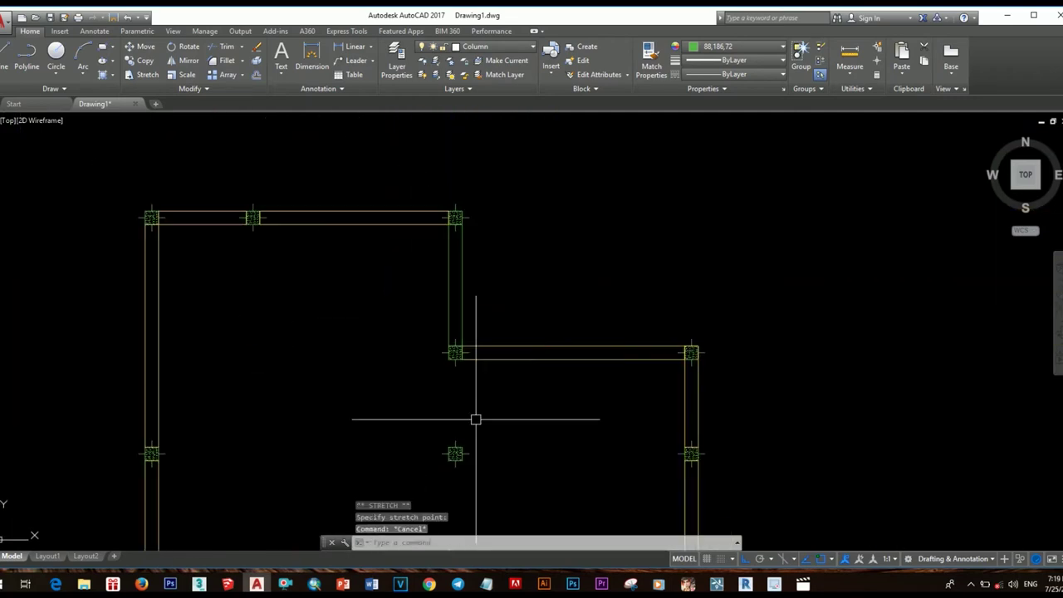
mouse_move(475, 408)
middle_down()
mouse_move(498, 394)
mouse_move(704, 390)
middle_up()
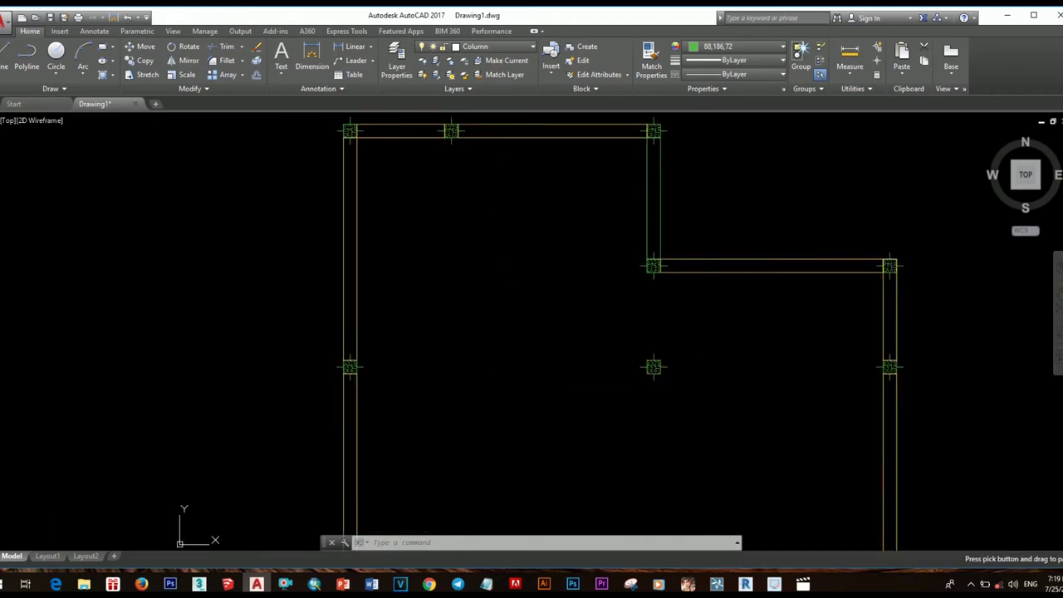
scroll(556, 363, down, 3)
middle_drag(554, 384, 549, 342)
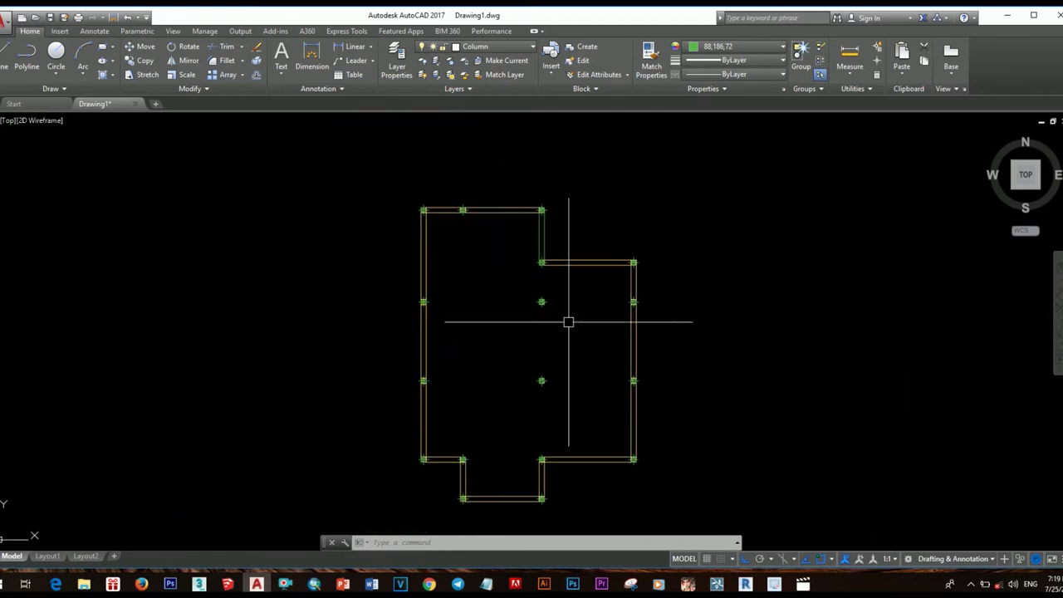
scroll(518, 375, up, 4)
Step: Put the selected wall on the Wall layer
text(ec)
key(Return)
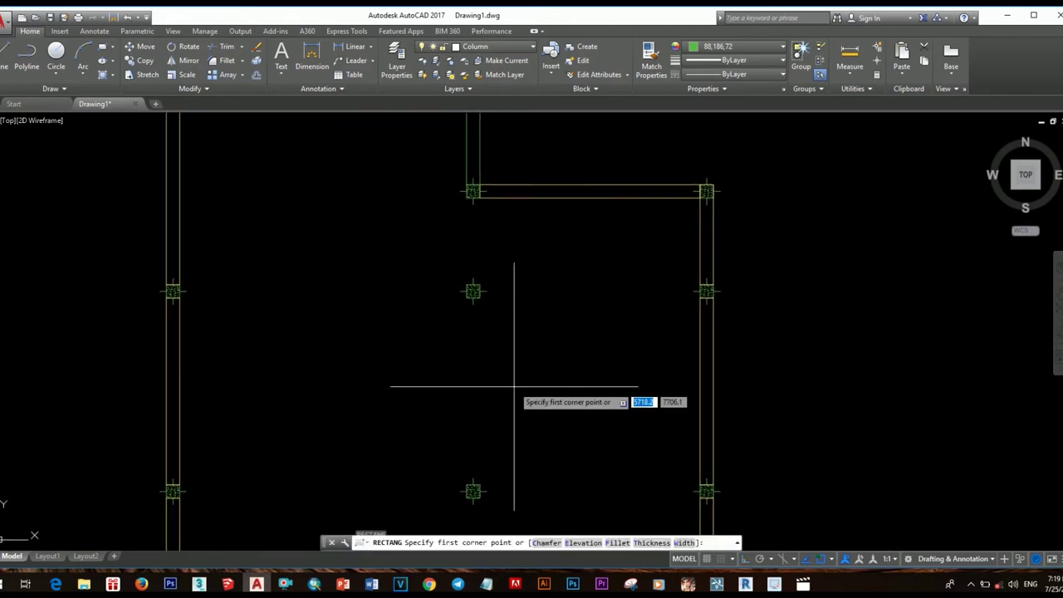
middle_drag(509, 391, 527, 302)
click(490, 257)
middle_drag(498, 250, 530, 361)
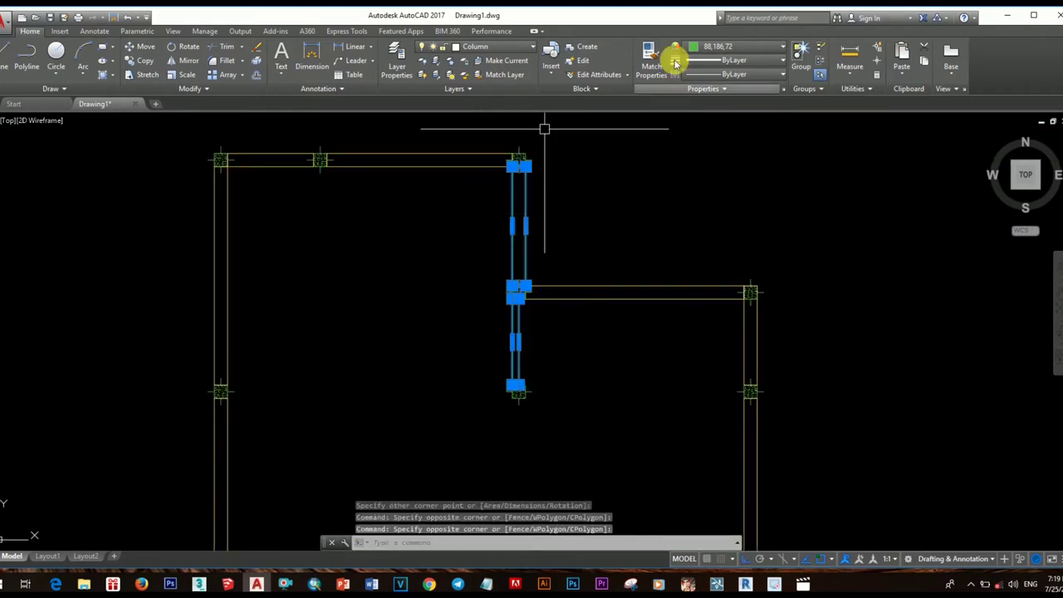
click(737, 46)
click(477, 46)
click(498, 154)
key(Escape)
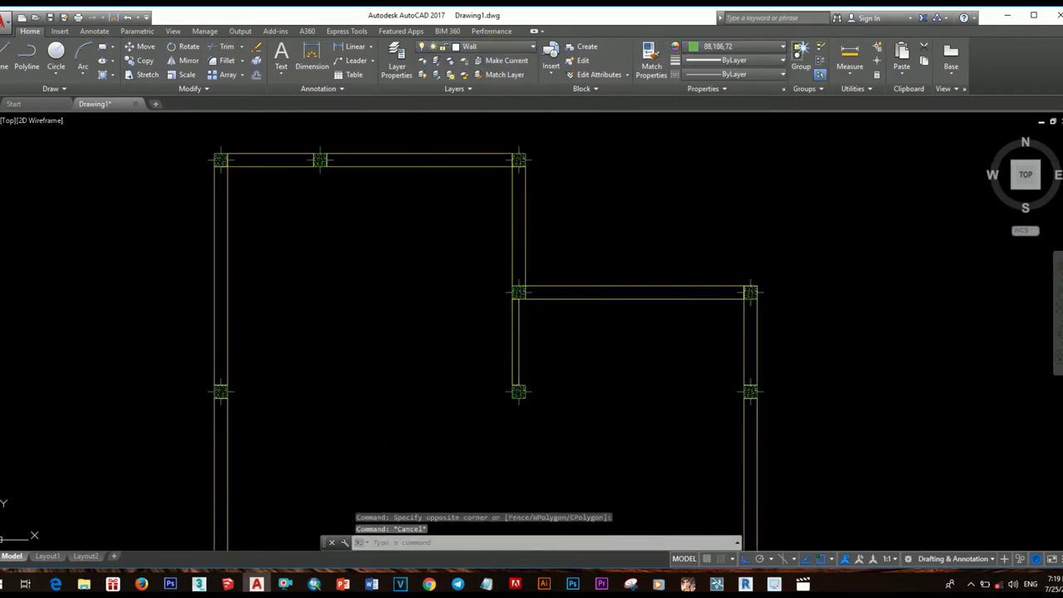
Step: Set the drawing colour to 254,204,102
scroll(517, 349, down, 2)
scroll(506, 304, up, 5)
click(554, 395)
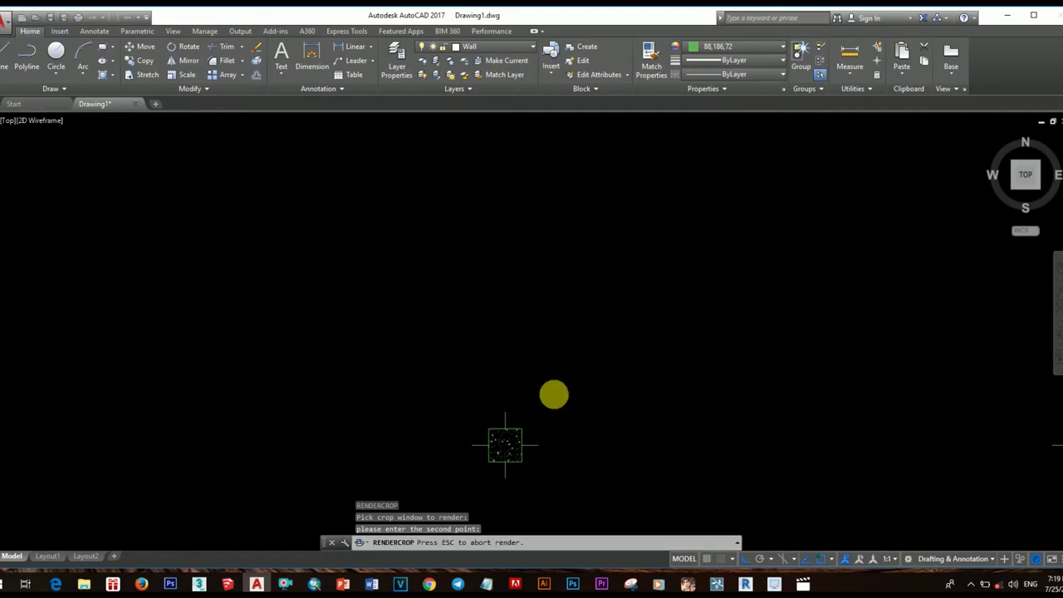
key(Escape)
scroll(554, 395, down, 3)
text(rec)
key(Return)
click(541, 391)
key(Escape)
key(Escape)
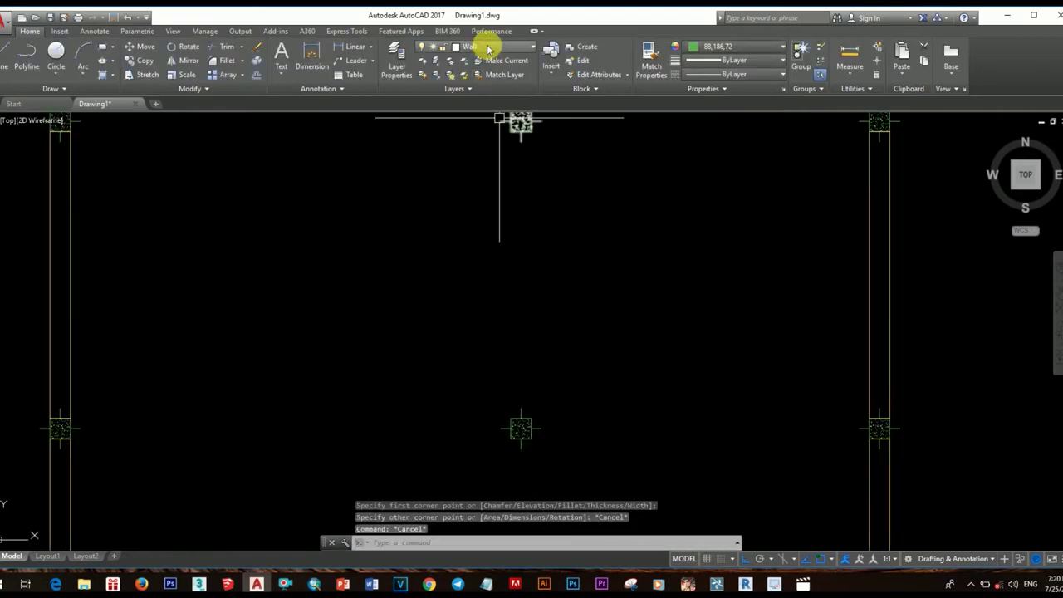
click(738, 47)
click(723, 124)
Step: Draw a new wall rectangle starting at the column top
text(rec)
key(Return)
click(511, 130)
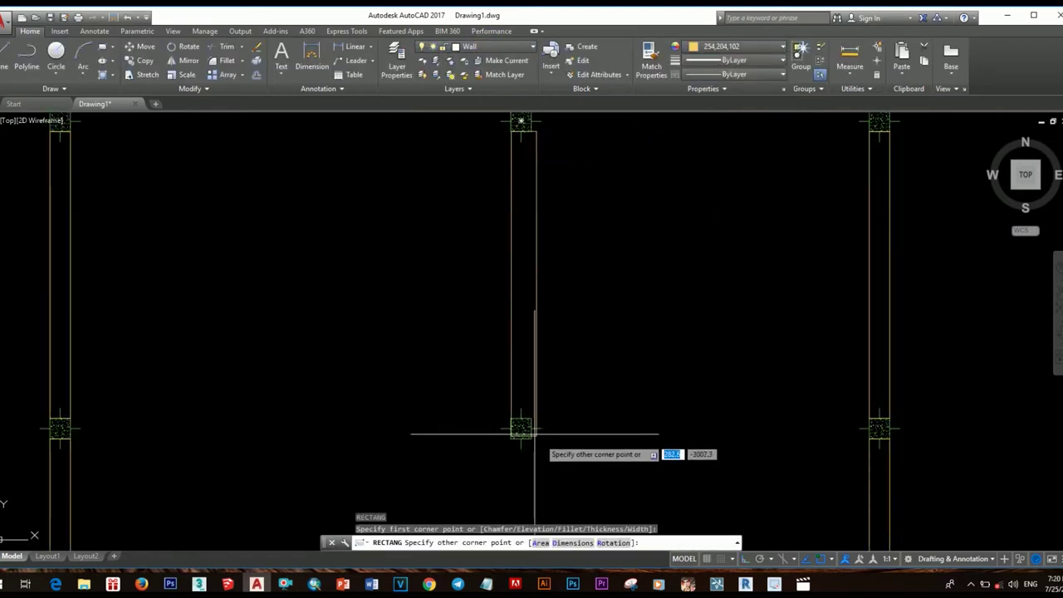
click(534, 433)
scroll(534, 433, down, 3)
middle_drag(535, 433, 542, 335)
scroll(544, 339, down, 2)
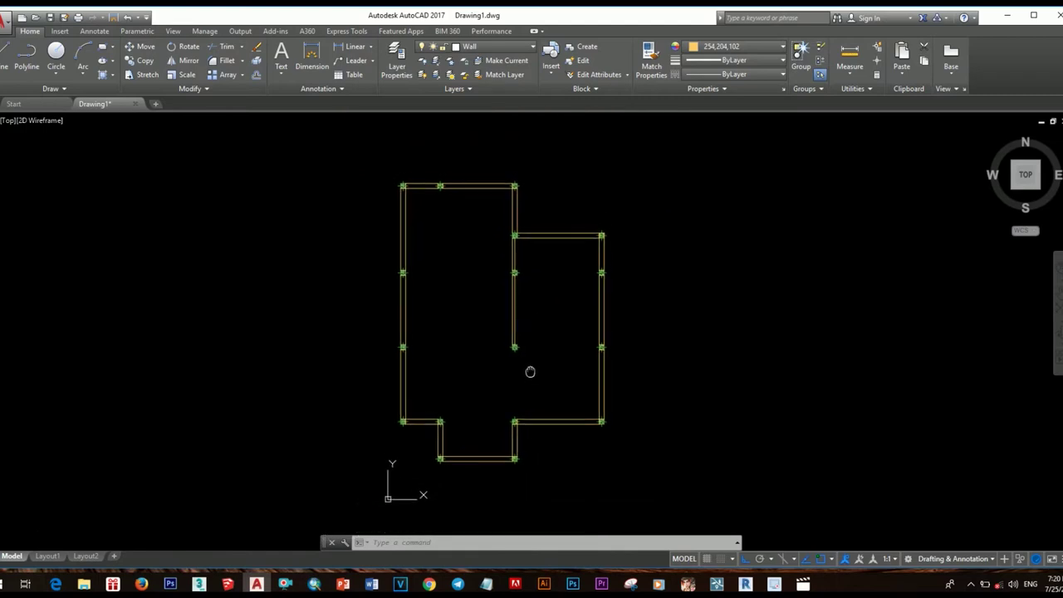
mouse_move(529, 370)
middle_down()
mouse_move(539, 287)
mouse_move(524, 315)
mouse_move(522, 304)
middle_up()
scroll(523, 304, up, 2)
Step: Move the middle wall line up to its new position
click(494, 299)
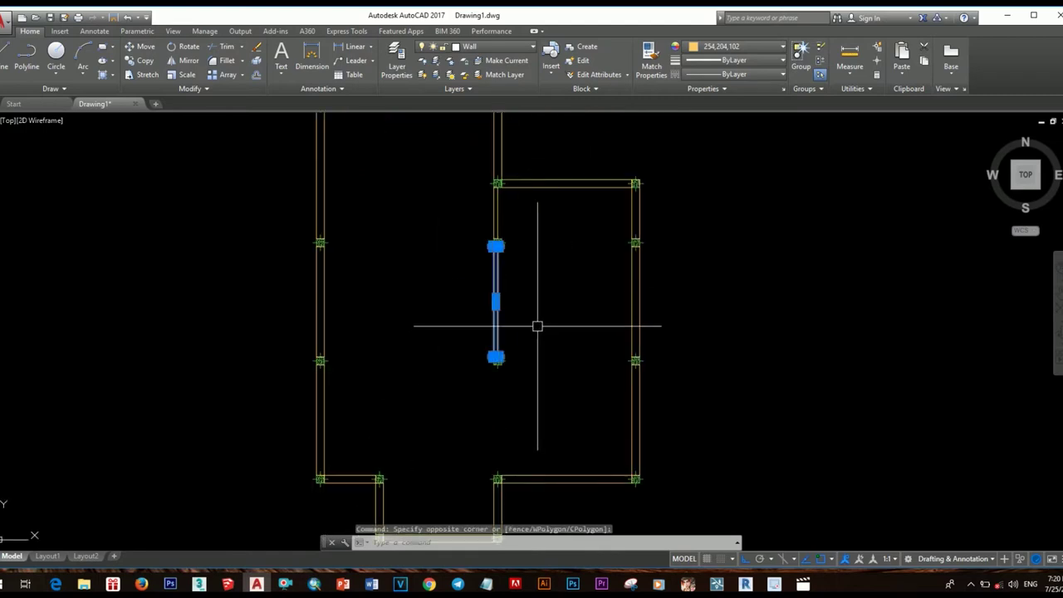
text(m)
key(Return)
click(498, 256)
click(489, 244)
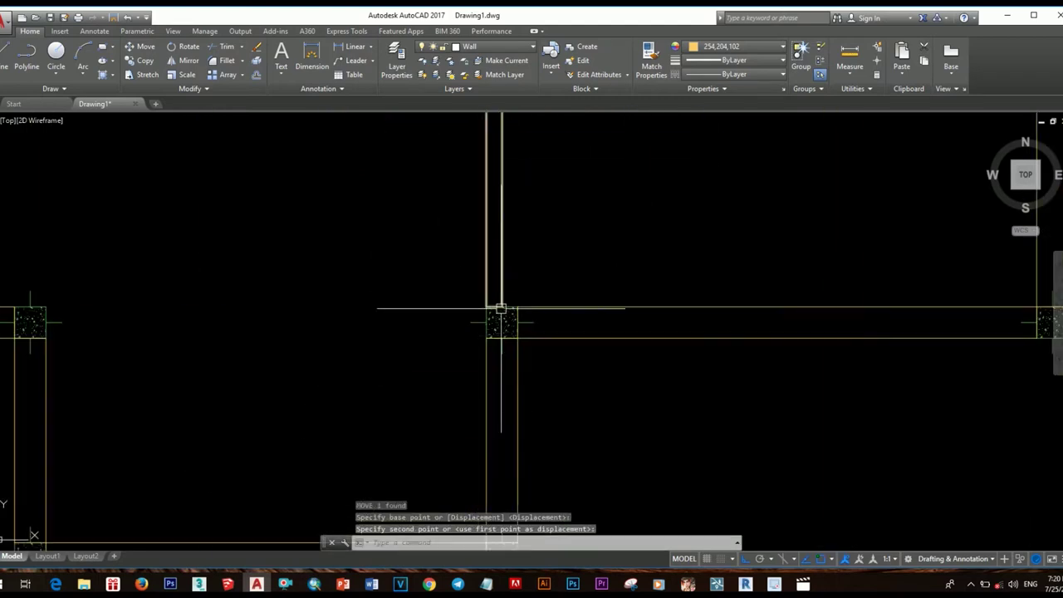
scroll(498, 308, down, 3)
scroll(543, 363, down, 1)
middle_drag(543, 363, 502, 377)
scroll(502, 357, down, 1)
scroll(515, 332, up, 1)
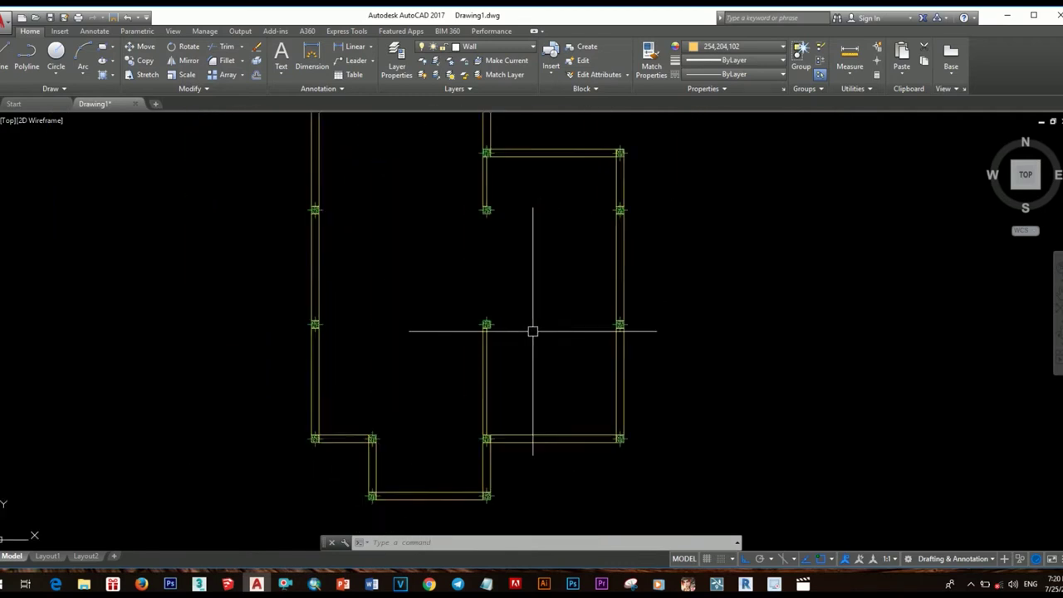
mouse_move(485, 212)
middle_down()
mouse_move(549, 345)
mouse_move(580, 333)
middle_up()
Step: Copy the horizontal wall line lower to split the room in two
text(rec)
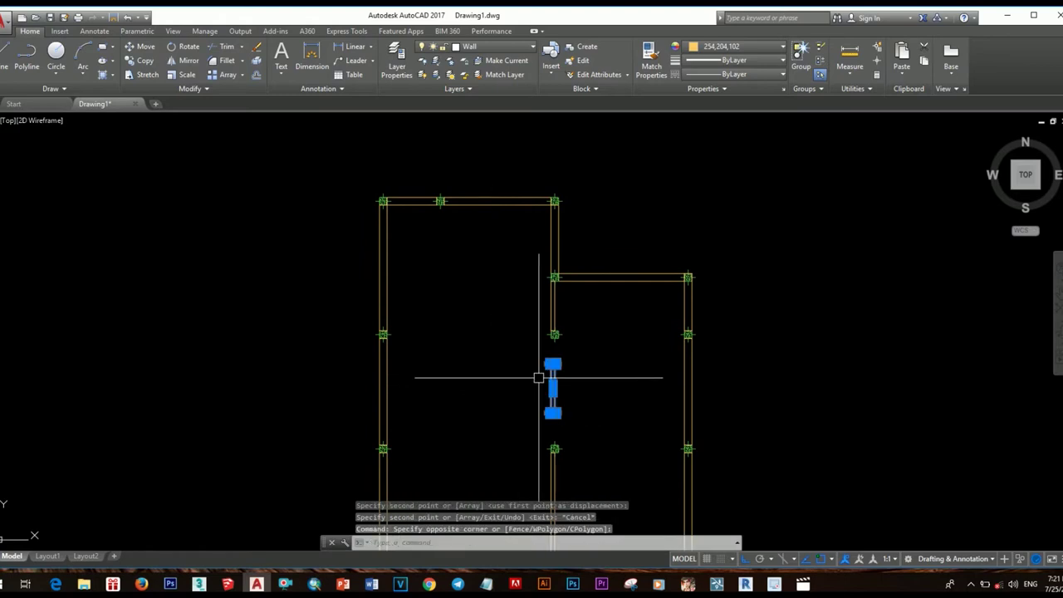
key(Return)
scroll(360, 356, down, 1)
scroll(571, 352, down, 1)
click(571, 352)
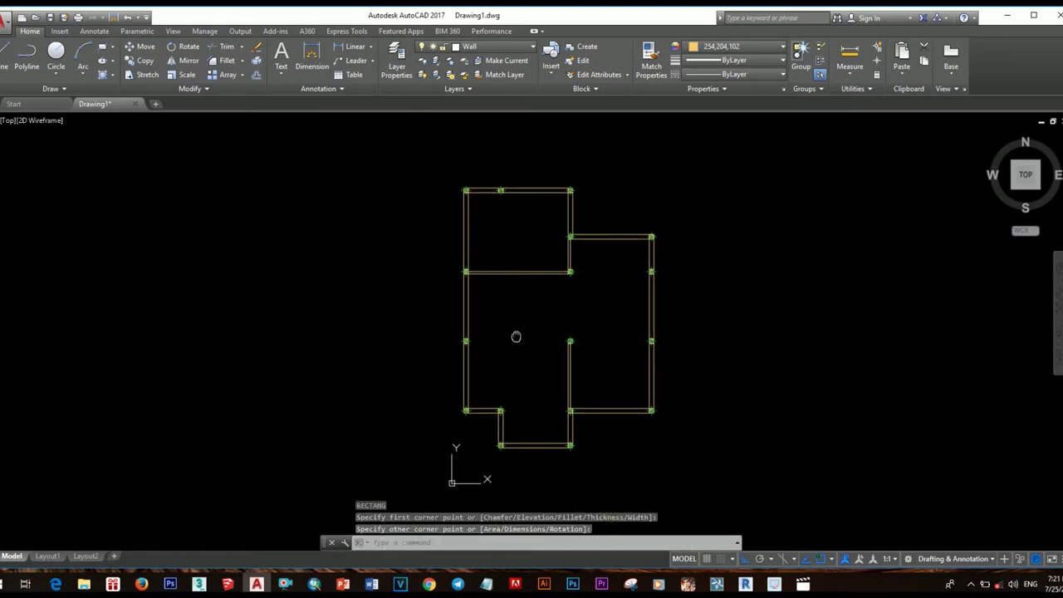
click(532, 273)
text(co)
key(Return)
click(551, 294)
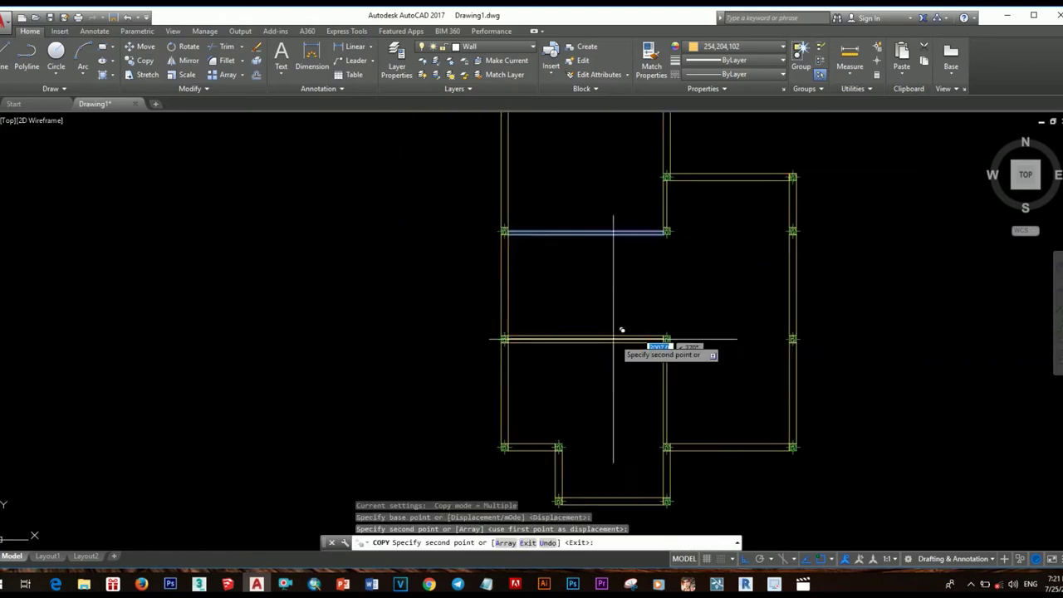
click(573, 310)
key(Escape)
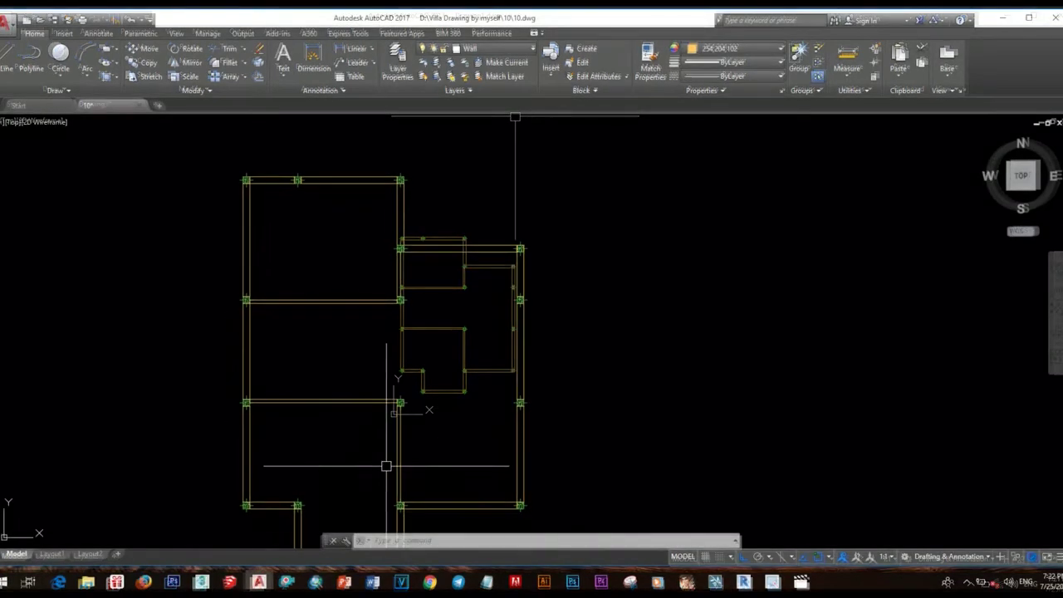
Step: Pan the view to frame the divided floor plan
middle_drag(355, 418, 443, 340)
scroll(470, 416, up, 2)
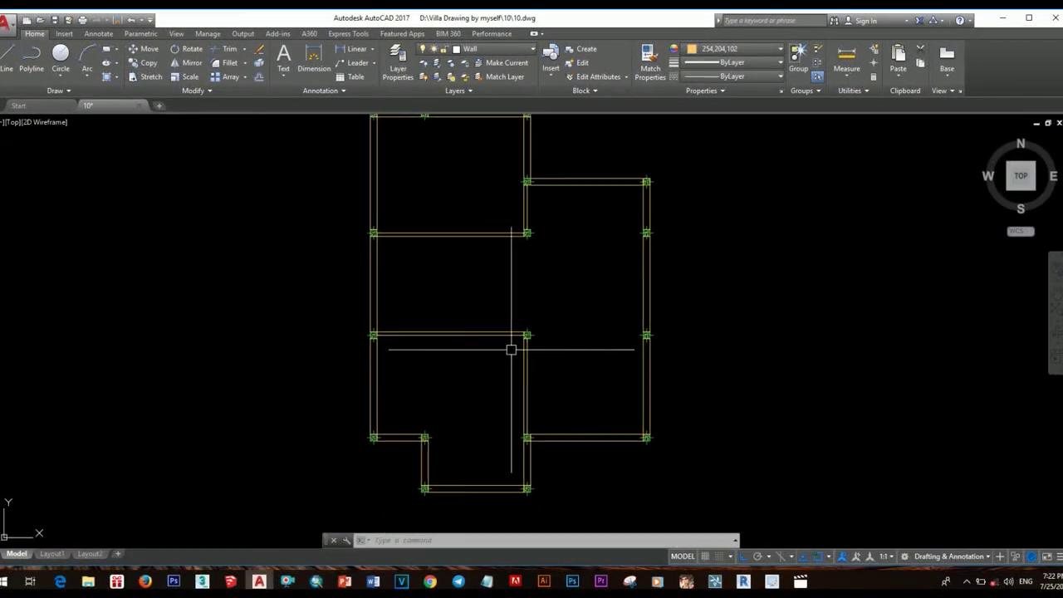
click(712, 263)
scroll(629, 304, down, 6)
Step: Paste the copied blocks and move the double door into the lower wall
key(ctrl+v)
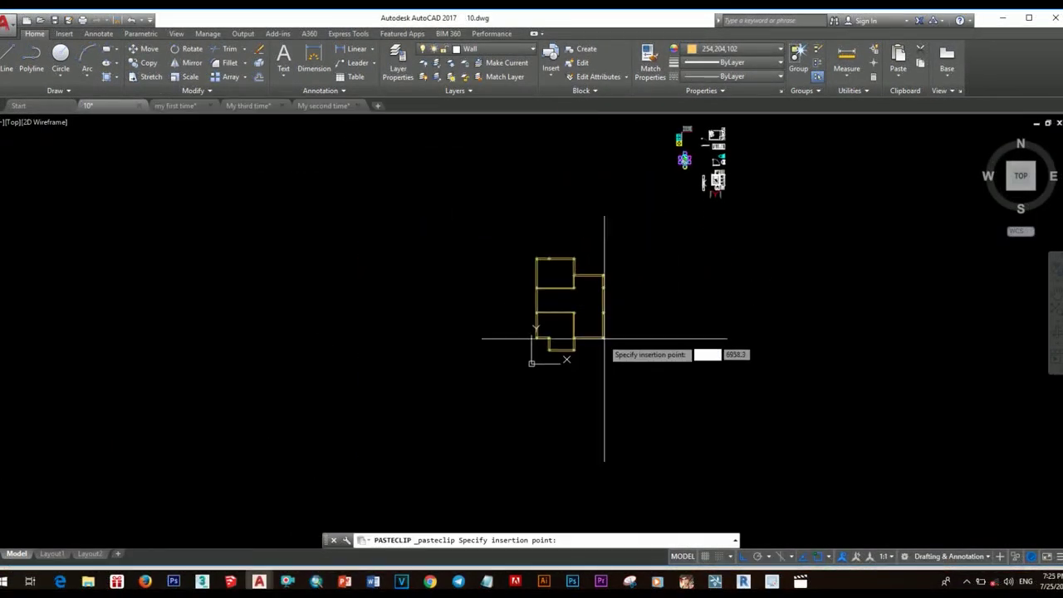
scroll(656, 366, up, 5)
text(m)
key(Return)
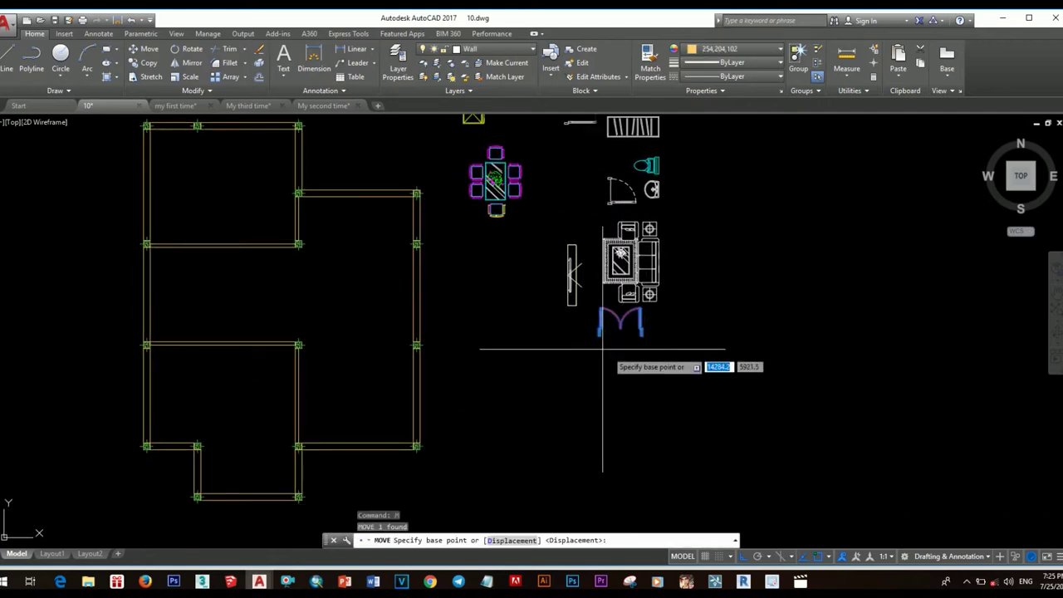
scroll(651, 365, up, 7)
click(652, 332)
scroll(482, 432, down, 8)
scroll(508, 325, up, 3)
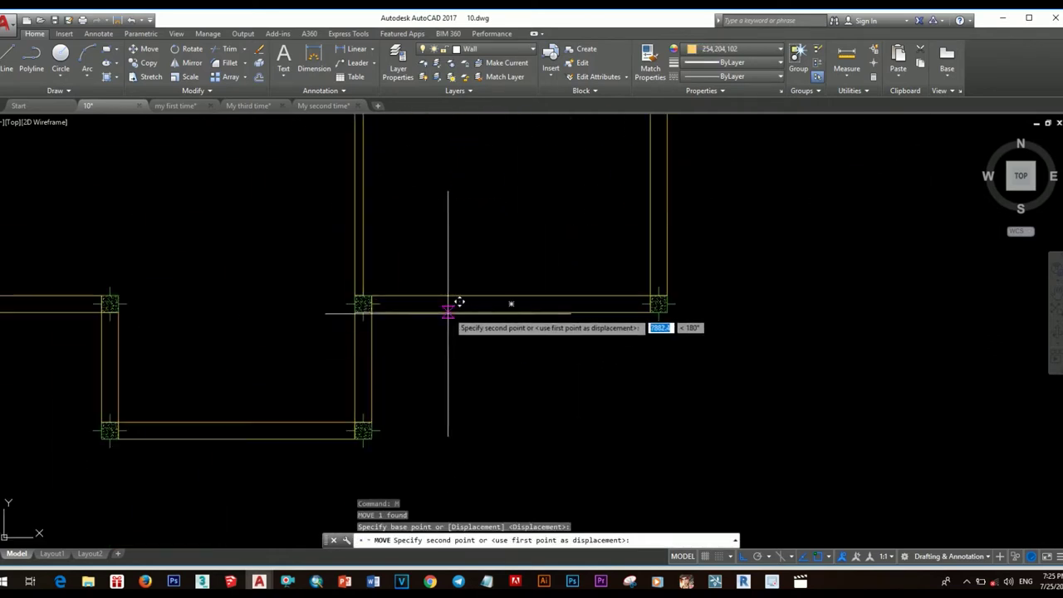
click(451, 304)
scroll(451, 303, down, 3)
scroll(489, 316, up, 4)
click(489, 317)
key(Return)
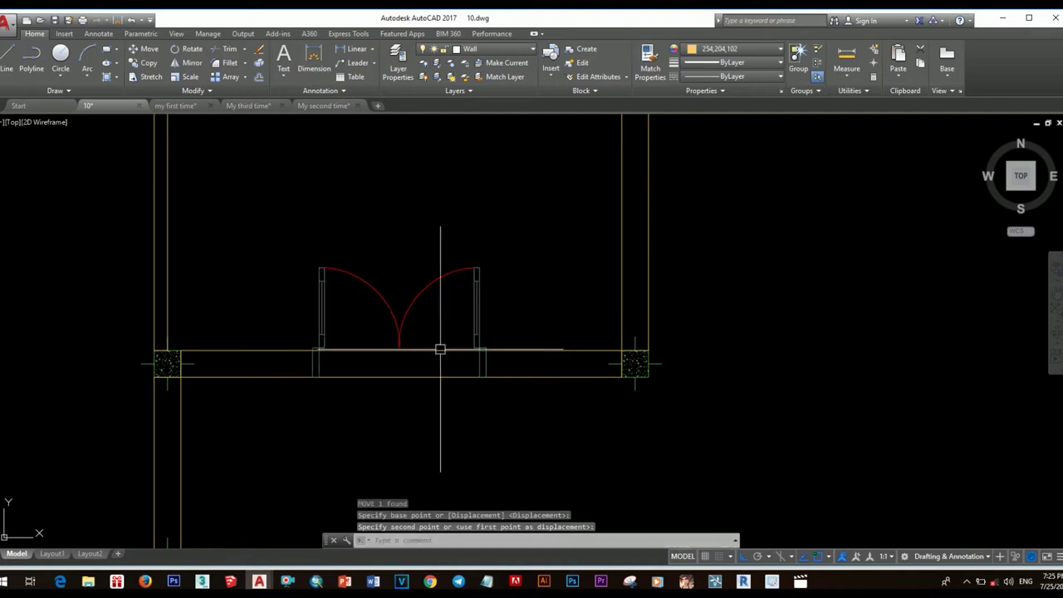
scroll(412, 407, down, 7)
Step: Move the window block into the interior wall
text(m)
key(Return)
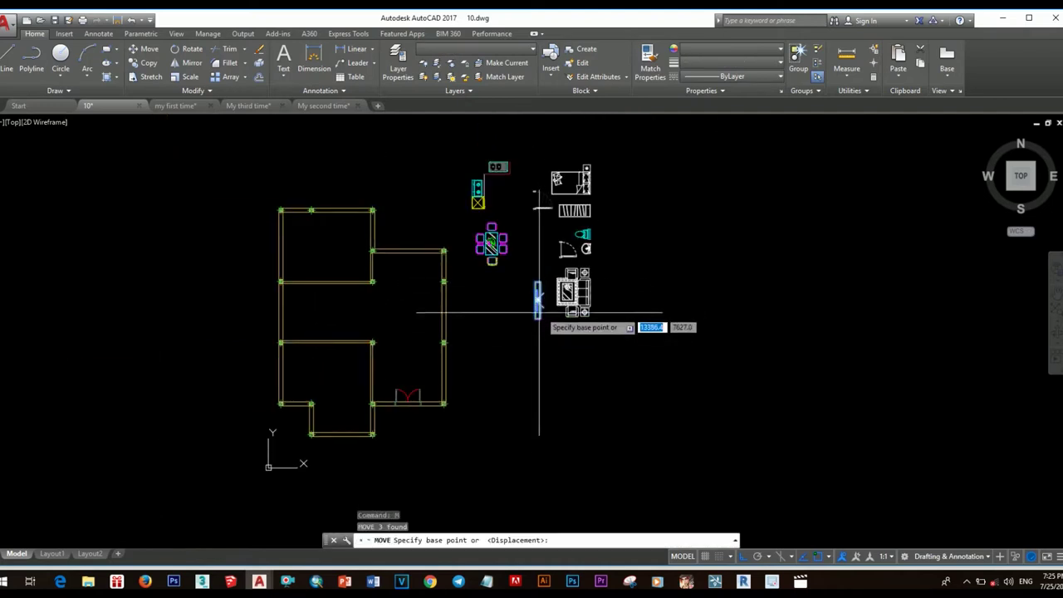
scroll(540, 303, up, 5)
click(550, 244)
scroll(416, 332, down, 4)
scroll(319, 355, up, 4)
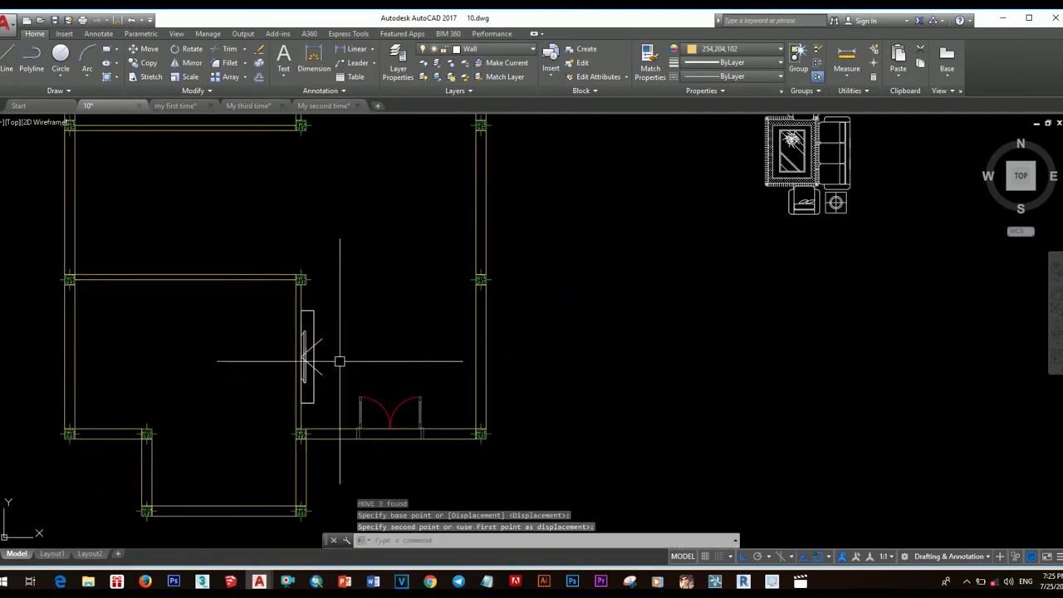
click(339, 360)
scroll(416, 349, down, 3)
Step: Move the sofa set into the room beside the wall
click(572, 352)
key(Return)
scroll(522, 362, up, 4)
click(534, 309)
scroll(534, 308, down, 4)
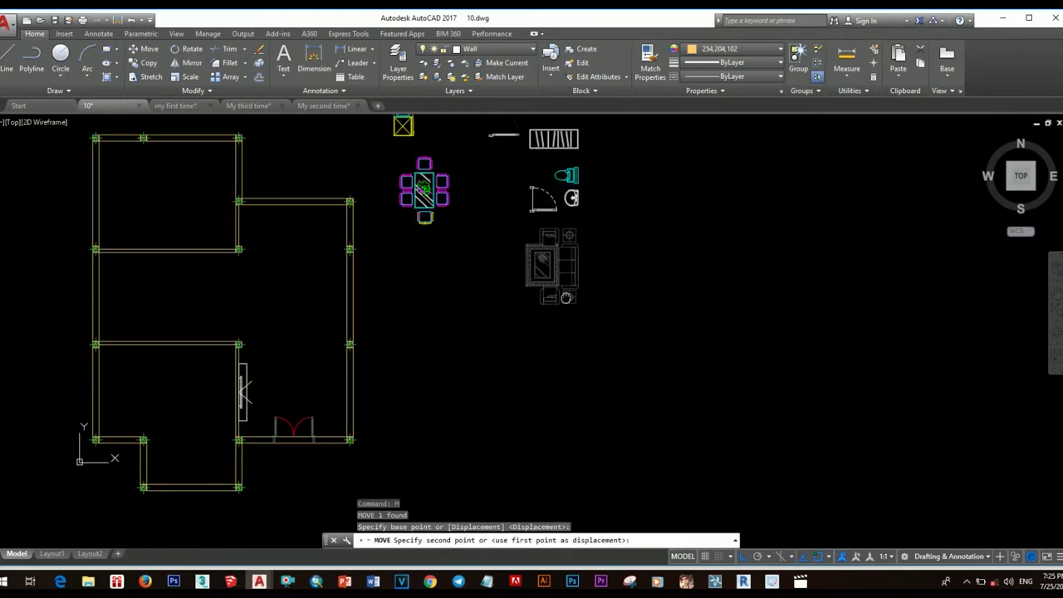
scroll(399, 339, up, 5)
click(399, 334)
scroll(416, 340, down, 3)
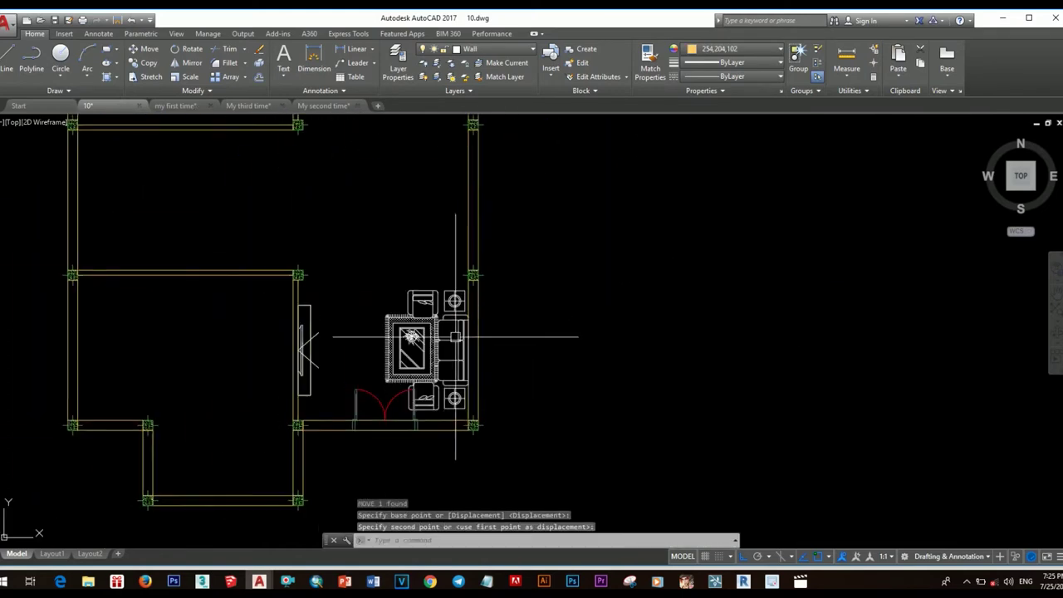
Step: Reposition the window so it sits at the wall corner
middle_drag(417, 362, 512, 370)
scroll(382, 403, up, 3)
click(444, 434)
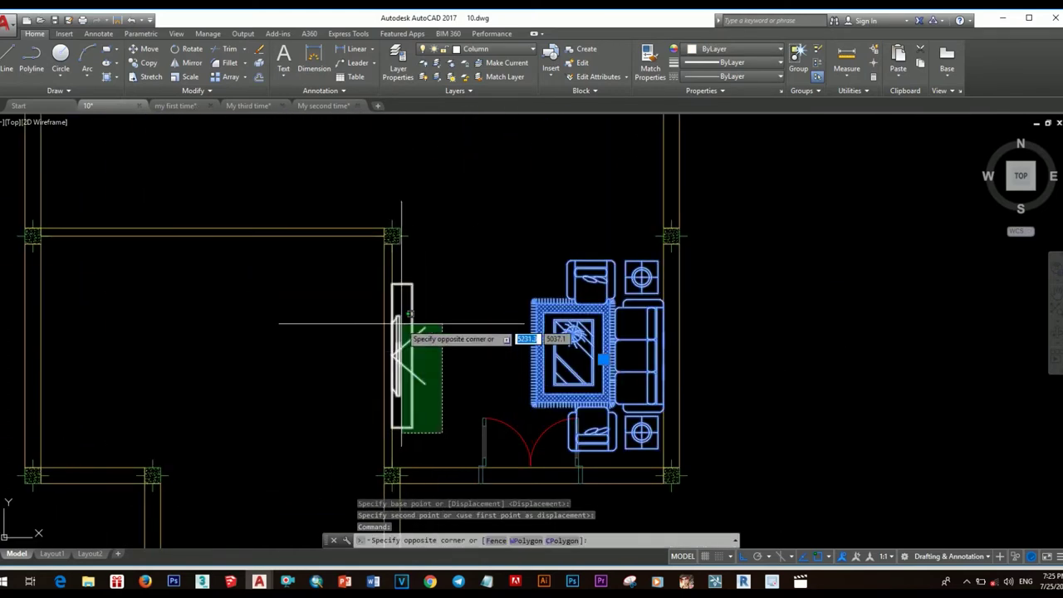
click(396, 325)
text(m)
key(Return)
click(409, 280)
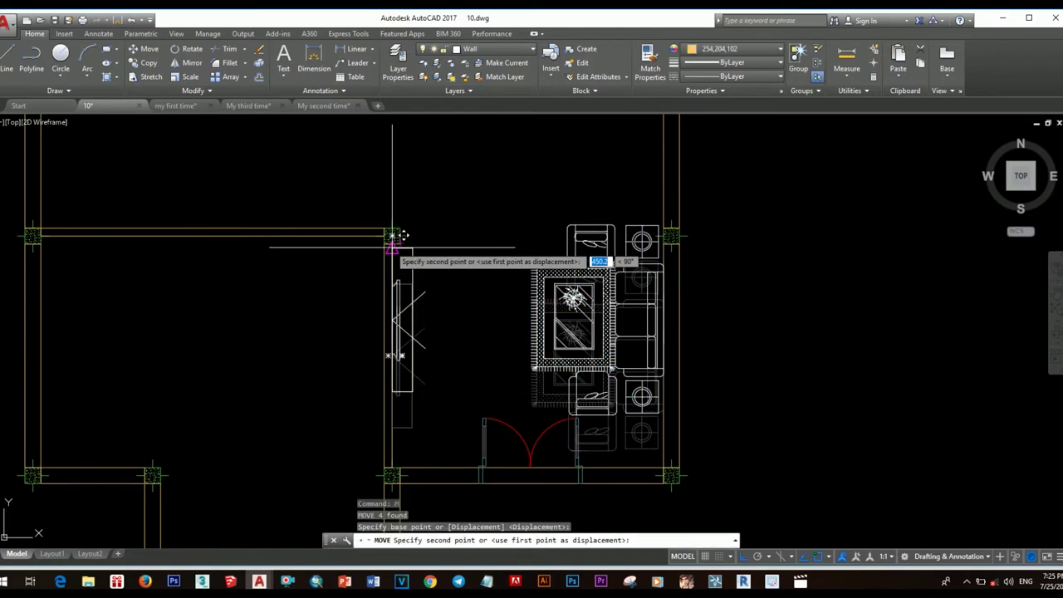
click(392, 238)
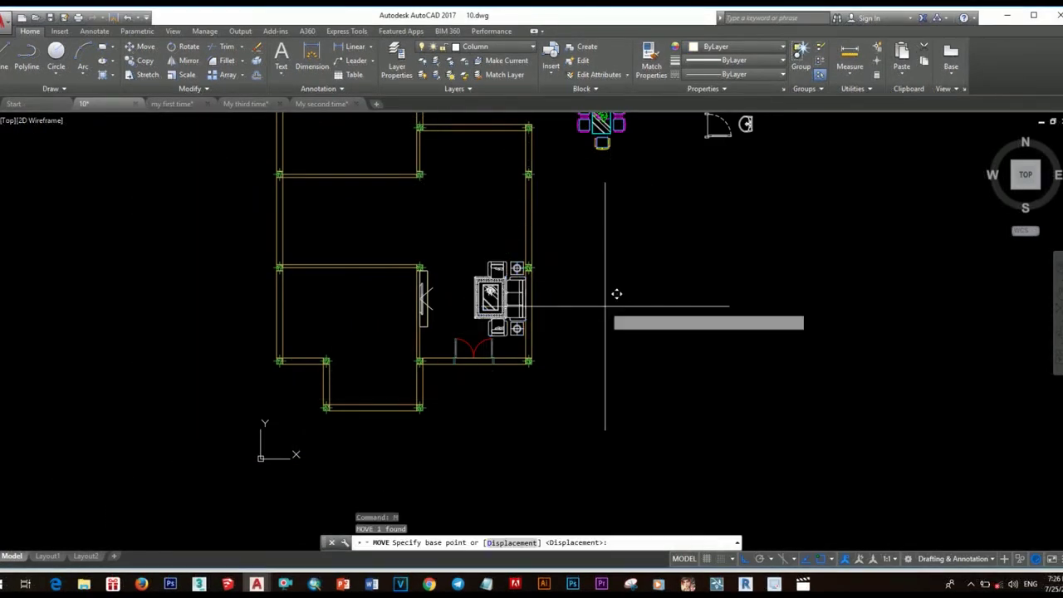
Step: Place the bed with bedside tables against the wall of the lower-left room
scroll(610, 331, down, 5)
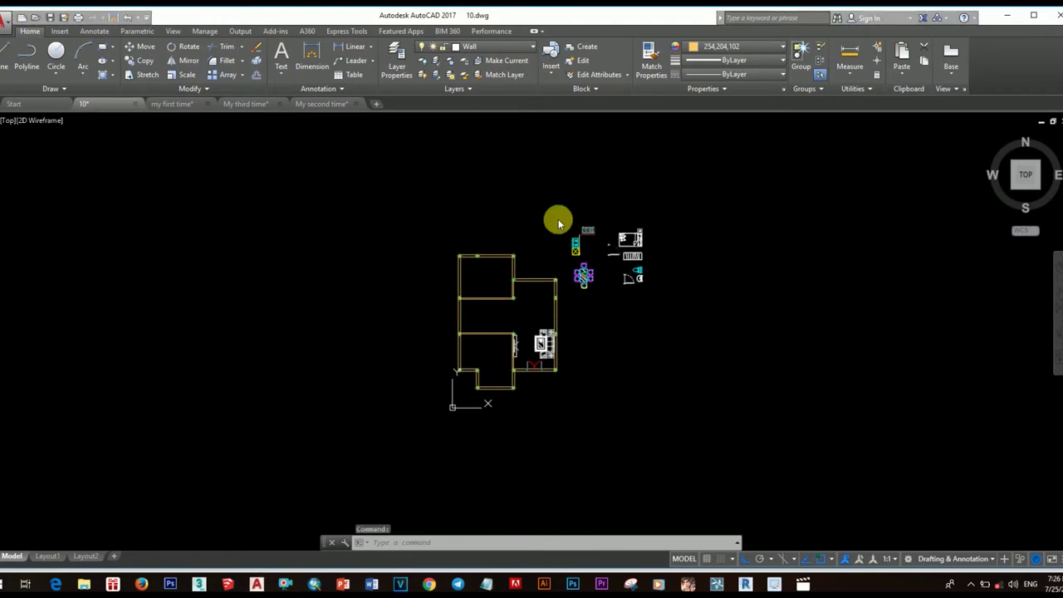
scroll(538, 344, up, 4)
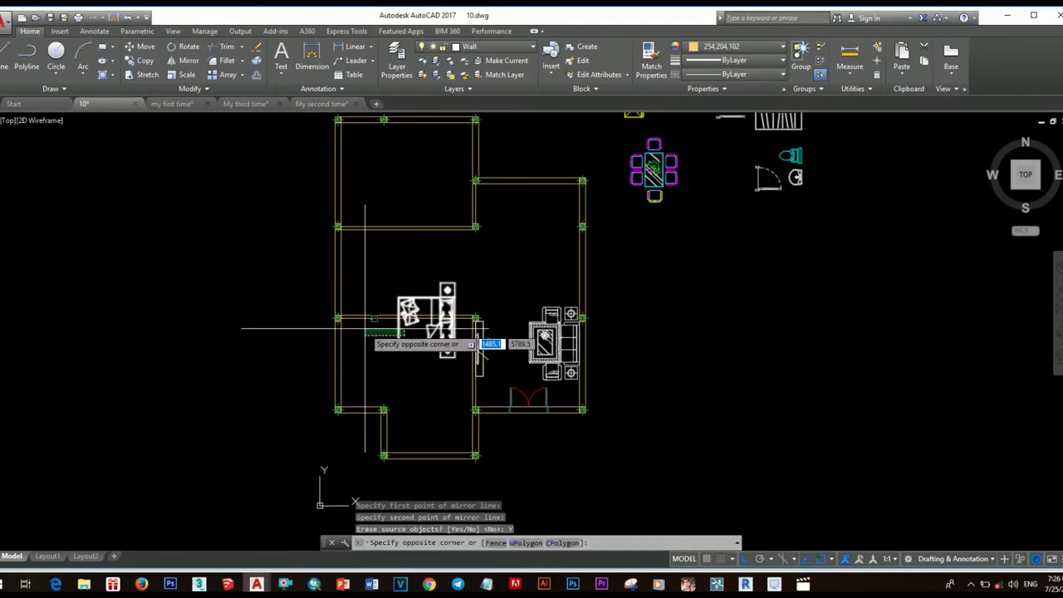
scroll(449, 421, up, 3)
scroll(449, 390, up, 3)
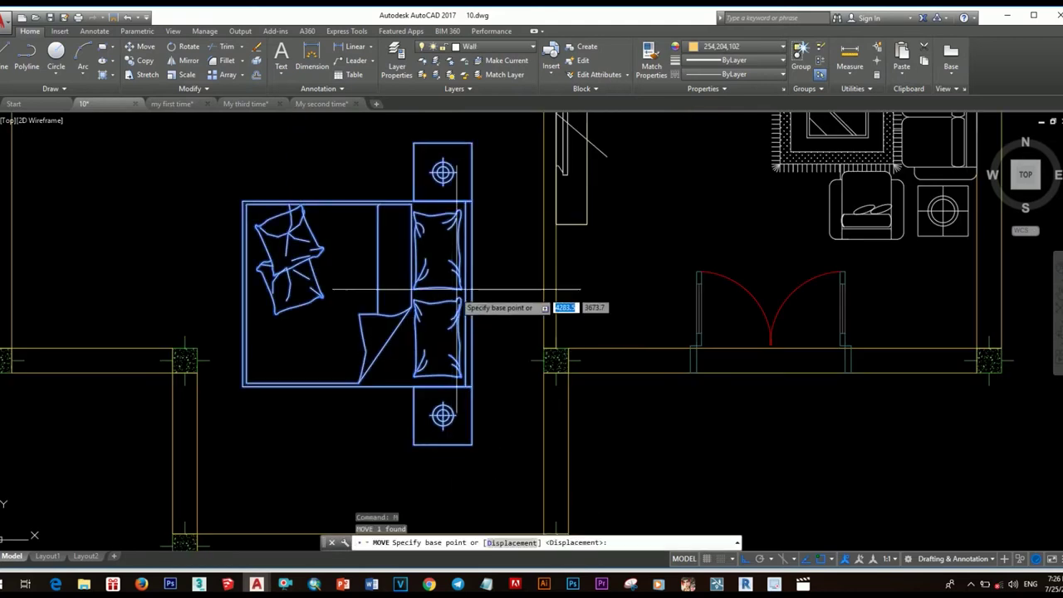
click(551, 290)
scroll(489, 347, down, 4)
Step: Reposition the bedroom's vertical wall line at the column corner
middle_drag(489, 348, 559, 410)
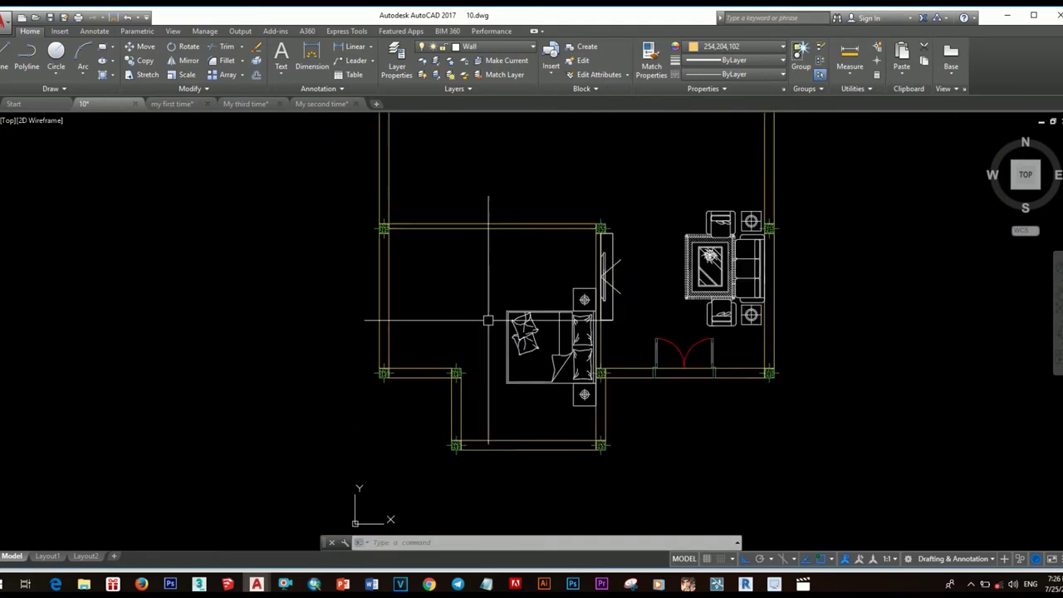
scroll(515, 266, up, 5)
click(548, 260)
click(509, 220)
scroll(499, 202, down, 3)
key(Escape)
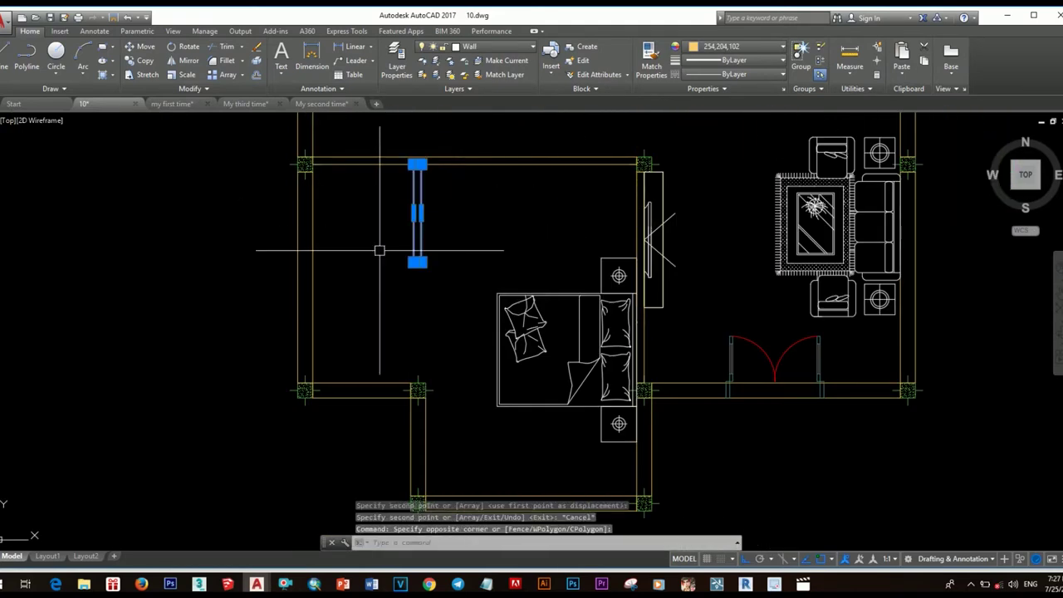
scroll(379, 244, up, 4)
click(380, 342)
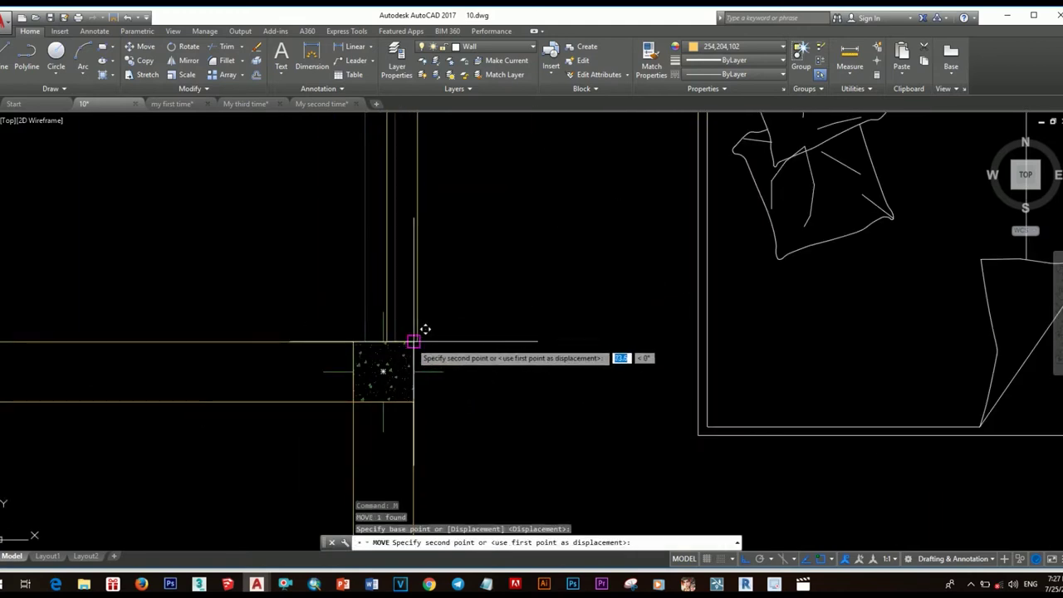
click(425, 329)
scroll(442, 362, up, 2)
click(441, 363)
text(m)
click(333, 430)
Step: Copy the bedroom wall line to a new position with CO
scroll(444, 352, down, 5)
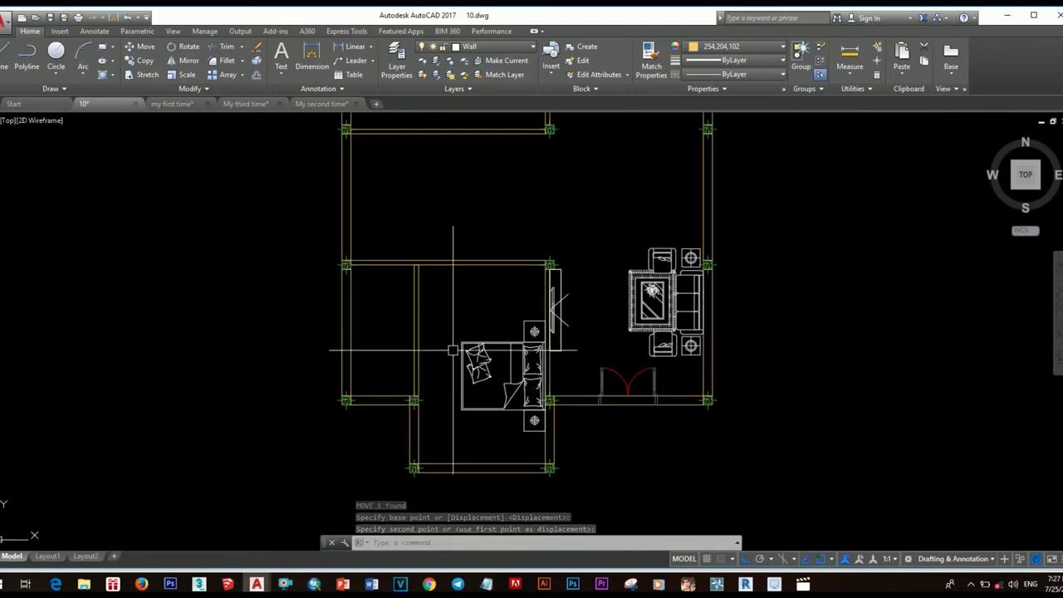
scroll(477, 339, up, 2)
scroll(489, 346, up, 2)
click(489, 346)
scroll(502, 451, up, 3)
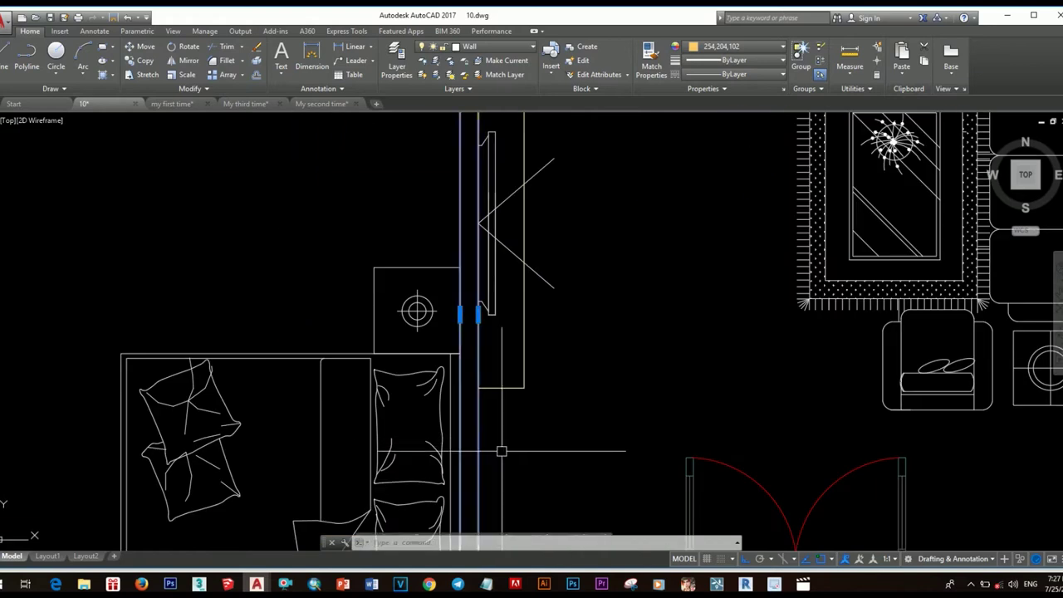
scroll(501, 451, down, 3)
text(co)
key(Return)
click(510, 384)
click(481, 343)
key(Escape)
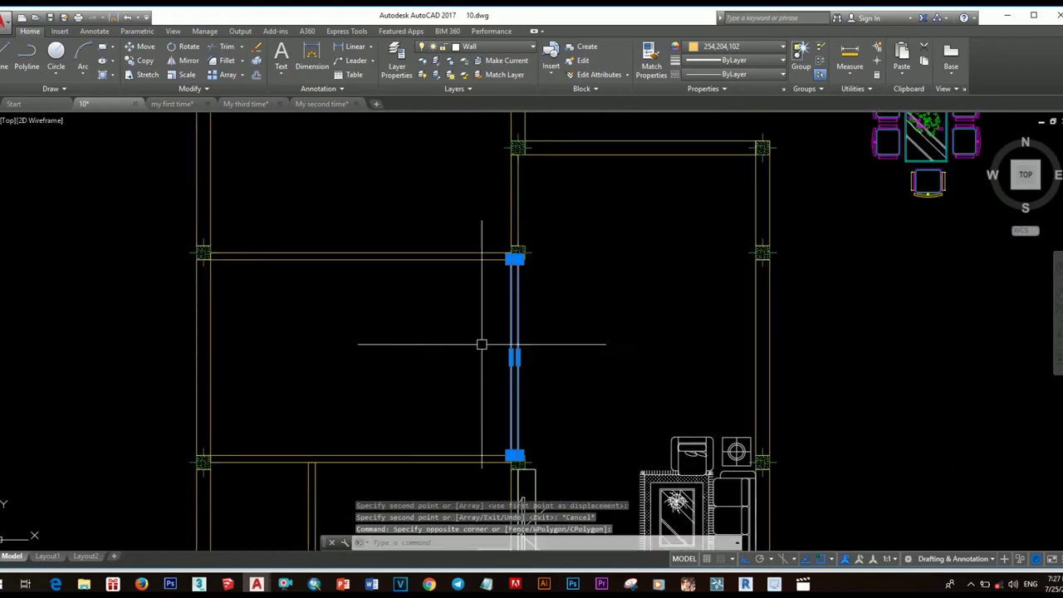
Step: Move the interior wall piece 500 units into its final position
scroll(514, 359, up, 3)
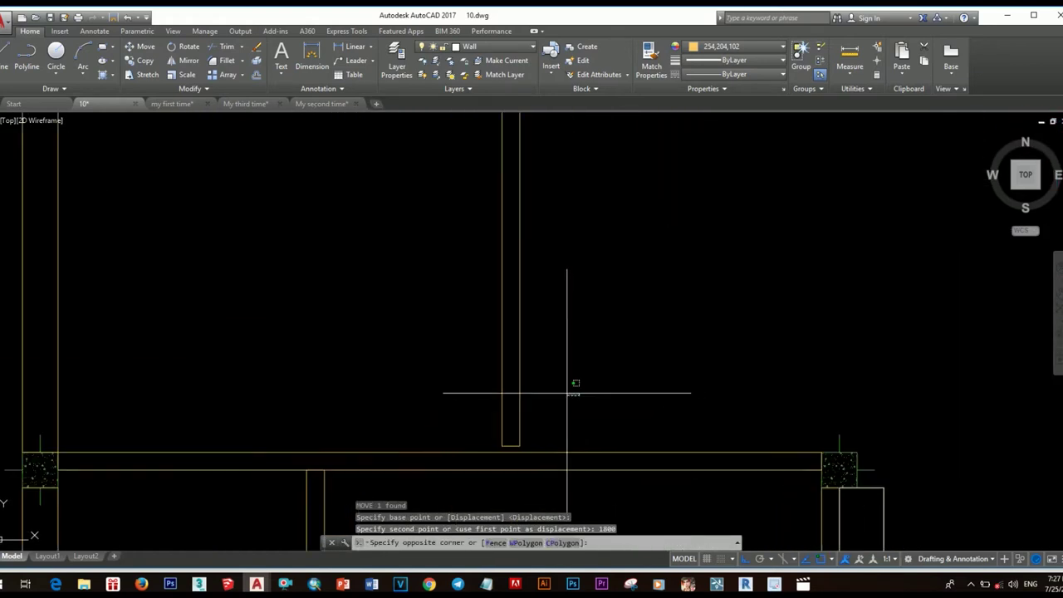
text(m)
key(Return)
scroll(524, 384, up, 2)
scroll(601, 451, down, 5)
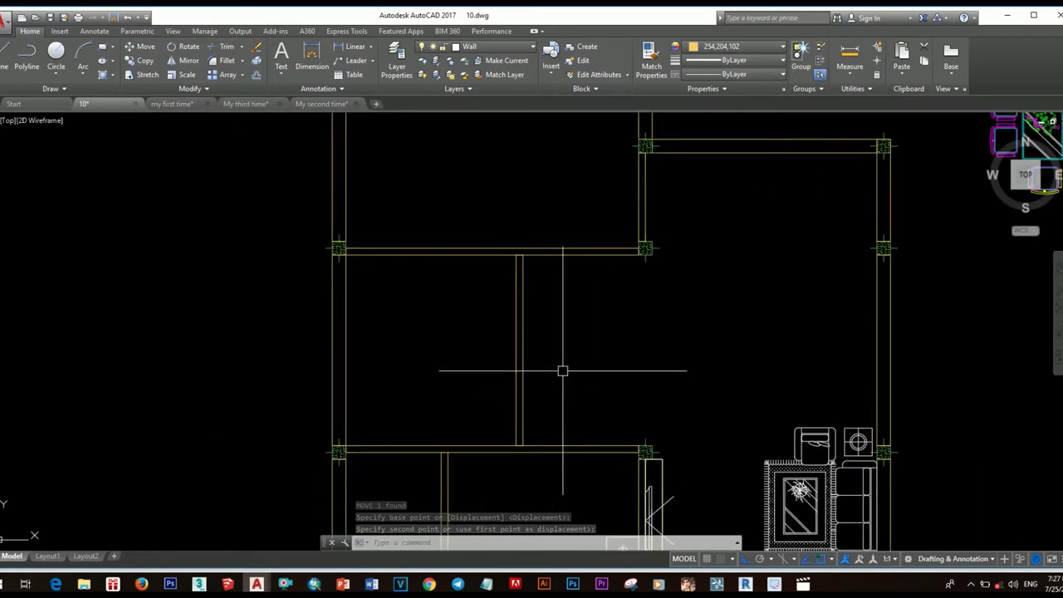
text(00)
key(Return)
scroll(604, 379, down, 5)
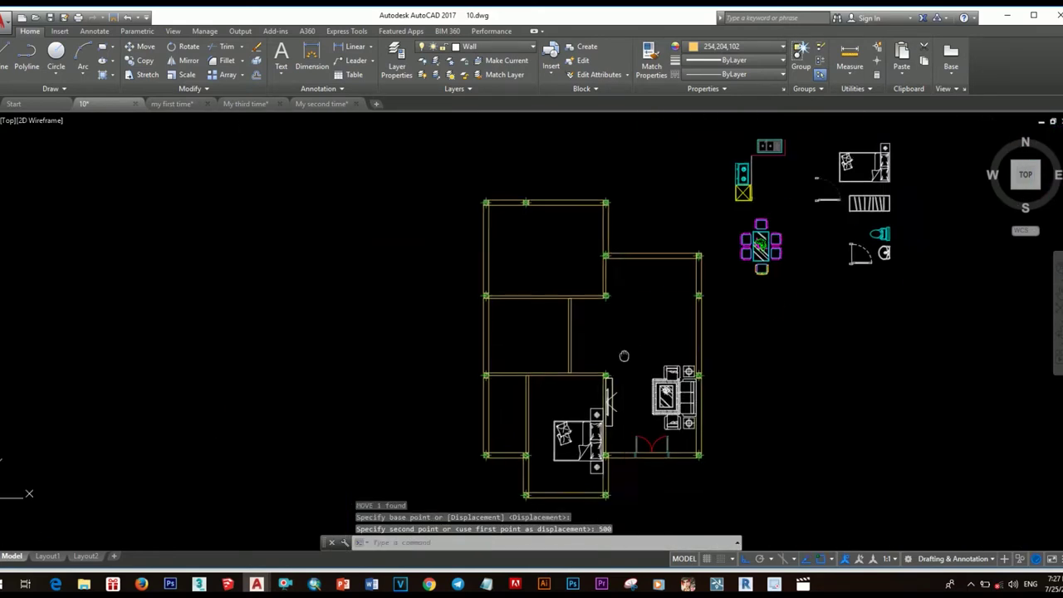
scroll(725, 288, up, 2)
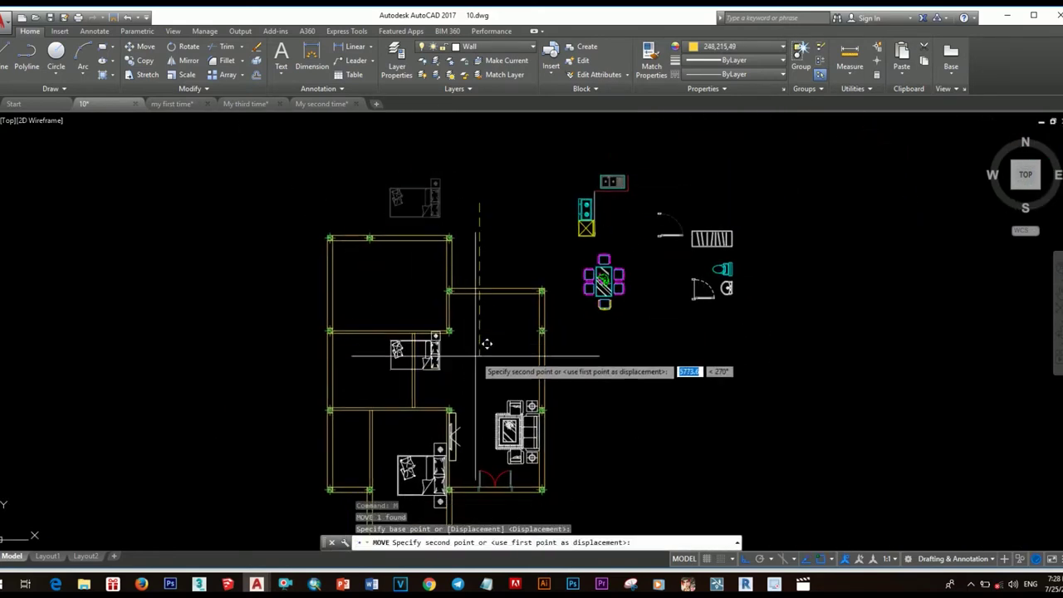
Step: Mirror the bed, erasing the original, and place it against the bedroom's left wall
scroll(486, 344, up, 2)
click(515, 337)
click(515, 336)
text(i)
key(Return)
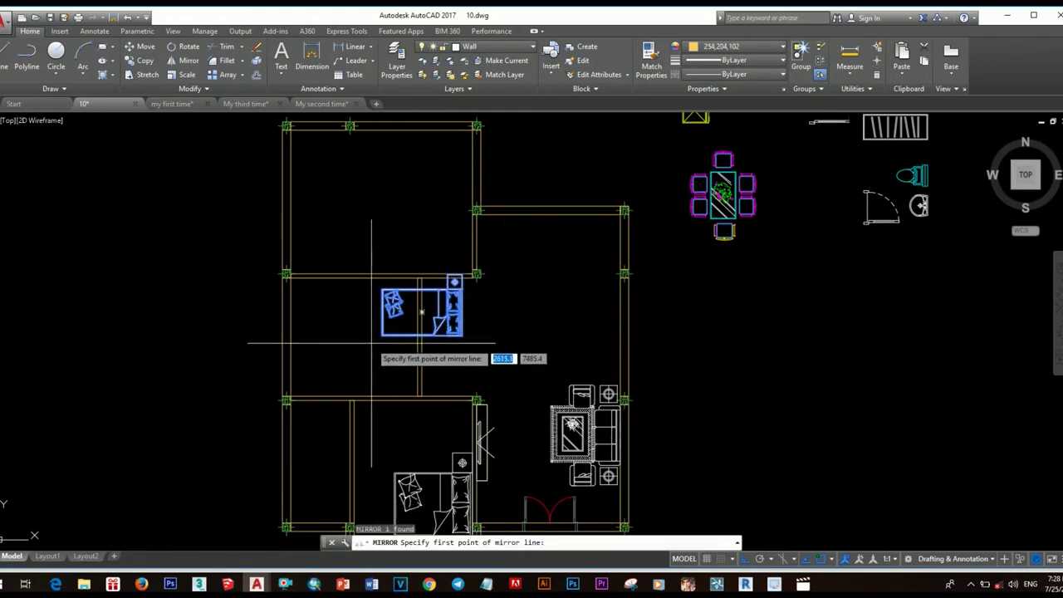
click(377, 358)
click(377, 334)
text(y)
key(Return)
scroll(396, 353, up, 4)
click(332, 321)
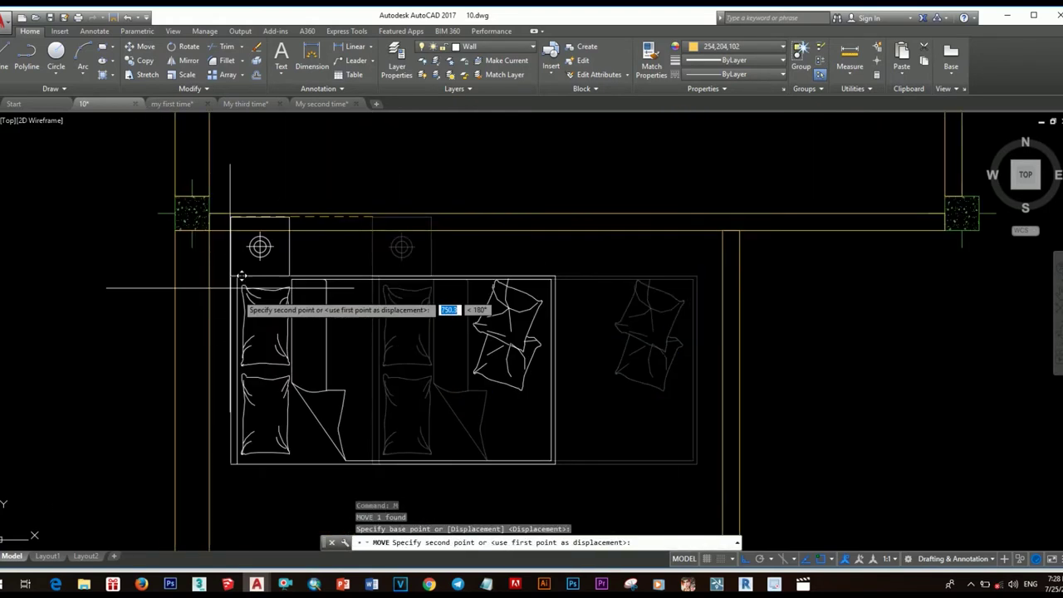
click(245, 280)
scroll(585, 519, down, 2)
Step: Adjust the mirrored bed's position with a second move
middle_drag(442, 365, 468, 321)
click(440, 291)
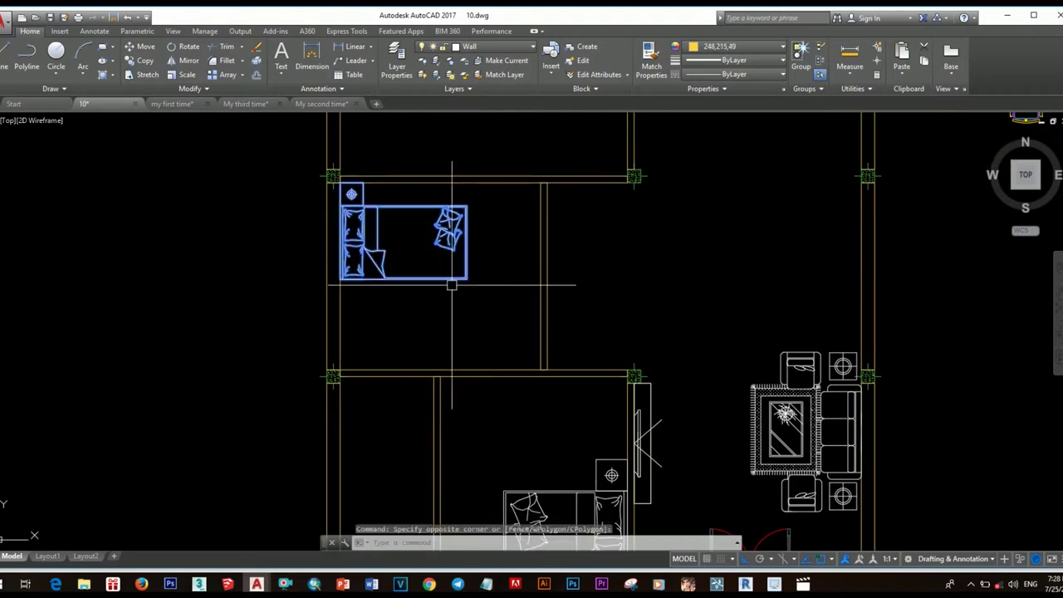
text(m)
key(Return)
click(479, 311)
key(Return)
scroll(479, 315, down, 3)
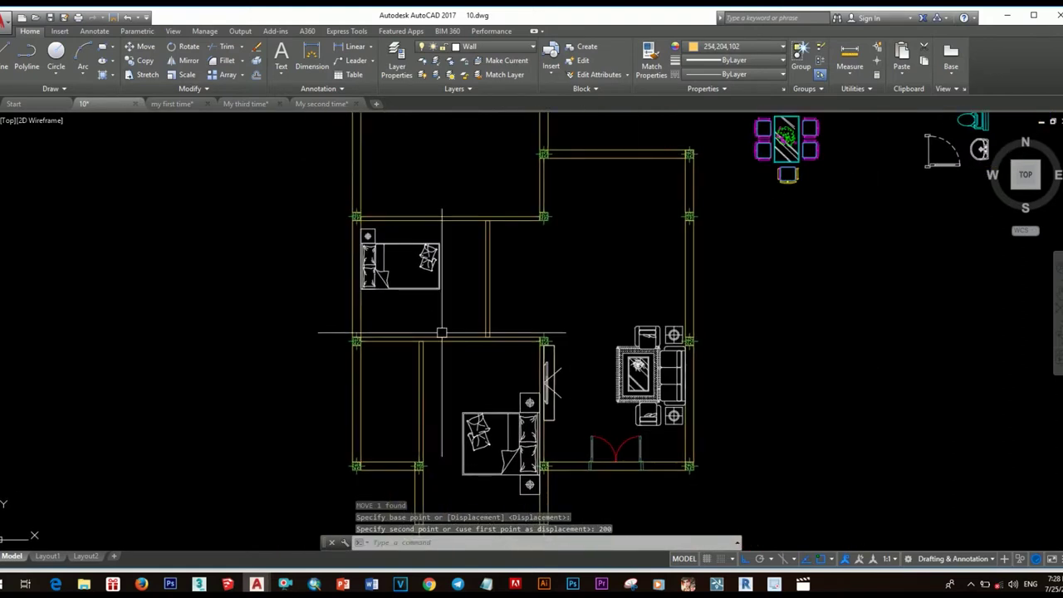
Step: Select all lines of the striped wardrobe and pick its corner as base point
middle_drag(581, 249, 224, 390)
scroll(565, 214, up, 3)
text(m)
key(Return)
click(565, 213)
scroll(319, 403, up, 2)
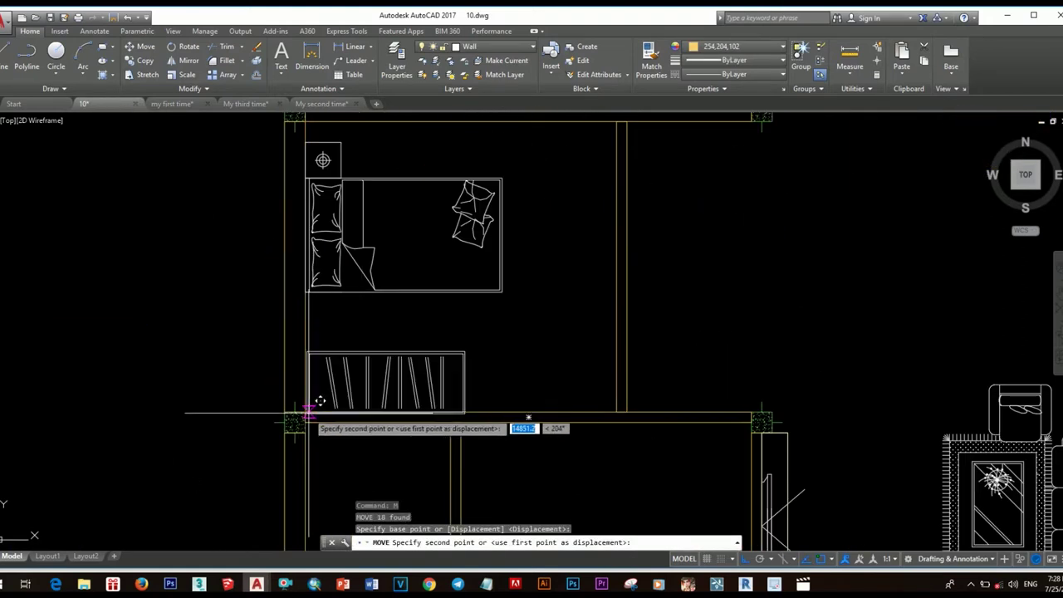
scroll(320, 404, up, 2)
scroll(353, 394, up, 2)
scroll(353, 394, down, 3)
Step: Place the wardrobe against the wall below the bed
text(m)
key(Return)
click(332, 368)
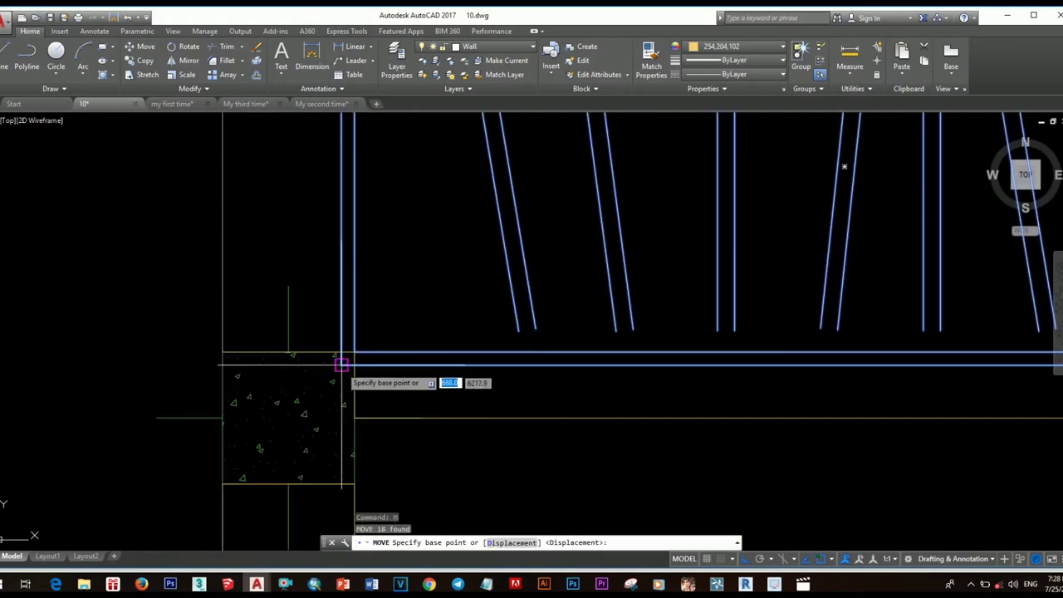
scroll(333, 368, down, 3)
click(376, 450)
scroll(511, 376, down, 2)
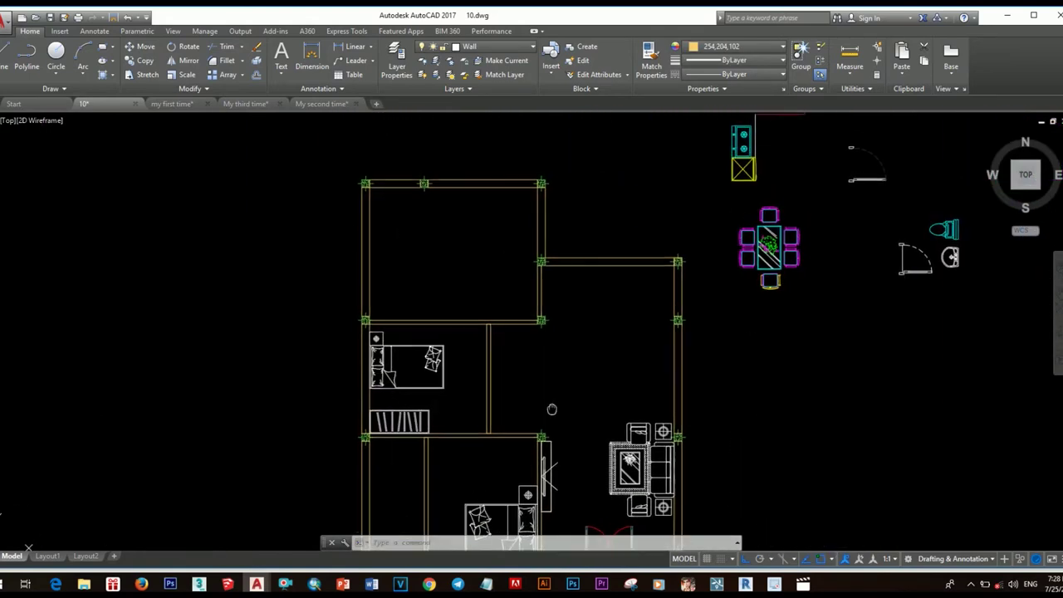
scroll(550, 407, down, 2)
scroll(664, 359, up, 2)
Step: Begin moving the dining table set
text(m)
key(Return)
click(662, 359)
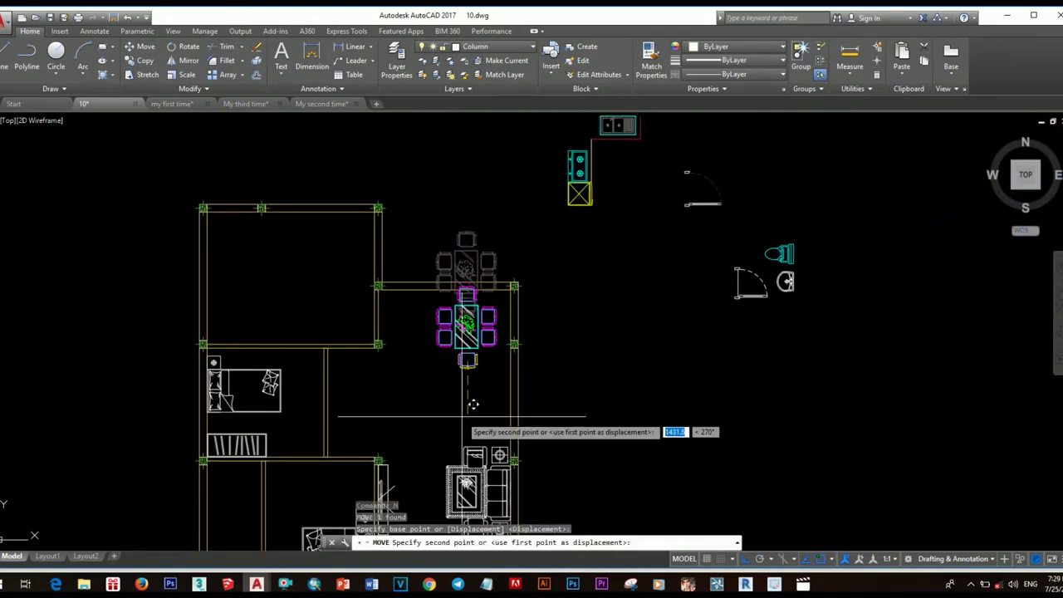
Step: Try moving the rotated dining table in the upper-right room, then cancel the move
scroll(498, 390, up, 2)
scroll(582, 349, up, 1)
click(581, 350)
text(m)
key(Return)
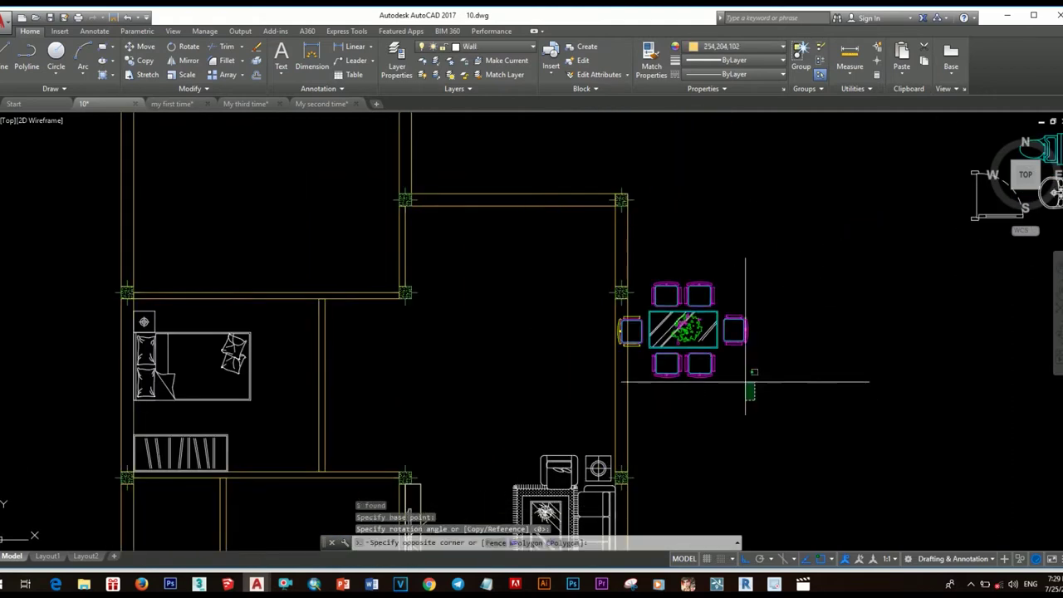
click(681, 366)
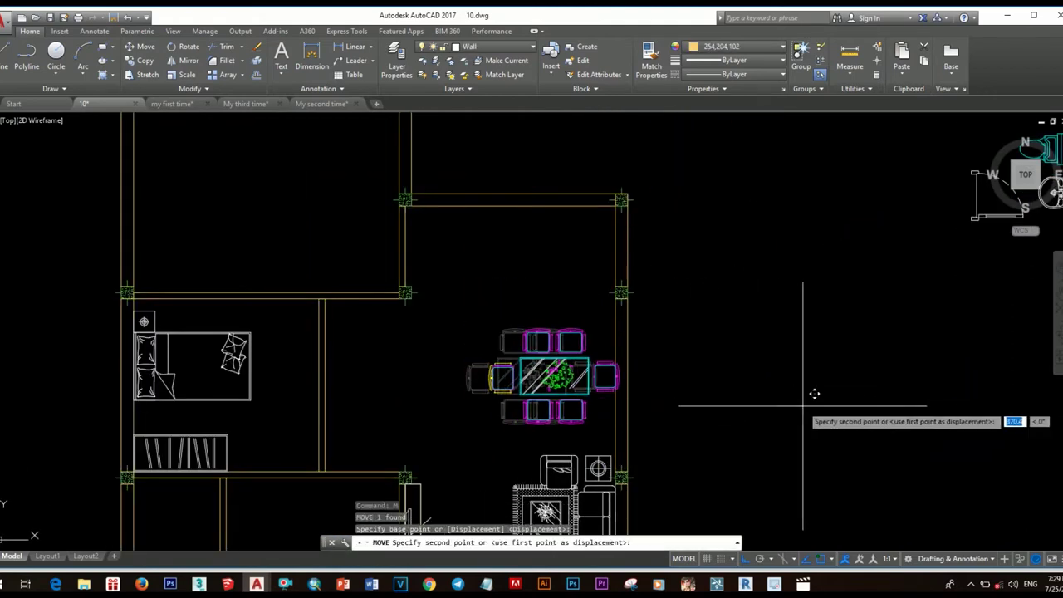
key(Escape)
Step: Select the kitchen units, set their base point and pick the kitchen sink
scroll(748, 399, down, 3)
scroll(640, 390, up, 2)
scroll(640, 391, down, 2)
scroll(640, 327, up, 2)
click(647, 324)
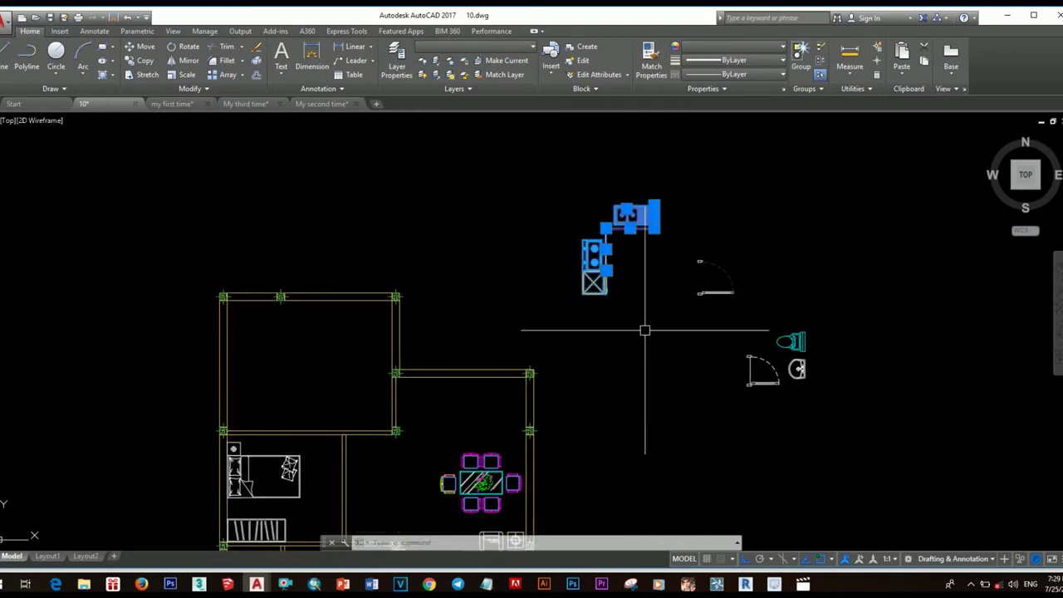
click(655, 205)
scroll(487, 304, up, 2)
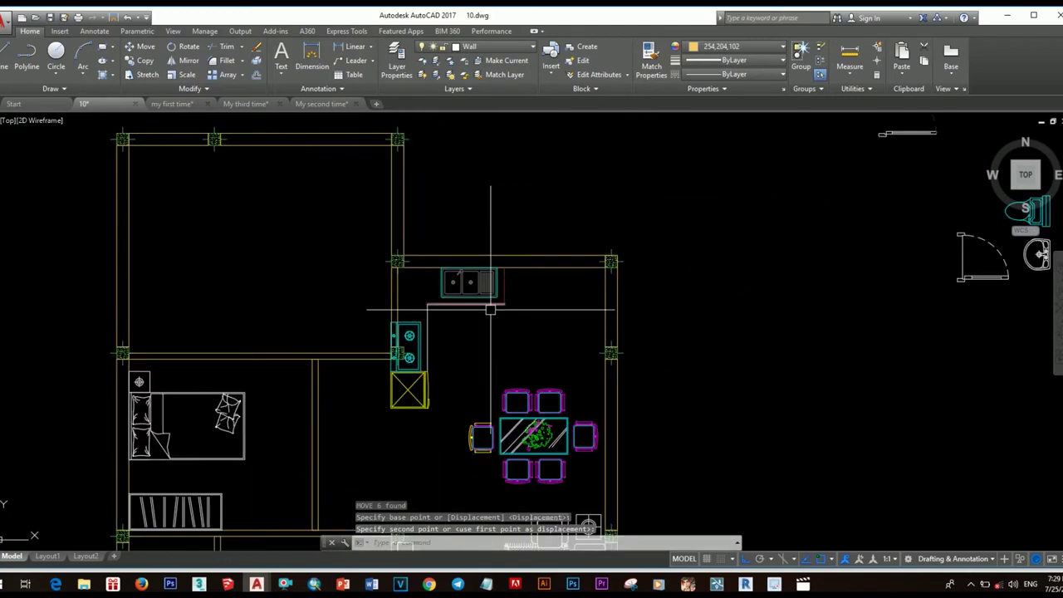
mouse_move(487, 275)
middle_down()
mouse_move(516, 328)
mouse_move(537, 331)
middle_up()
click(476, 281)
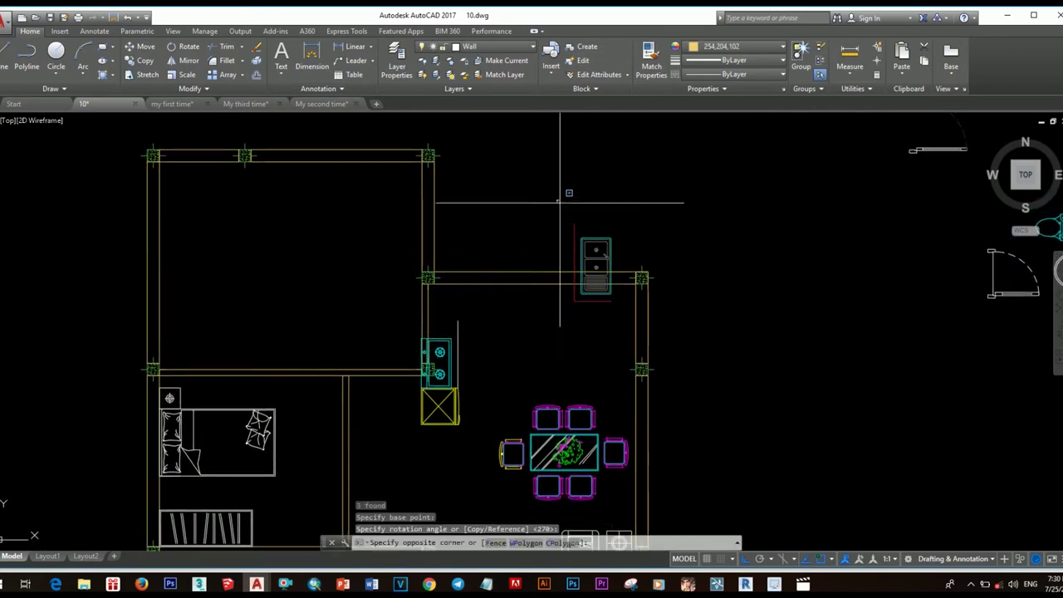
Step: Place the stove against the top wall of the upper-right room
scroll(631, 332, up, 3)
scroll(657, 368, down, 5)
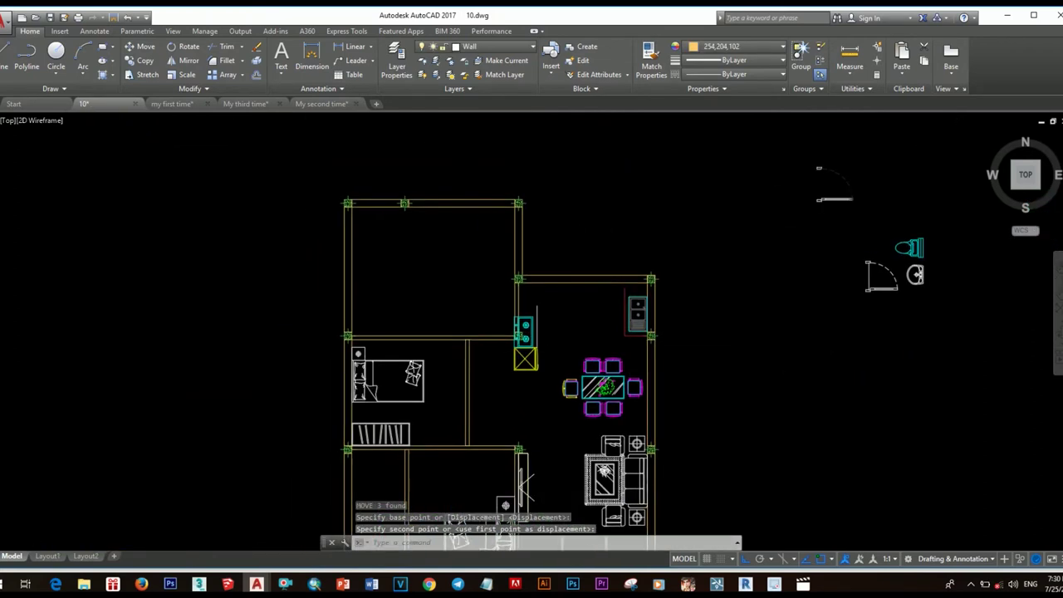
scroll(563, 399, up, 2)
scroll(522, 309, up, 5)
click(521, 275)
scroll(521, 275, down, 3)
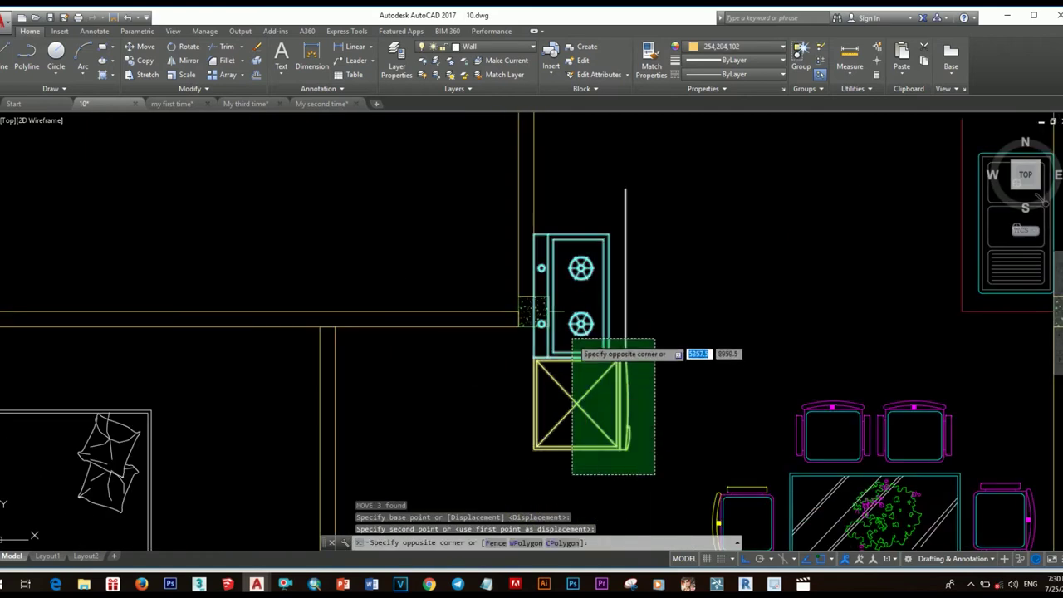
click(589, 230)
scroll(589, 230, down, 3)
scroll(628, 293, up, 2)
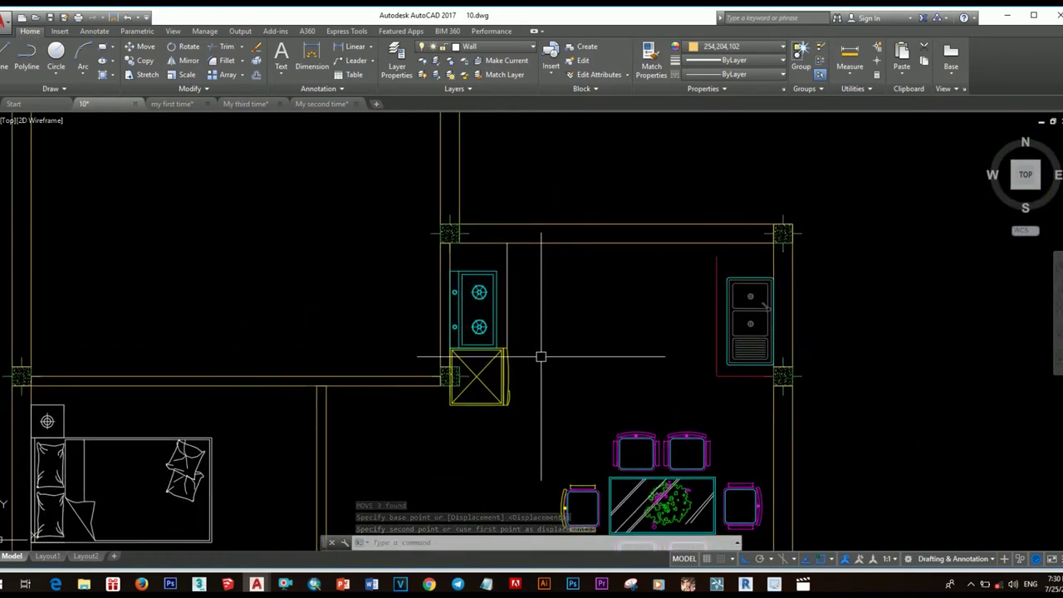
scroll(540, 356, down, 2)
scroll(419, 314, up, 2)
Step: Begin a selection around the stove, then cancel it
click(509, 340)
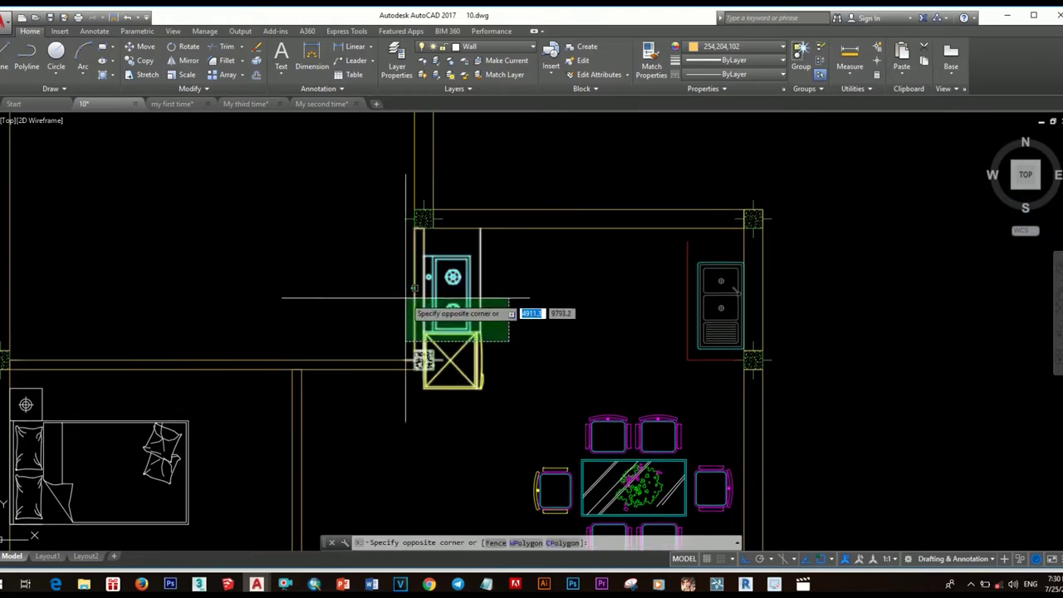
scroll(473, 314, down, 2)
scroll(546, 238, up, 1)
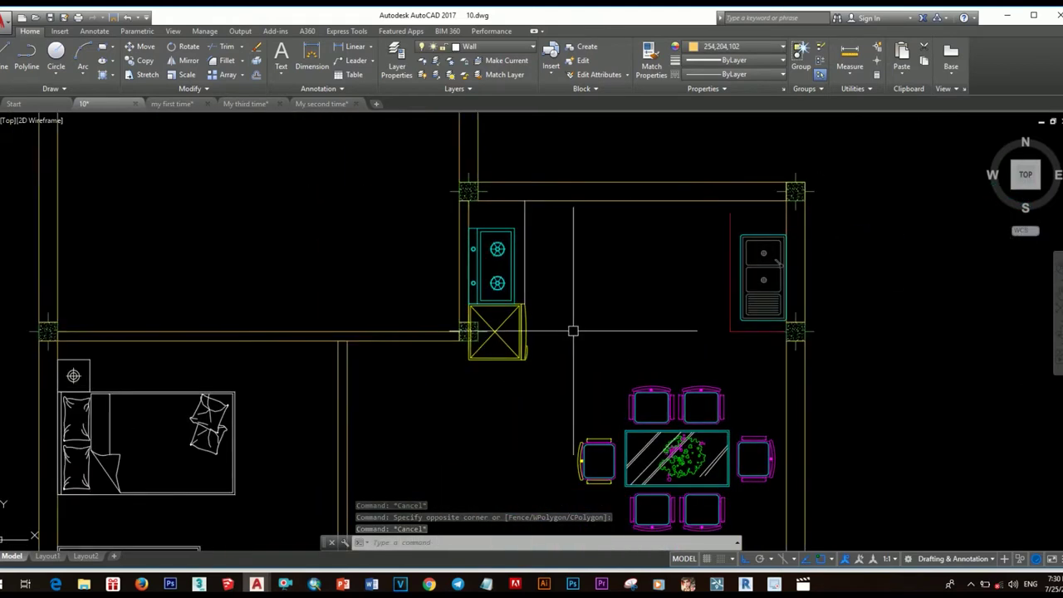
scroll(491, 321, down, 1)
scroll(552, 326, up, 2)
key(Escape)
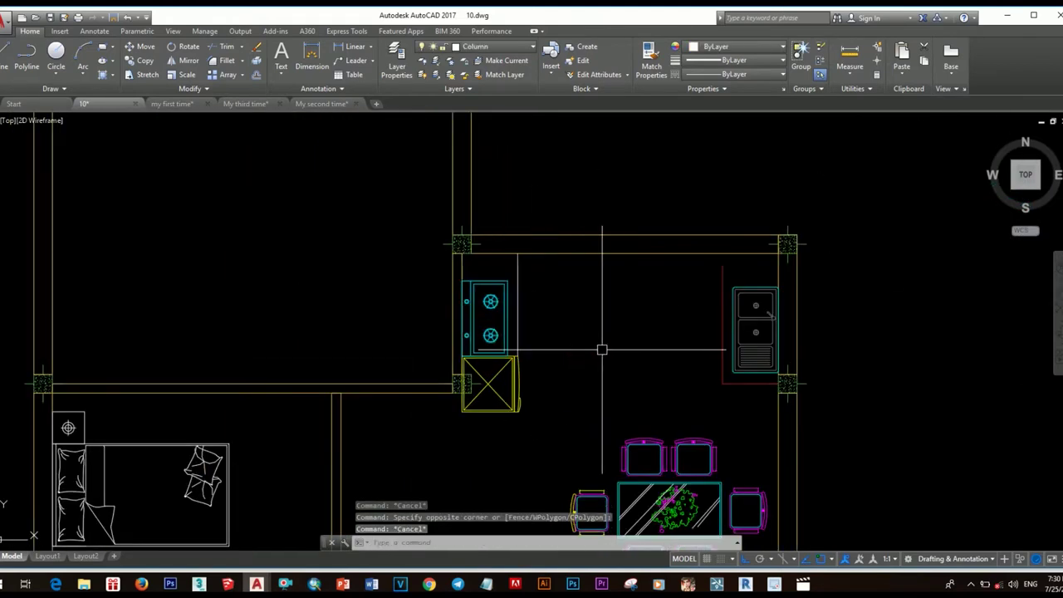
scroll(602, 350, down, 2)
scroll(583, 350, up, 1)
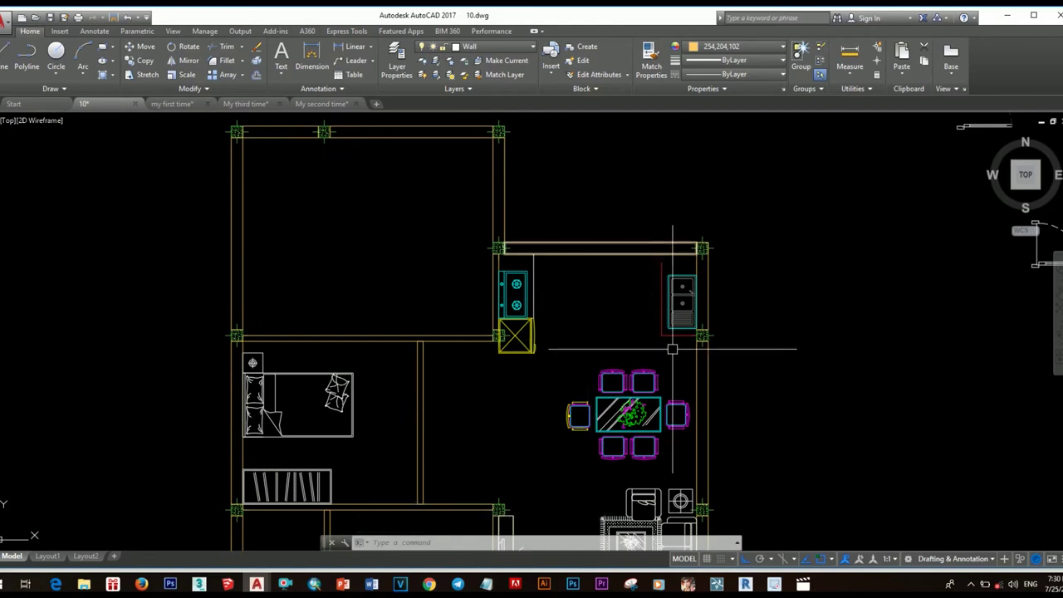
scroll(533, 270, up, 2)
Step: Move the stove along the top kitchen wall
click(547, 285)
text(m)
key(Return)
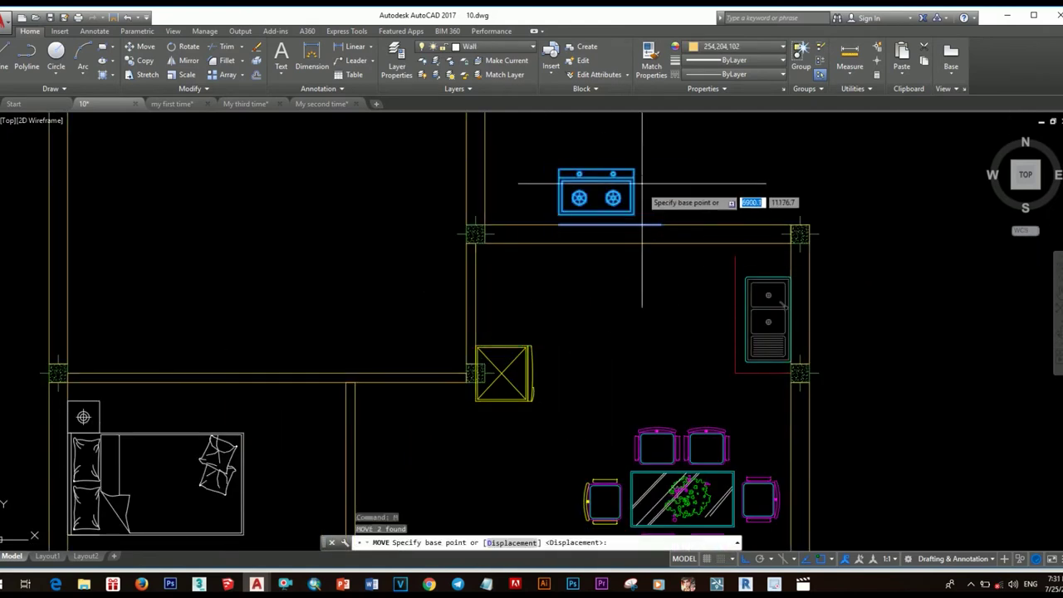
click(663, 297)
scroll(664, 297, down, 2)
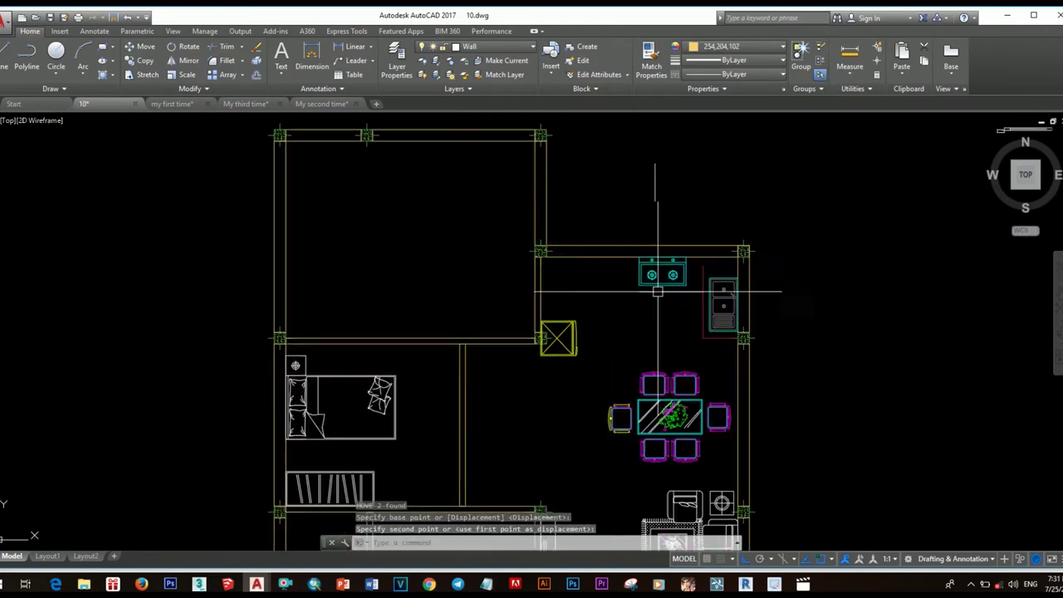
scroll(653, 249, up, 2)
click(711, 235)
Step: Move the kitchen sink against the right wall
key(space)
click(874, 289)
scroll(831, 283, up, 2)
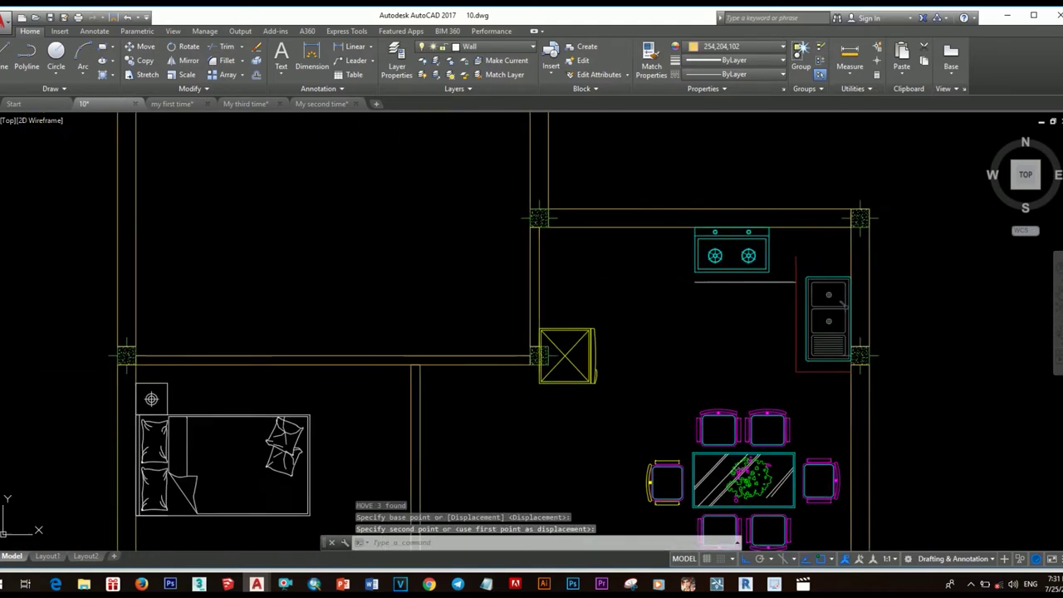
scroll(806, 274, up, 2)
click(711, 332)
Step: Clean up the counter corner using the vertical line beside the stove
text(co)
key(Return)
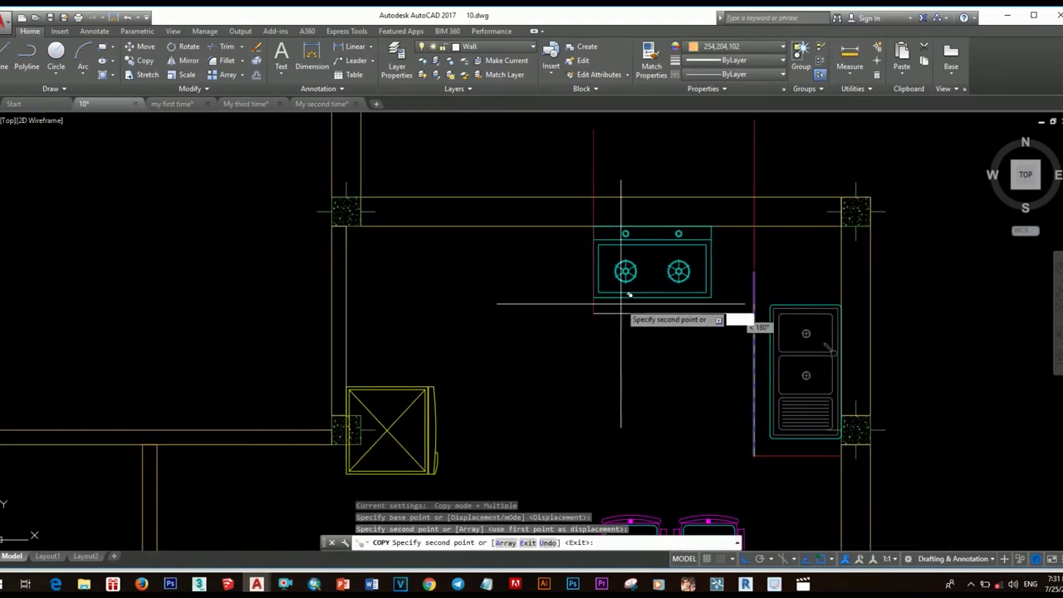
key(Escape)
scroll(648, 349, up, 2)
key(Escape)
drag(636, 217, 676, 480)
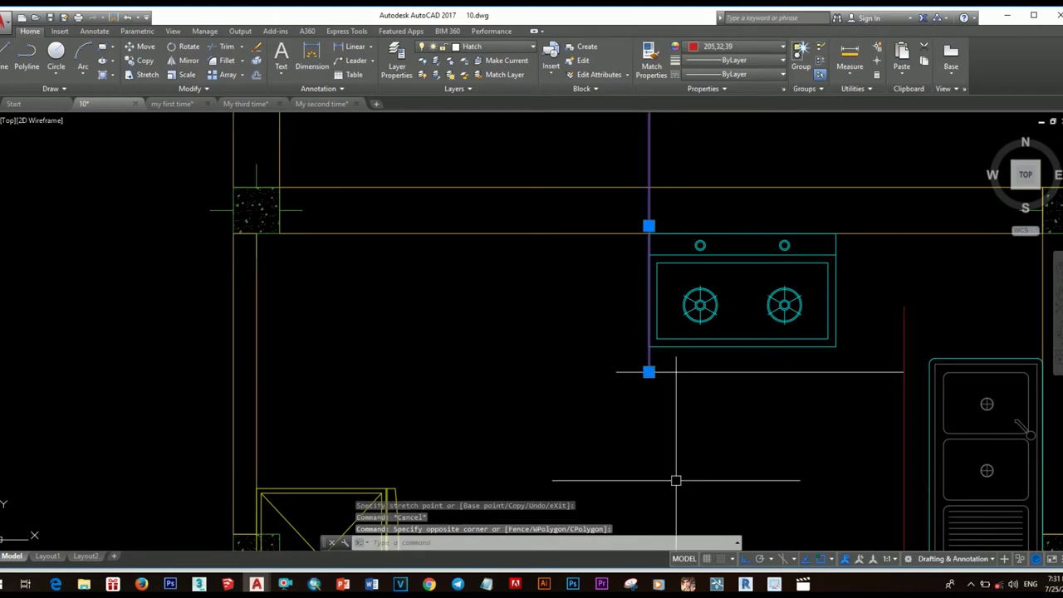
key(Escape)
text(tr)
key(Return)
scroll(649, 372, down, 3)
scroll(689, 356, up, 2)
scroll(689, 356, down, 1)
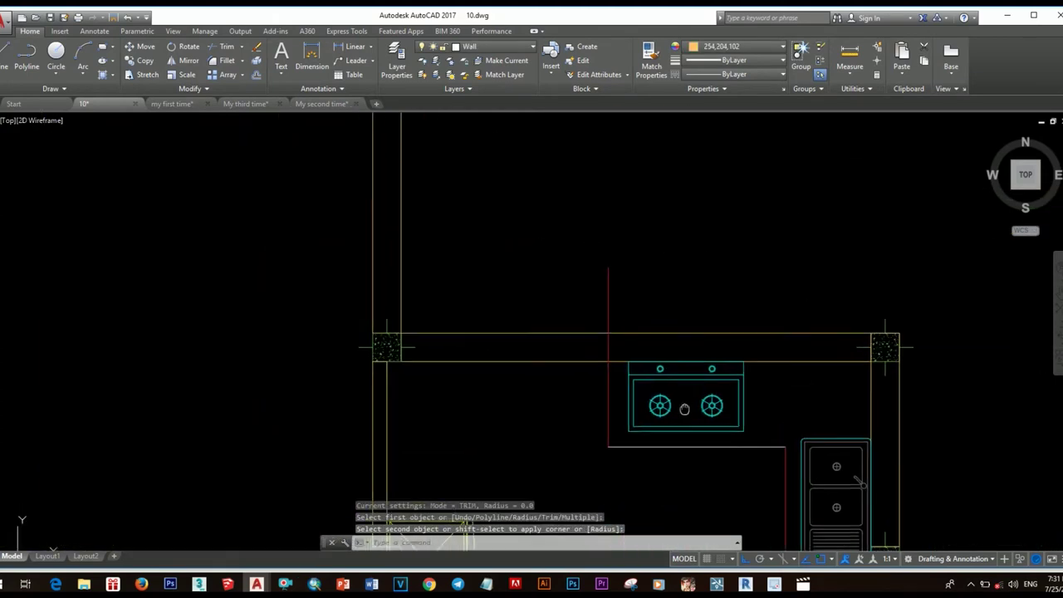
key(Escape)
Step: Erase the stray object near the kitchen counter
text(e)
key(Return)
drag(689, 274, 570, 297)
key(Return)
scroll(610, 362, down, 2)
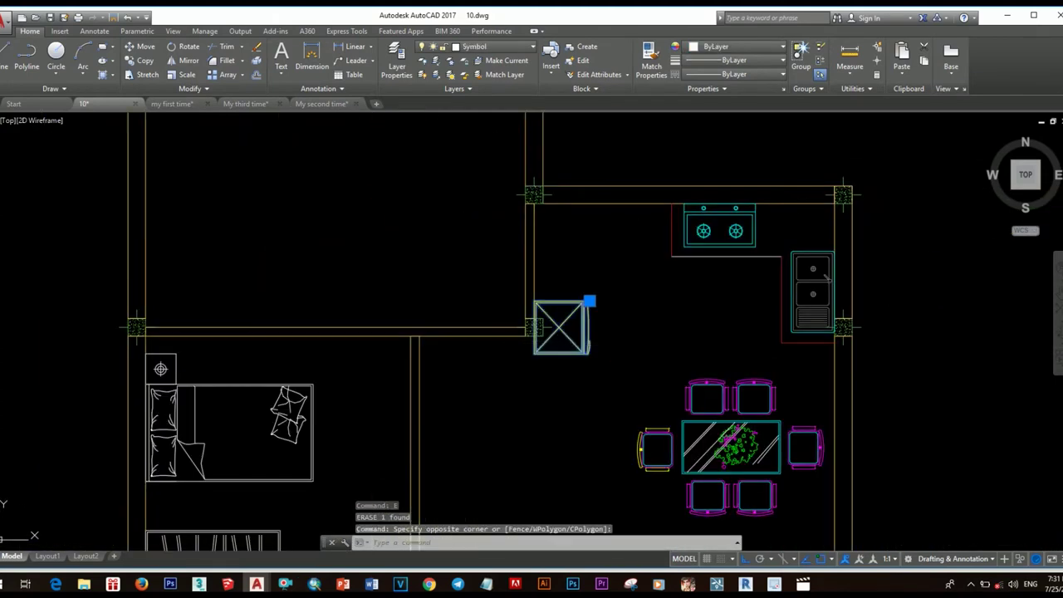
Step: Move the crossed square unit against the right wall below the sink
text(m)
key(Return)
click(629, 380)
key(Return)
click(756, 400)
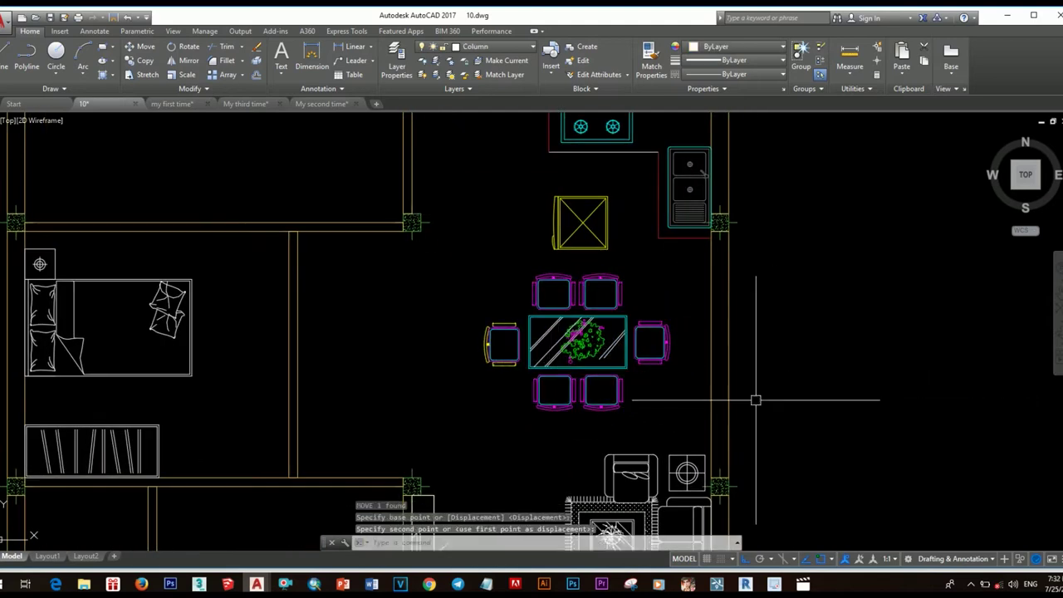
click(608, 246)
scroll(707, 230, down, 3)
click(672, 302)
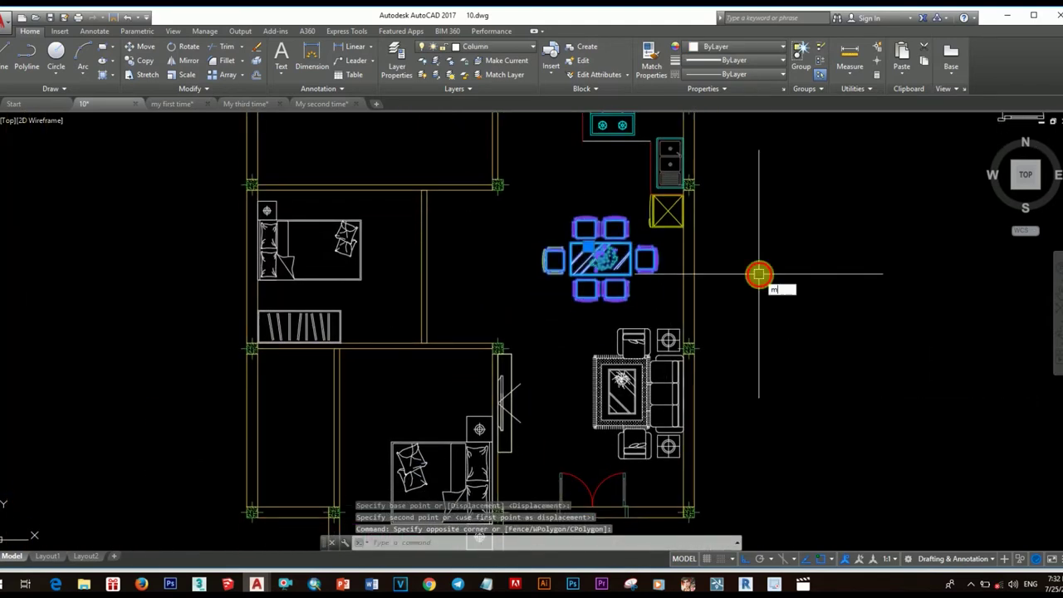
scroll(759, 273, down, 2)
scroll(664, 274, up, 4)
scroll(573, 295, down, 6)
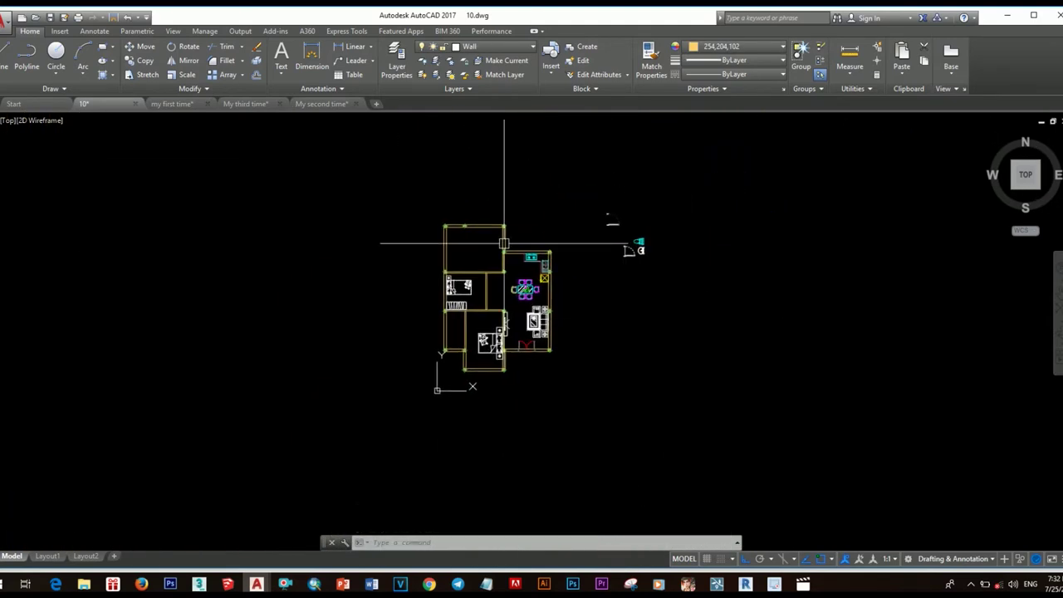
Step: Place the mirrored bed against the top bedroom wall
scroll(528, 273, up, 6)
scroll(527, 273, down, 4)
text(cu)
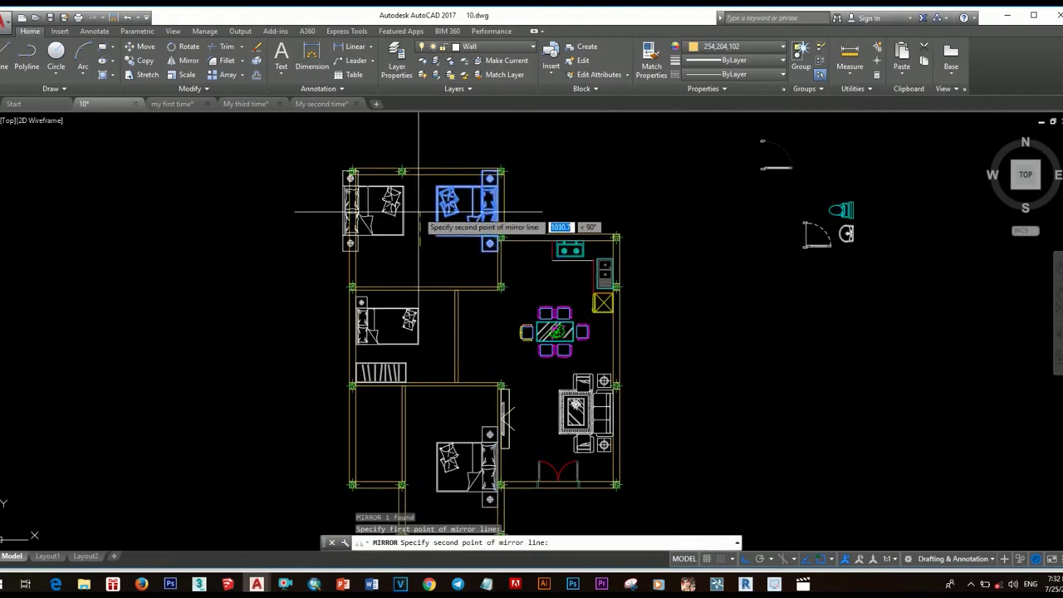
scroll(474, 238, up, 5)
scroll(557, 280, down, 2)
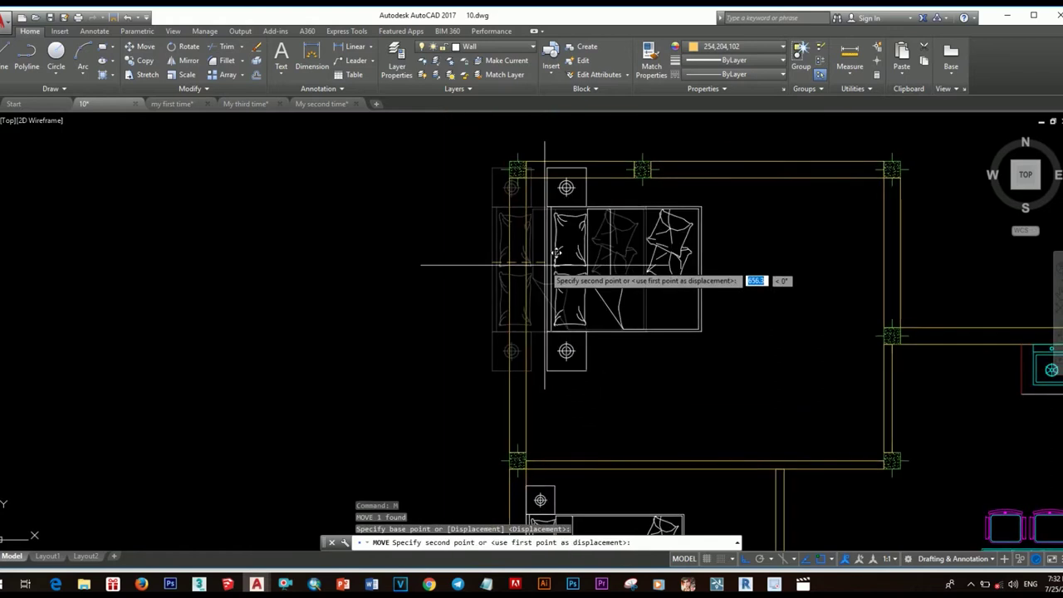
click(665, 336)
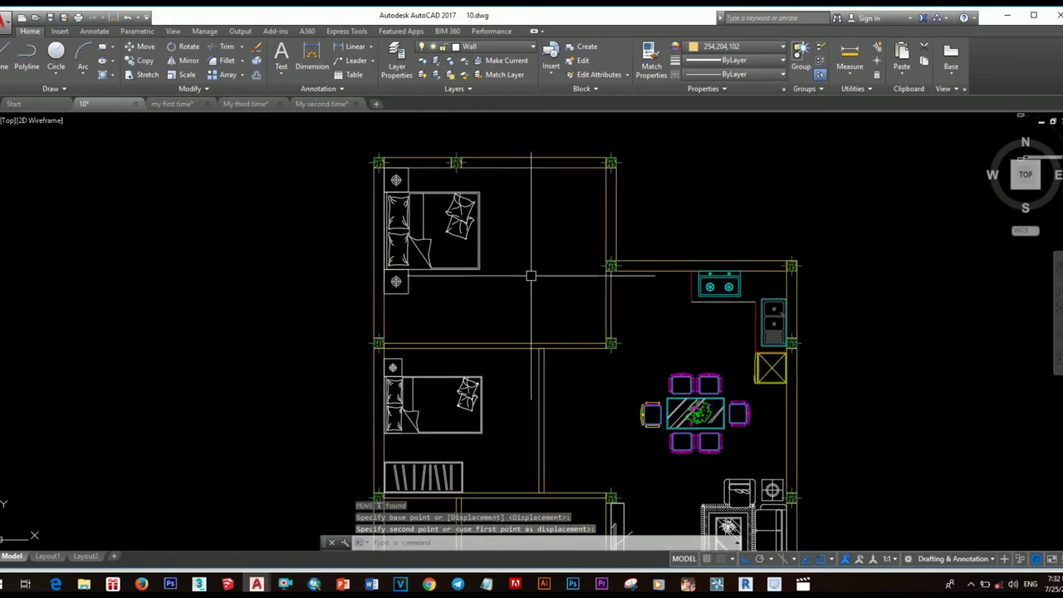
click(531, 280)
scroll(531, 280, down, 5)
scroll(559, 298, up, 3)
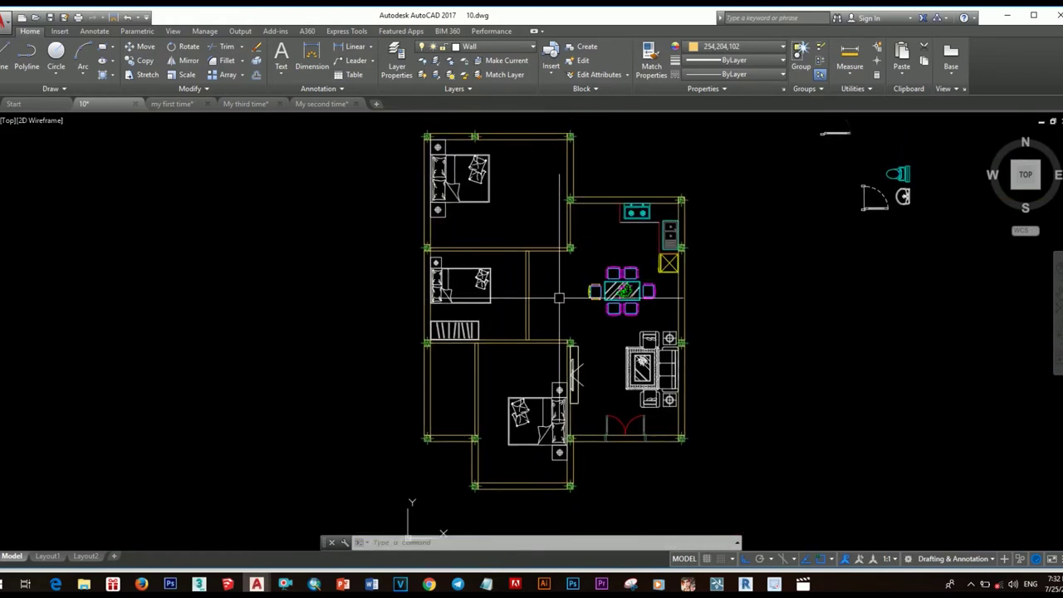
scroll(485, 325, up, 4)
Step: Copy the wardrobe to below the lower bedroom
click(502, 340)
click(498, 322)
scroll(442, 311, up, 3)
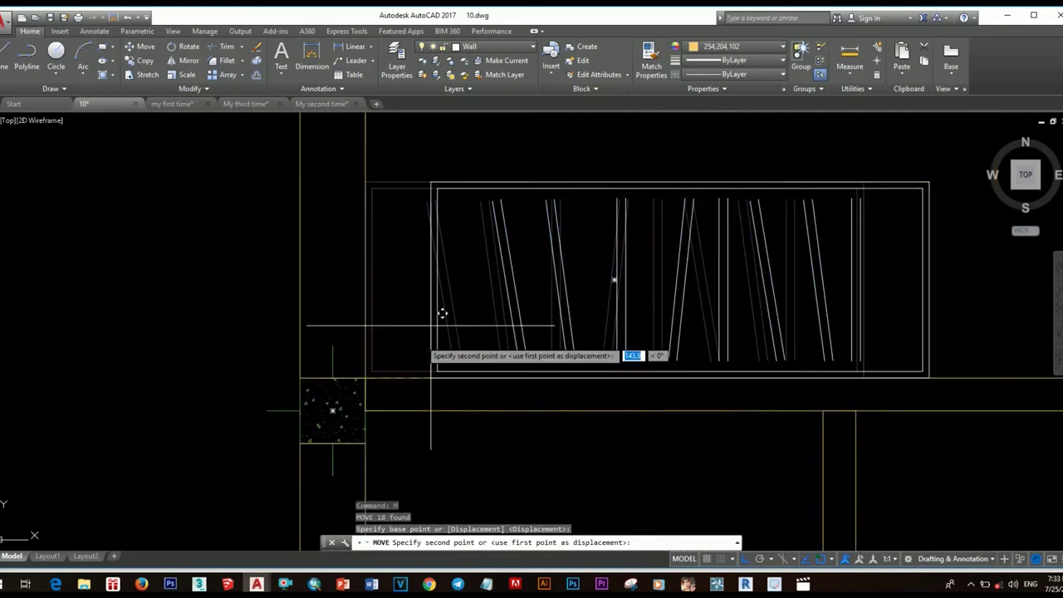
scroll(456, 268, down, 4)
text(co)
key(Return)
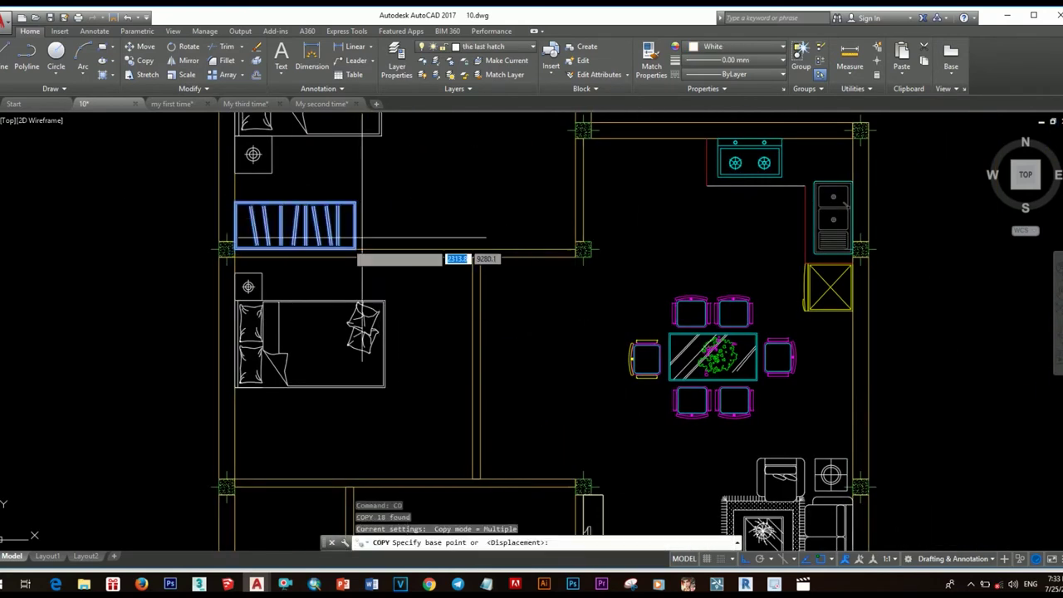
scroll(225, 230, up, 4)
click(225, 230)
scroll(316, 372, down, 2)
scroll(403, 295, down, 2)
scroll(404, 297, down, 2)
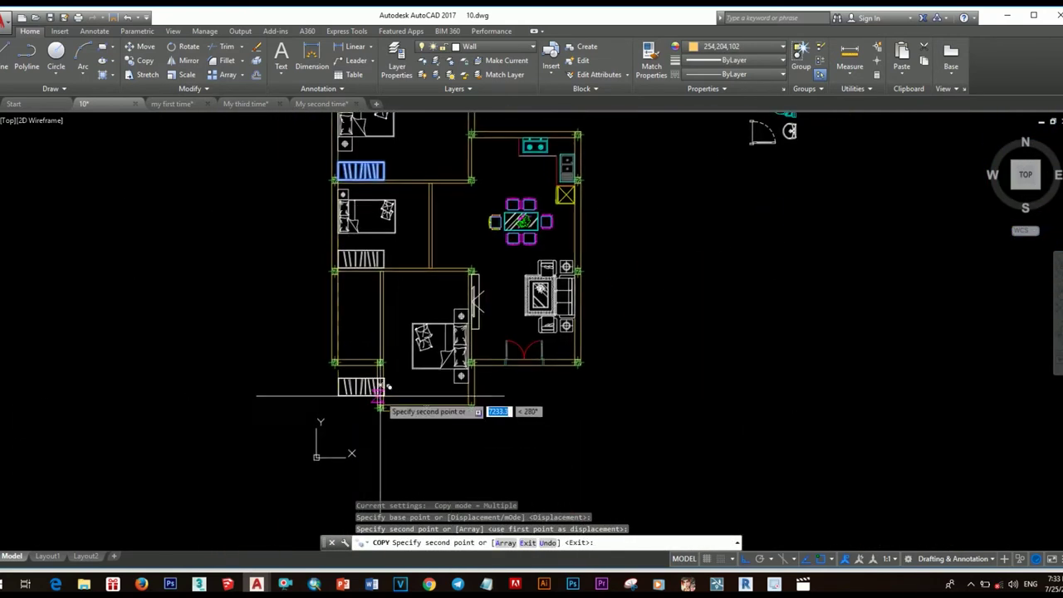
scroll(349, 398, up, 3)
click(282, 428)
key(Escape)
Step: Move the wardrobe copy against the lower bedroom's bottom wall
click(503, 420)
click(278, 349)
text(m)
key(Return)
scroll(623, 442, up, 3)
click(544, 422)
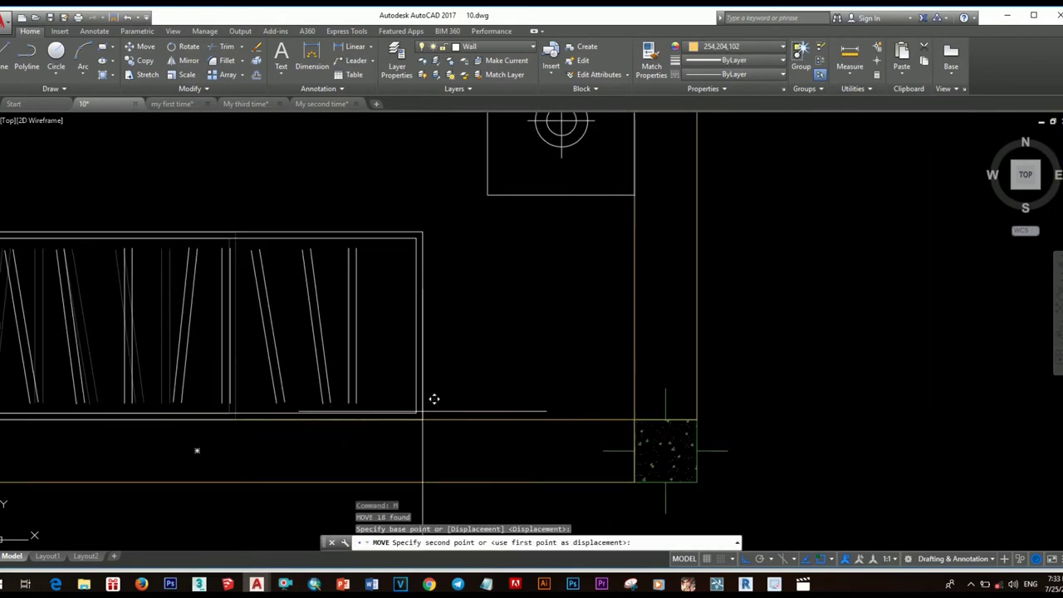
scroll(515, 418, down, 6)
click(515, 418)
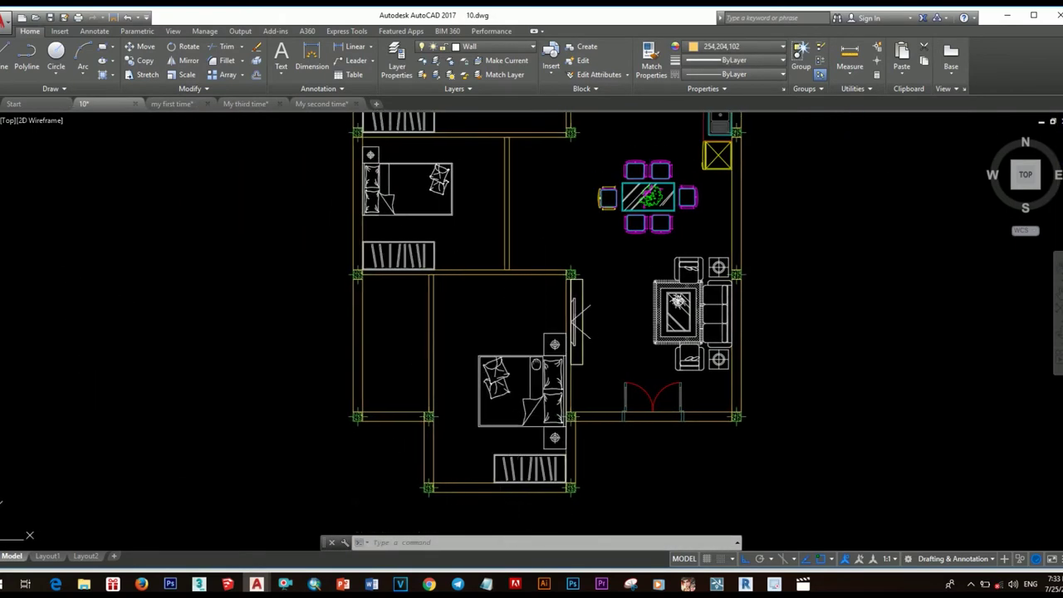
scroll(465, 399, down, 2)
scroll(429, 462, up, 2)
Step: Pan toward the upper rooms and try stretching a wall end, then cancel
mouse_move(534, 215)
middle_down()
mouse_move(489, 373)
mouse_move(486, 342)
middle_up()
click(475, 415)
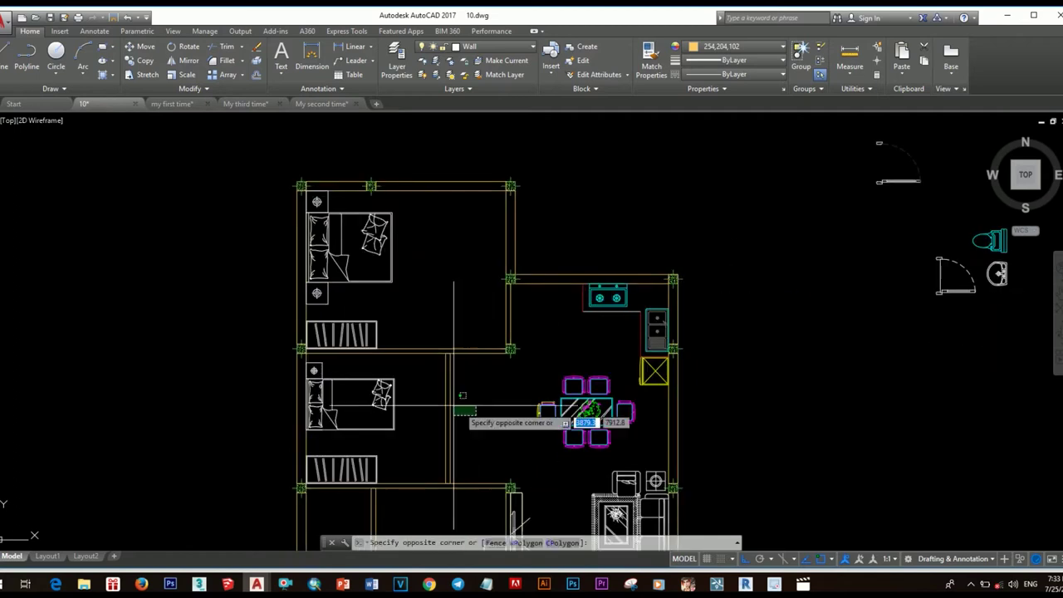
key(Escape)
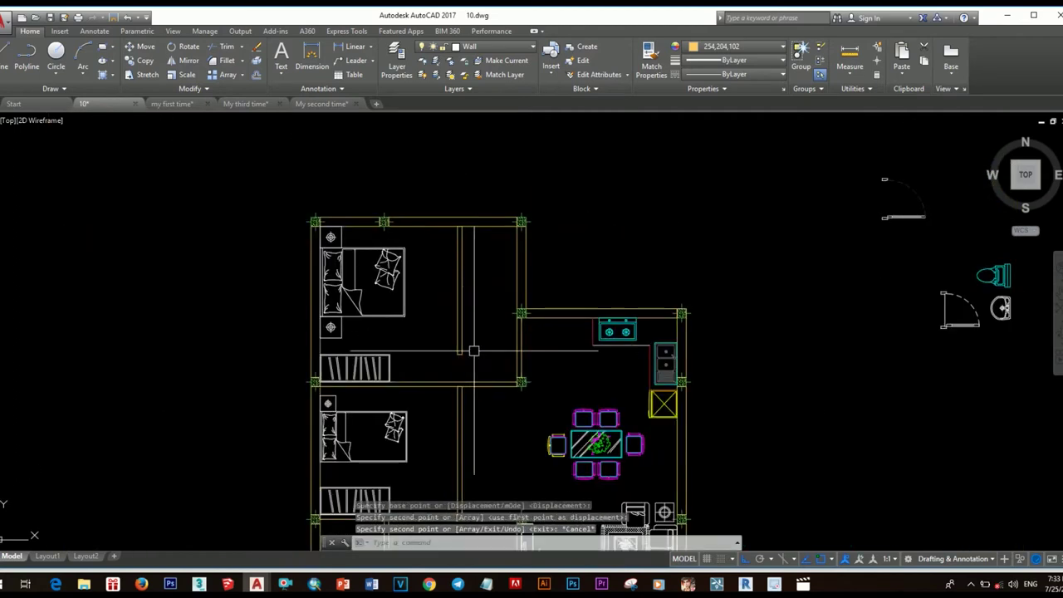
scroll(455, 359, up, 5)
click(456, 358)
key(Escape)
scroll(458, 325, down, 4)
Step: Copy the selected wall into the top bedroom to partition off a small space
scroll(499, 332, up, 4)
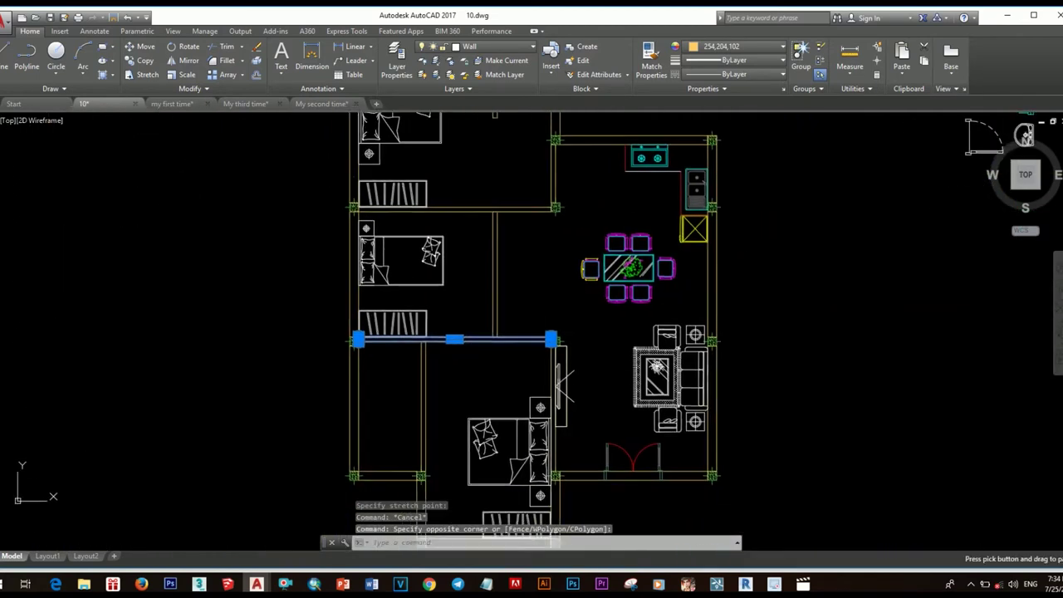
middle_drag(514, 365, 514, 320)
key(Return)
click(274, 309)
scroll(515, 266, down, 3)
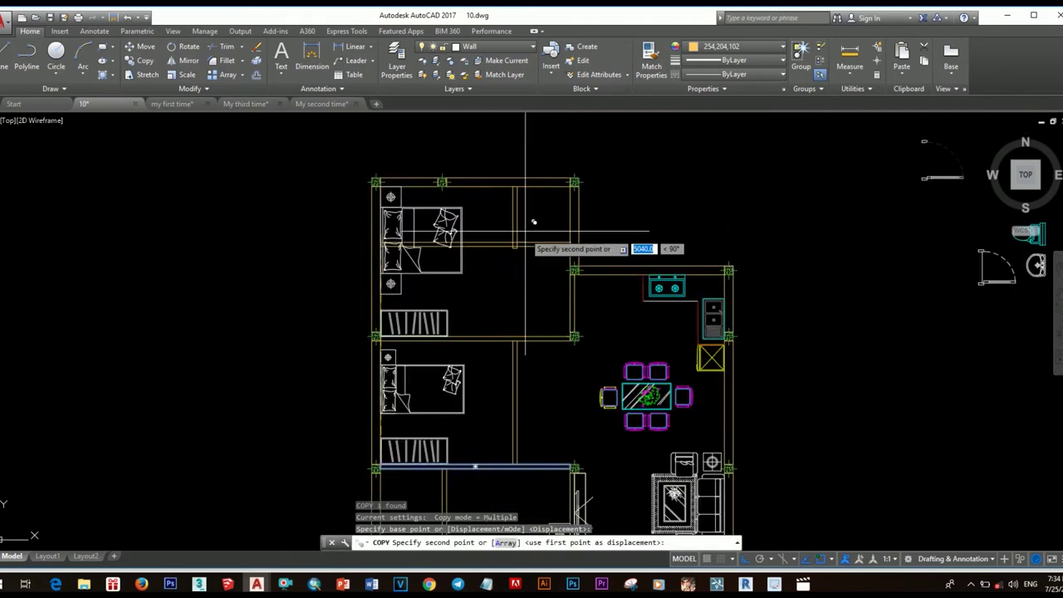
scroll(499, 290, up, 4)
click(643, 340)
key(Escape)
Step: Try grip-stretching an end of the copied wall, then cancel
scroll(642, 341, up, 2)
click(593, 337)
key(Escape)
scroll(543, 378, down, 5)
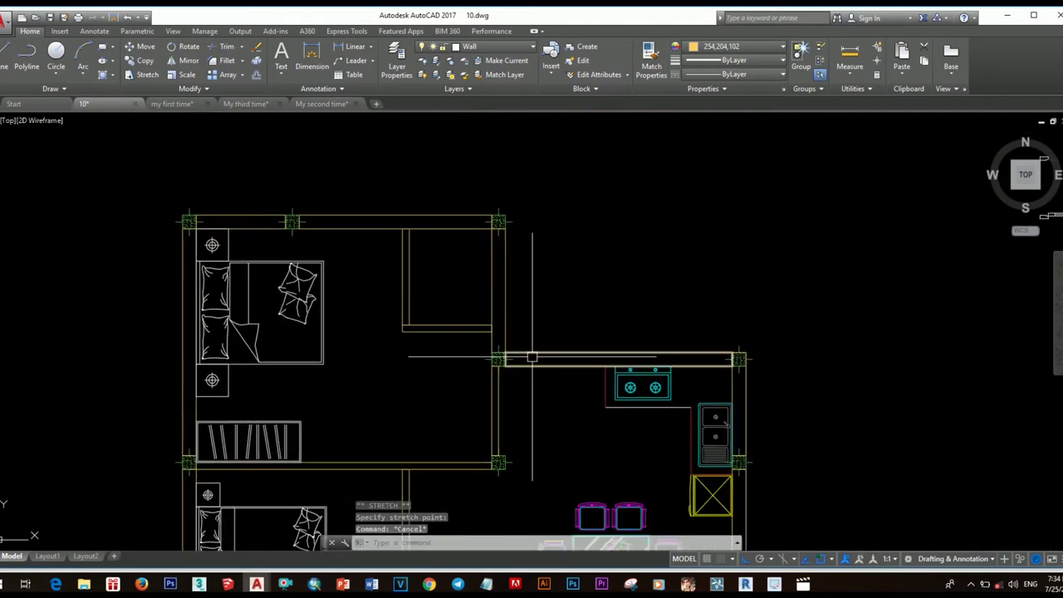
middle_drag(498, 357, 544, 377)
Step: Window-select the adjacent wall and grab its end grip, then cancel the stretch
scroll(544, 378, down, 1)
scroll(543, 378, down, 2)
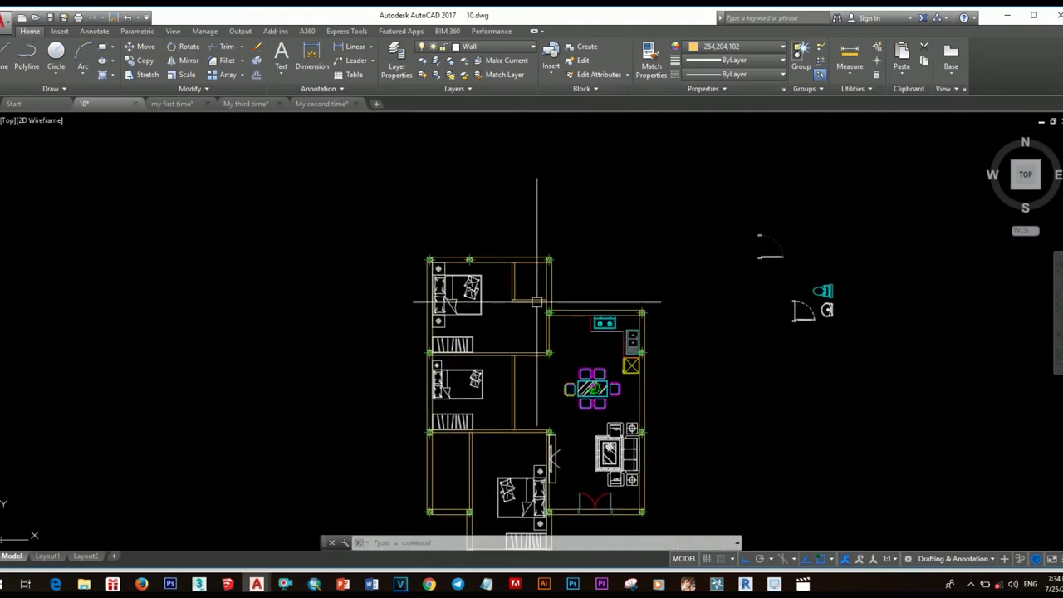
scroll(541, 232, up, 2)
scroll(582, 332, up, 3)
click(649, 350)
click(660, 349)
click(651, 349)
scroll(612, 356, up, 5)
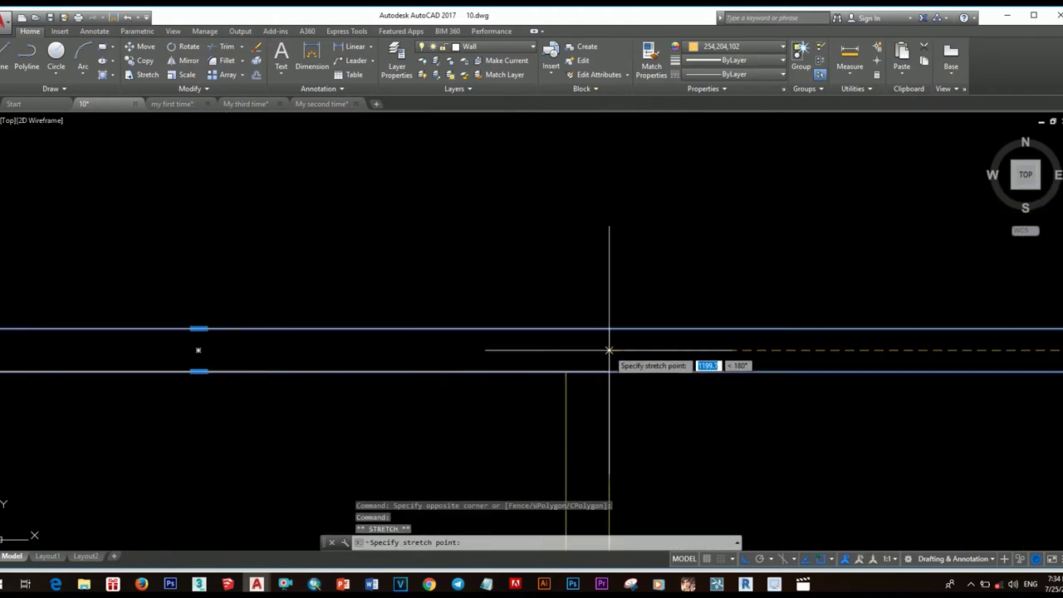
key(Escape)
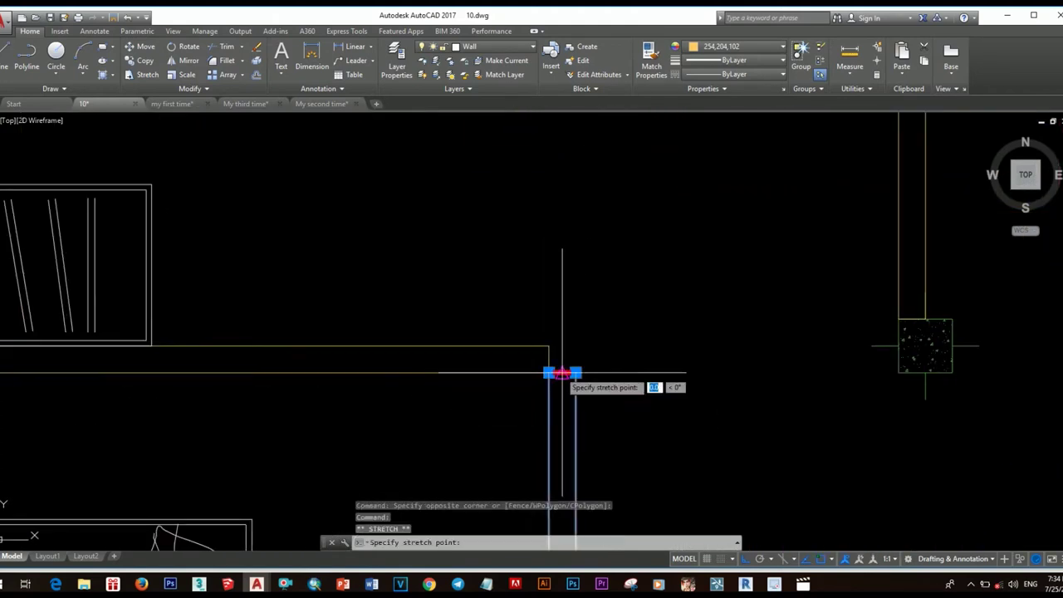
Step: Start a line (L) at the new wall corner, then cancel it
scroll(562, 374, down, 3)
key(Escape)
text(l)
key(Return)
scroll(562, 380, up, 3)
click(571, 345)
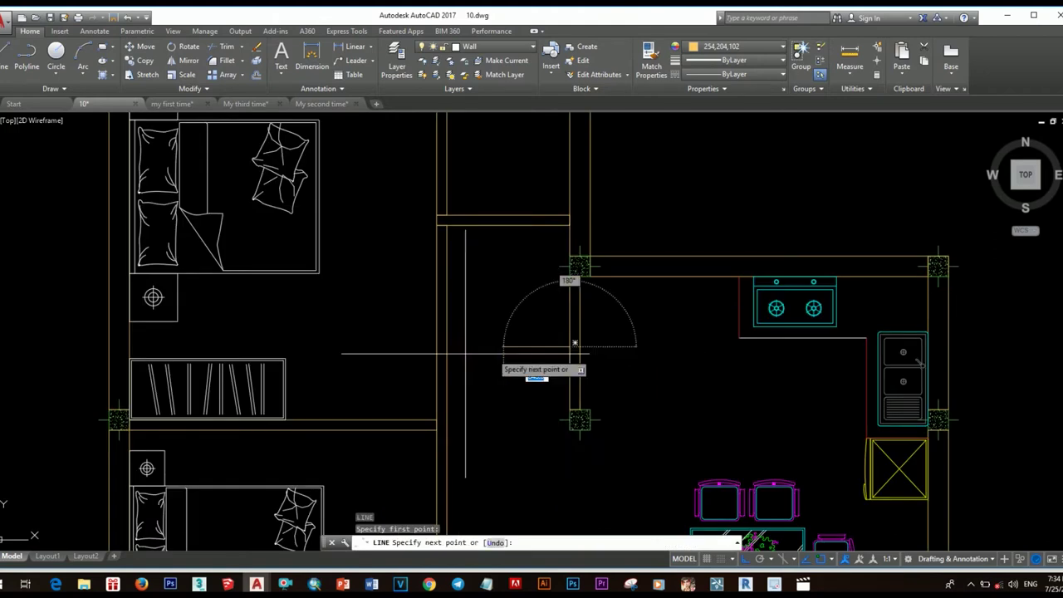
key(Escape)
scroll(441, 347, down, 6)
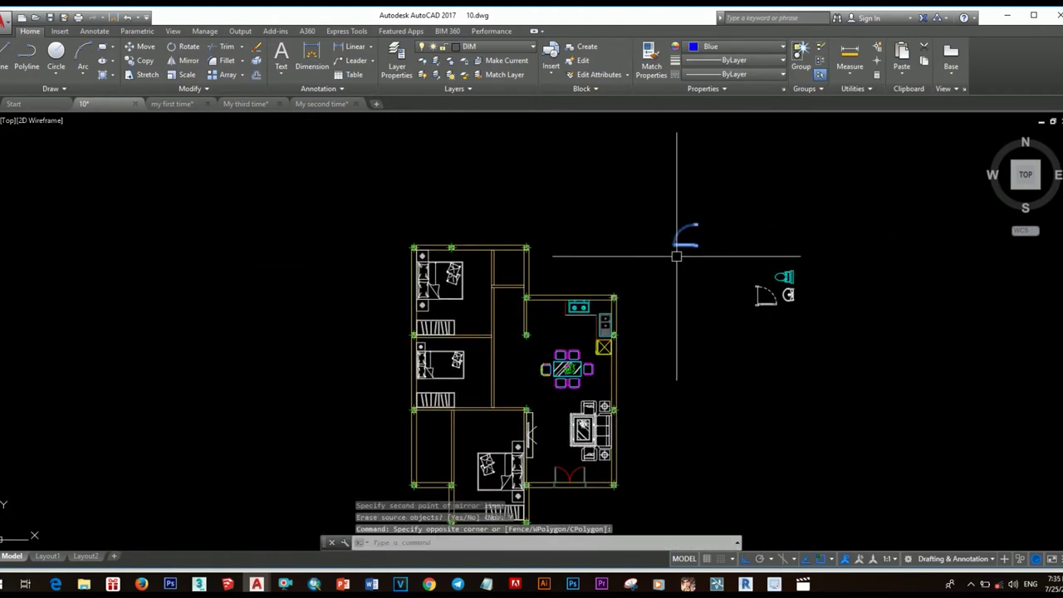
Step: Move the door block into the new wall opening
text(m)
key(Return)
scroll(676, 249, up, 5)
click(724, 230)
scroll(723, 230, down, 2)
scroll(424, 329, up, 1)
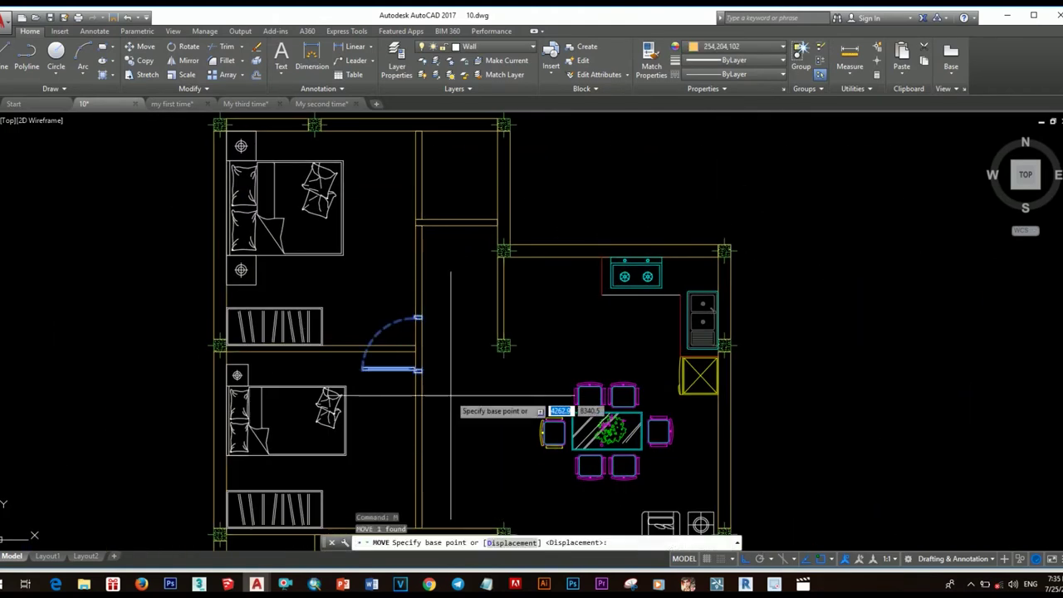
scroll(451, 397, up, 4)
click(390, 290)
scroll(407, 287, down, 1)
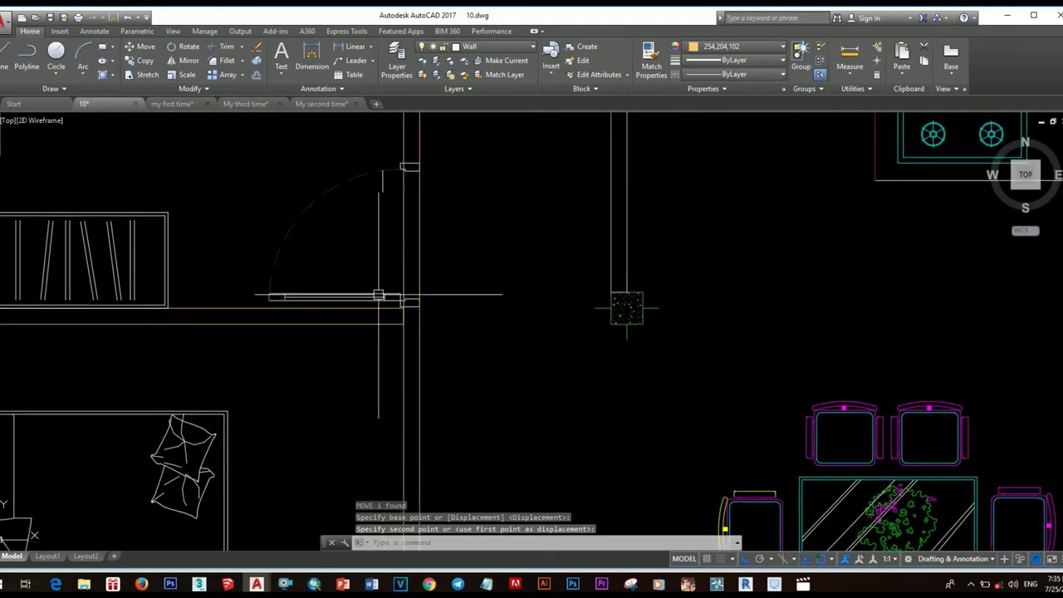
click(529, 272)
Step: Mirror the door, keeping the original
text(mi)
key(Return)
scroll(429, 315, up, 1)
click(399, 361)
scroll(448, 332, down, 5)
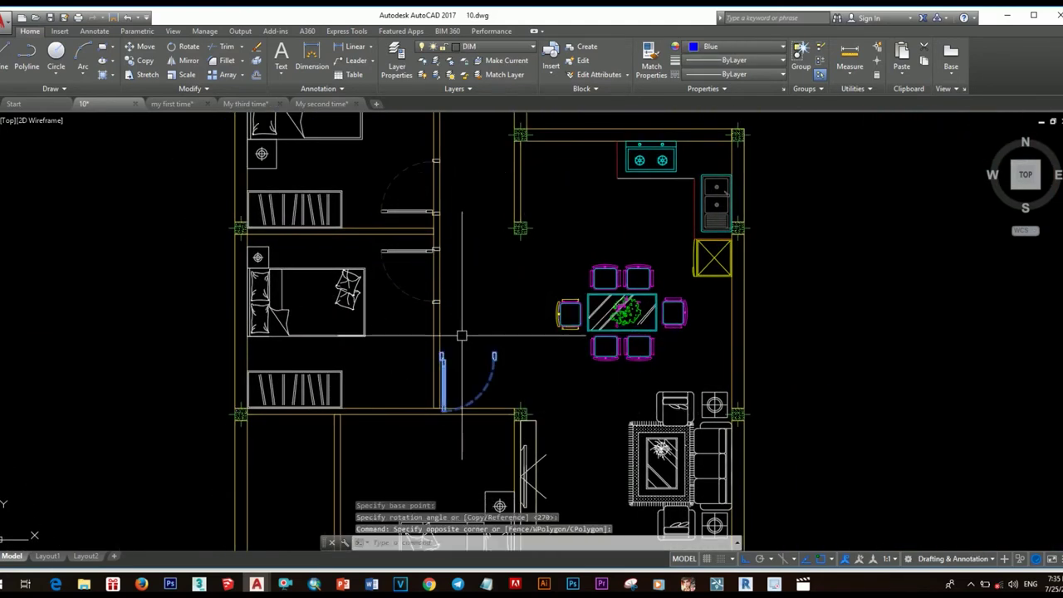
Step: Move the flipped door into the neighbouring wall opening
text(m)
key(Return)
scroll(477, 351, up, 2)
click(459, 327)
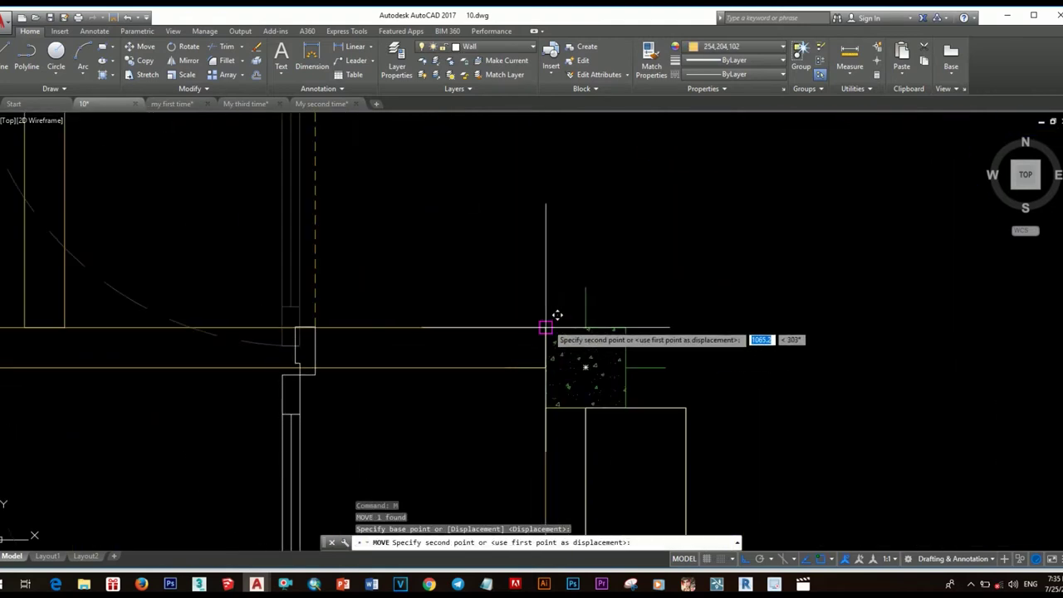
click(557, 315)
scroll(476, 343, down, 2)
scroll(458, 328, up, 1)
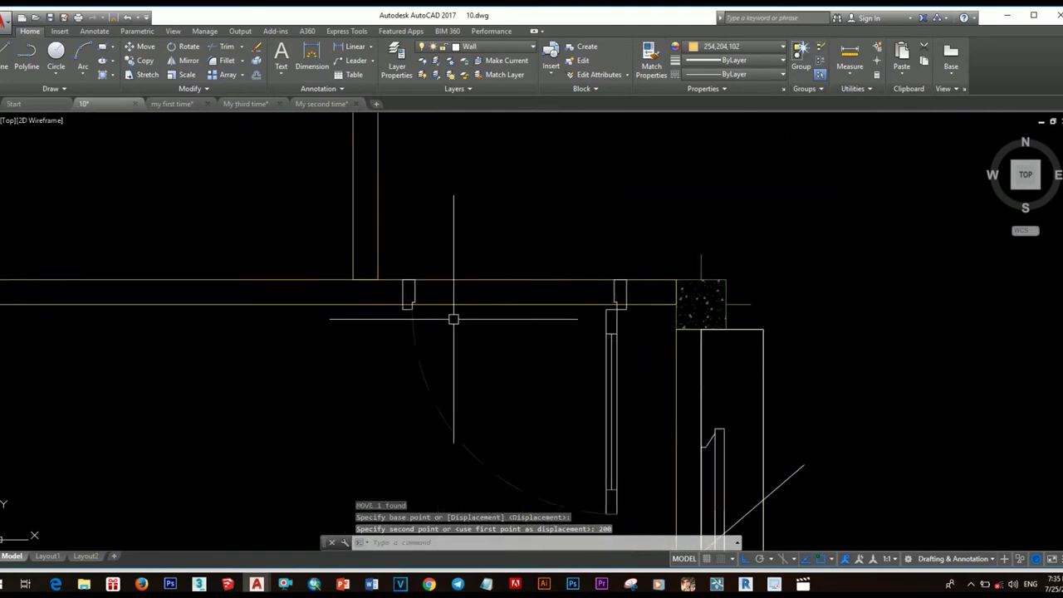
scroll(443, 303, down, 6)
scroll(475, 288, up, 2)
Step: Select a wall line and start moving it from a base point
click(470, 293)
scroll(471, 292, up, 3)
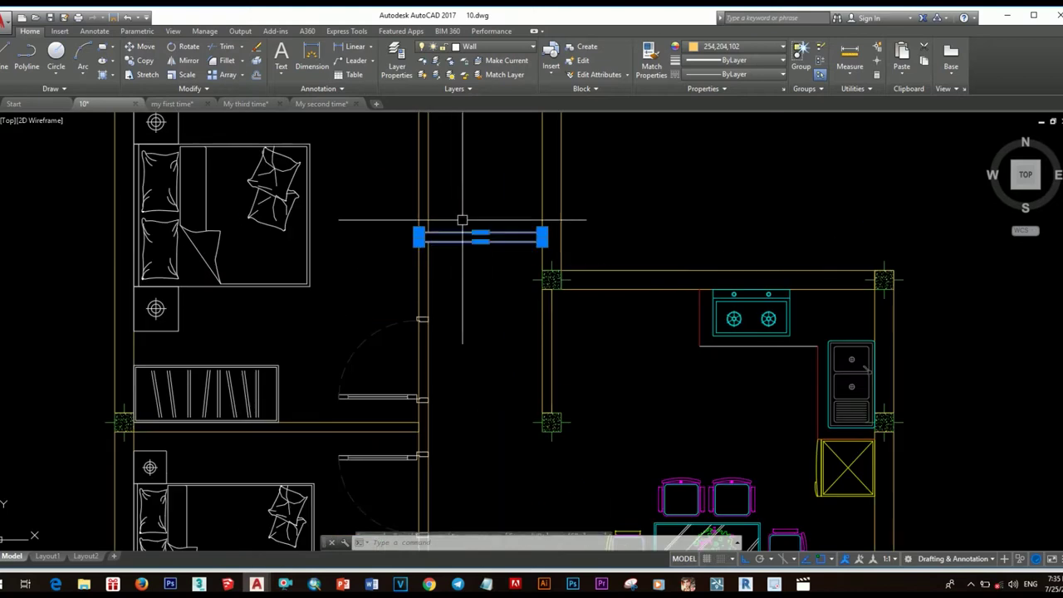
text(m)
key(Return)
click(418, 437)
scroll(427, 361, down, 2)
scroll(427, 361, down, 1)
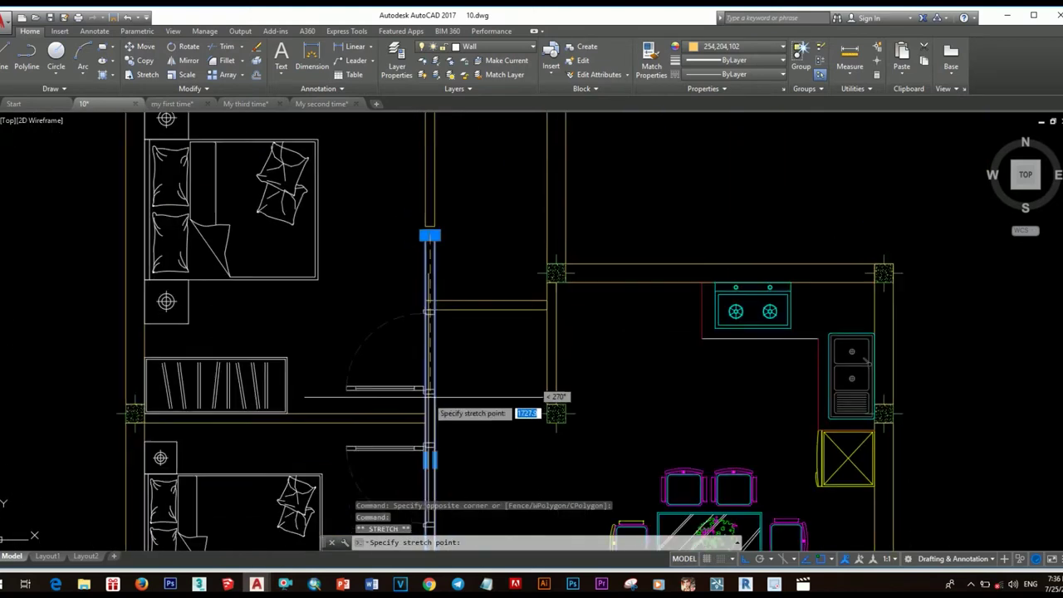
scroll(438, 404, up, 3)
scroll(521, 284, down, 3)
scroll(522, 285, up, 2)
Step: Grip-stretch the wall end to its new position to enclose the small room
click(470, 229)
scroll(466, 267, down, 2)
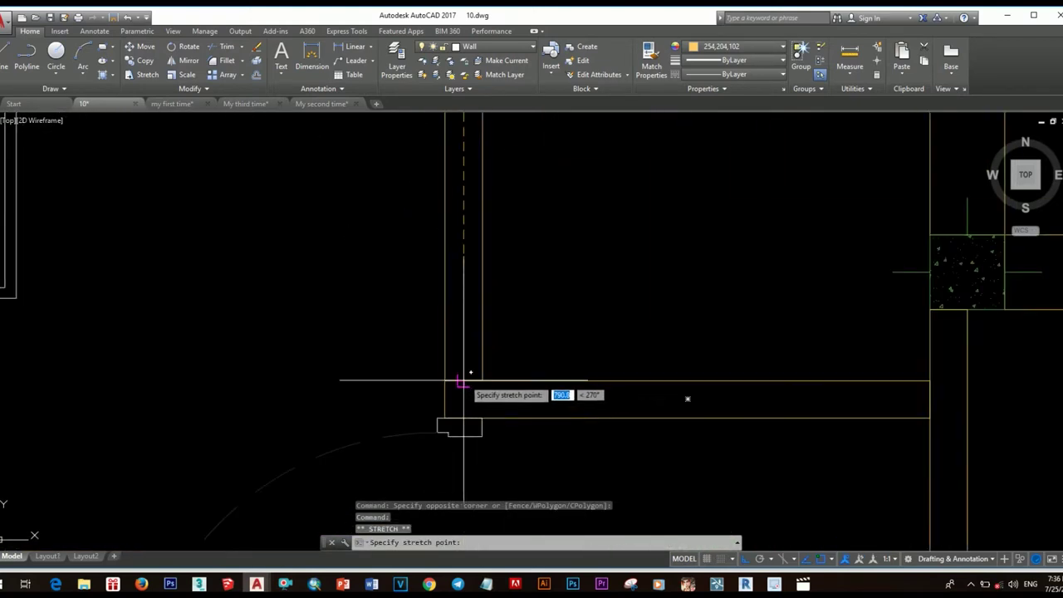
click(466, 379)
scroll(465, 379, down, 2)
scroll(465, 380, up, 2)
scroll(472, 392, down, 2)
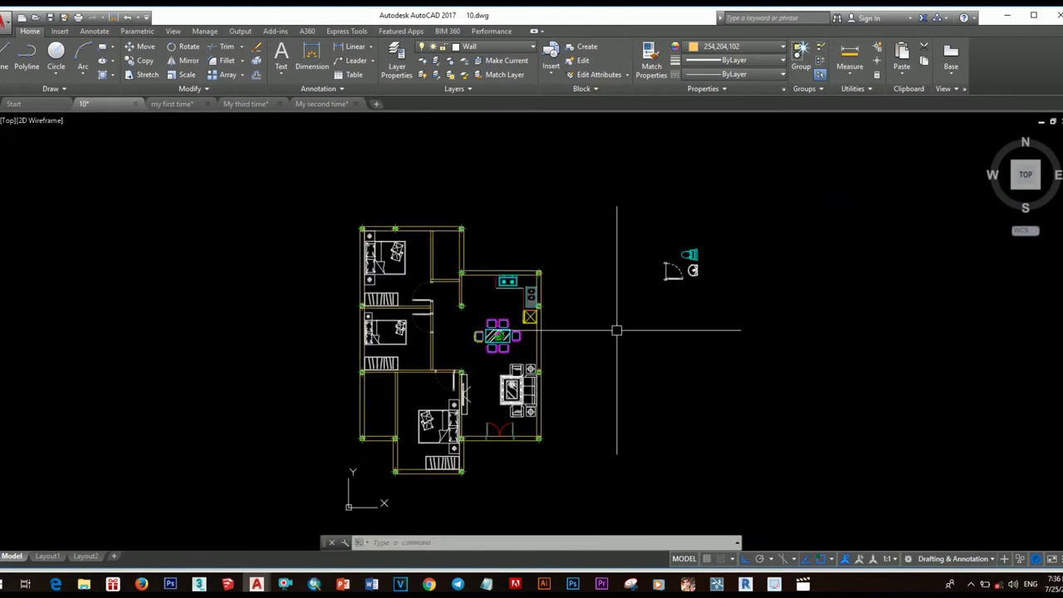
Step: Window-select the door on the right and pick its base point for moving
click(728, 295)
key(Return)
click(664, 278)
scroll(592, 267, up, 2)
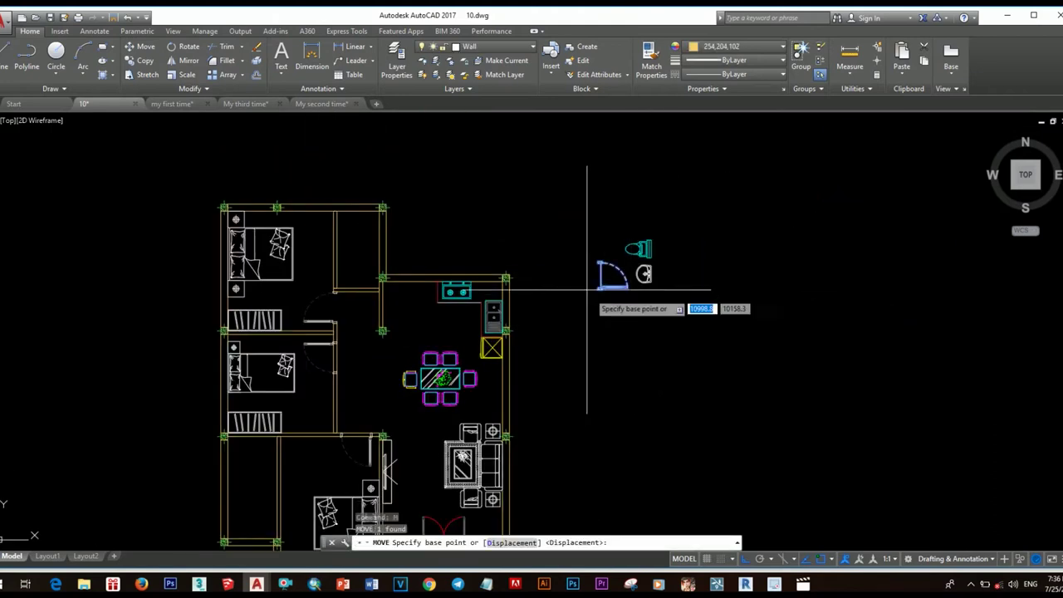
click(598, 286)
scroll(475, 322, up, 3)
Step: Move the door into the small room's new wall opening
text(m)
key(Return)
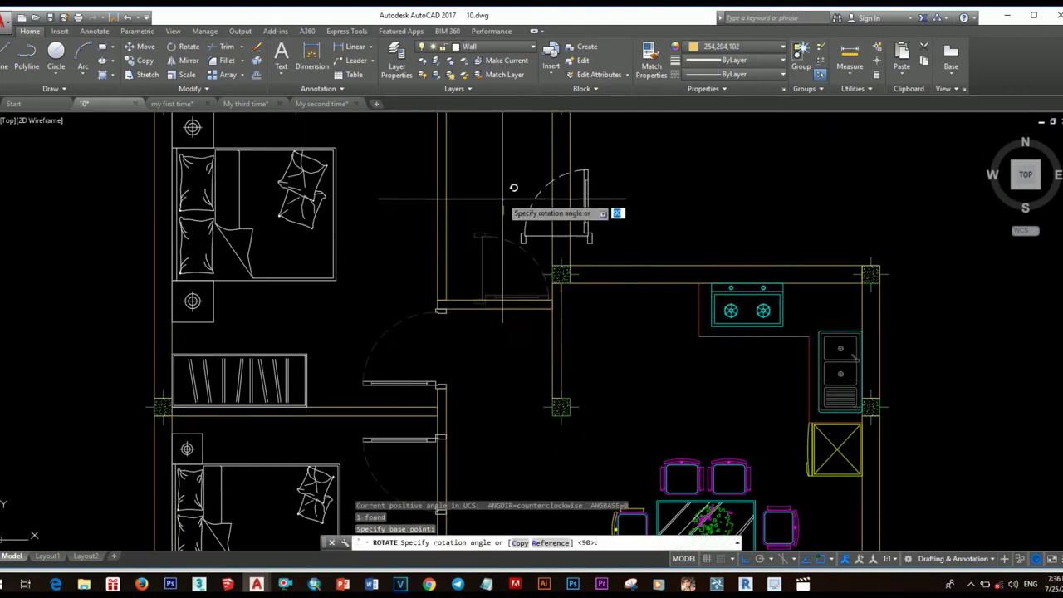
click(510, 230)
scroll(589, 233, up, 3)
click(547, 260)
middle_drag(487, 218, 511, 258)
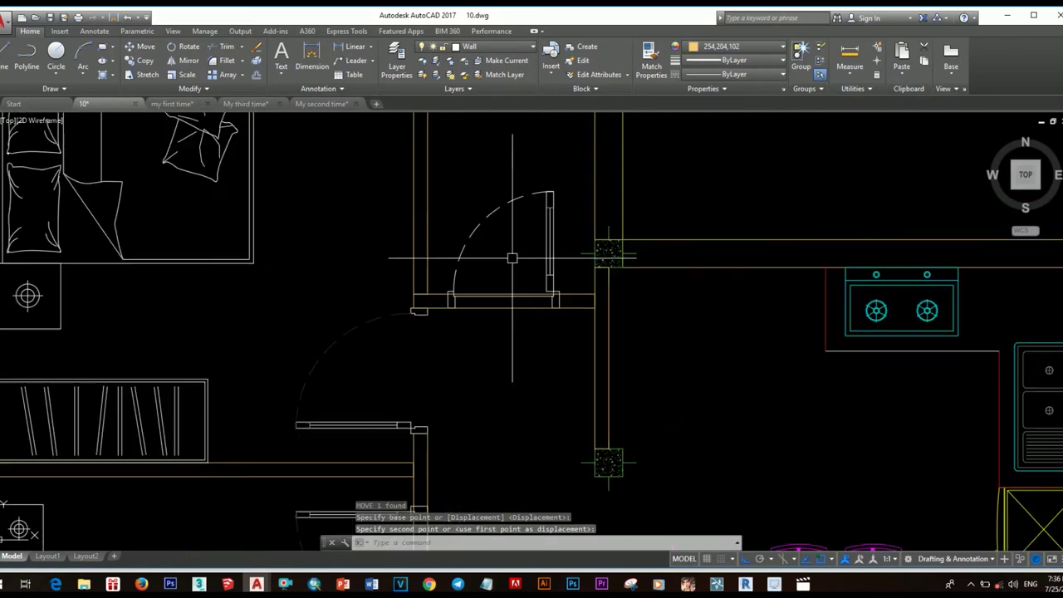
text(mi)
Step: Mirror the door about a vertical line, erasing the source door
key(Return)
click(496, 301)
click(496, 240)
text(y)
key(Return)
click(550, 283)
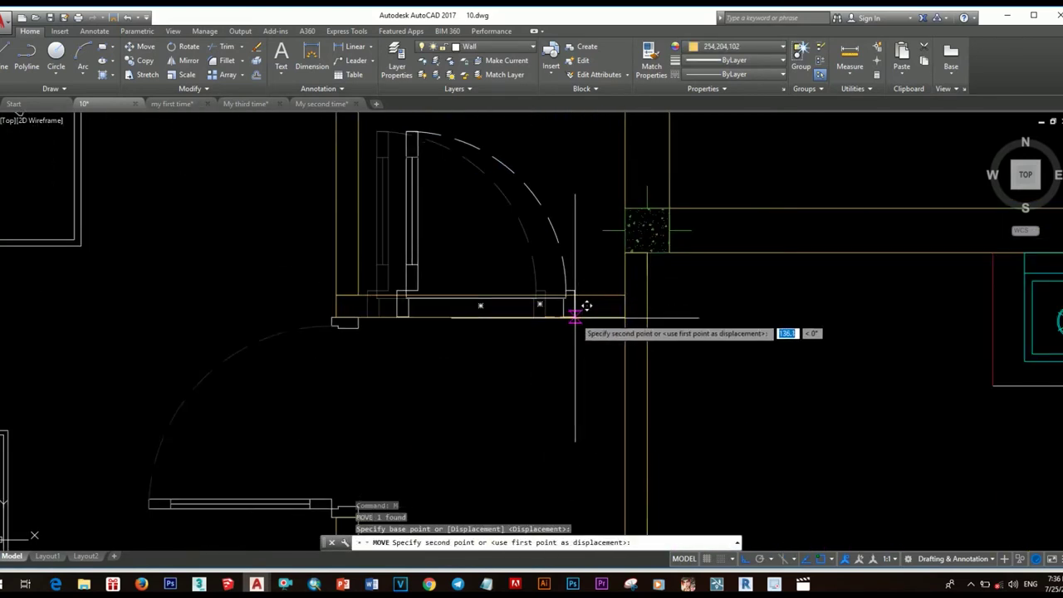
scroll(582, 304, down, 5)
scroll(582, 304, down, 3)
key(Escape)
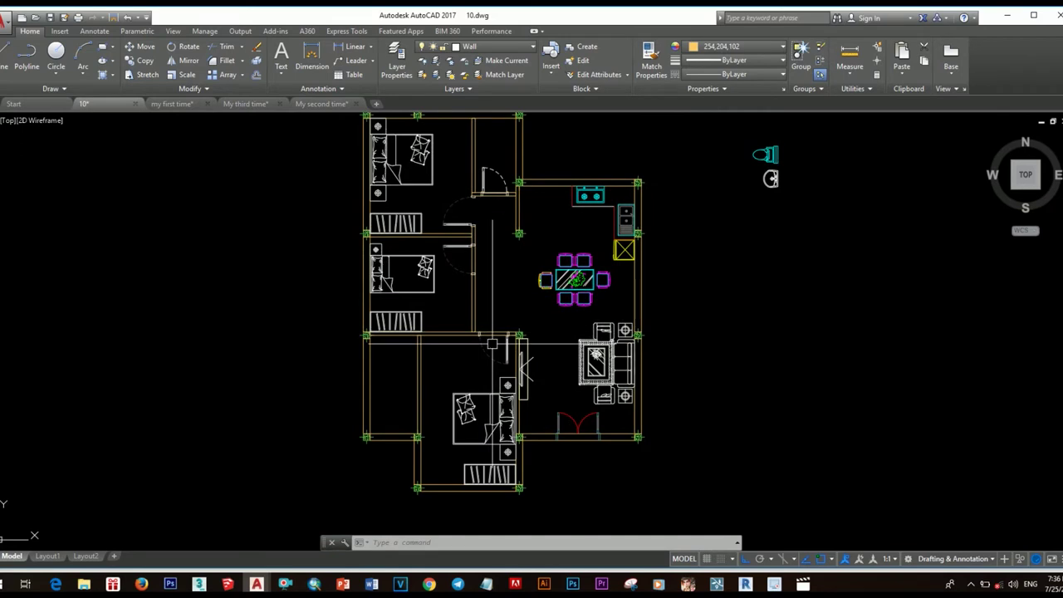
Step: Reposition the mirrored door within its opening
scroll(466, 244, up, 4)
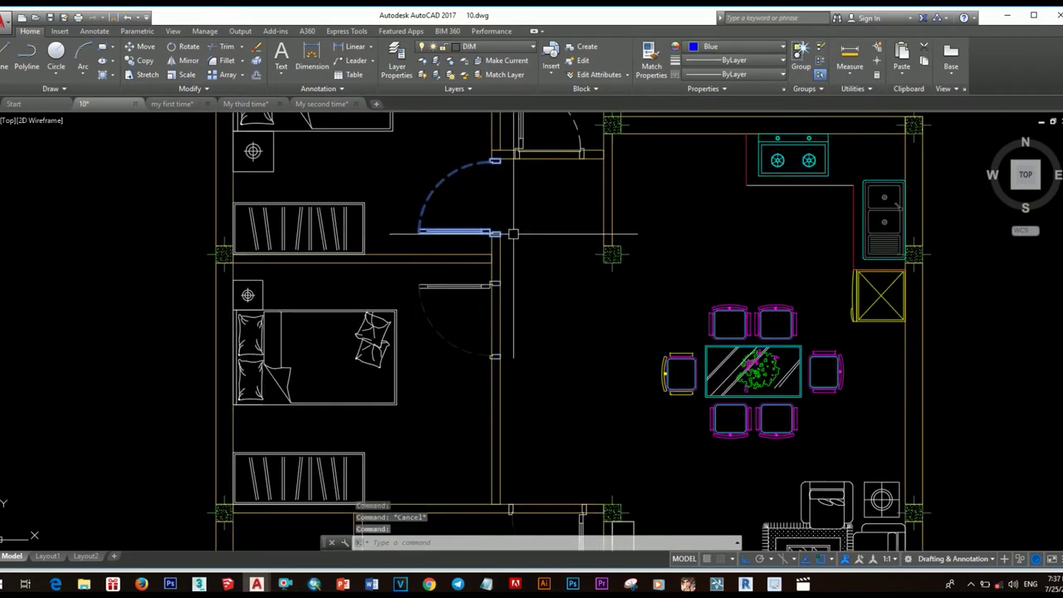
key(Return)
scroll(498, 285, up, 4)
click(499, 285)
scroll(498, 284, down, 4)
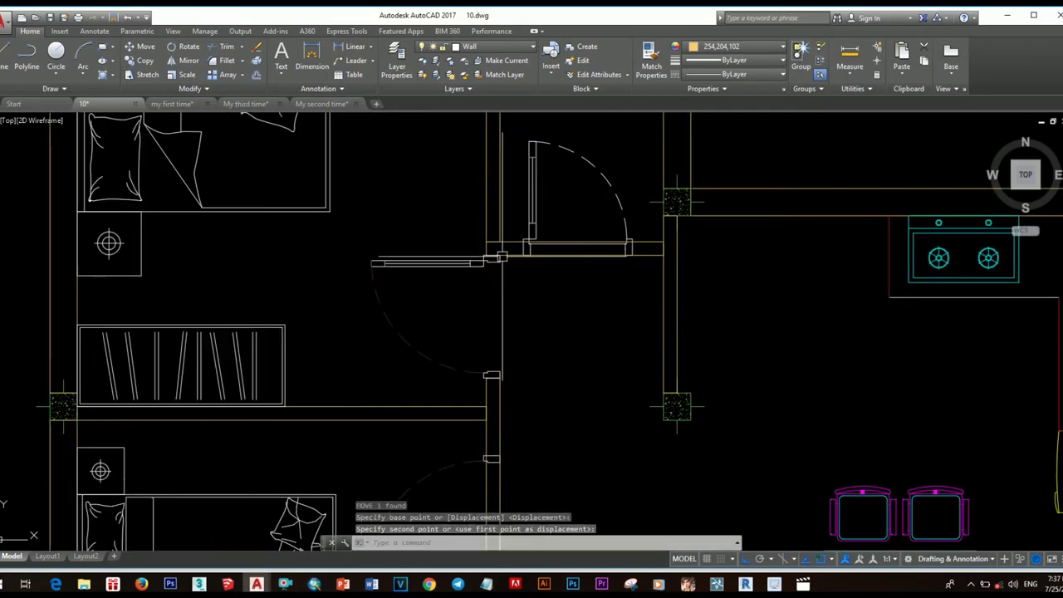
scroll(499, 285, down, 5)
scroll(528, 299, up, 5)
scroll(528, 299, down, 3)
scroll(529, 299, down, 2)
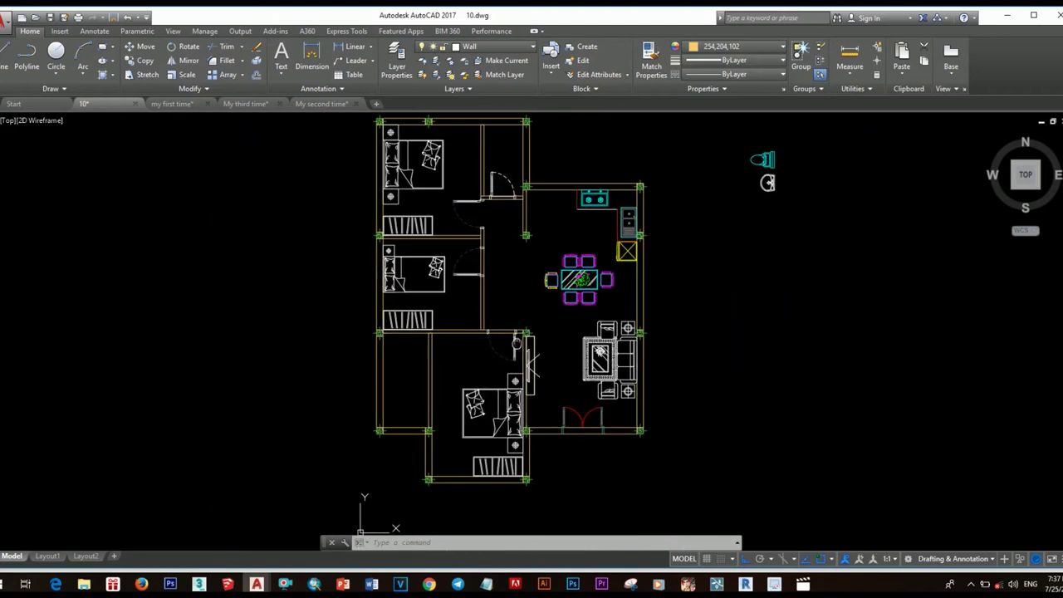
scroll(474, 296, down, 2)
scroll(581, 219, up, 3)
Step: Move the toilet and sink together into the bathroom beside the upper bedroom
drag(839, 386, 664, 158)
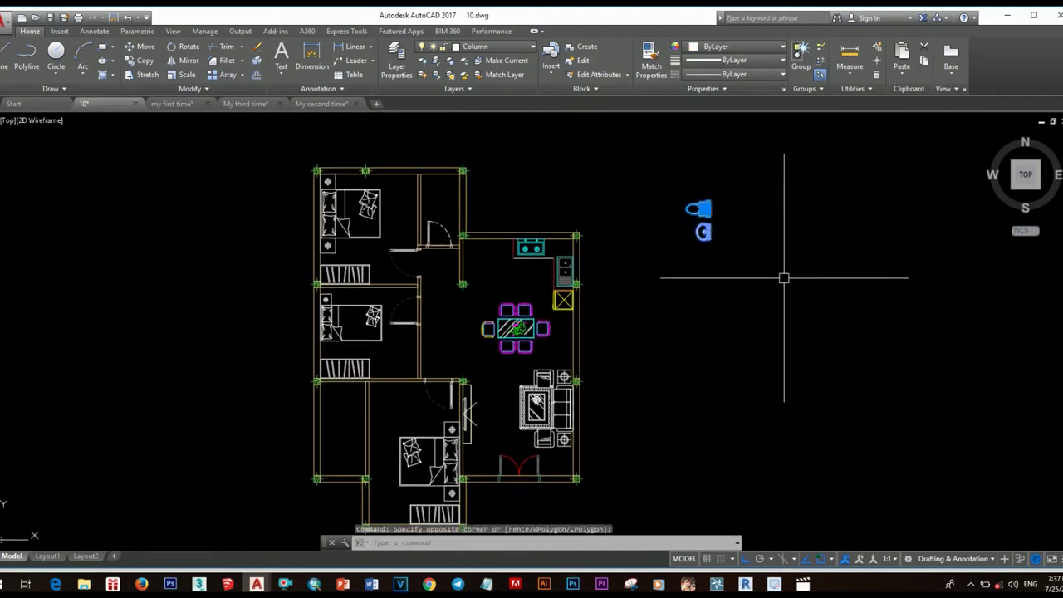
text(m)
key(Return)
click(796, 270)
scroll(581, 247, up, 3)
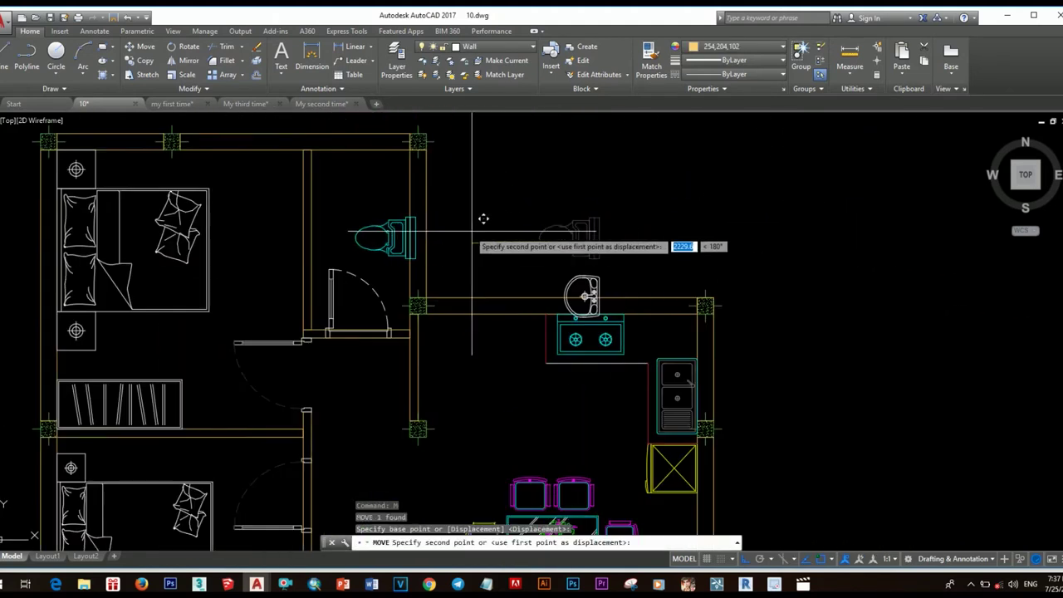
click(490, 240)
key(Escape)
scroll(554, 317, up, 4)
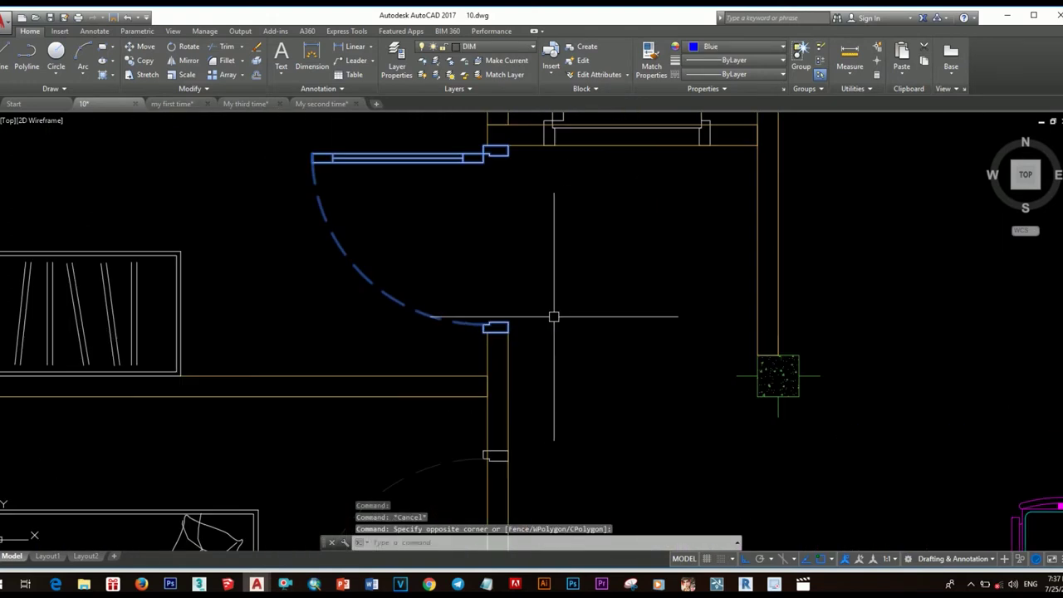
key(Escape)
scroll(491, 331, down, 2)
scroll(477, 340, up, 2)
Step: Move the bathroom door so it sits against the wall corner
drag(506, 390, 449, 357)
click(477, 341)
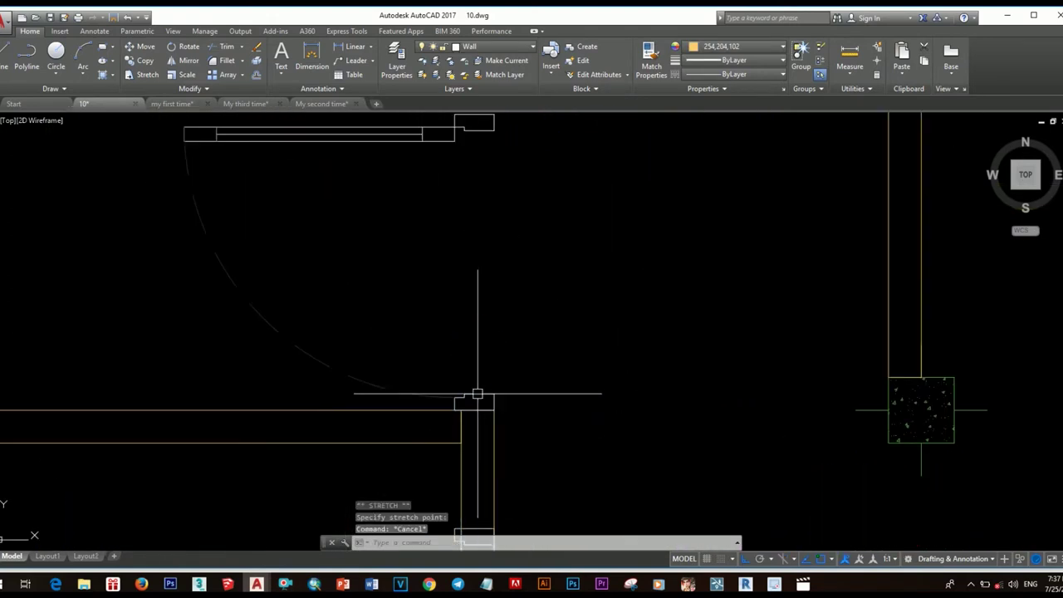
middle_drag(477, 394, 505, 380)
click(548, 361)
key(m)
key(Return)
click(446, 394)
click(515, 390)
Step: Abandon the wall stretch and set the toilet against the bathroom wall
drag(498, 324, 470, 345)
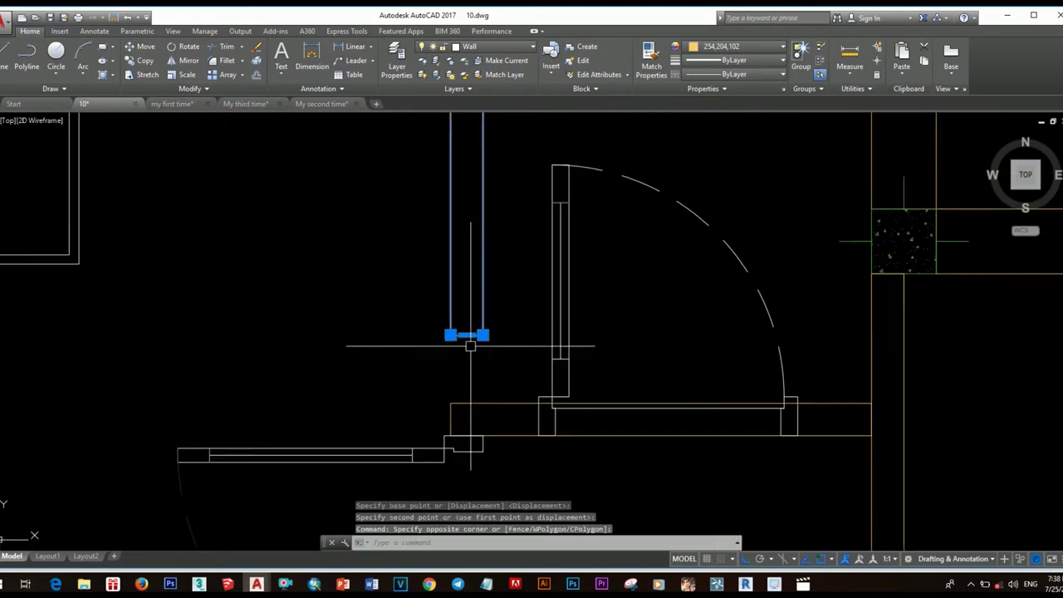
click(467, 336)
scroll(470, 346, down, 3)
key(Escape)
scroll(540, 316, up, 1)
drag(424, 249, 573, 338)
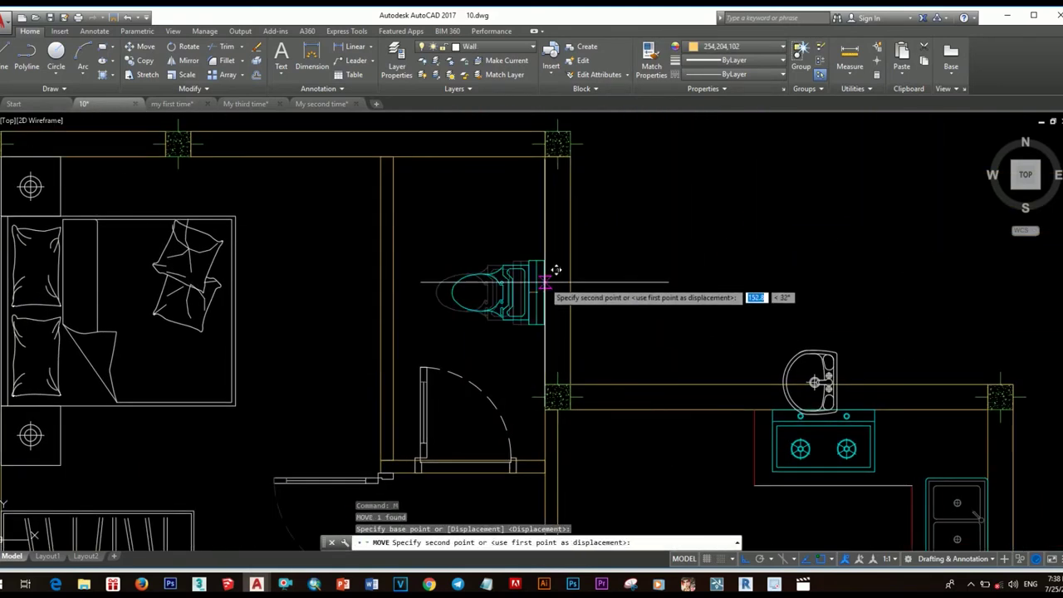
click(555, 270)
middle_drag(556, 270, 325, 205)
Step: Scale the washbasin down using the Reference option
drag(540, 353, 626, 288)
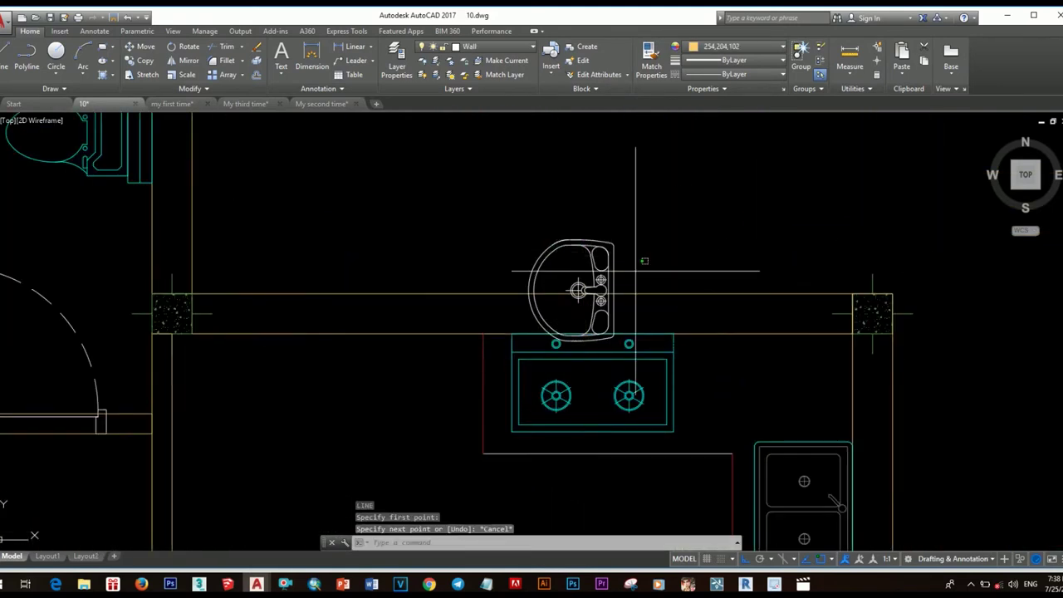
text(r)
key(Return)
click(580, 336)
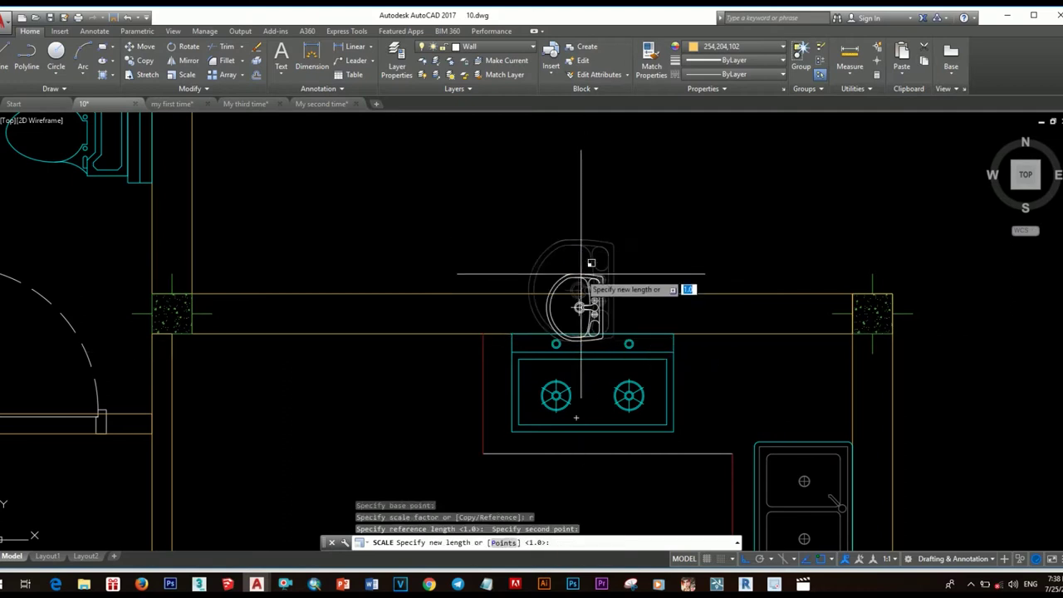
scroll(631, 245, down, 3)
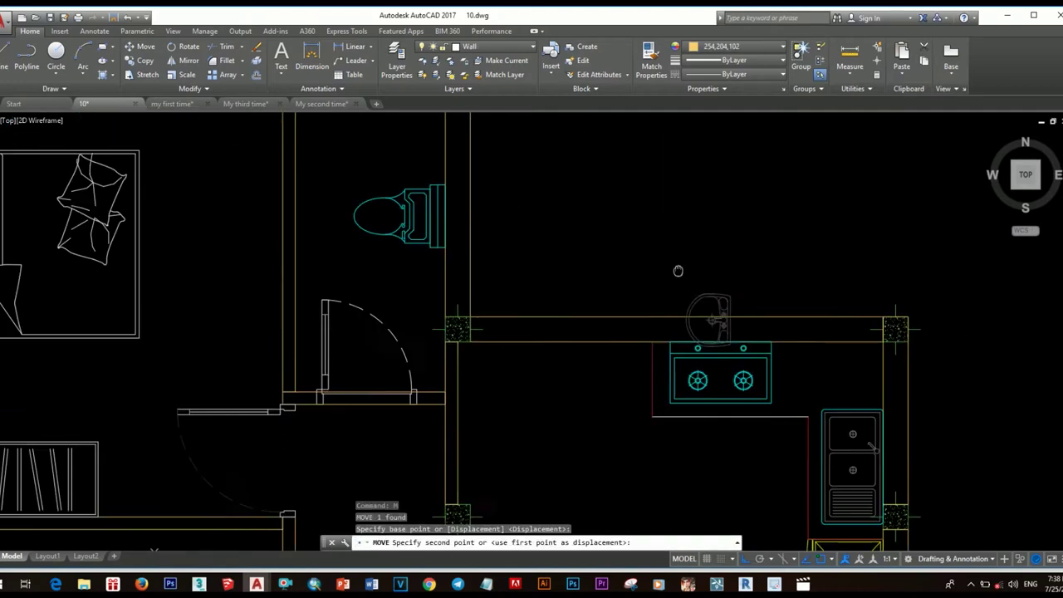
scroll(684, 266, down, 3)
scroll(465, 301, up, 5)
scroll(526, 274, up, 4)
Step: Move the resized washbasin onto the bathroom wall
text(m)
key(Return)
click(449, 308)
scroll(470, 310, down, 2)
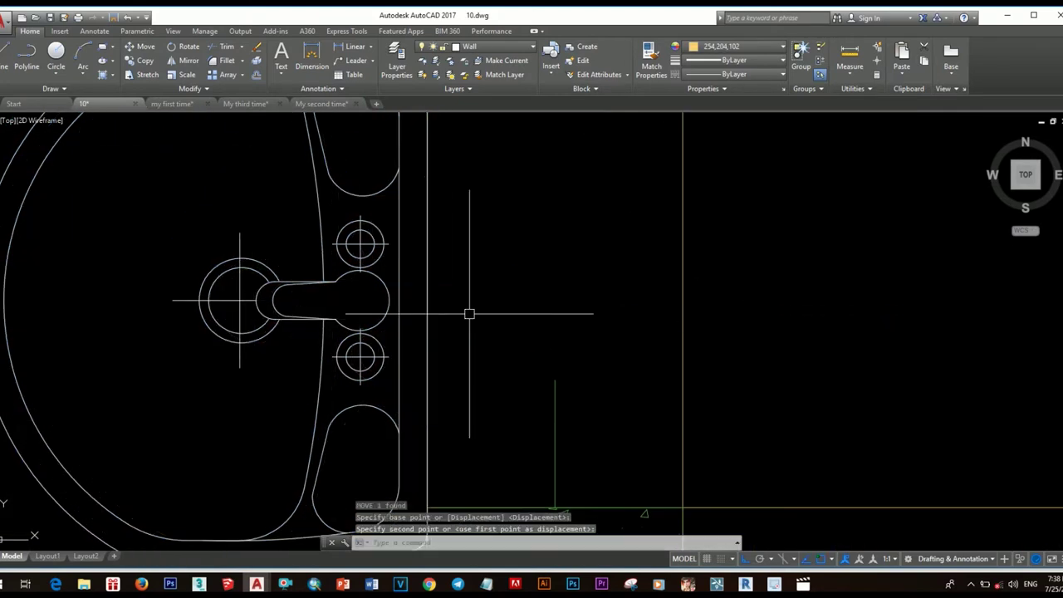
scroll(498, 295, down, 3)
scroll(565, 308, down, 3)
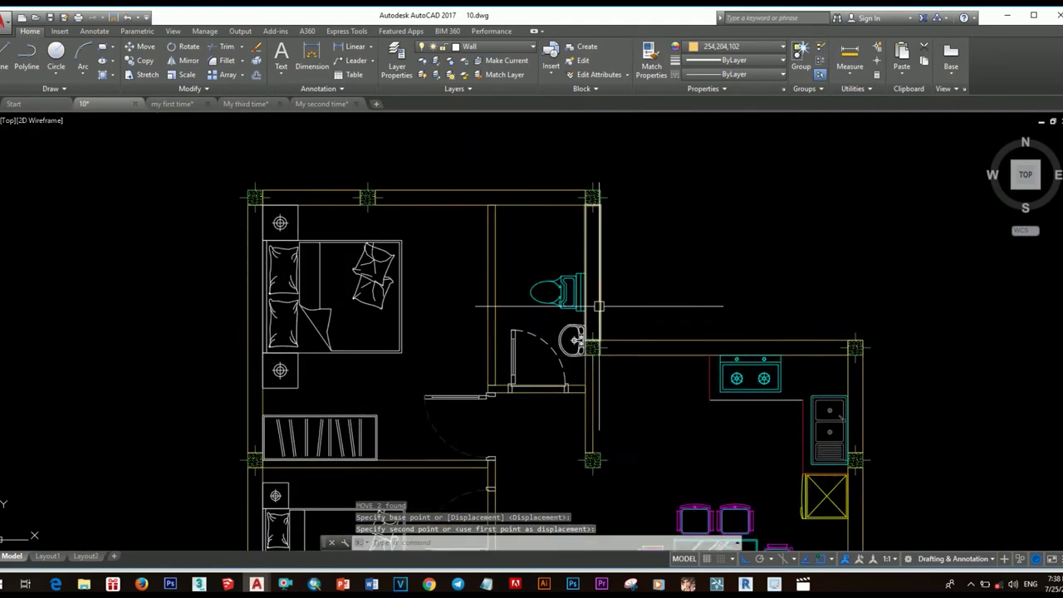
scroll(564, 308, down, 3)
scroll(509, 137, up, 3)
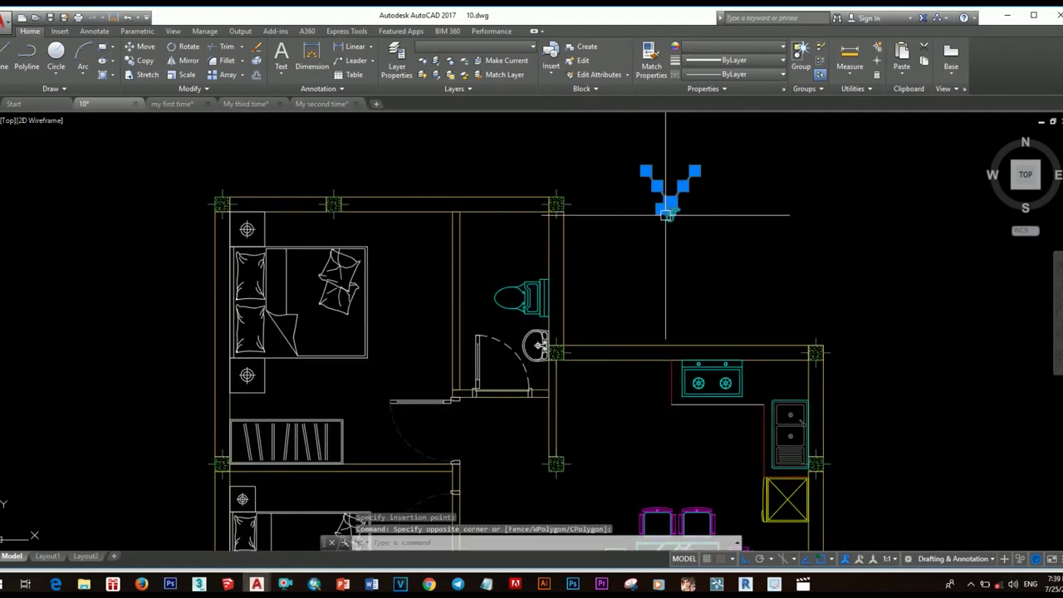
Step: Move the fixture symbol from outside the plan to the bathroom's top wall
click(692, 327)
text(m)
key(Return)
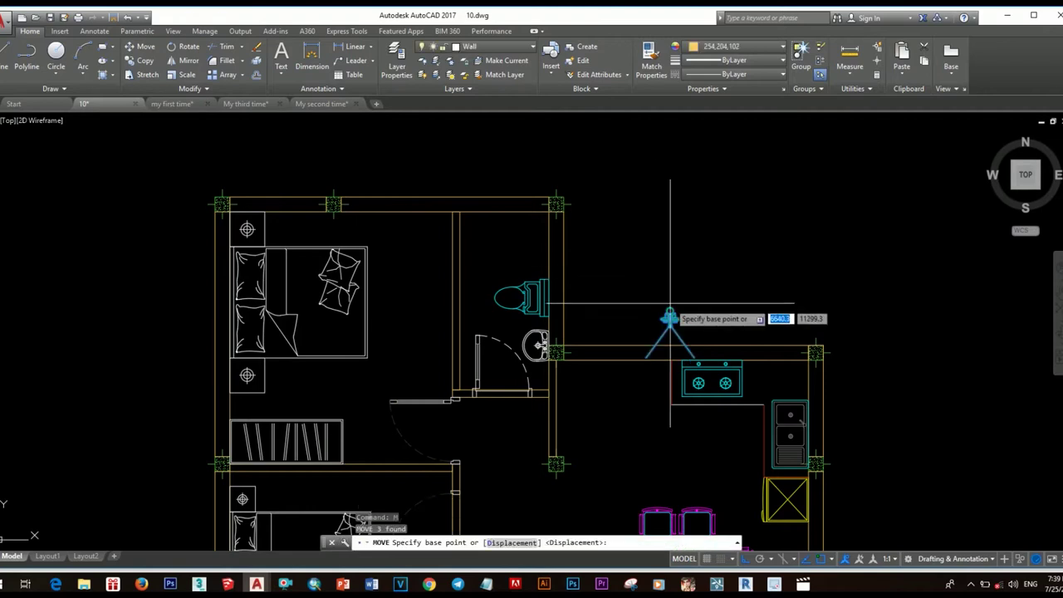
click(670, 313)
scroll(502, 218, up, 3)
scroll(502, 218, down, 5)
scroll(503, 218, up, 6)
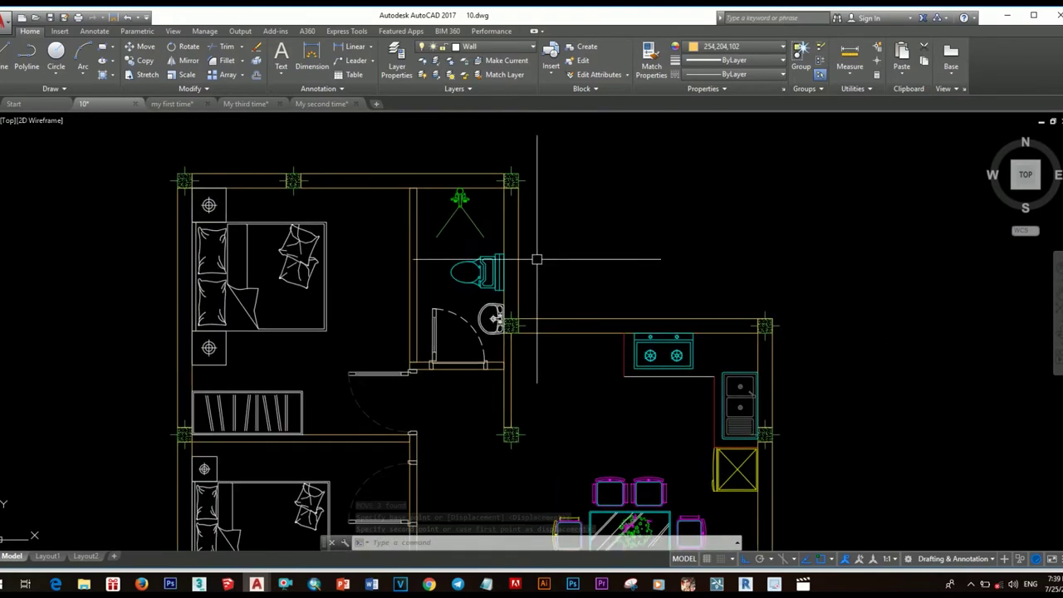
click(532, 266)
scroll(533, 266, up, 5)
scroll(434, 289, down, 6)
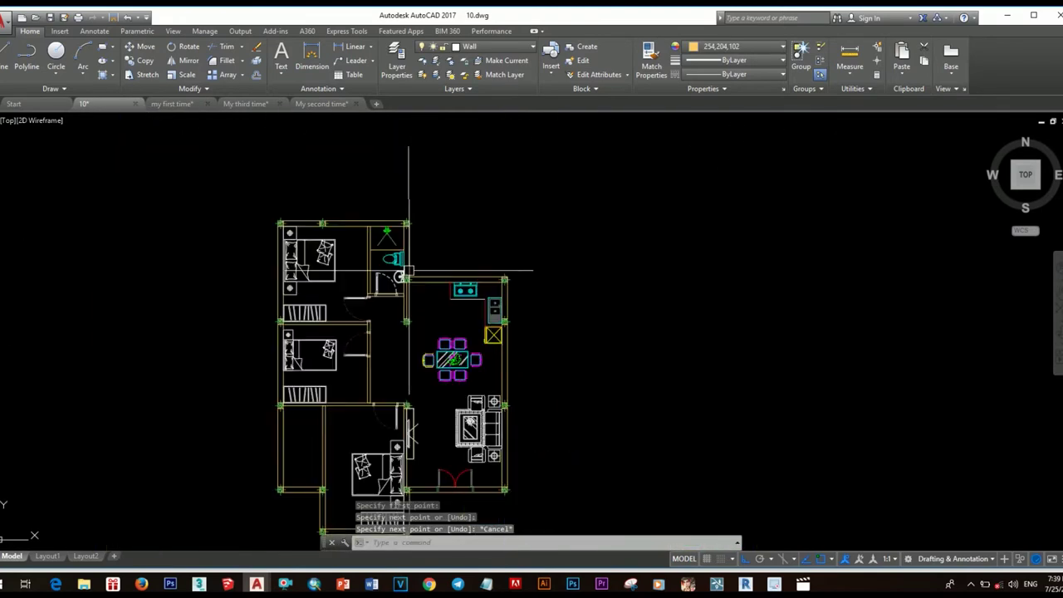
scroll(435, 289, up, 4)
key(Escape)
scroll(401, 191, down, 5)
Step: Copy the bathroom fixtures into the lower-left bathroom
text(co)
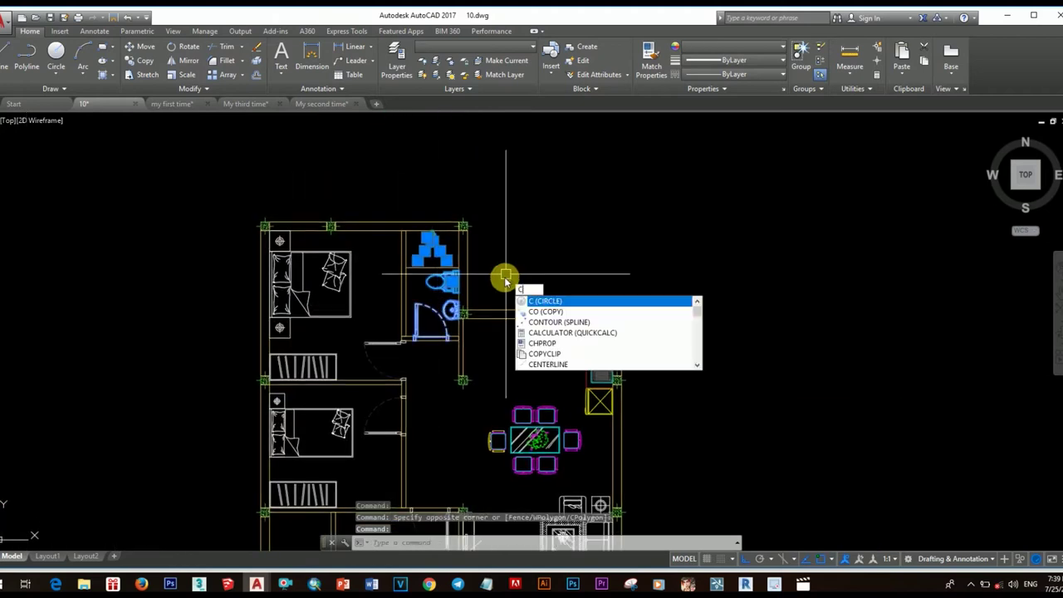
key(Return)
click(505, 280)
scroll(505, 280, up, 3)
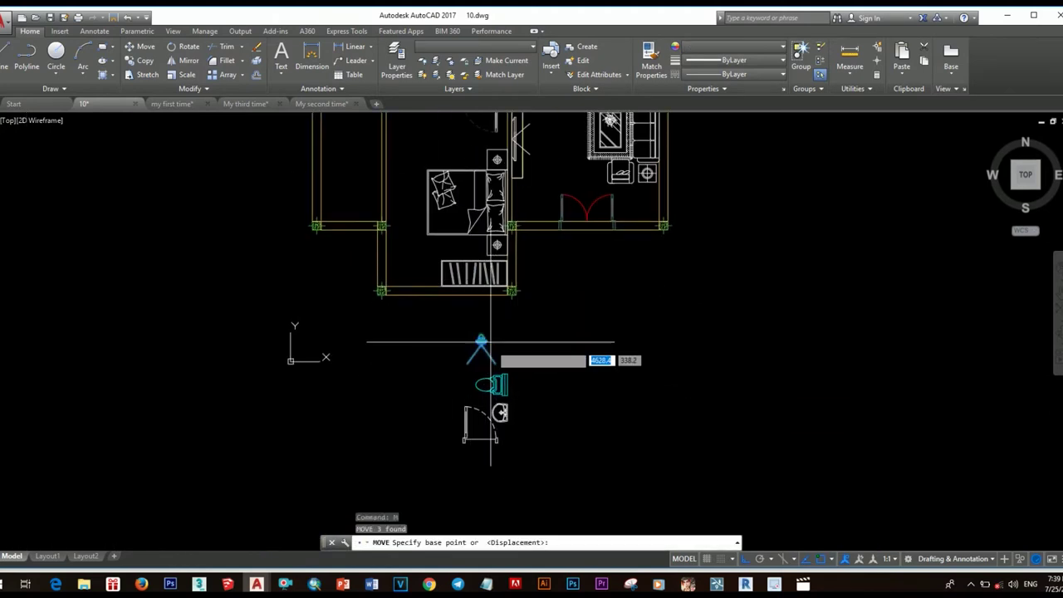
click(491, 342)
scroll(491, 341, up, 2)
scroll(470, 274, up, 4)
click(442, 222)
scroll(498, 321, down, 3)
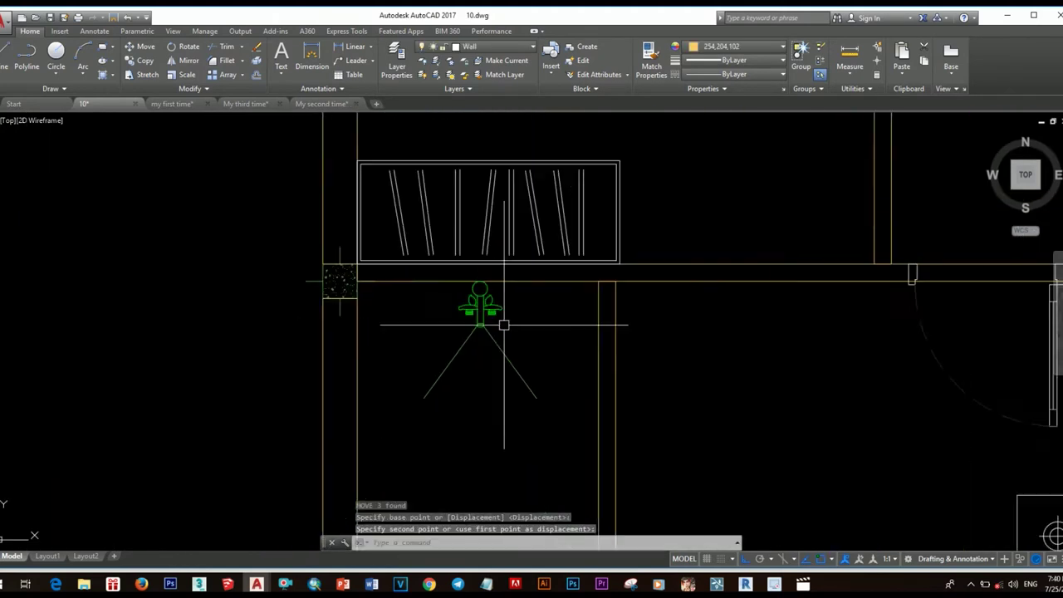
scroll(644, 492, down, 2)
Step: Try repositioning the sink inside the lower-left bathroom, then cancel the move
key(m)
key(Return)
click(594, 455)
scroll(498, 387, up, 4)
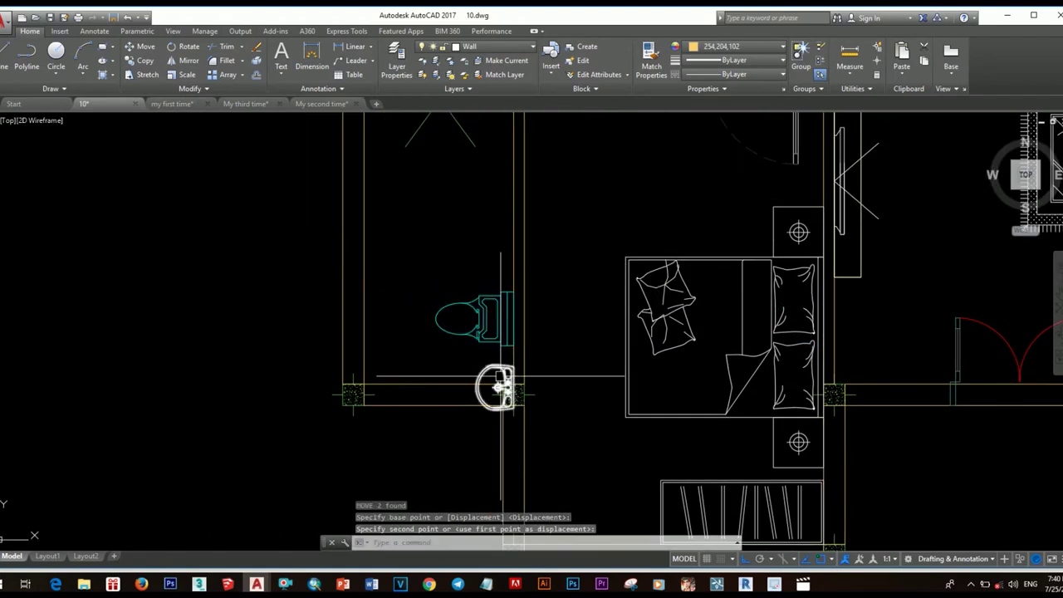
key(m)
key(Return)
click(382, 352)
middle_drag(382, 353, 399, 436)
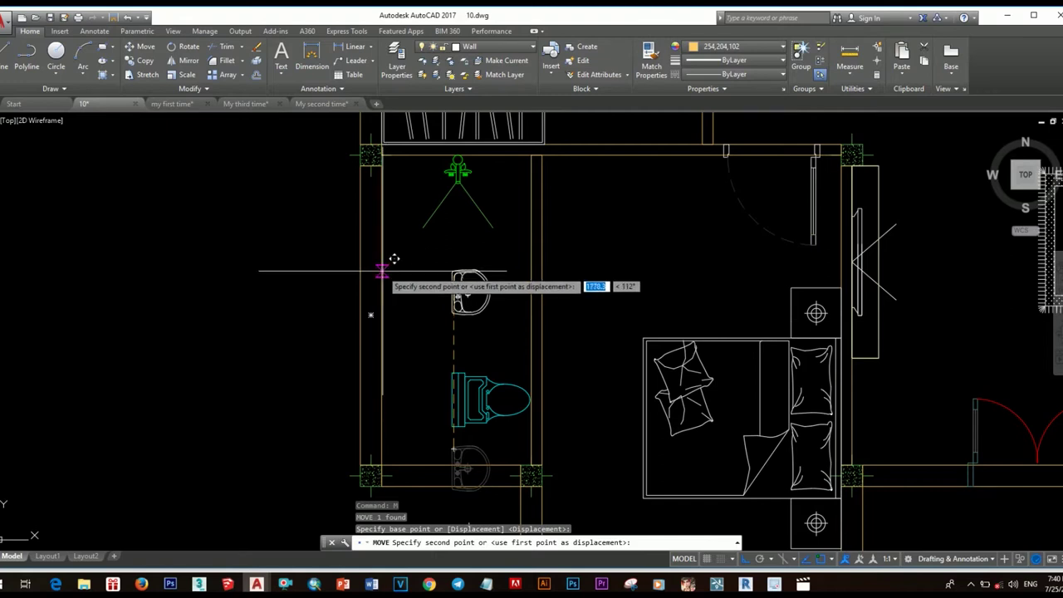
scroll(382, 270, up, 2)
scroll(498, 321, down, 3)
key(Escape)
Step: Mirror the green fixture across a horizontal line, deleting the original, to the bathroom bottom
click(536, 295)
scroll(536, 295, up, 3)
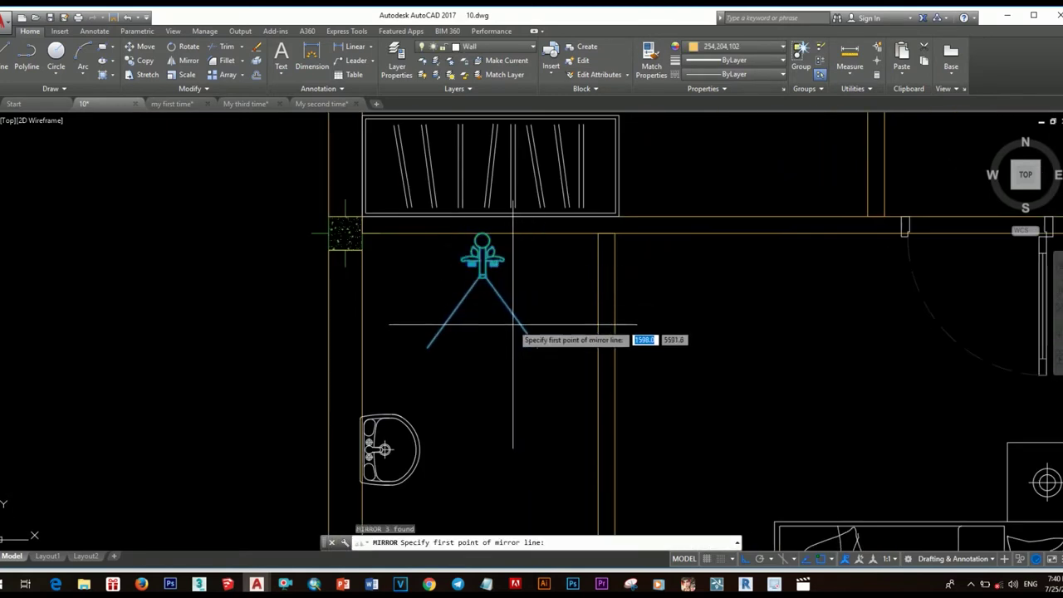
click(512, 326)
click(581, 325)
text(y)
key(Return)
scroll(427, 378, down, 3)
scroll(501, 413, up, 2)
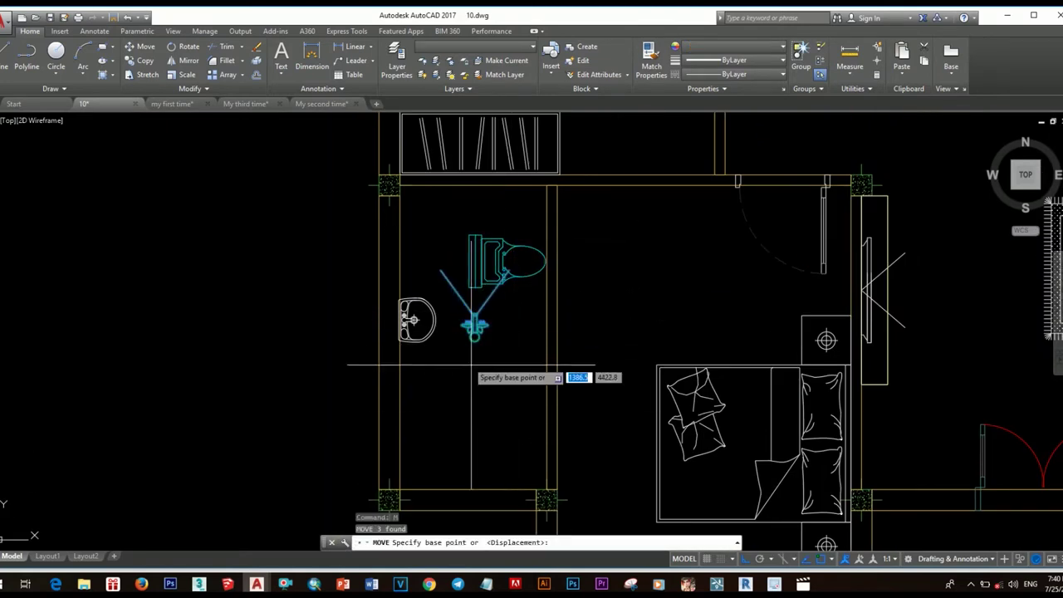
click(475, 467)
Step: Rotate the sink 90° and drop it just above the toilet
middle_drag(475, 467, 480, 495)
click(434, 327)
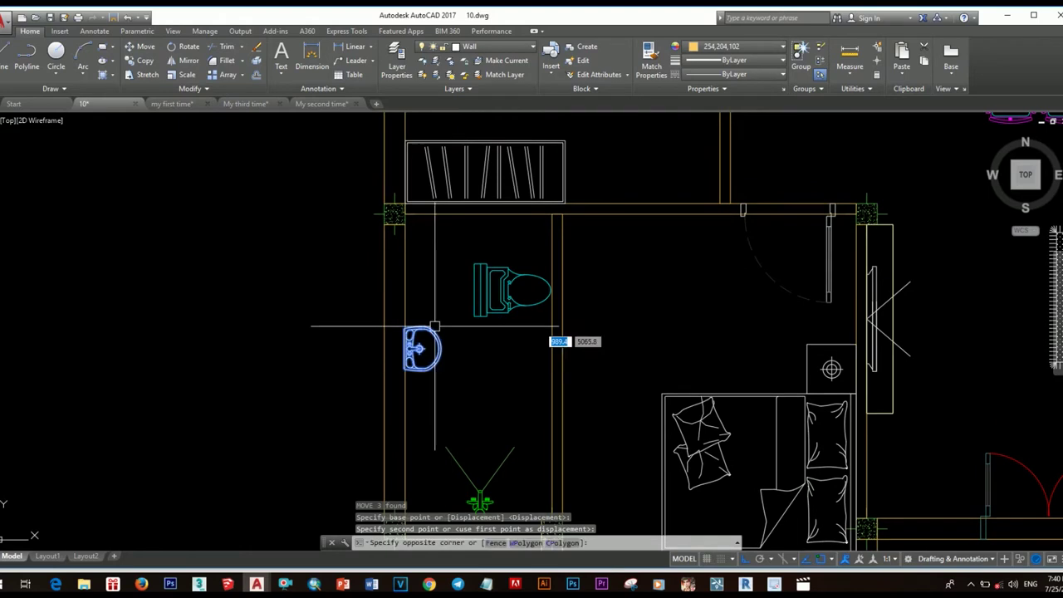
click(479, 381)
text(ro)
key(Return)
click(479, 352)
click(502, 206)
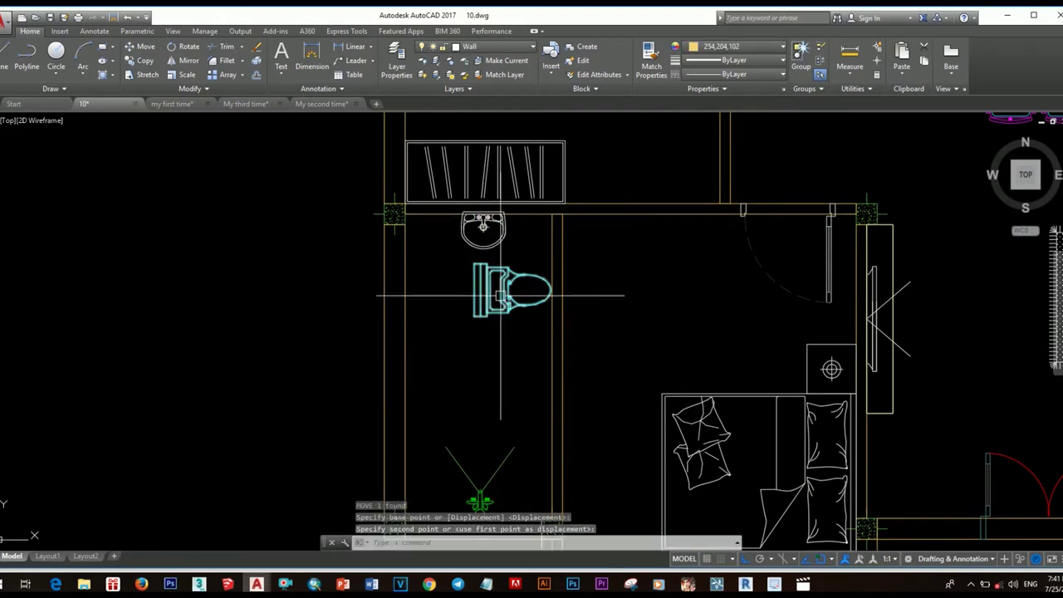
Step: Place the toilet below the sink and shift the sink against the top wall
click(419, 324)
click(483, 228)
scroll(484, 241, up, 5)
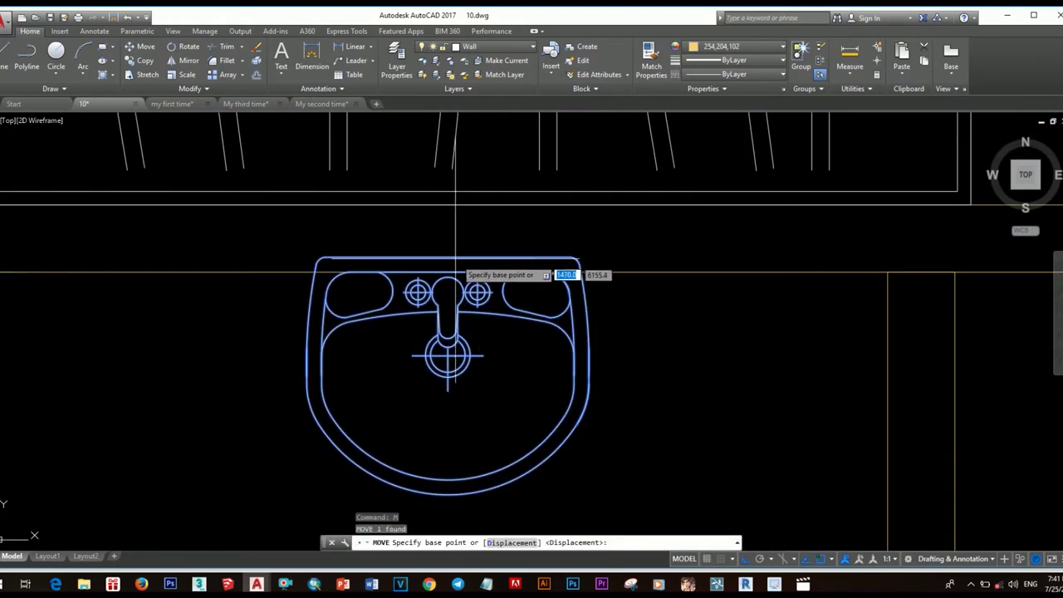
click(470, 286)
scroll(470, 286, down, 5)
click(460, 261)
scroll(670, 324, down, 5)
Step: Select another fixture in the plan and begin moving it
click(611, 449)
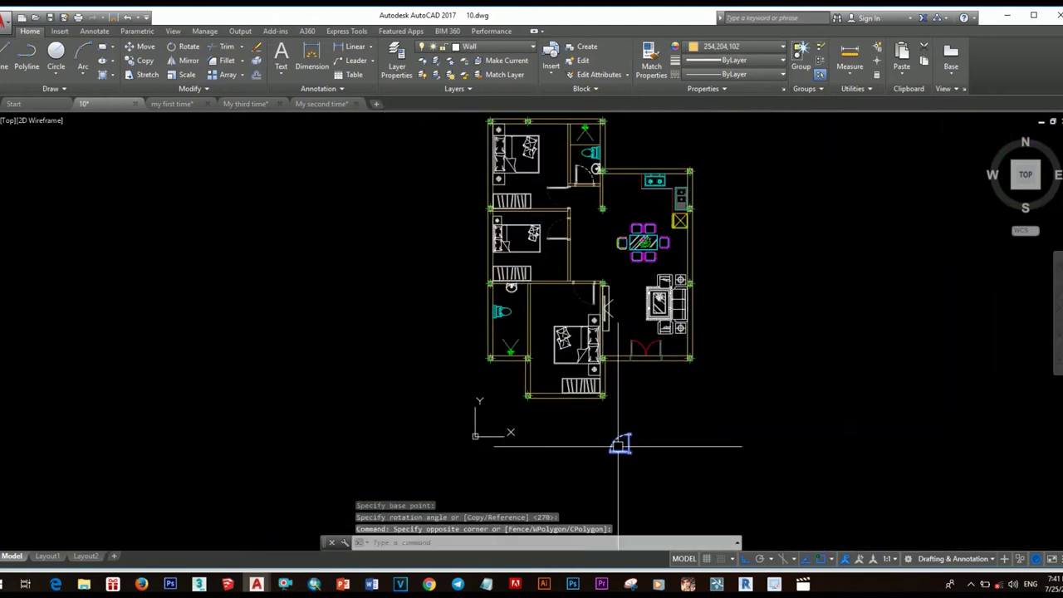
click(619, 446)
text(m)
key(space)
click(631, 441)
Step: Move the bathroom sink slightly lower along its wall
scroll(645, 434, up, 3)
scroll(545, 416, up, 3)
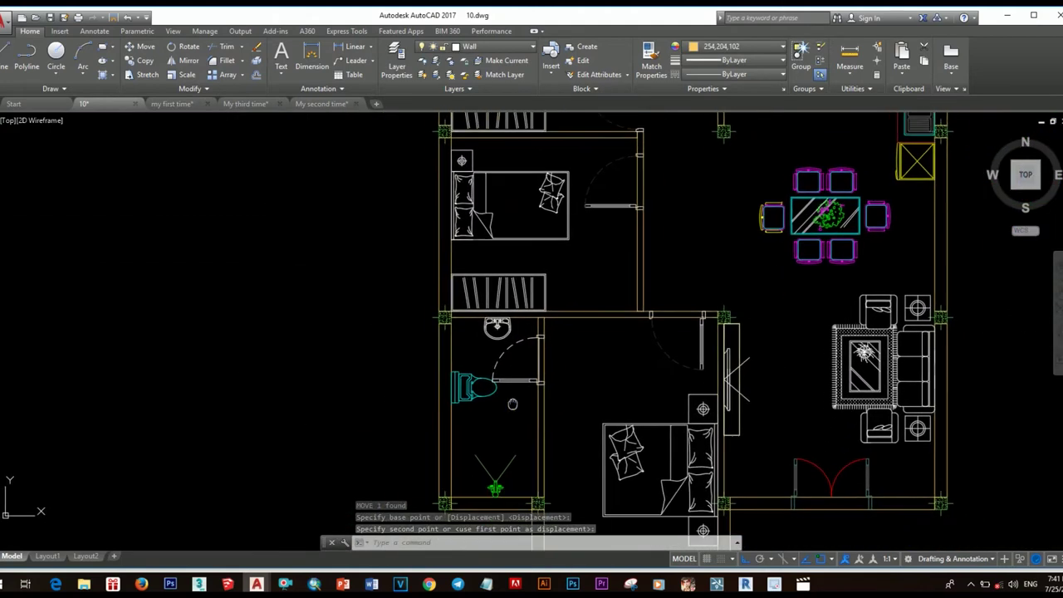
scroll(512, 404, up, 5)
click(537, 418)
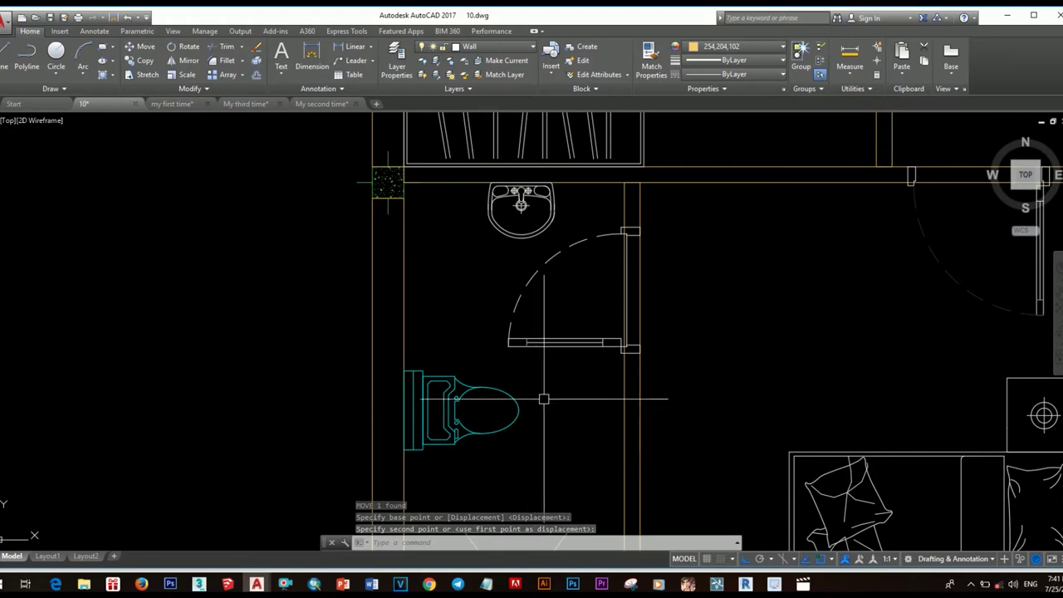
click(543, 400)
middle_drag(488, 256, 494, 364)
click(425, 335)
scroll(425, 334, down, 3)
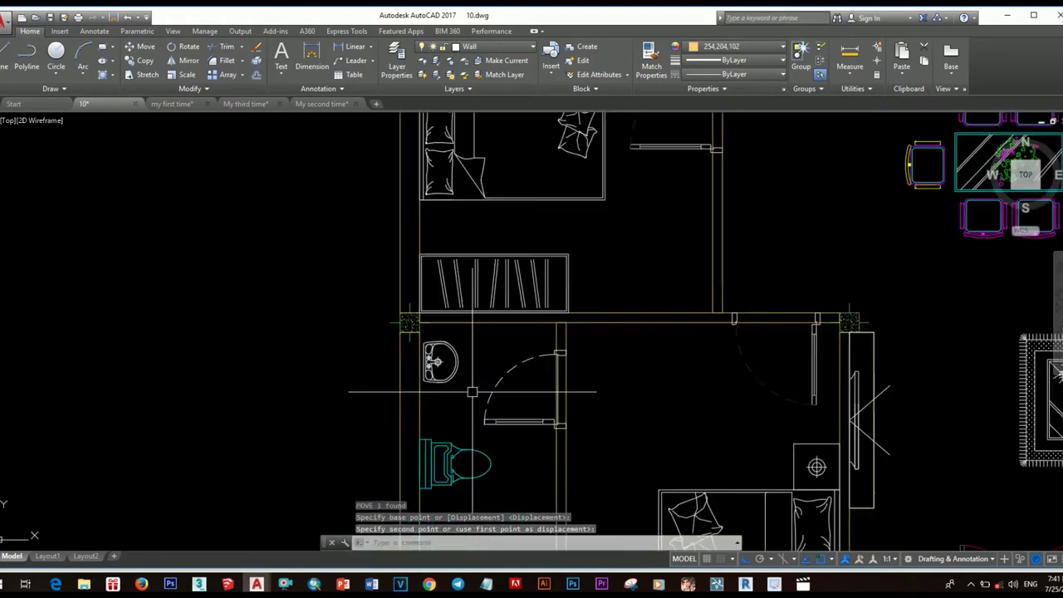
scroll(404, 360, up, 3)
click(404, 360)
scroll(392, 367, down, 3)
text(m)
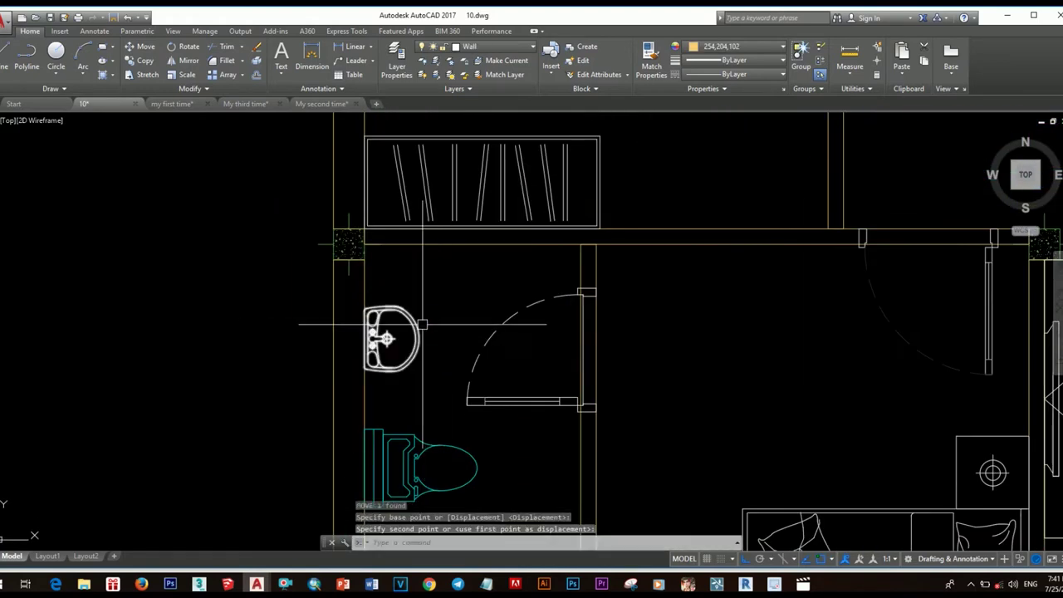
click(422, 324)
Step: Mirror the bathroom door so it swings to the other side
scroll(498, 328, down, 3)
click(544, 304)
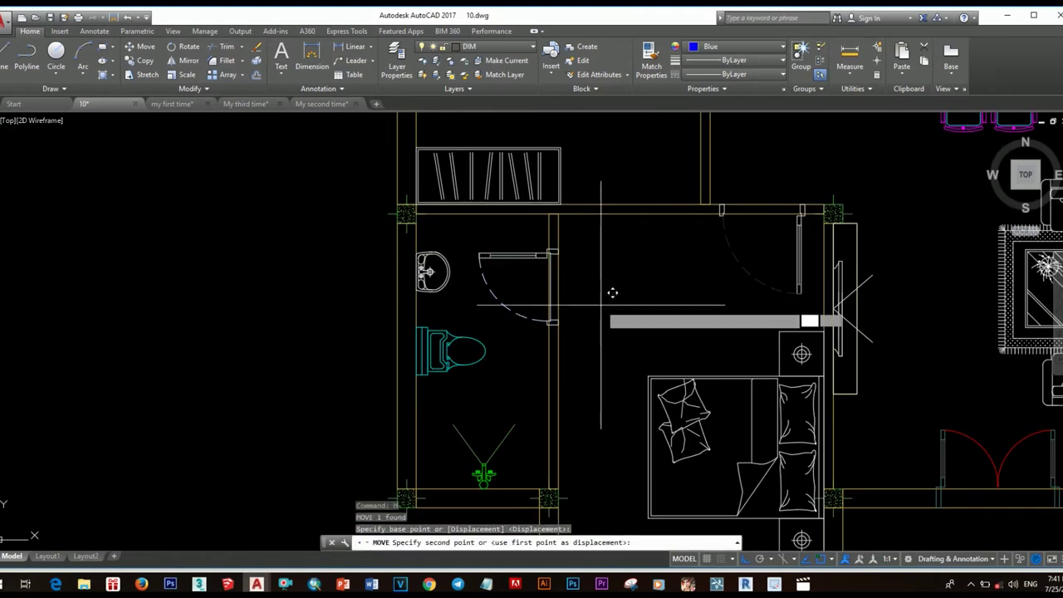
click(563, 335)
key(Escape)
Step: Trim the wall lines back at the bathroom door openings, then exit the trim command
text(tr)
key(Return)
scroll(465, 326, down, 3)
scroll(607, 351, up, 5)
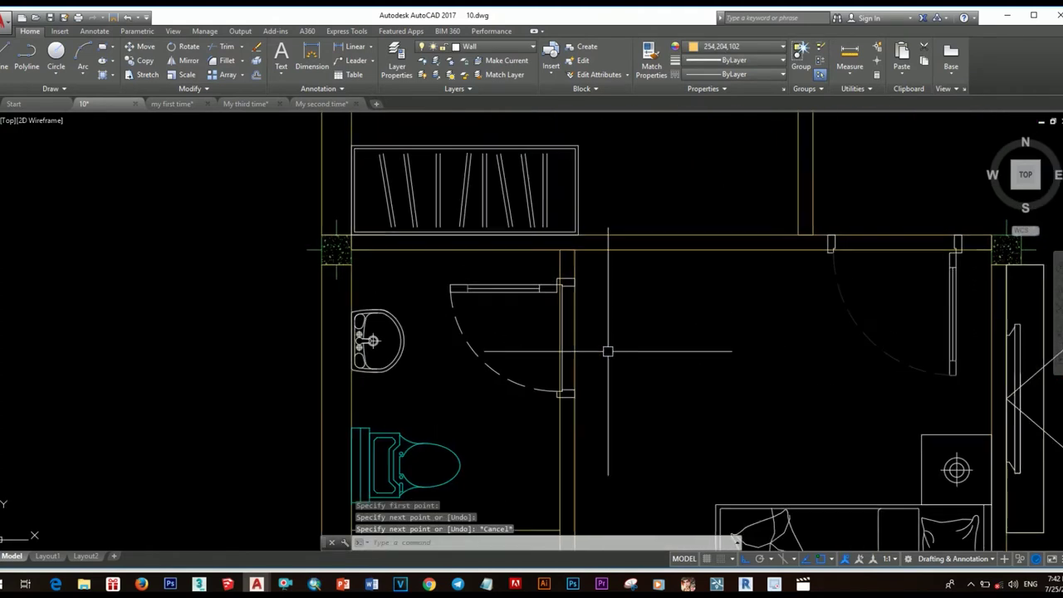
scroll(586, 299, up, 4)
scroll(598, 325, down, 3)
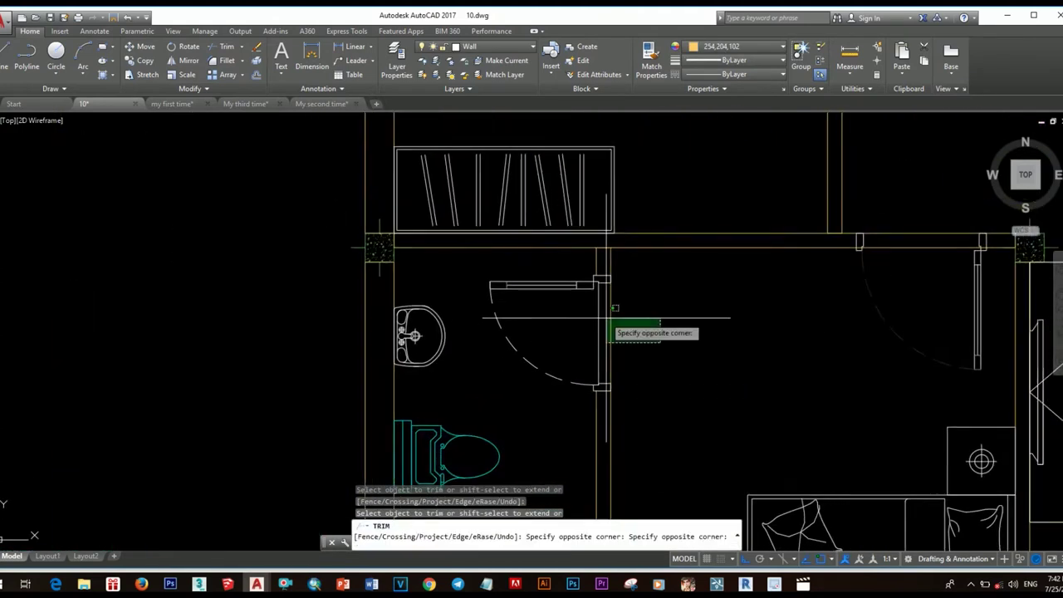
scroll(652, 311, up, 2)
scroll(748, 315, up, 1)
scroll(771, 314, down, 2)
scroll(593, 304, up, 2)
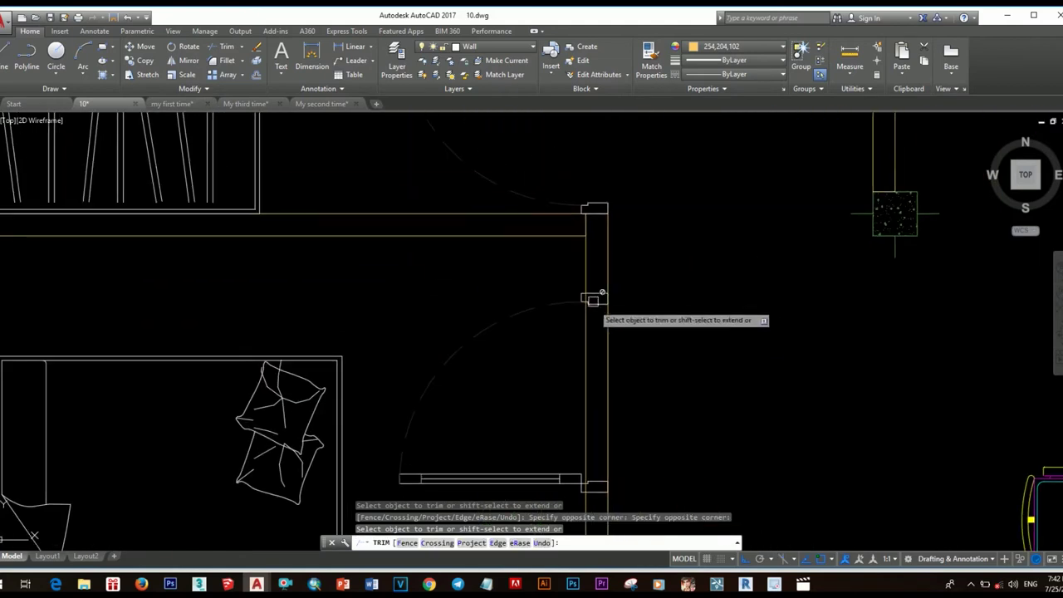
scroll(597, 369, up, 1)
scroll(597, 381, up, 2)
scroll(597, 381, down, 3)
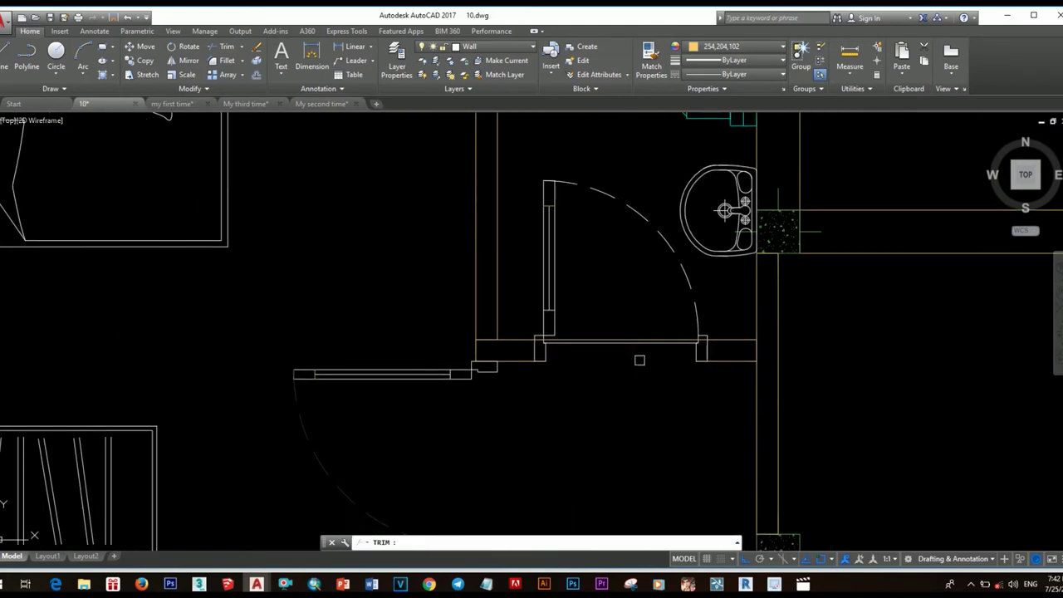
scroll(639, 360, up, 1)
scroll(622, 374, down, 2)
scroll(533, 396, down, 1)
scroll(549, 374, down, 3)
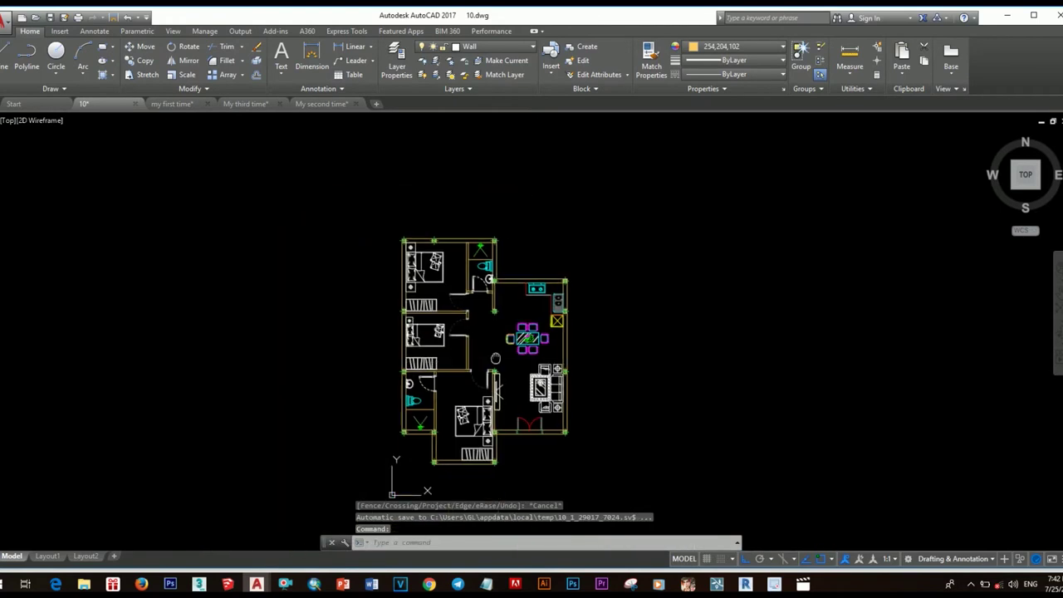
scroll(574, 348, up, 4)
scroll(590, 334, up, 2)
key(Return)
key(Return)
key(Return)
scroll(581, 348, down, 1)
key(Escape)
scroll(478, 390, down, 3)
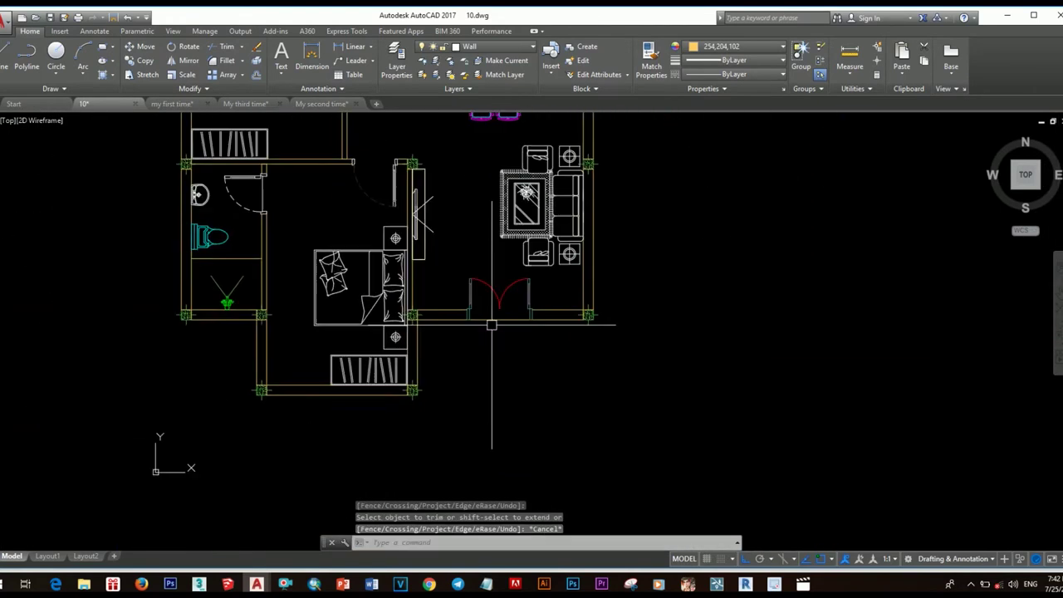
scroll(490, 395, down, 2)
scroll(498, 399, down, 1)
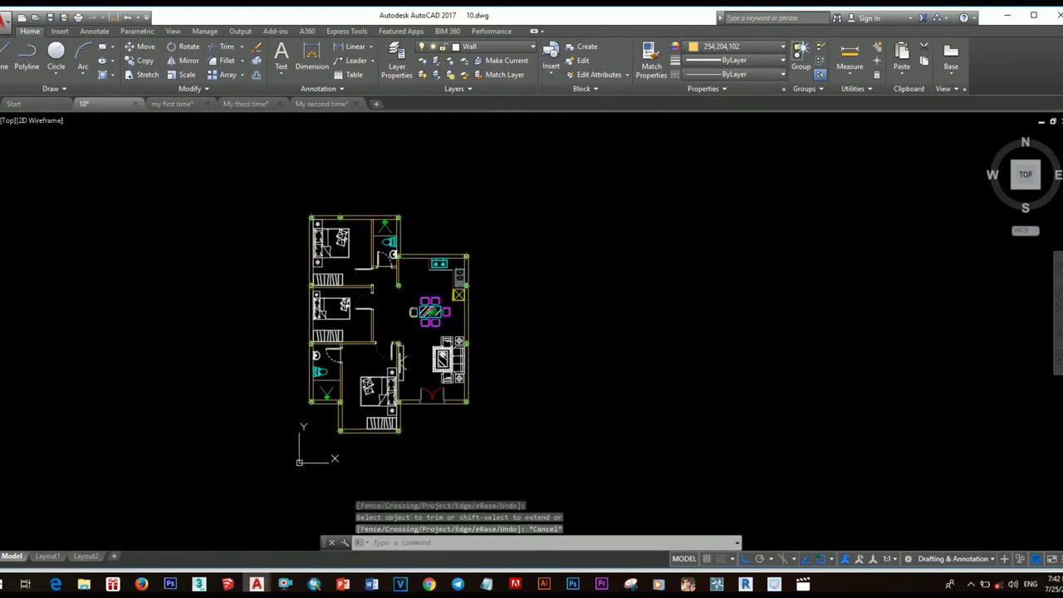
scroll(418, 359, up, 1)
scroll(423, 353, up, 2)
Step: Make Window the current layer
scroll(450, 336, up, 1)
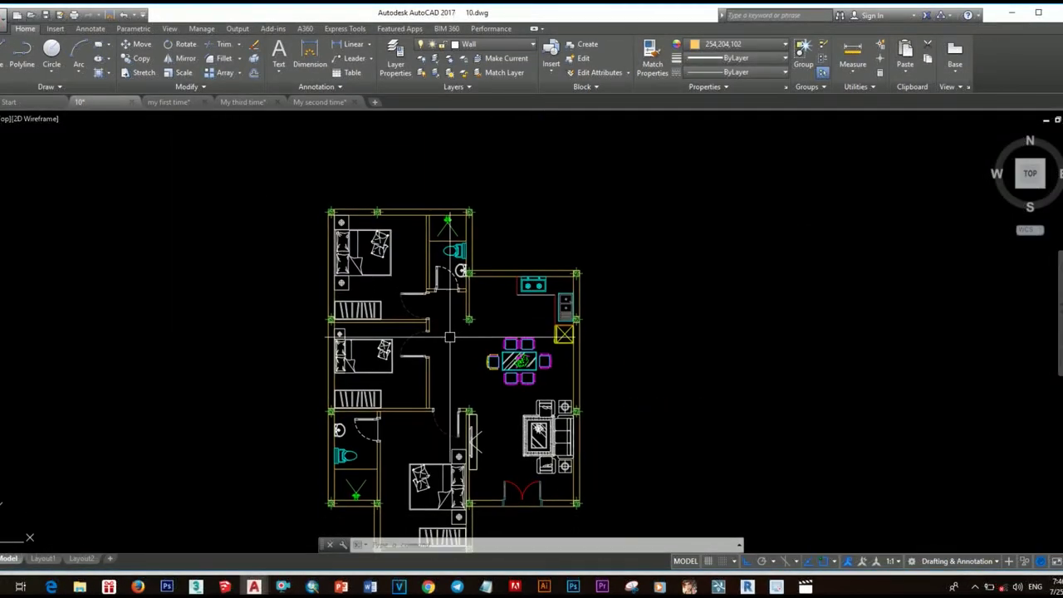
scroll(449, 336, up, 2)
middle_drag(332, 249, 449, 249)
scroll(378, 223, down, 2)
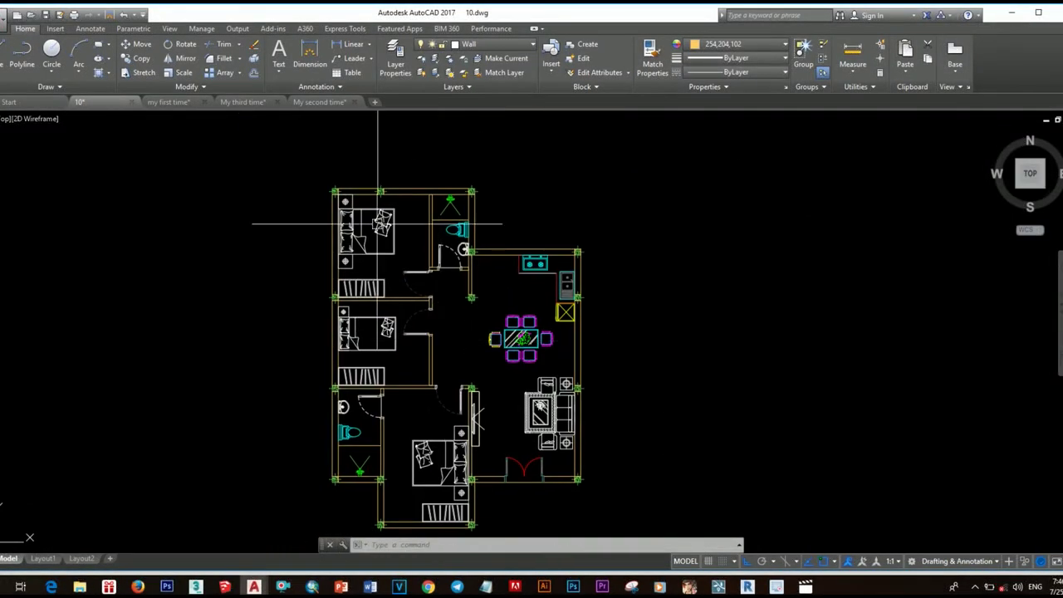
click(502, 43)
scroll(619, 199, up, 3)
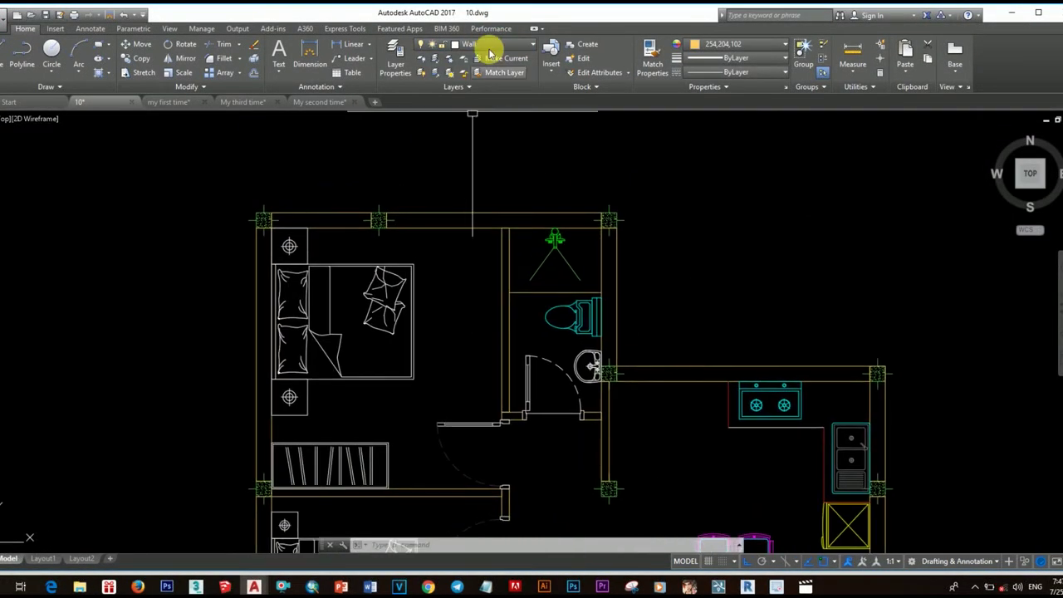
click(486, 47)
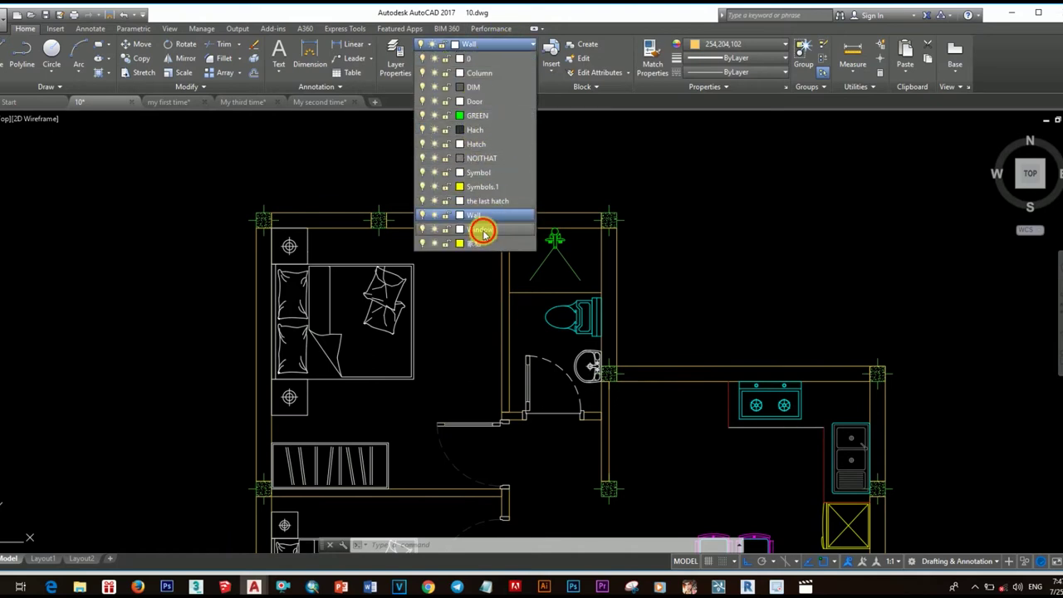
click(482, 229)
Step: Set the current drawing colour to light red 242,113,114
click(735, 44)
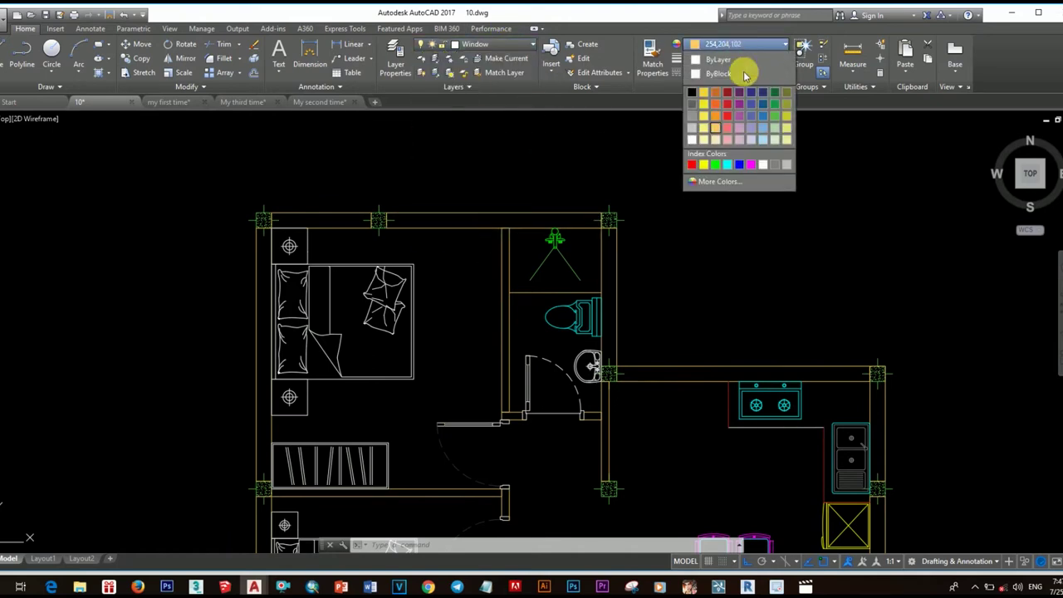
click(727, 127)
scroll(372, 272, up, 1)
scroll(371, 272, down, 2)
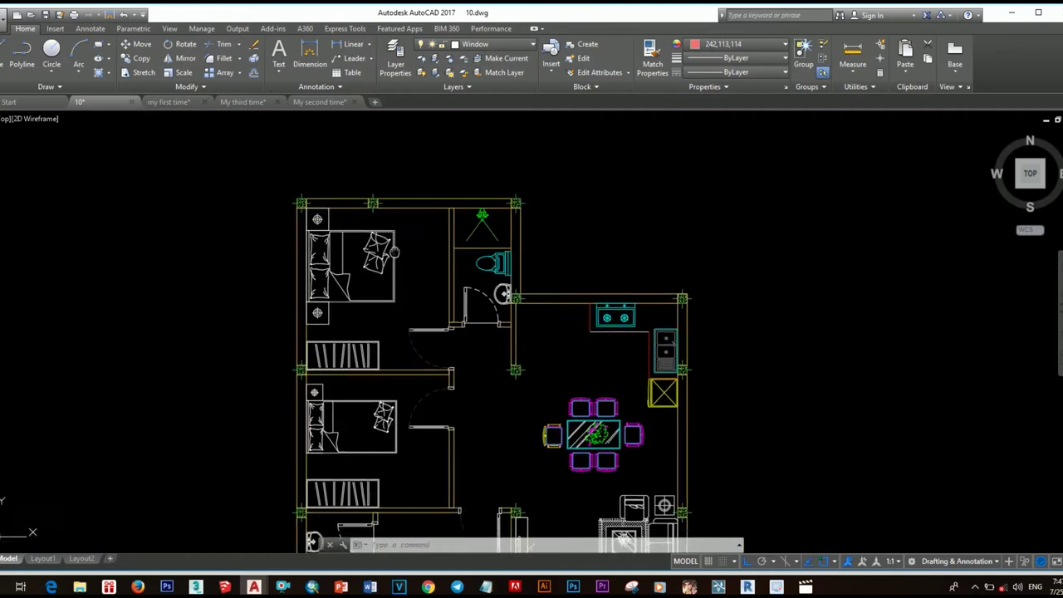
scroll(465, 166, down, 2)
middle_drag(436, 259, 452, 285)
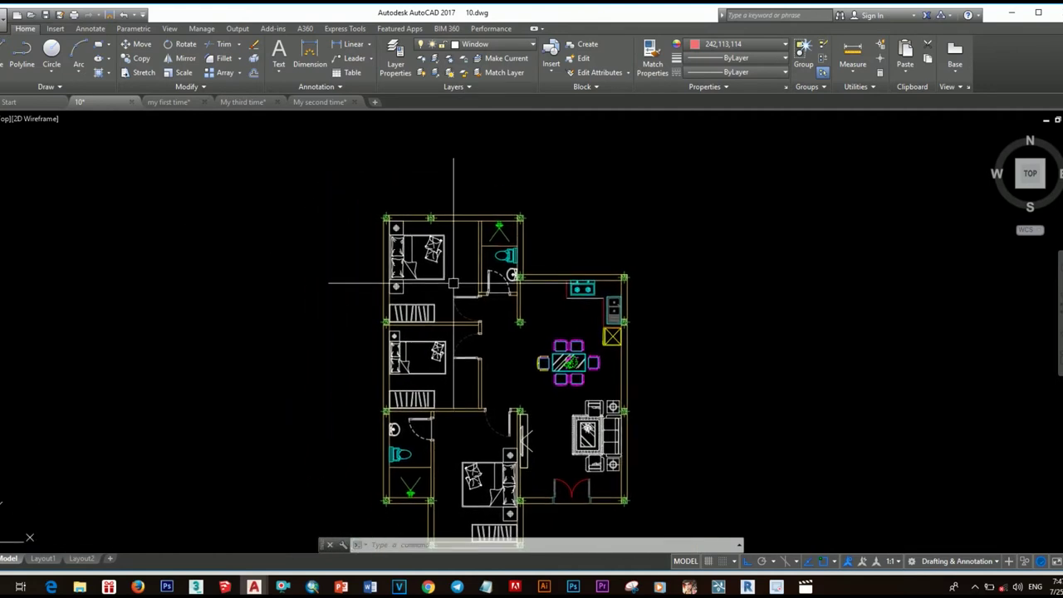
scroll(462, 225, up, 4)
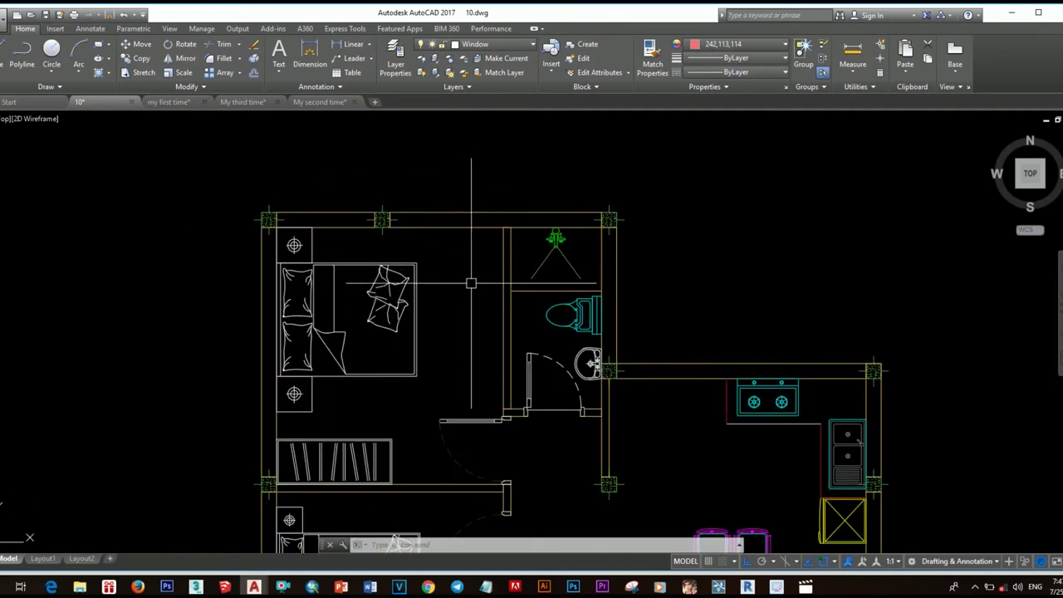
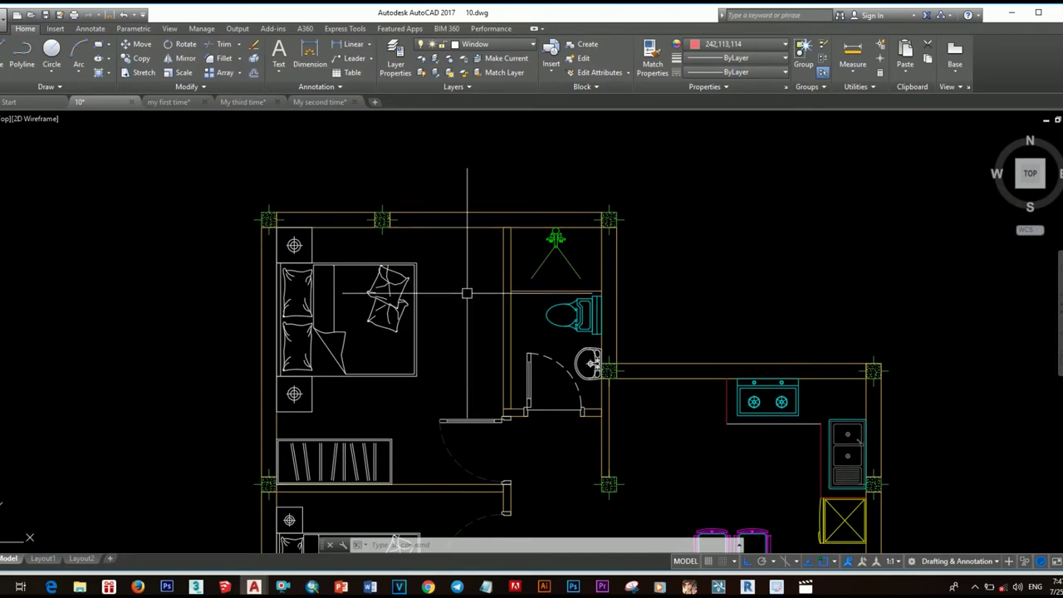
Step: Finish the vertical jamb line and offset it by 50 to make three parallel lines
scroll(467, 294, up, 2)
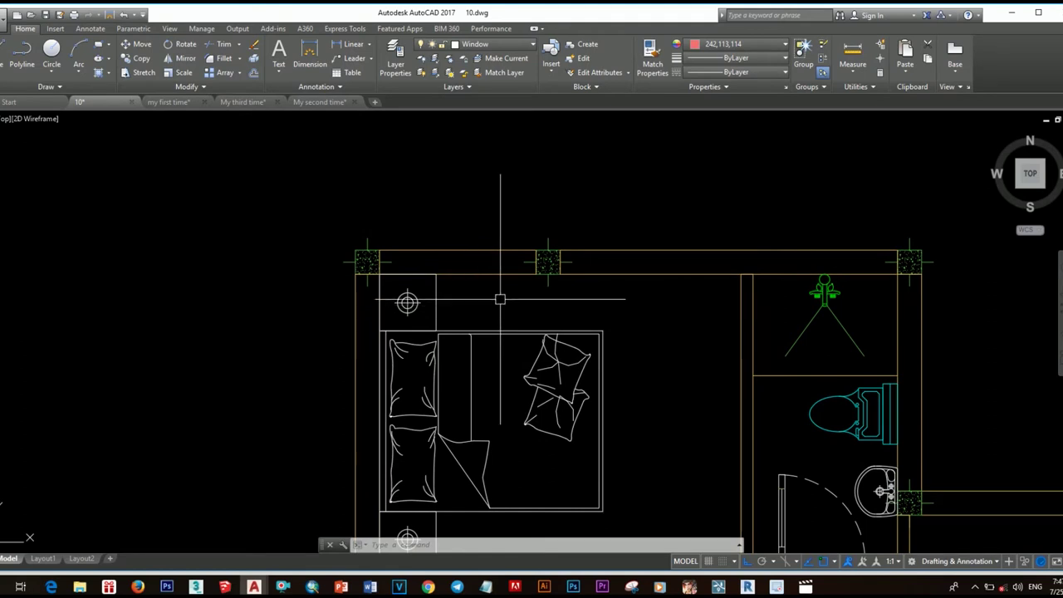
scroll(415, 276, up, 4)
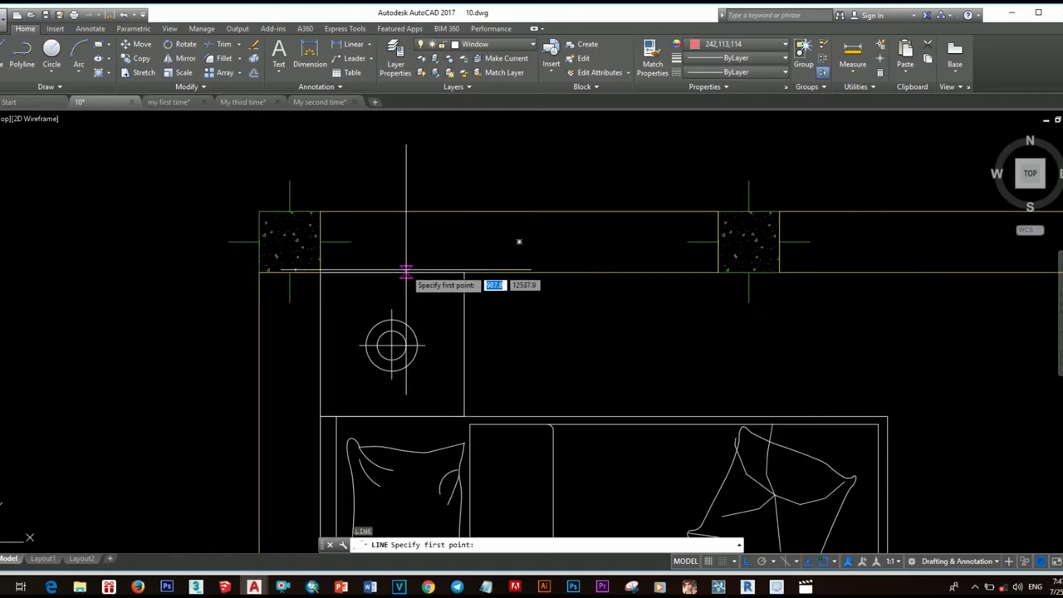
key(Escape)
click(527, 243)
text(o)
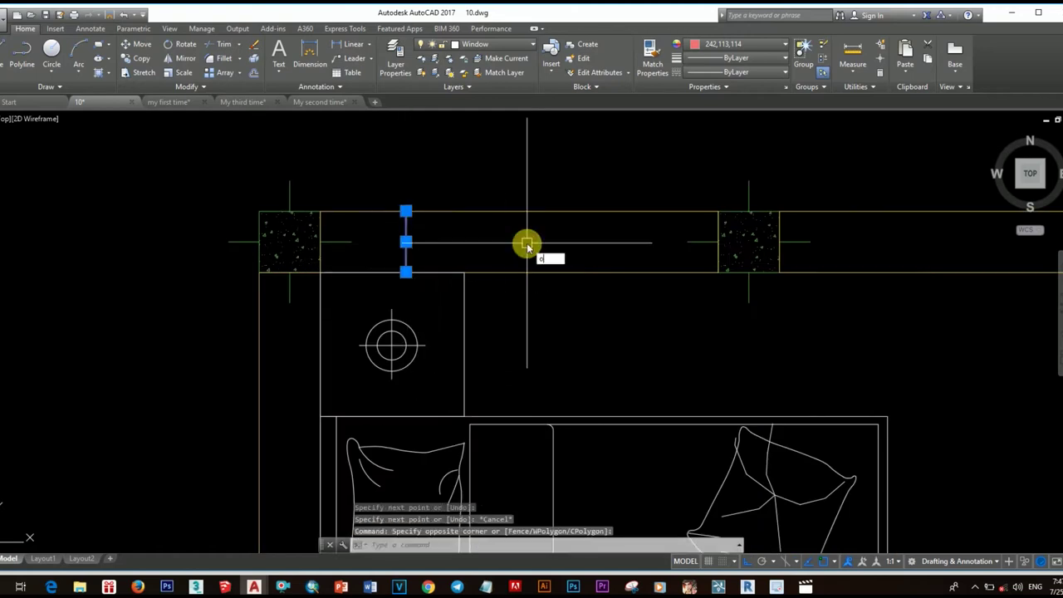
key(Return)
key(Return)
click(521, 243)
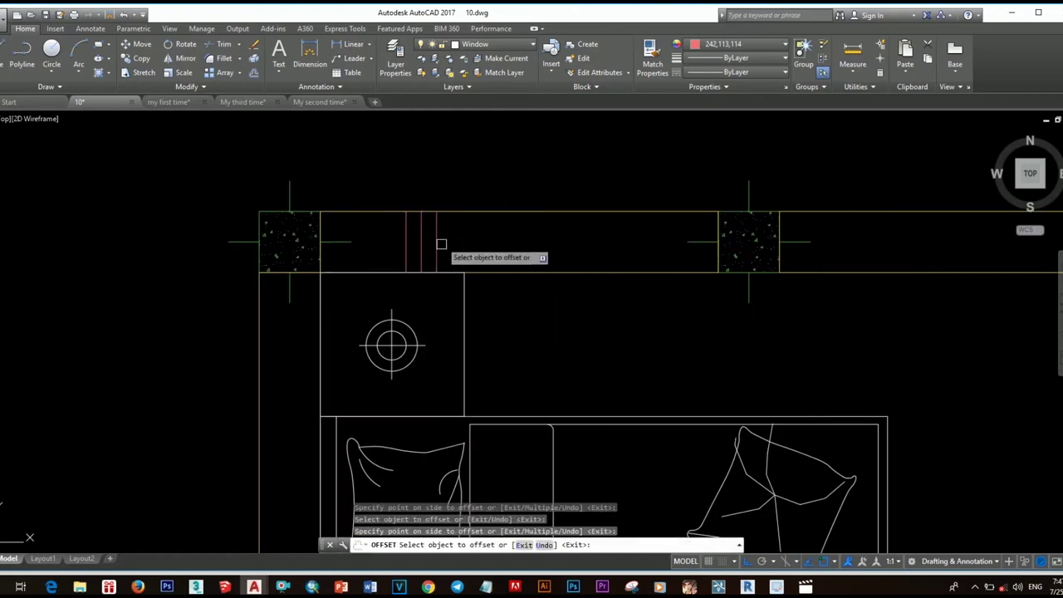
scroll(441, 244, up, 2)
key(Escape)
scroll(475, 268, down, 3)
scroll(446, 269, up, 4)
scroll(392, 261, down, 2)
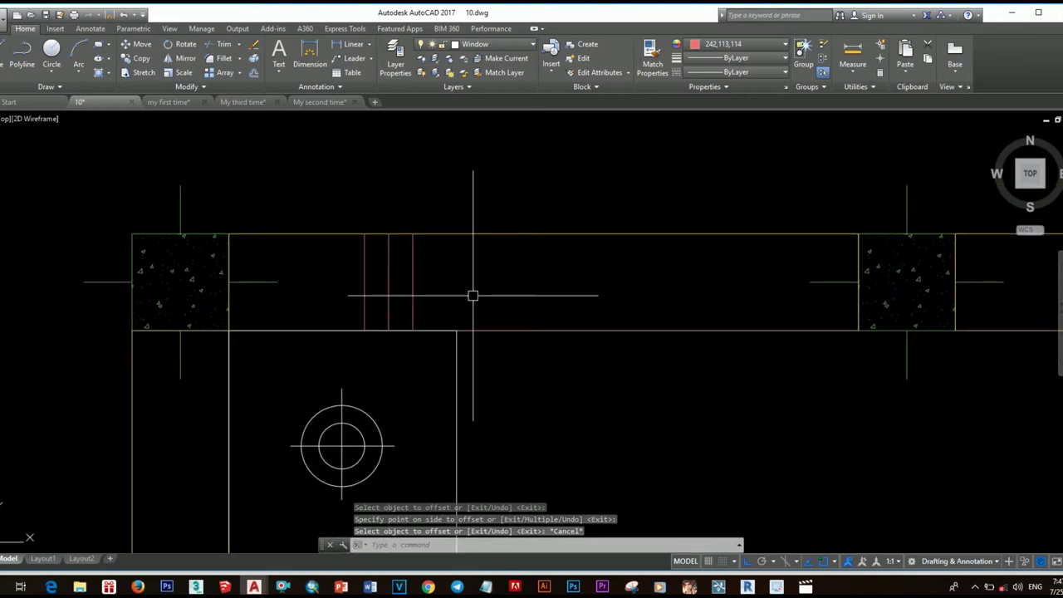
Step: Copy the three jamb lines 800 units to the right
drag(466, 295, 357, 287)
key(Return)
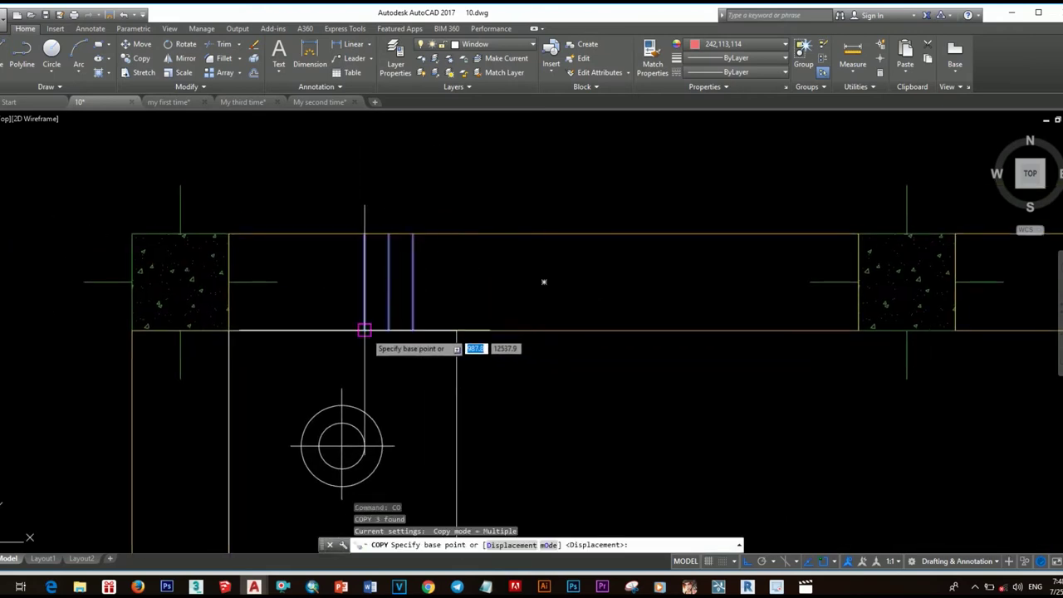
click(364, 329)
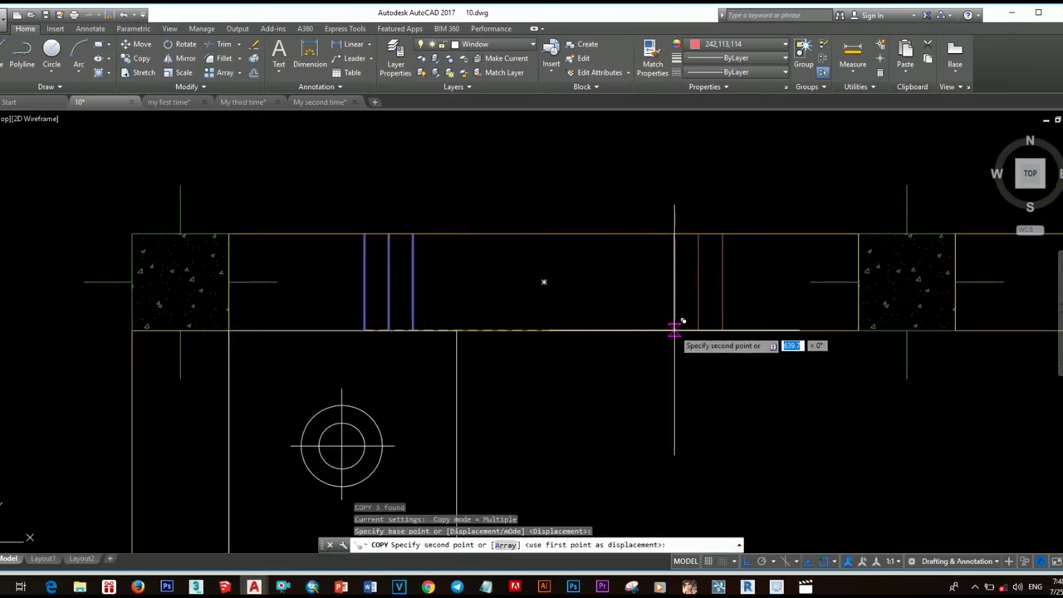
key(Return)
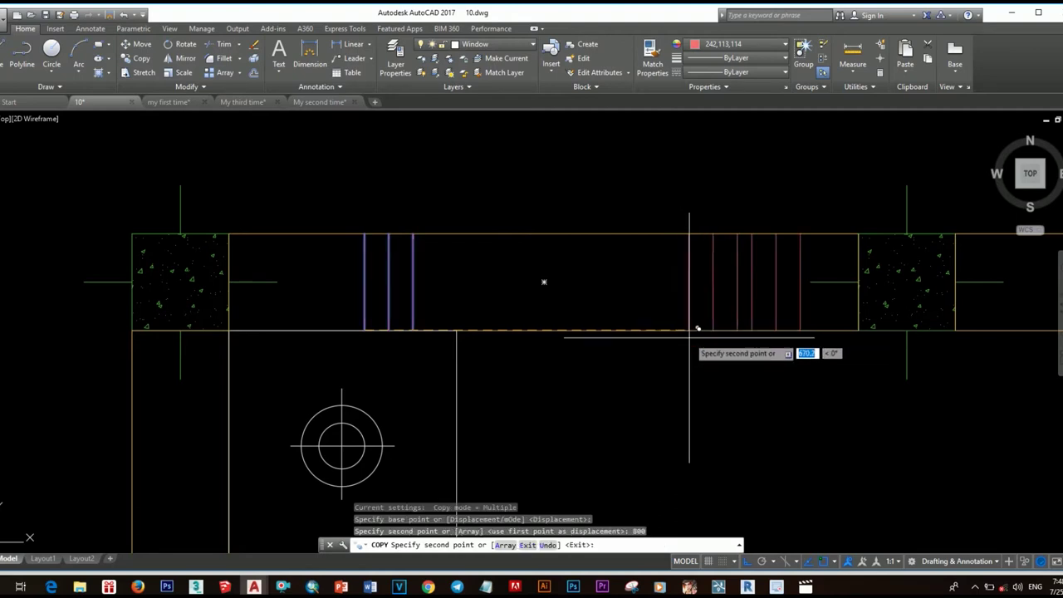
key(Escape)
text(l)
key(Return)
Step: Draw a horizontal line across the opening and offset it into three glazing lines
click(397, 288)
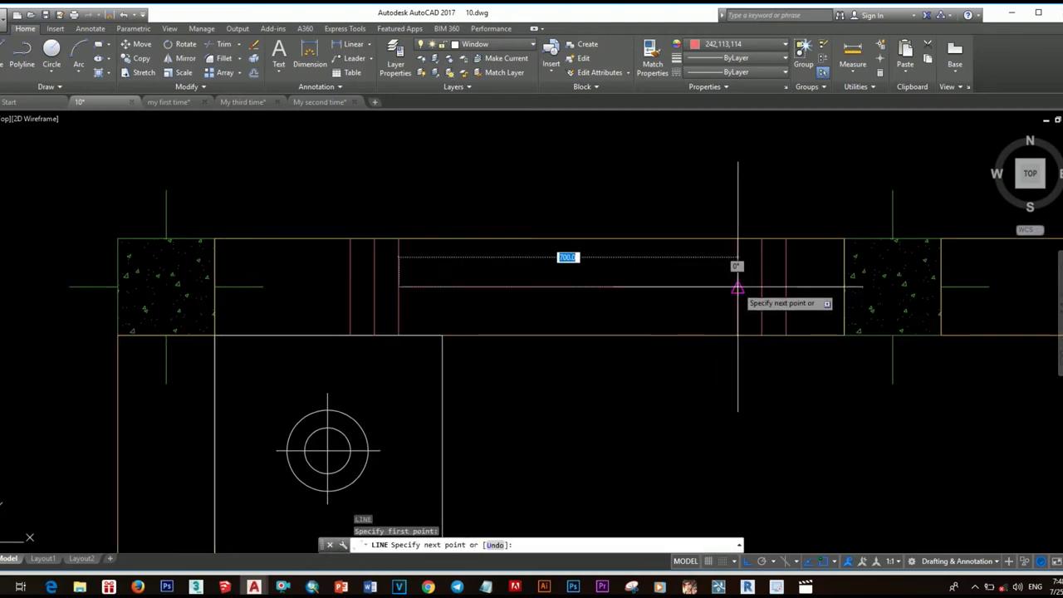
click(737, 282)
key(Escape)
click(666, 274)
key(Return)
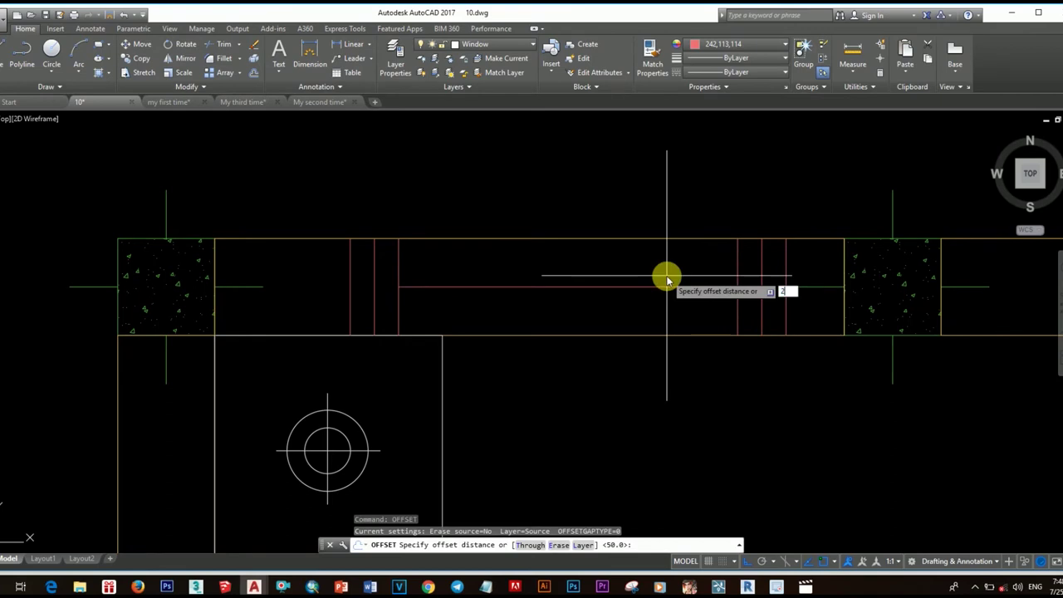
click(666, 264)
key(Escape)
scroll(739, 318, up, 1)
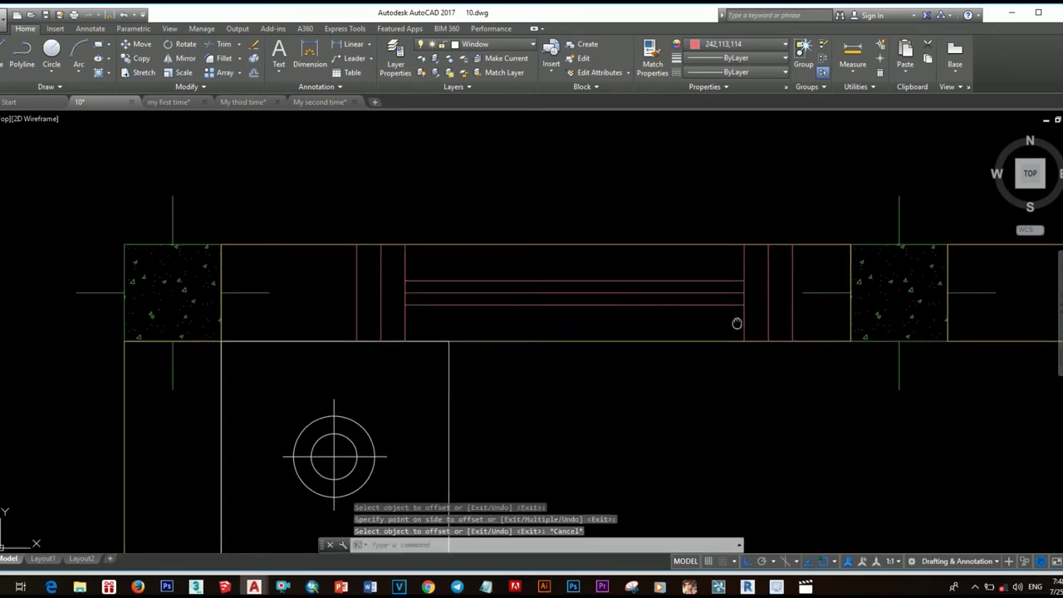
scroll(759, 332, up, 2)
Step: Extend the horizontal glazing lines to the left and right inner jambs
click(781, 306)
click(196, 297)
click(162, 328)
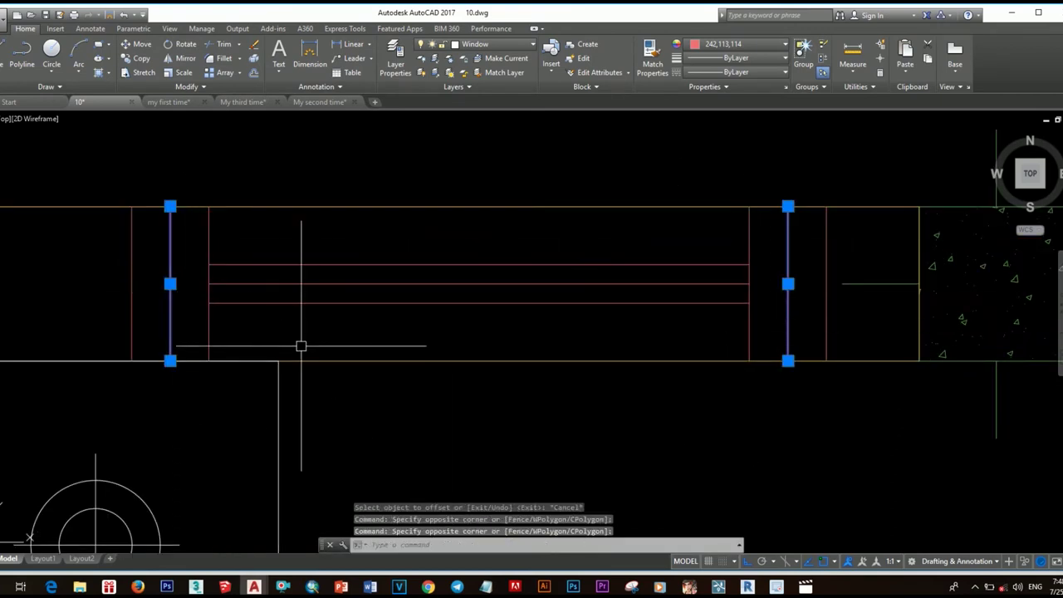
text(ex)
key(Return)
drag(280, 332, 268, 269)
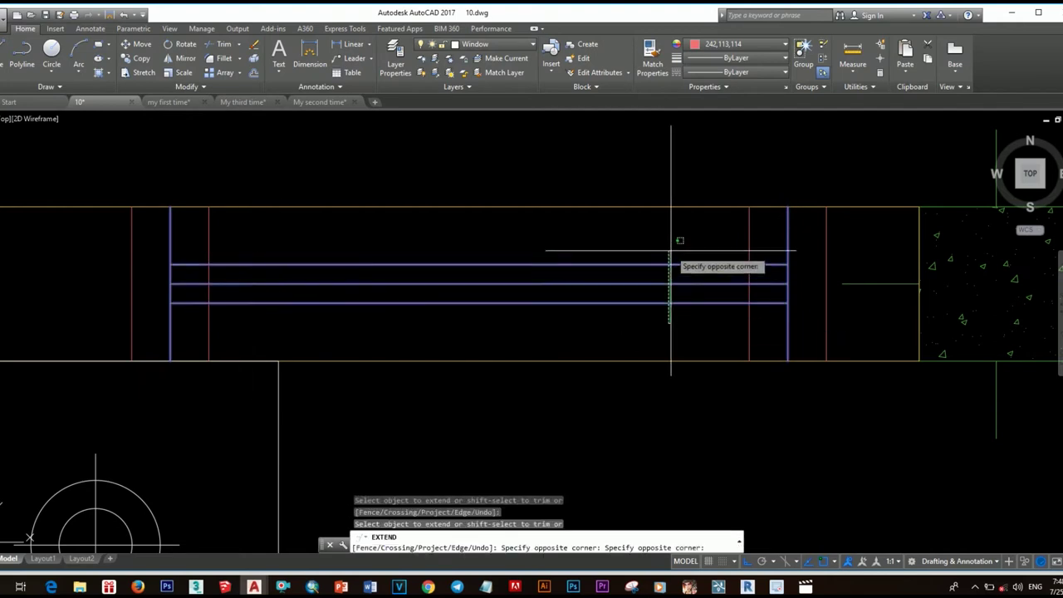
drag(676, 244, 761, 341)
key(Escape)
text(tr)
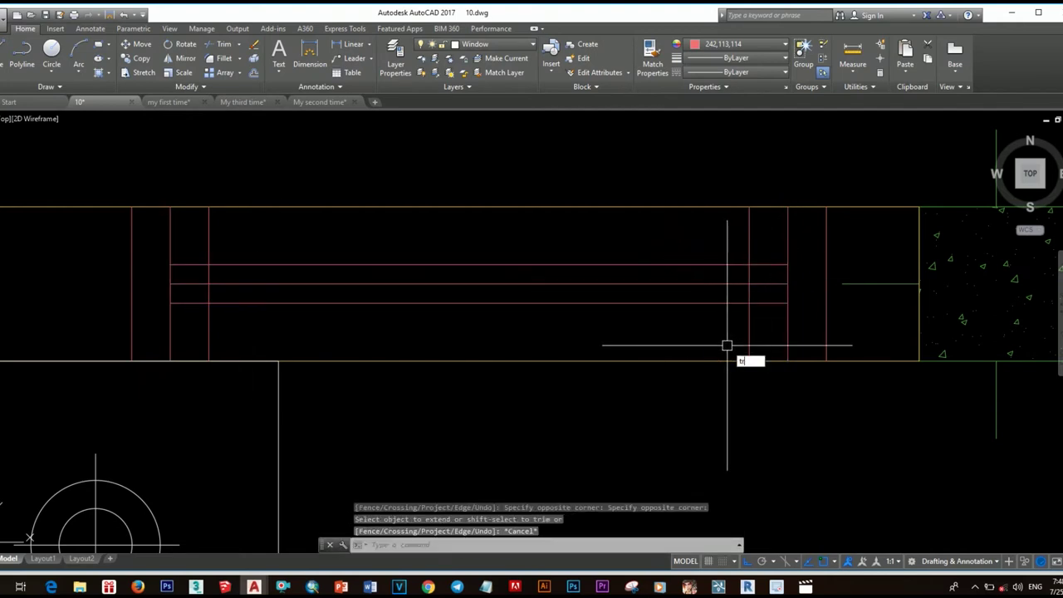
Step: Trim the glazing line ends that cross past the jambs
key(Return)
mouse_move(764, 287)
mouse_down()
mouse_move(726, 228)
mouse_move(501, 330)
mouse_up()
middle_drag(227, 224, 521, 224)
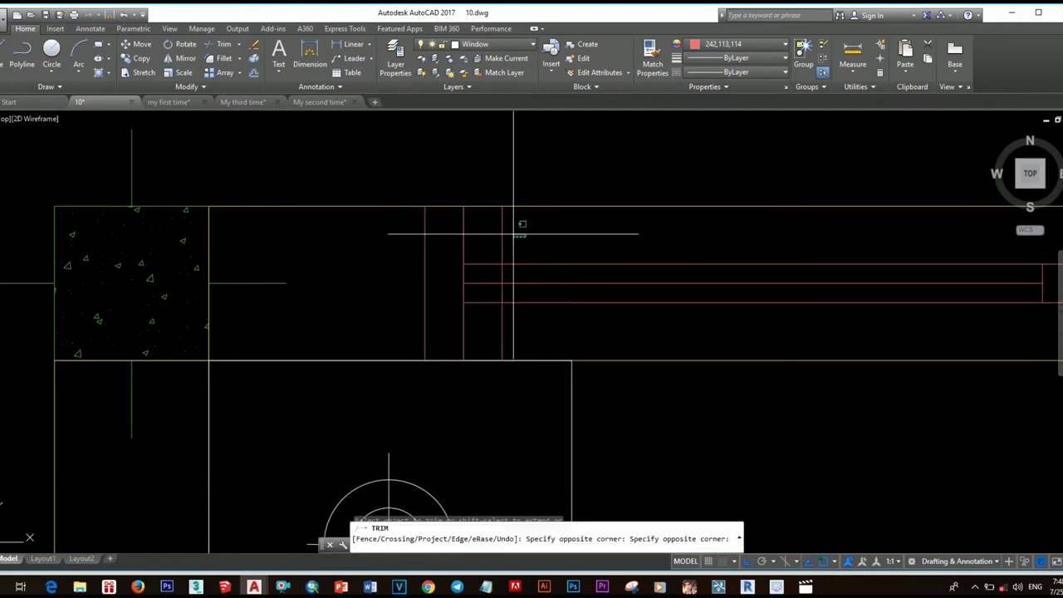
scroll(499, 332, down, 3)
scroll(498, 332, up, 3)
Step: Copy the finished window by its midpoint into other openings and beside the plan
key(Escape)
click(346, 235)
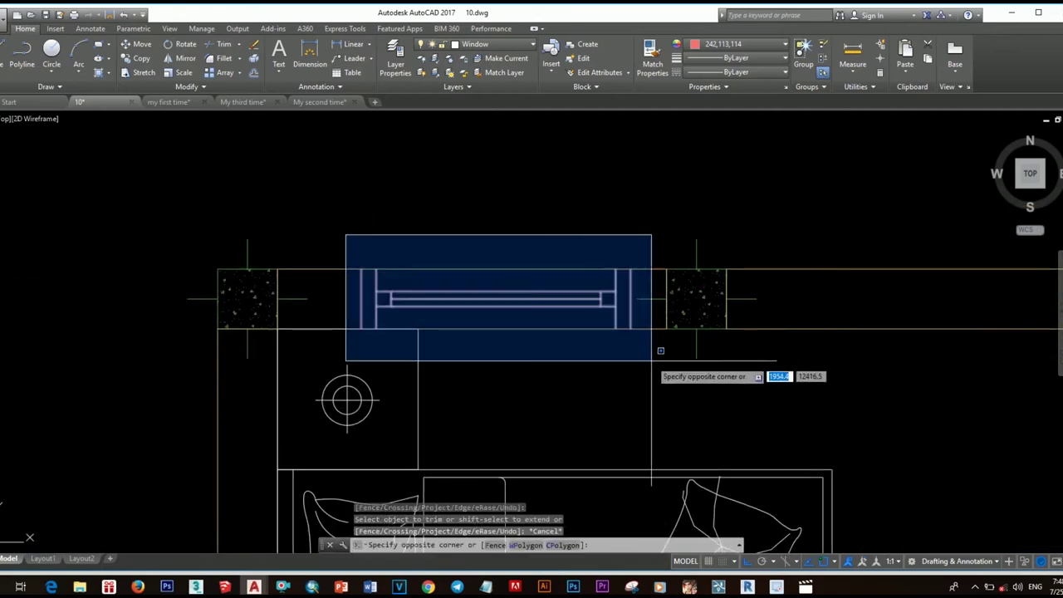
click(651, 361)
text(o)
key(Return)
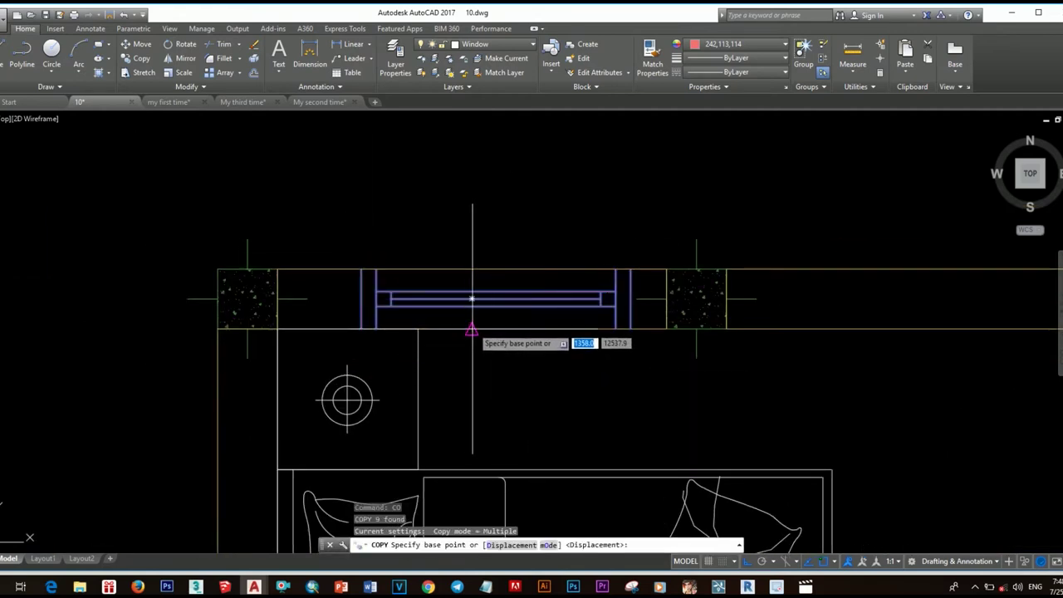
click(472, 328)
scroll(472, 329, down, 2)
scroll(603, 331, down, 3)
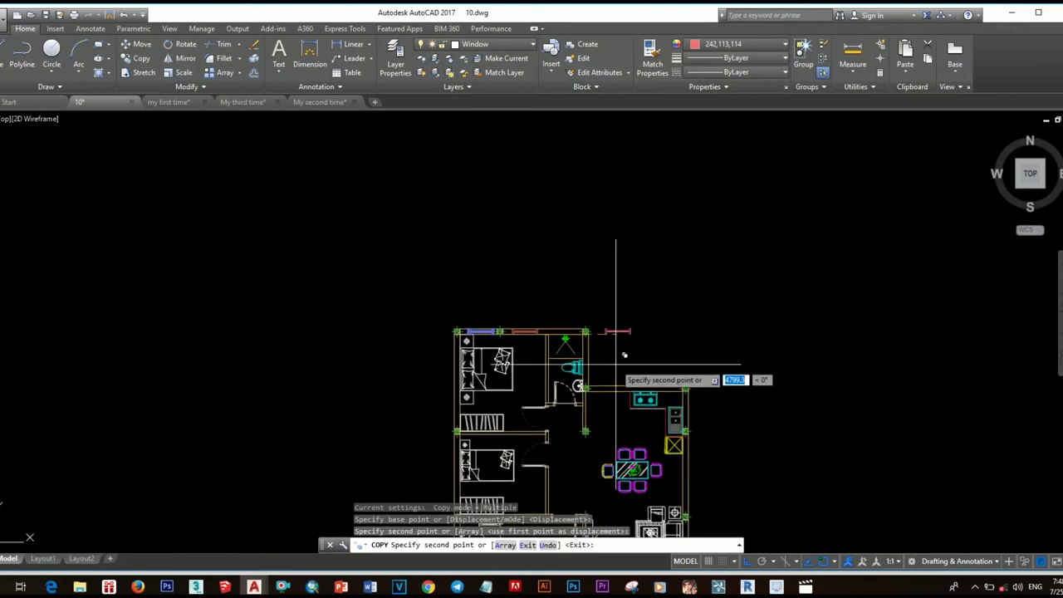
scroll(687, 334, up, 2)
scroll(680, 340, up, 2)
scroll(682, 333, down, 2)
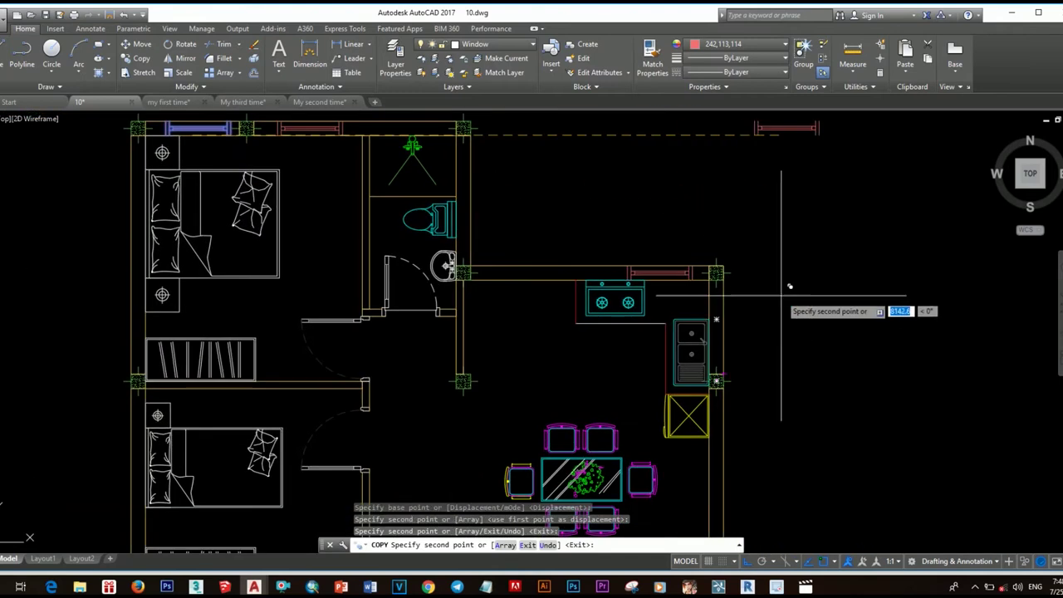
key(Escape)
scroll(706, 261, up, 2)
click(770, 310)
Step: Rotate the spare window 90 degrees upright and move it into the kitchen's right wall
click(719, 270)
text(ro)
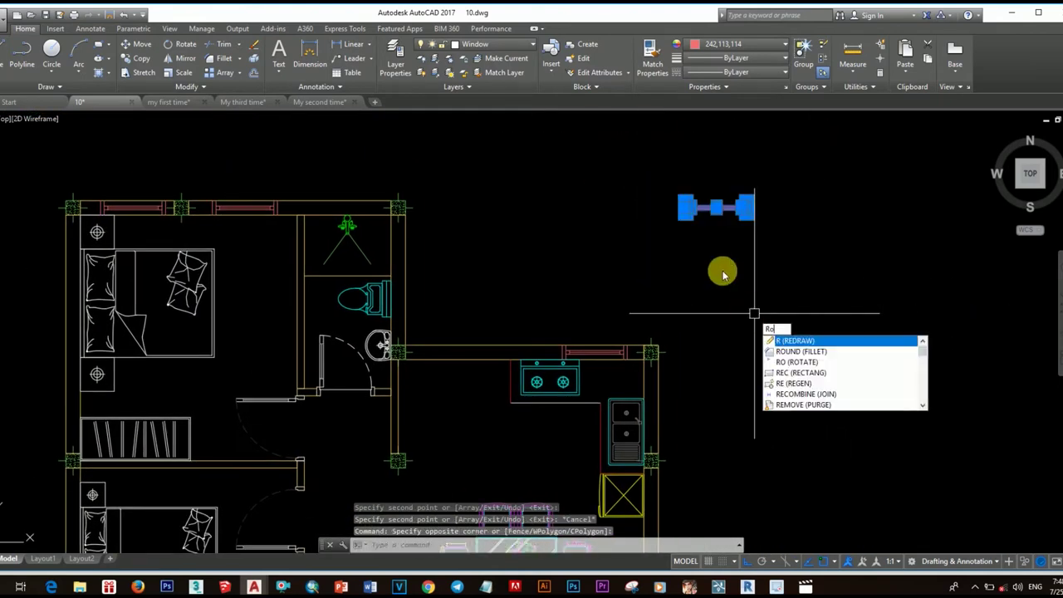
key(Return)
click(772, 202)
key(Return)
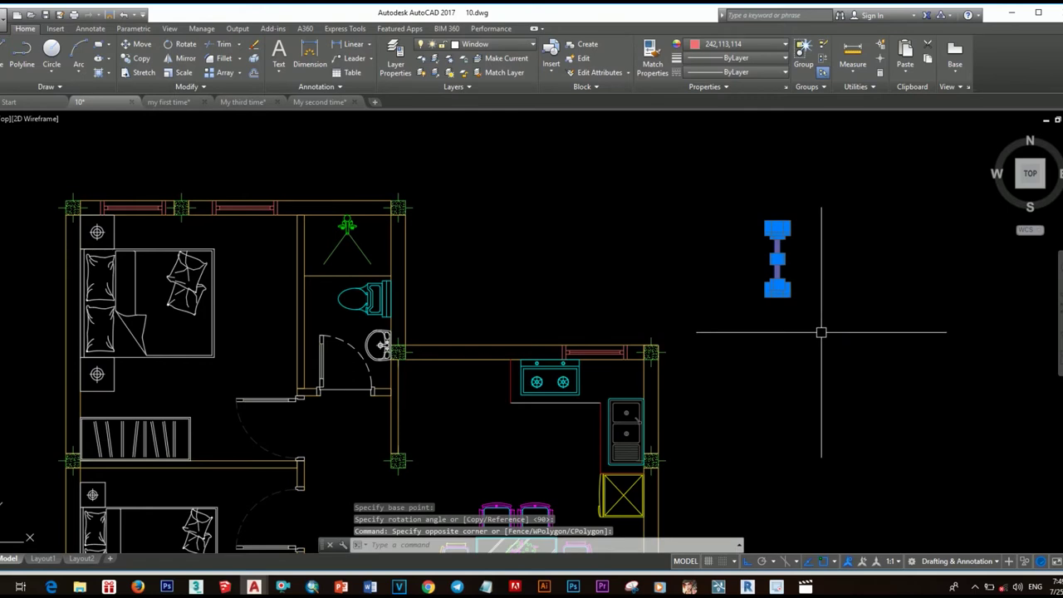
text(m)
key(Return)
scroll(772, 230, up, 3)
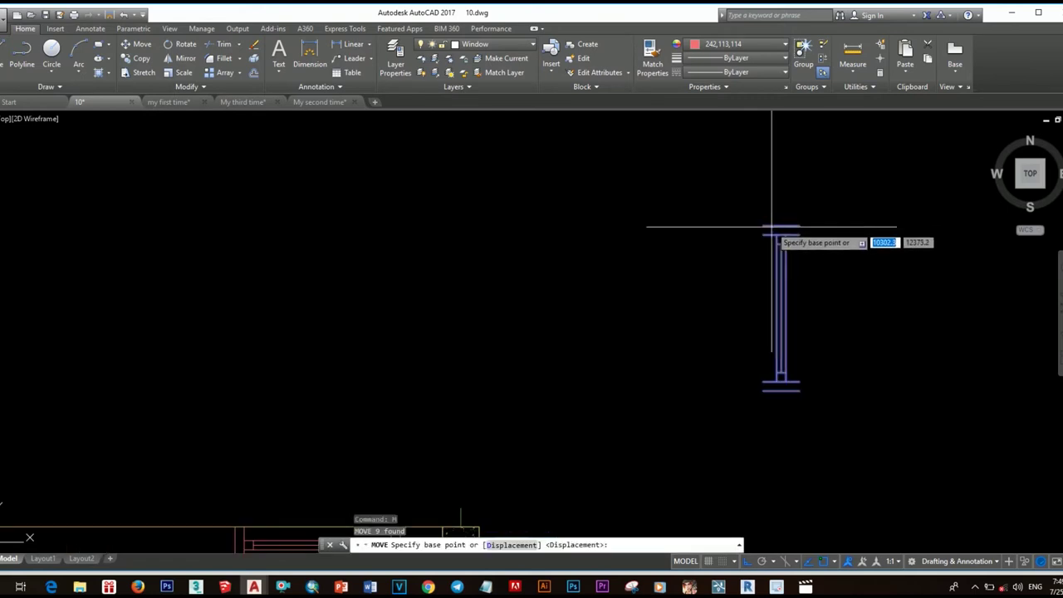
click(772, 232)
scroll(691, 274, down, 1)
click(692, 259)
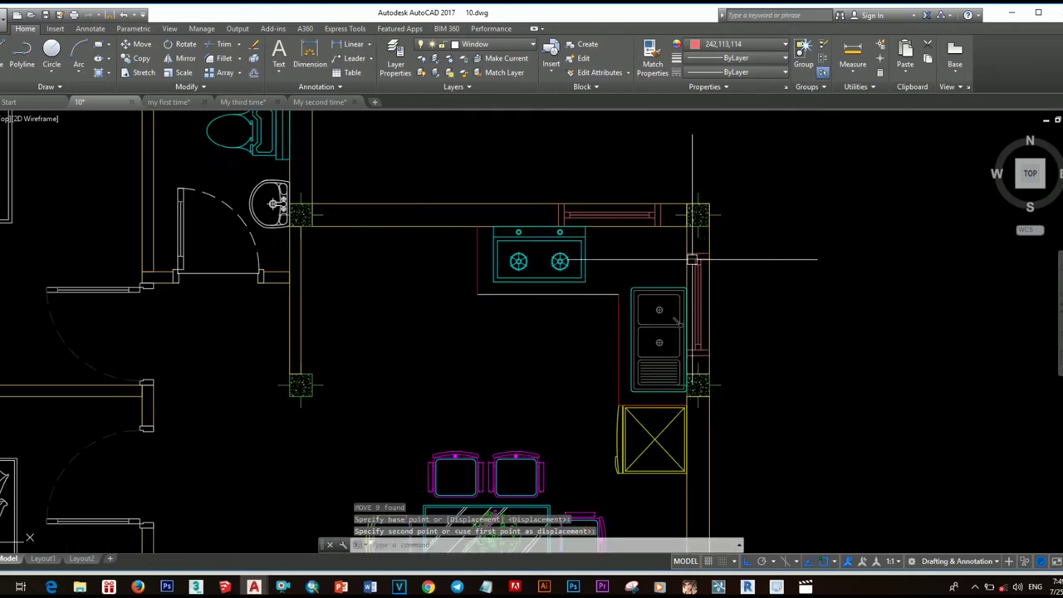
scroll(716, 350, up, 4)
scroll(715, 350, down, 2)
Step: Copy the kitchen wall window further down the right exterior wall
click(703, 378)
click(678, 209)
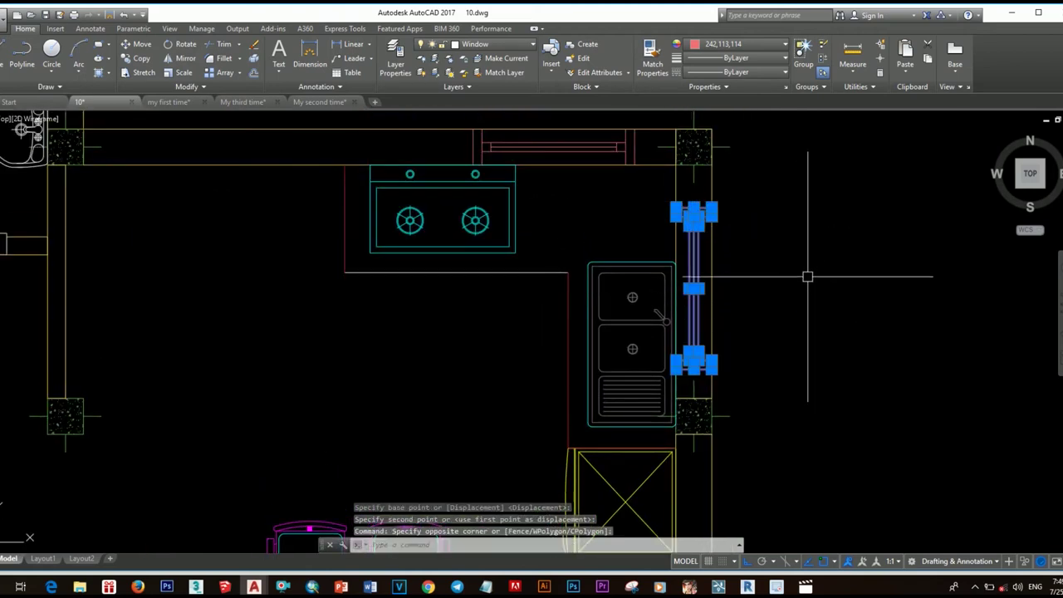
text(c)
key(Return)
click(688, 215)
scroll(681, 335, down, 3)
scroll(690, 311, up, 2)
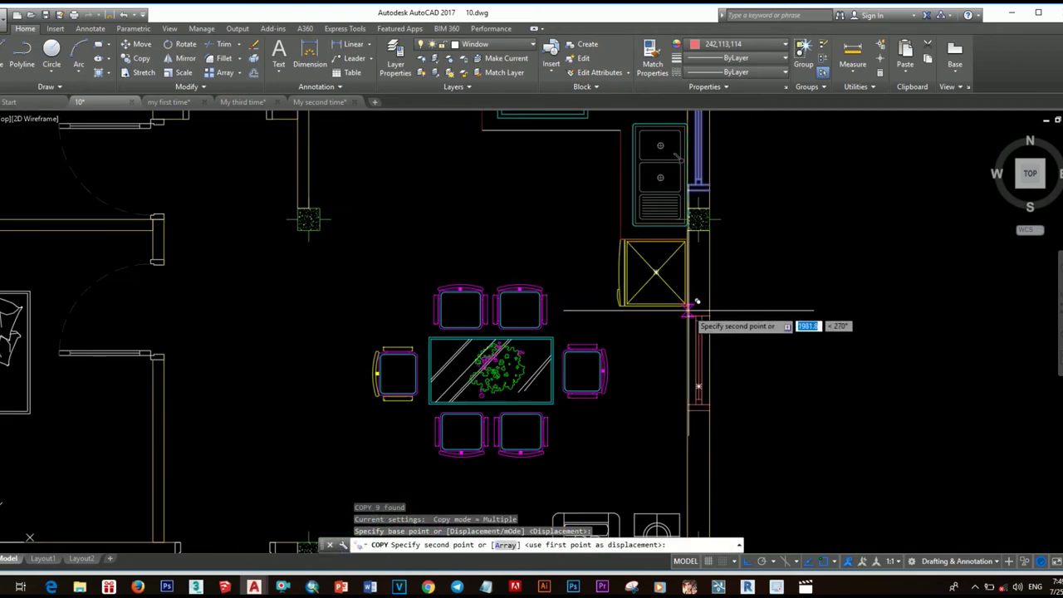
scroll(694, 324, down, 4)
scroll(746, 355, up, 2)
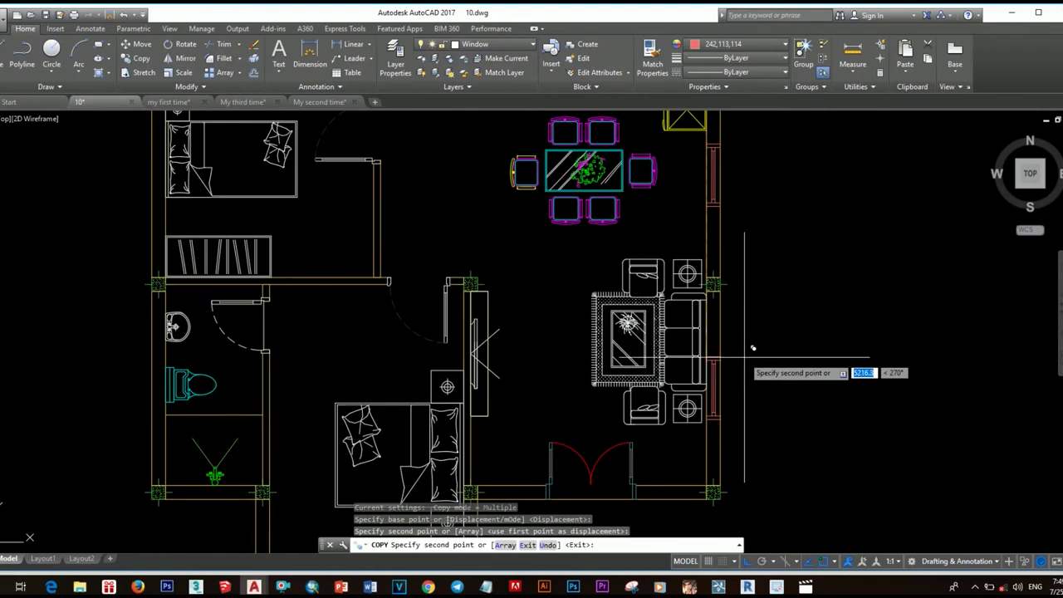
scroll(752, 348, down, 2)
scroll(794, 327, up, 2)
scroll(778, 304, down, 2)
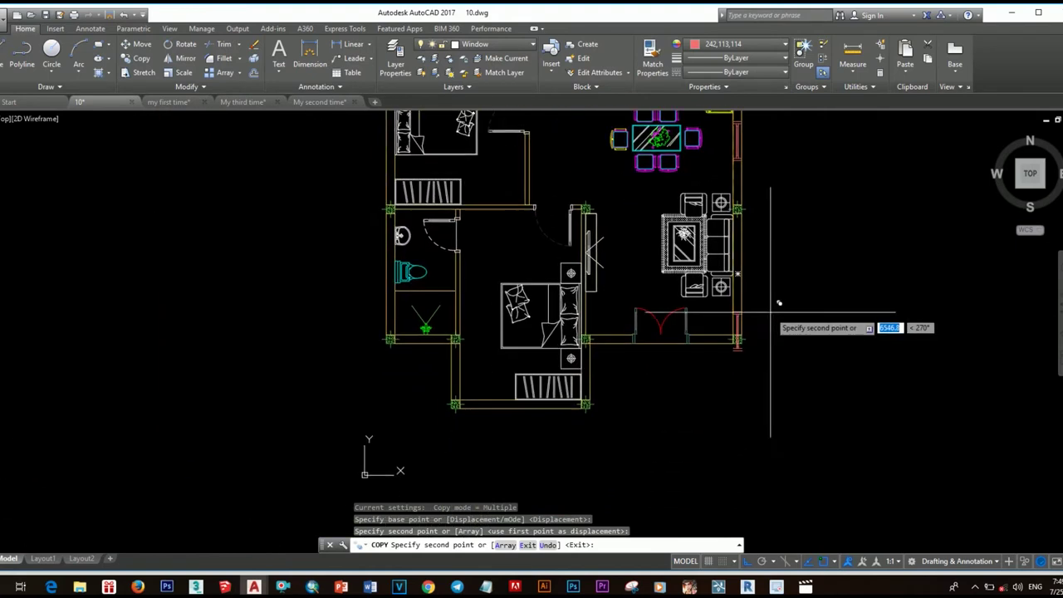
scroll(735, 268, up, 2)
click(732, 272)
scroll(786, 217, down, 2)
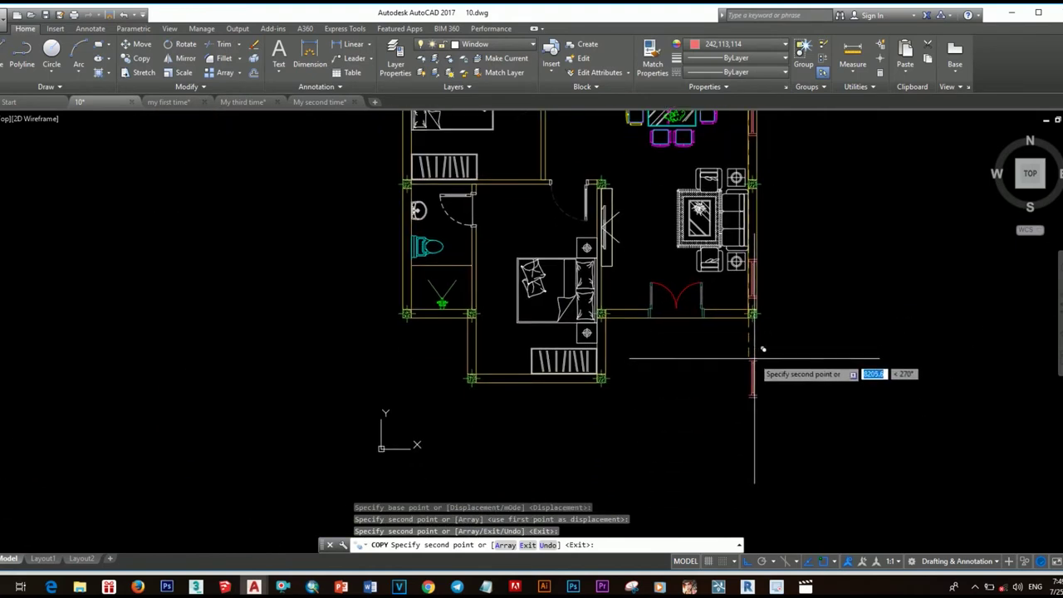
key(Escape)
Step: Duplicate the window on the dining area's east wall
scroll(754, 359, down, 2)
scroll(676, 230, up, 4)
click(708, 320)
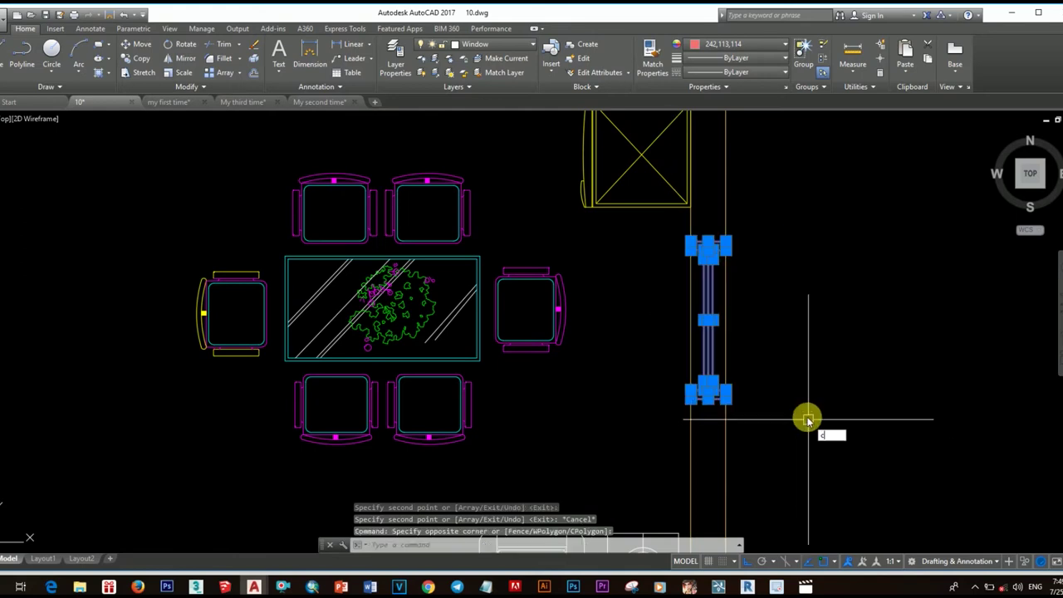
text(o)
key(Return)
key(Return)
scroll(706, 274, up, 2)
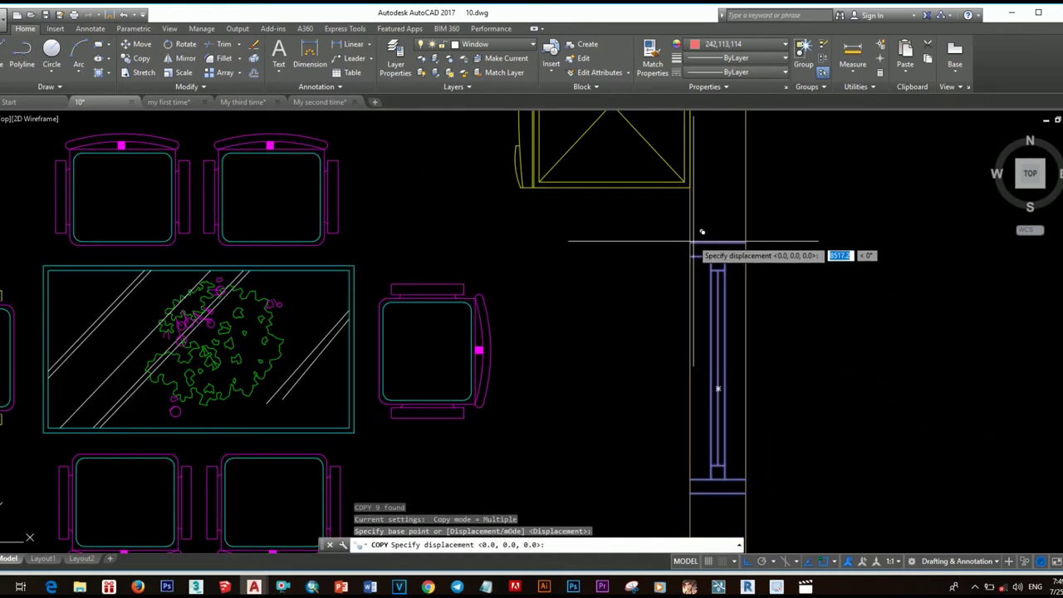
key(Escape)
scroll(712, 344, down, 3)
scroll(748, 333, up, 2)
click(800, 406)
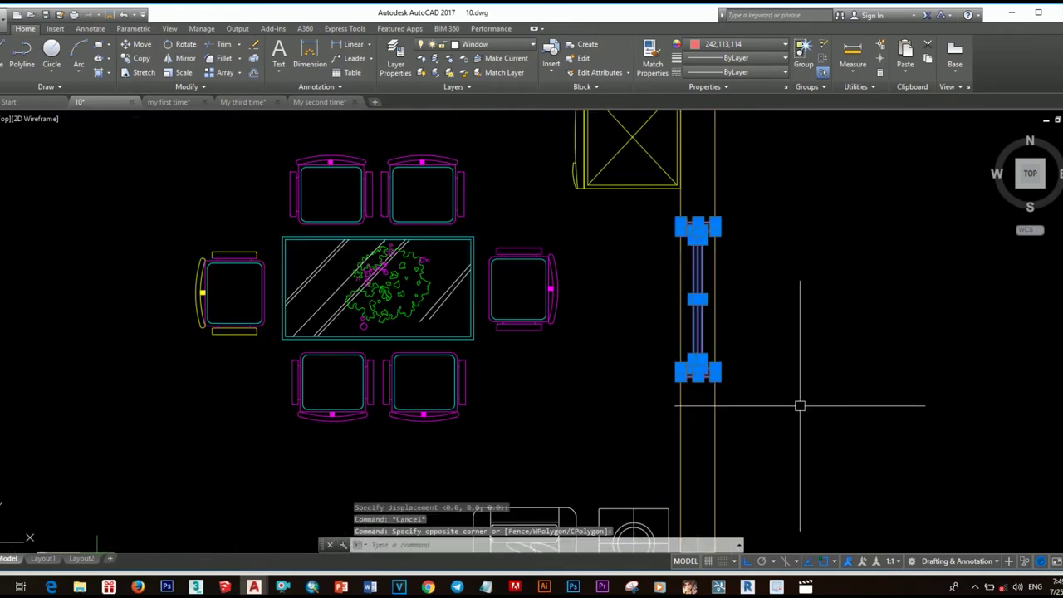
text(co)
key(Return)
click(689, 231)
scroll(705, 266, up, 2)
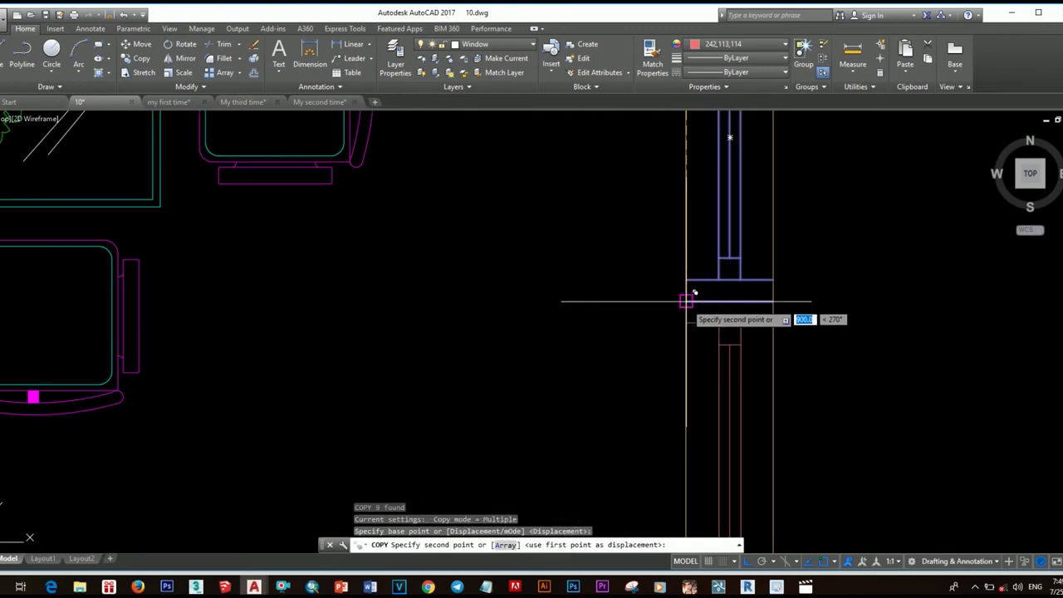
scroll(690, 302, up, 2)
key(Escape)
scroll(847, 308, down, 2)
Step: Move both east-wall windows together to reposition them along the wall
click(682, 209)
click(781, 399)
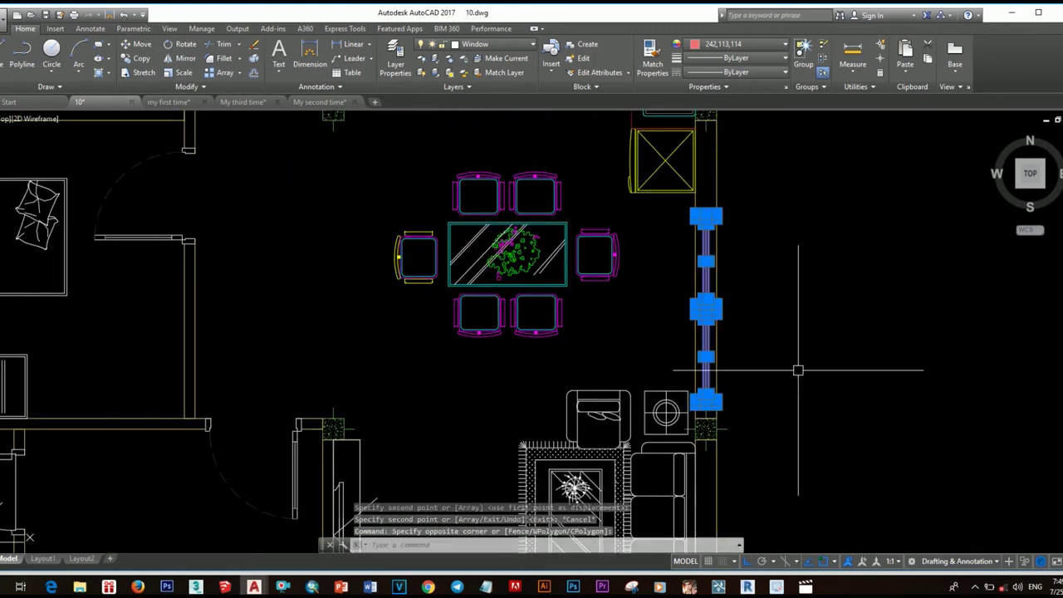
text(m)
key(Return)
scroll(705, 227, up, 3)
click(672, 227)
scroll(709, 304, down, 3)
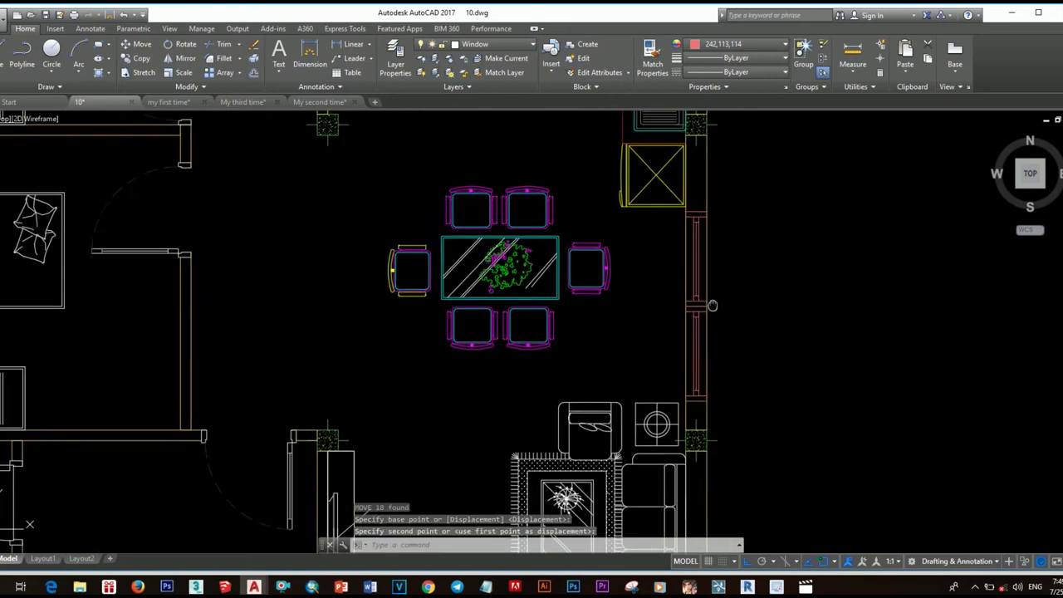
scroll(724, 290, down, 3)
middle_drag(724, 290, 824, 304)
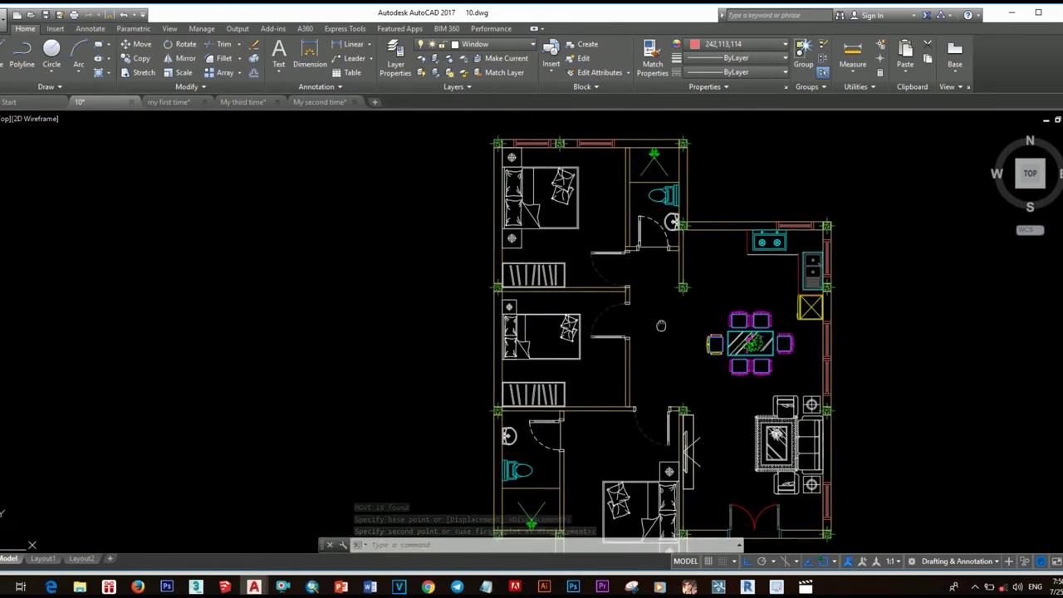
Step: Copy the east-wall window below the plan and rotate the copy 270° to horizontal
middle_drag(812, 248, 697, 235)
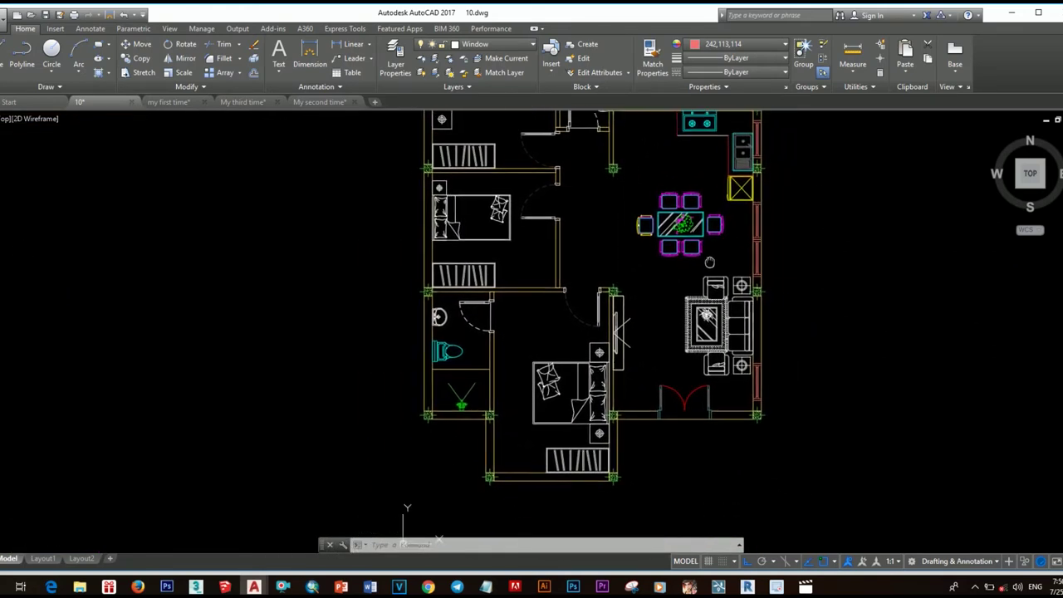
scroll(697, 235, up, 3)
click(636, 222)
click(743, 391)
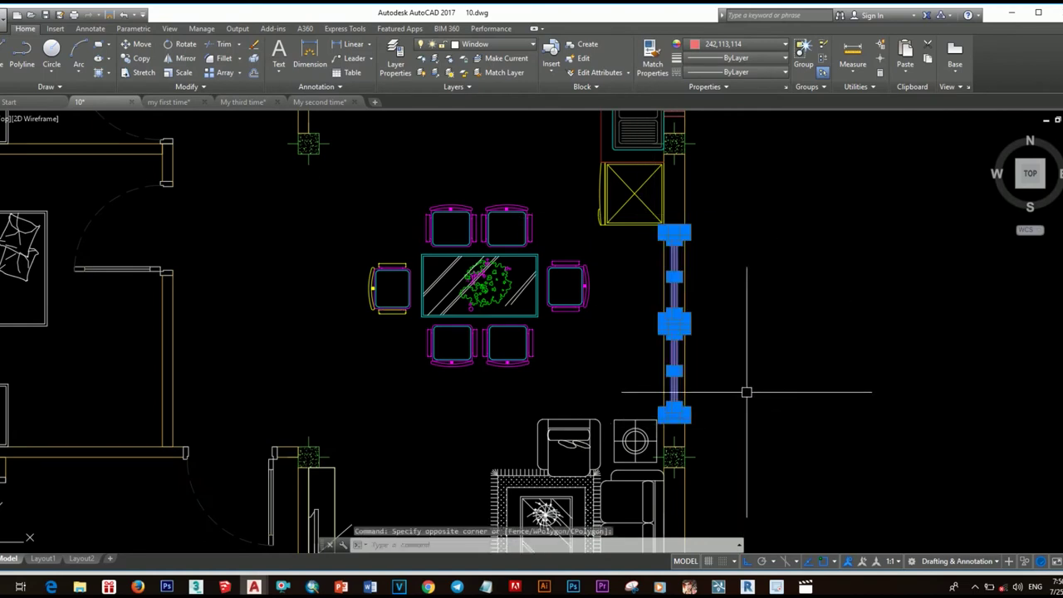
text(Co)
key(Return)
click(743, 392)
scroll(742, 391, down, 3)
click(723, 398)
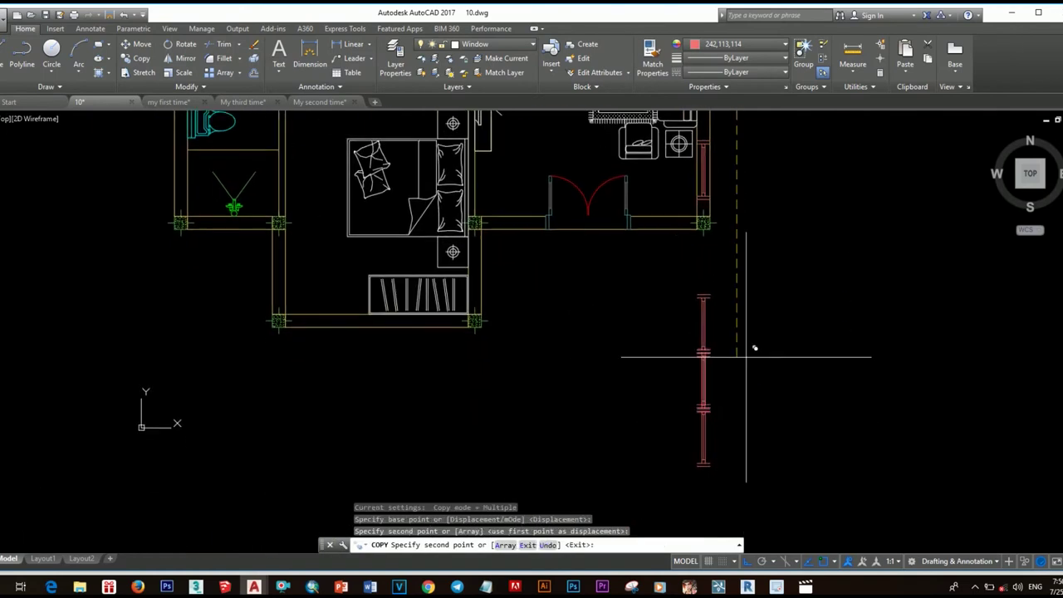
key(Escape)
click(788, 463)
click(700, 392)
text(ro)
key(Return)
click(676, 391)
Step: Move the horizontal window into the lower bedroom's south wall
click(593, 368)
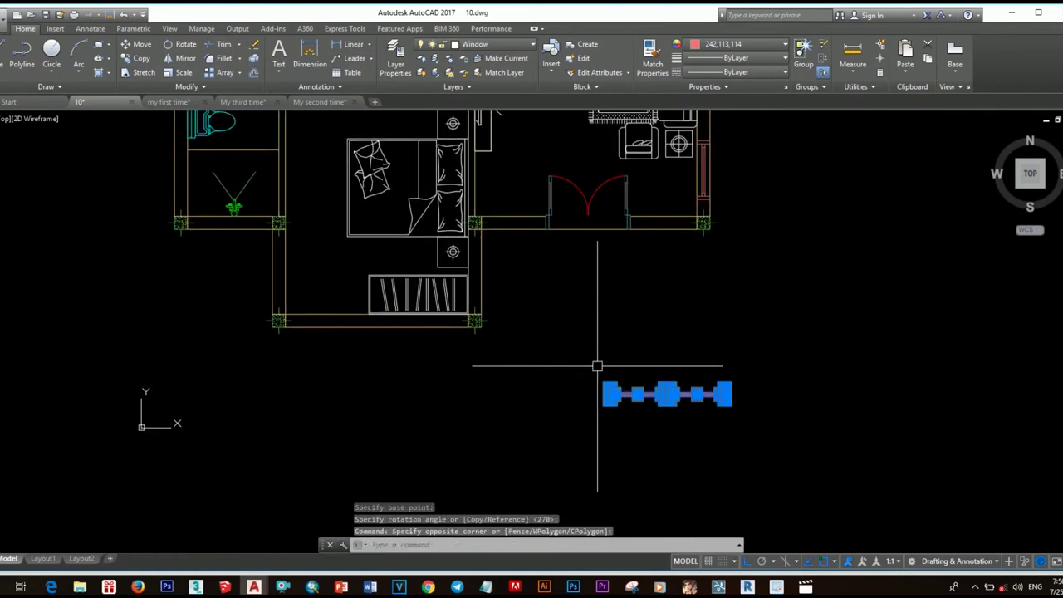
text(m)
scroll(711, 406, up, 3)
click(671, 376)
scroll(570, 348, down, 3)
scroll(645, 356, up, 4)
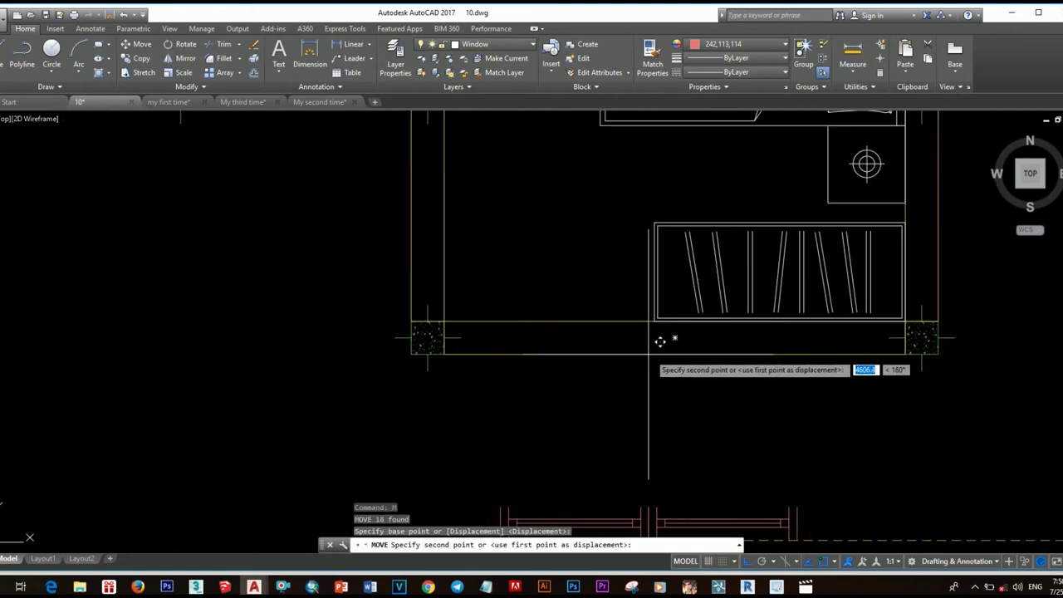
click(675, 339)
scroll(700, 351, down, 3)
scroll(700, 375, up, 1)
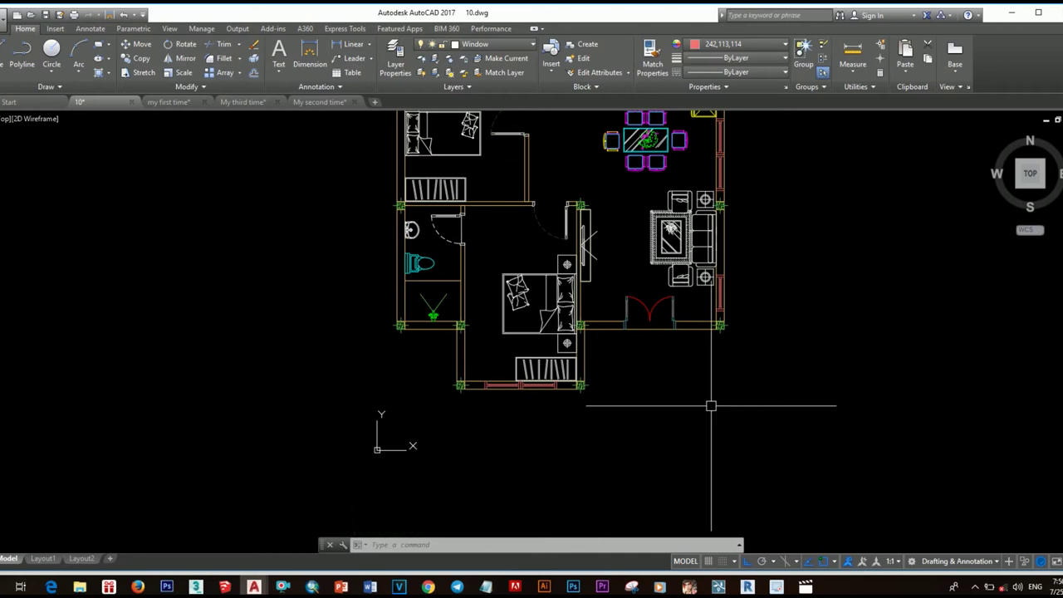
scroll(698, 378, down, 2)
scroll(664, 357, up, 2)
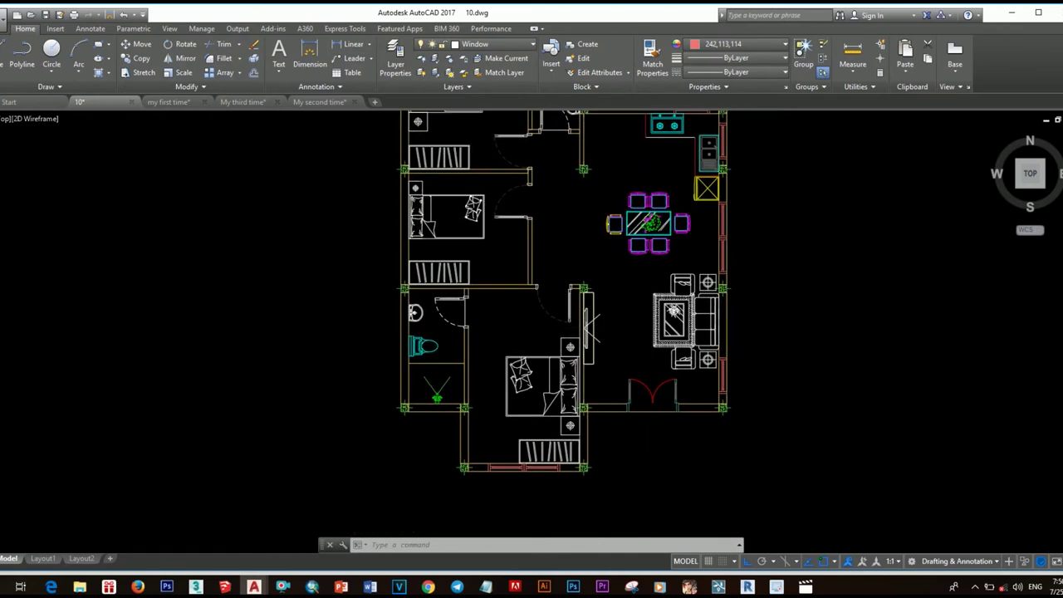
scroll(632, 341, down, 2)
scroll(632, 341, up, 2)
scroll(646, 338, up, 2)
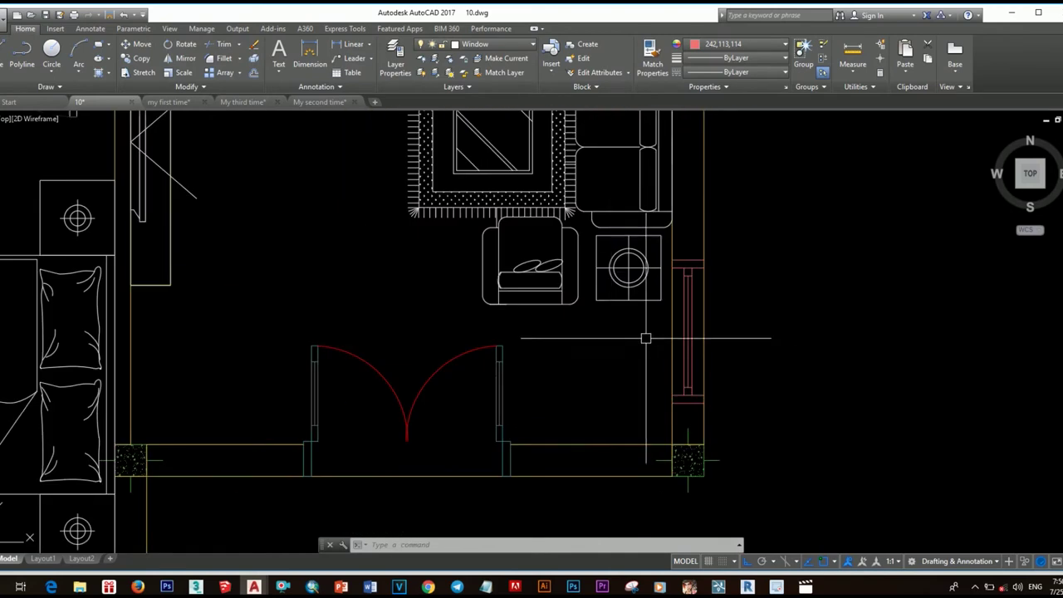
scroll(634, 233, up, 2)
scroll(633, 233, down, 2)
Step: Copy the window near the entrance doors to a spot below the entrance wall
click(650, 267)
click(706, 352)
key(c)
key(o)
key(Return)
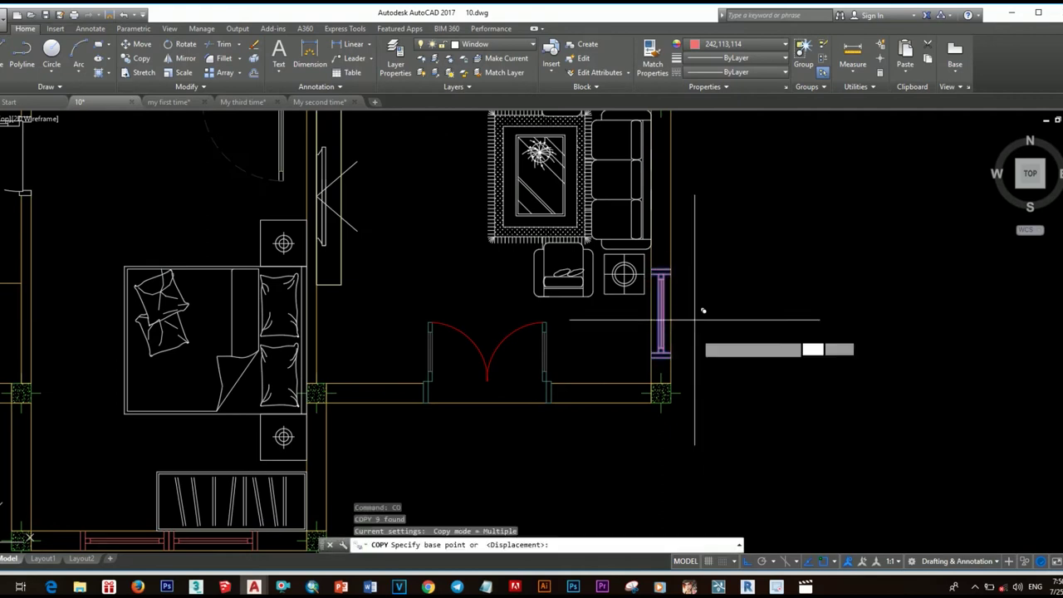
click(656, 298)
middle_drag(664, 374, 653, 291)
click(645, 391)
key(Escape)
Step: Start two reference lines from the wall corner and the window copy, then cancel them
key(l)
key(Return)
click(540, 318)
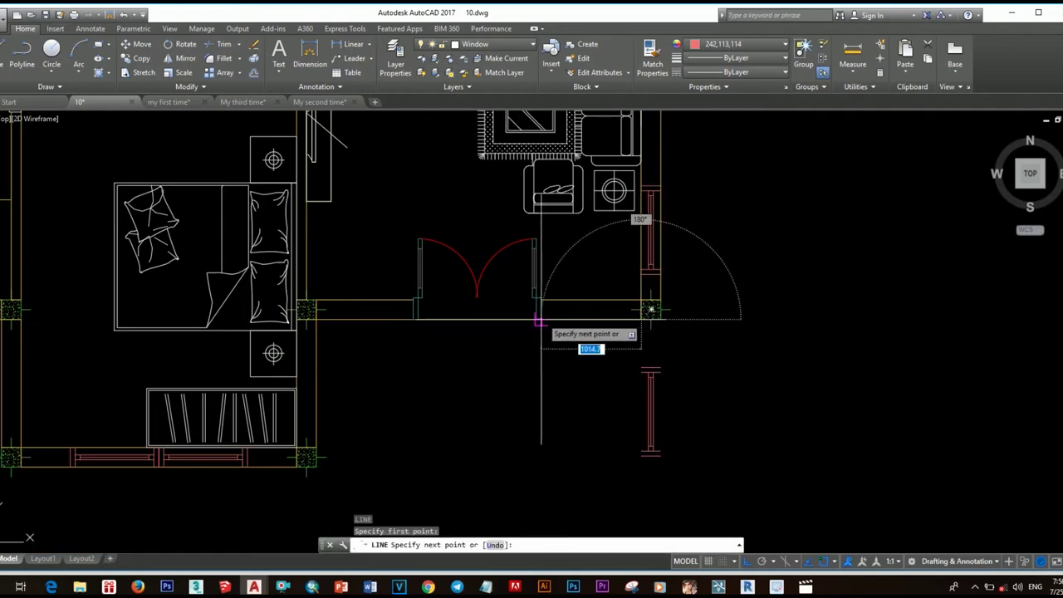
key(Escape)
middle_drag(697, 382, 648, 373)
key(l)
key(Return)
click(581, 365)
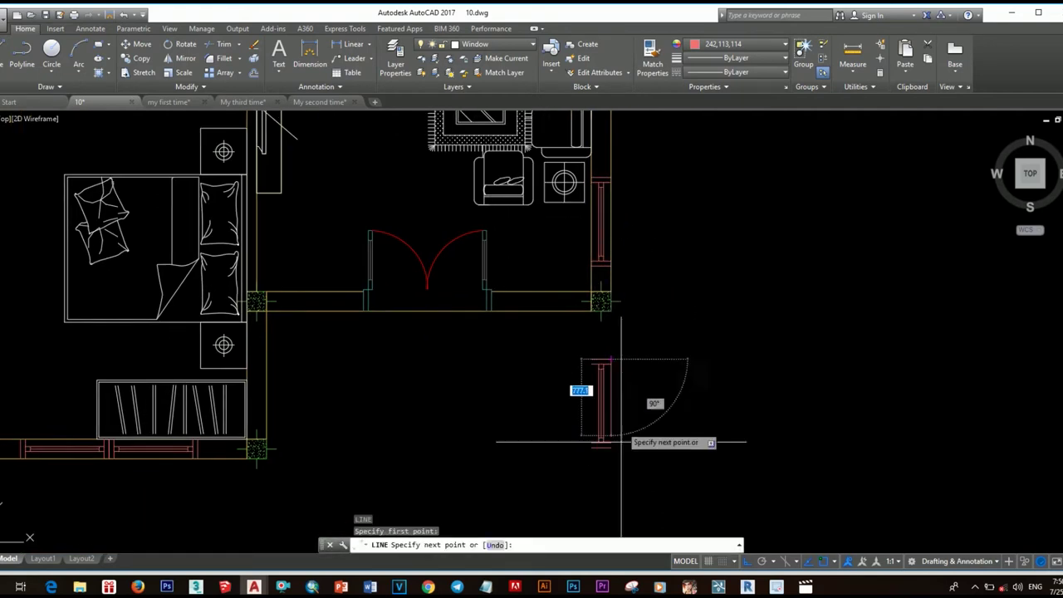
key(Escape)
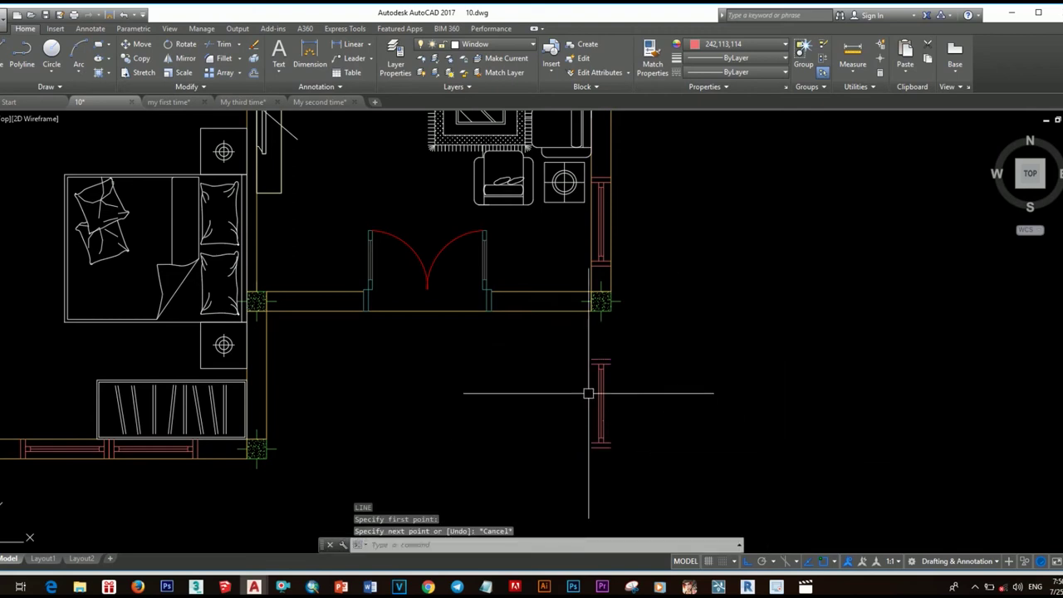
Step: Rotate the entrance window copy to horizontal
click(588, 393)
click(661, 467)
text(o)
key(Return)
click(553, 438)
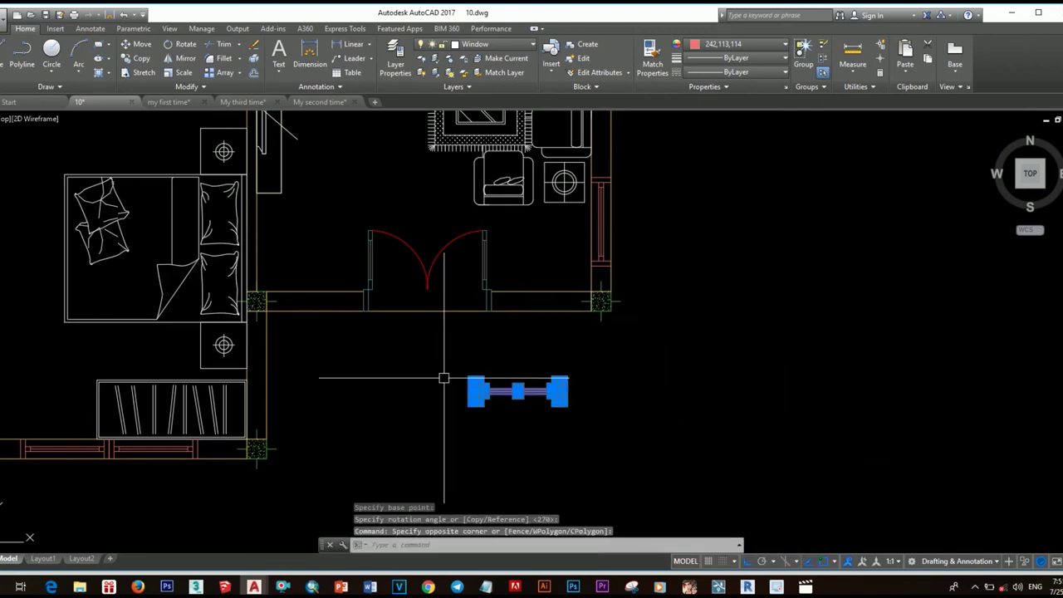
key(Escape)
key(Escape)
Step: Stretch the window copy's end to shorten it by 150
key(Return)
click(558, 404)
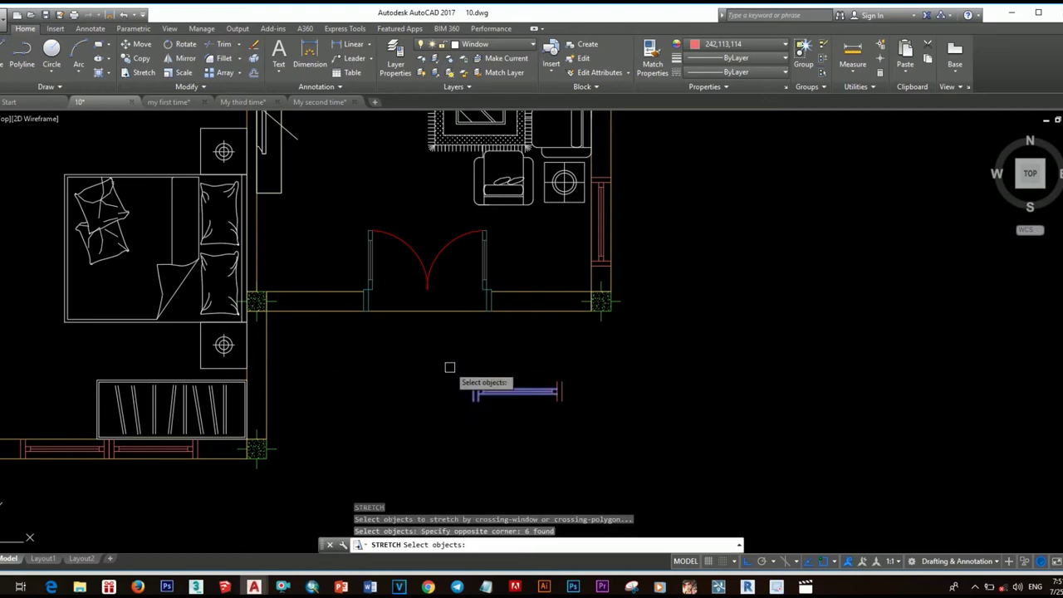
click(458, 378)
key(Return)
click(471, 433)
text(150)
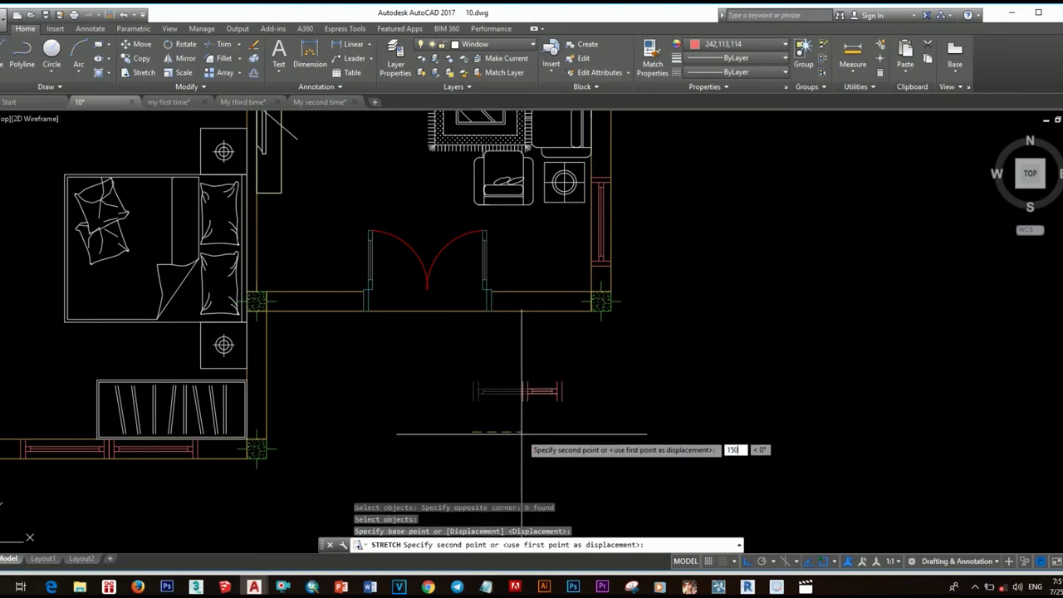
key(Return)
drag(355, 379, 640, 439)
text(m)
key(BackSpace)
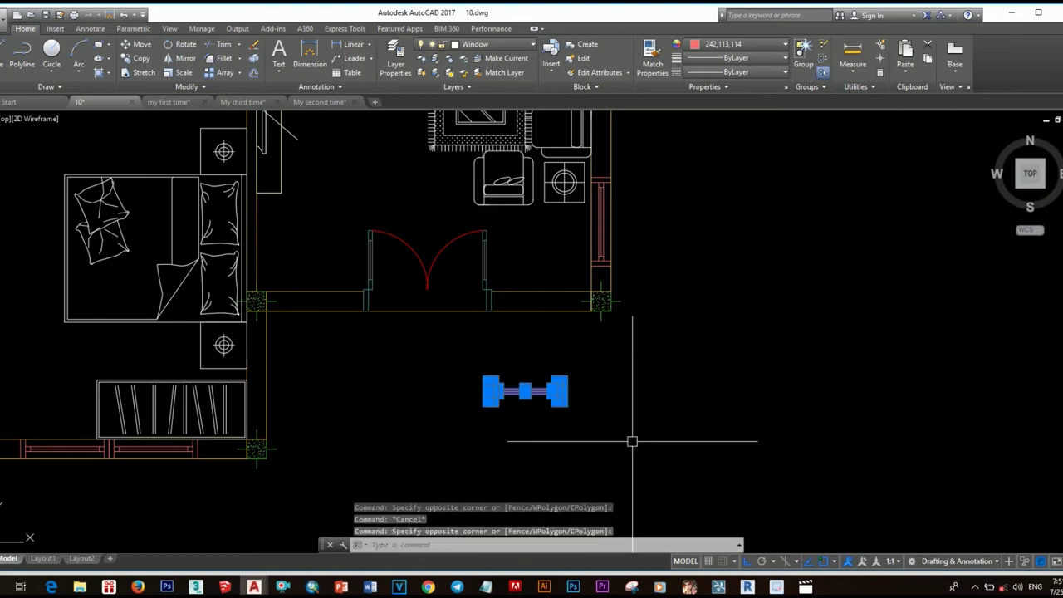
Step: Move the shortened window into the front wall right of the entrance, aligning it with the wall
text(m)
key(Return)
scroll(525, 391, up, 3)
click(521, 379)
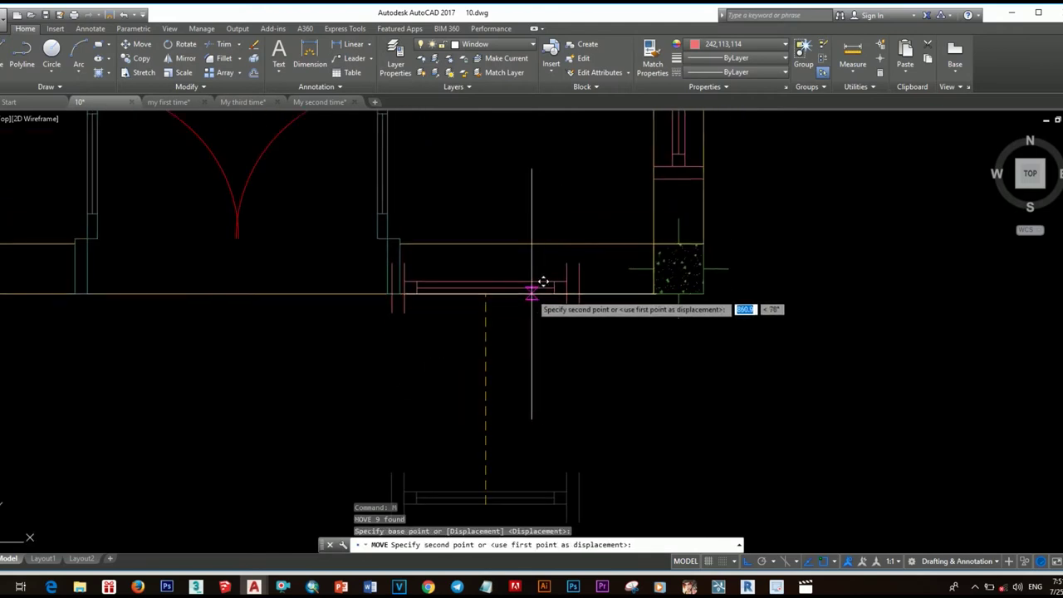
click(538, 241)
click(415, 190)
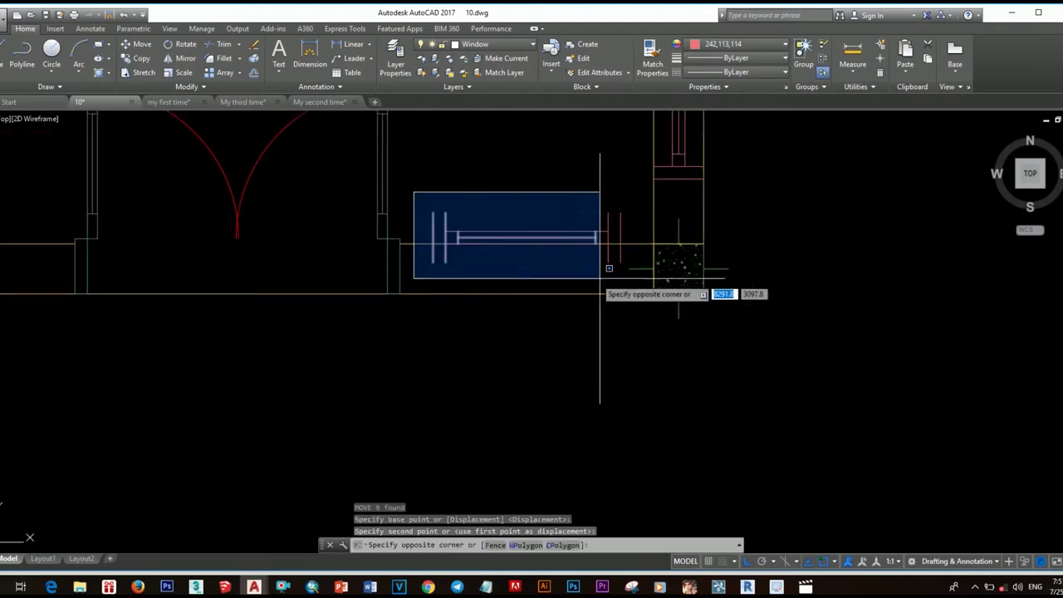
click(612, 285)
text(m)
key(Return)
click(631, 236)
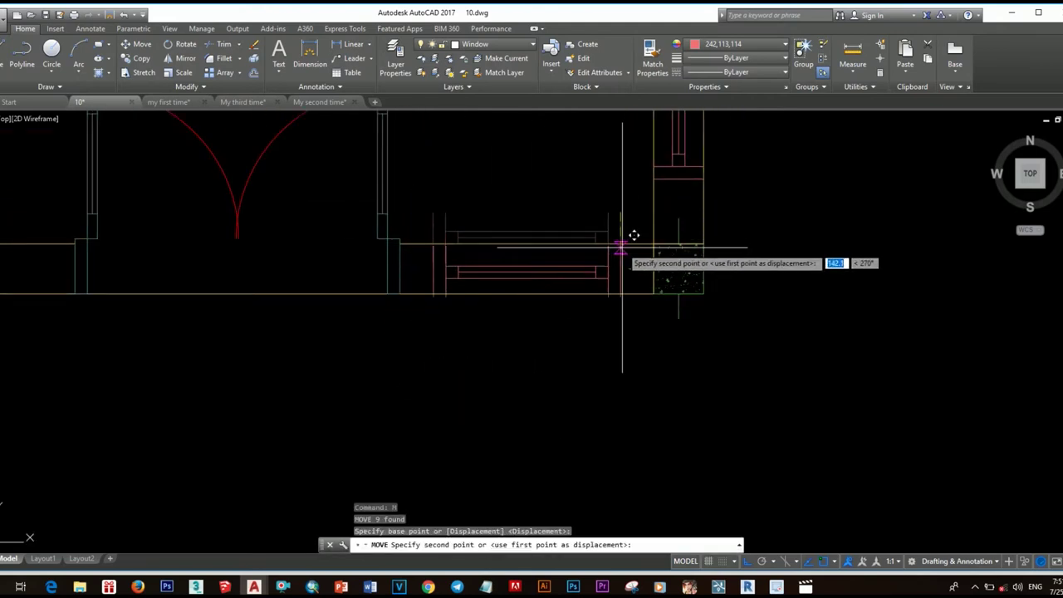
click(425, 240)
Step: Copy the window into the front wall left of the entrance
click(420, 234)
click(633, 336)
text(c)
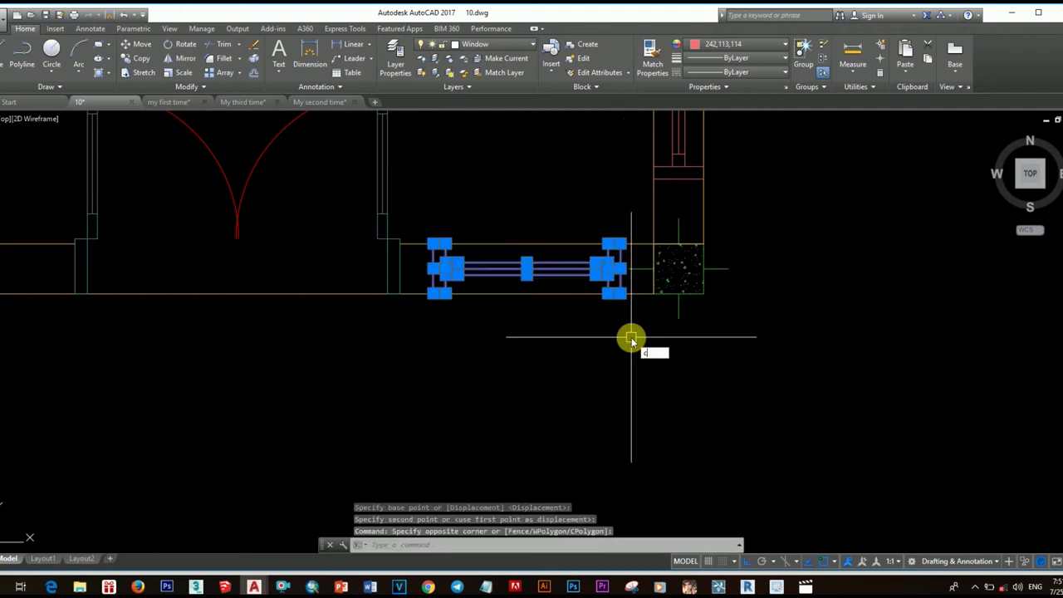
text(o)
key(Return)
click(528, 244)
scroll(374, 297, down, 3)
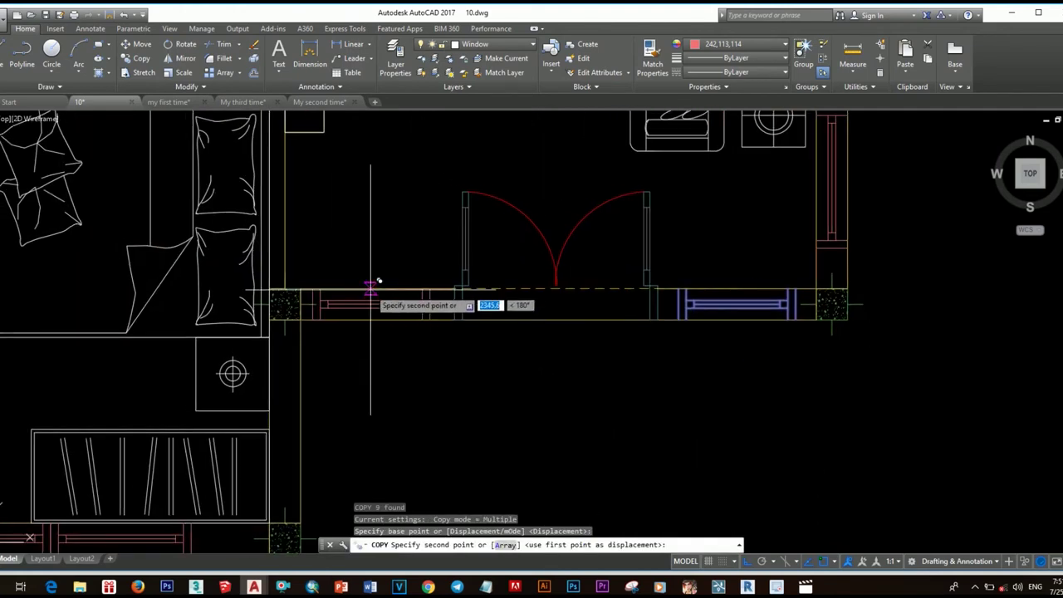
click(375, 297)
scroll(541, 360, down, 3)
scroll(542, 294, down, 2)
key(Escape)
scroll(542, 293, down, 1)
scroll(529, 314, up, 2)
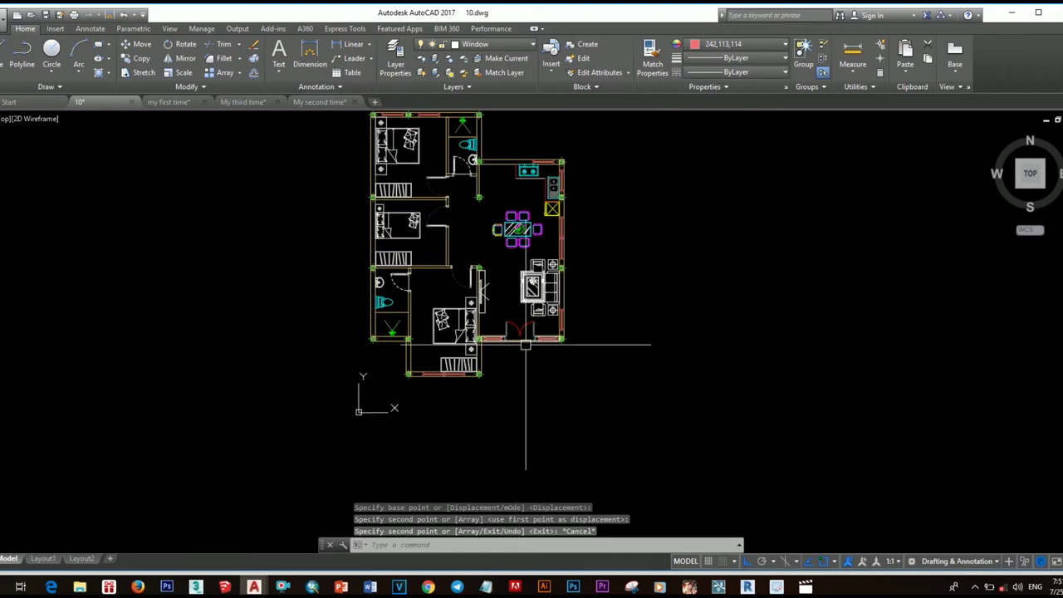
scroll(522, 326, down, 1)
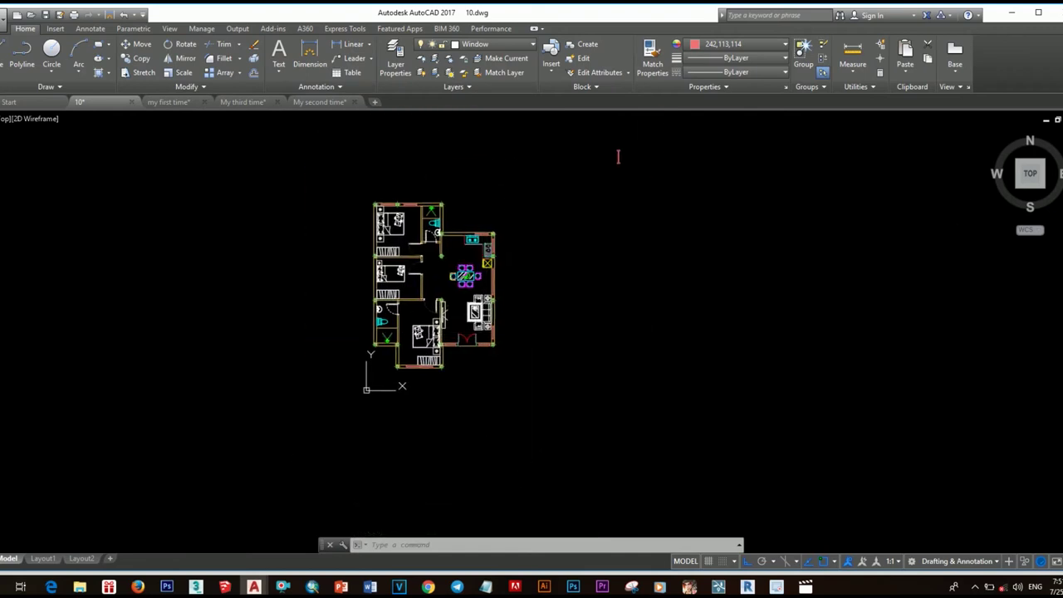
scroll(416, 309, up, 3)
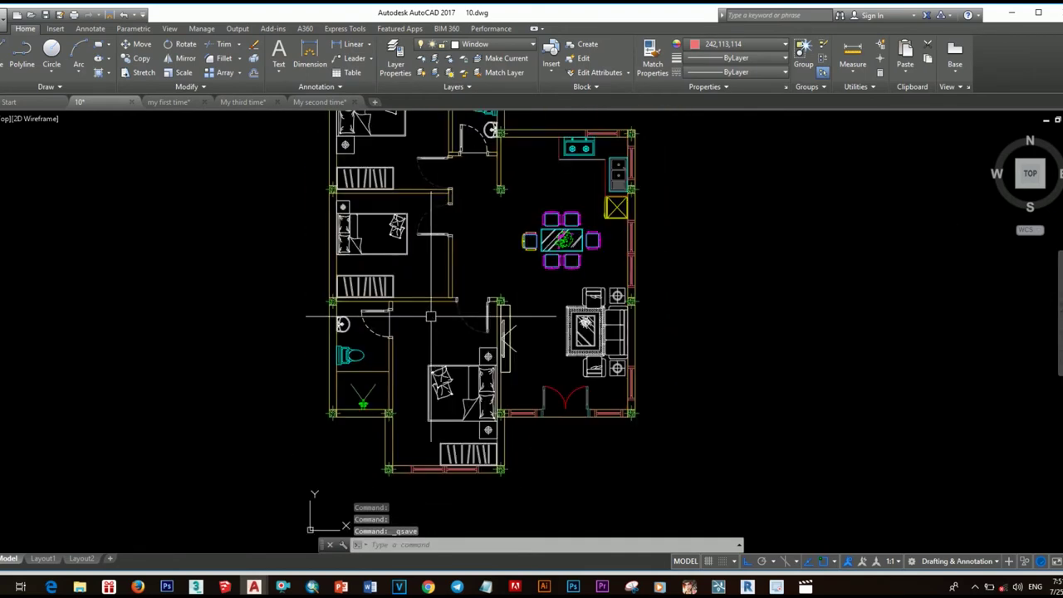
Step: Start HATCH, then make Hatch the current layer with colour 215,235,210
text(h)
key(Return)
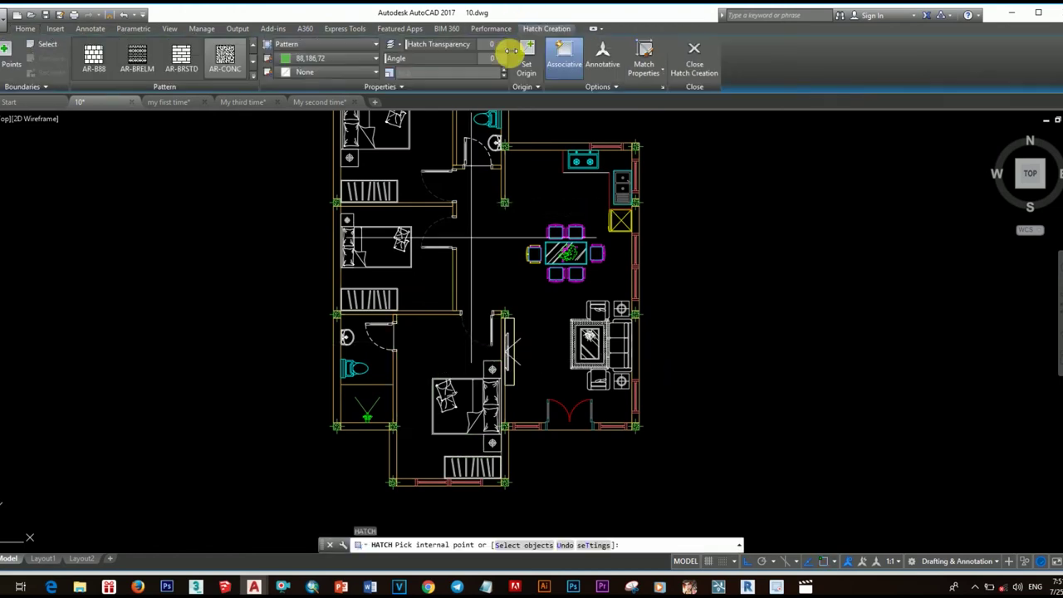
click(19, 30)
click(513, 46)
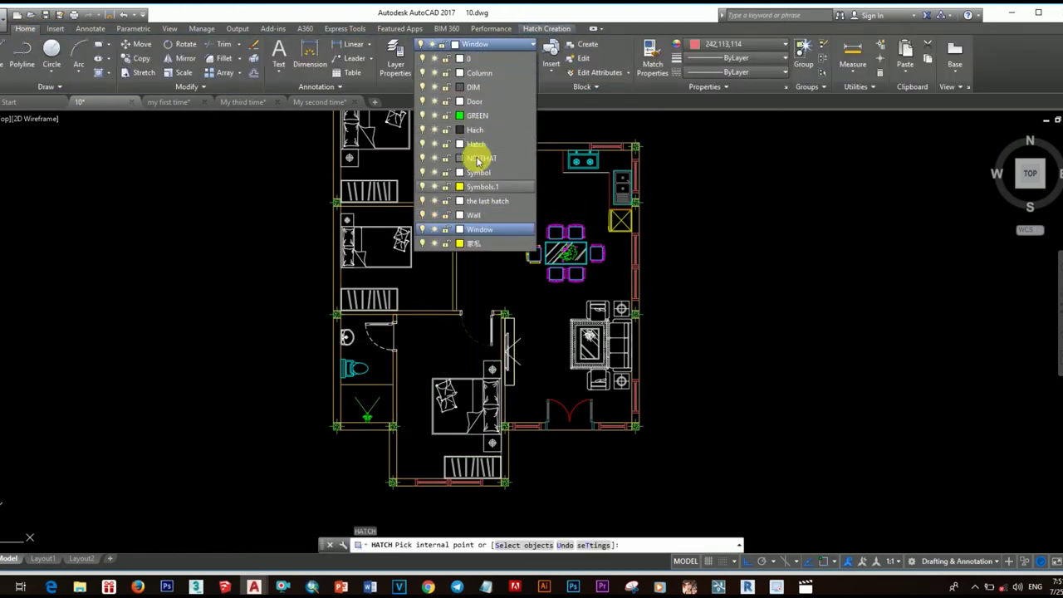
click(481, 144)
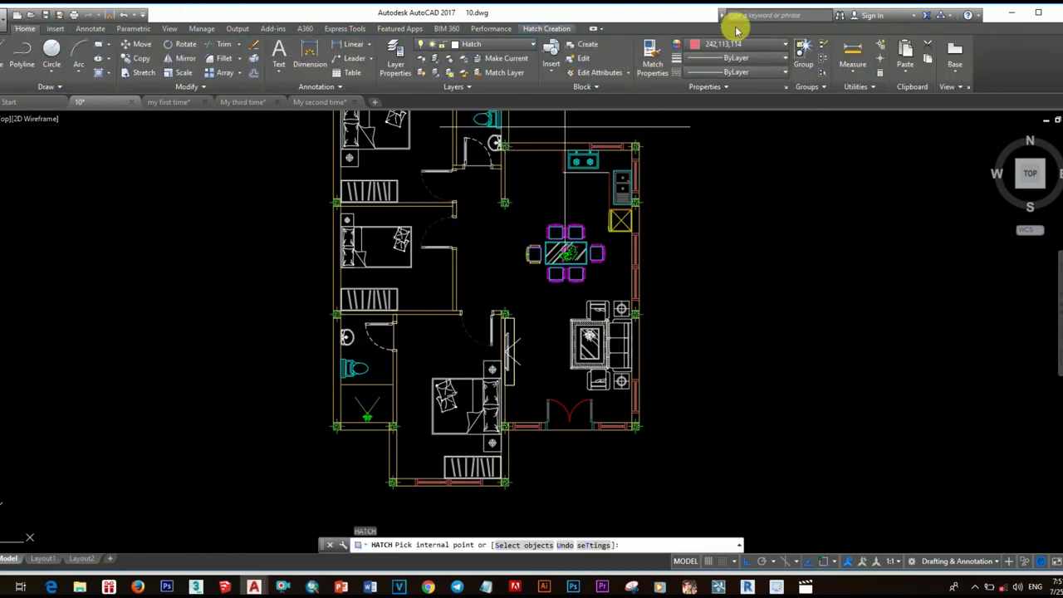
click(741, 44)
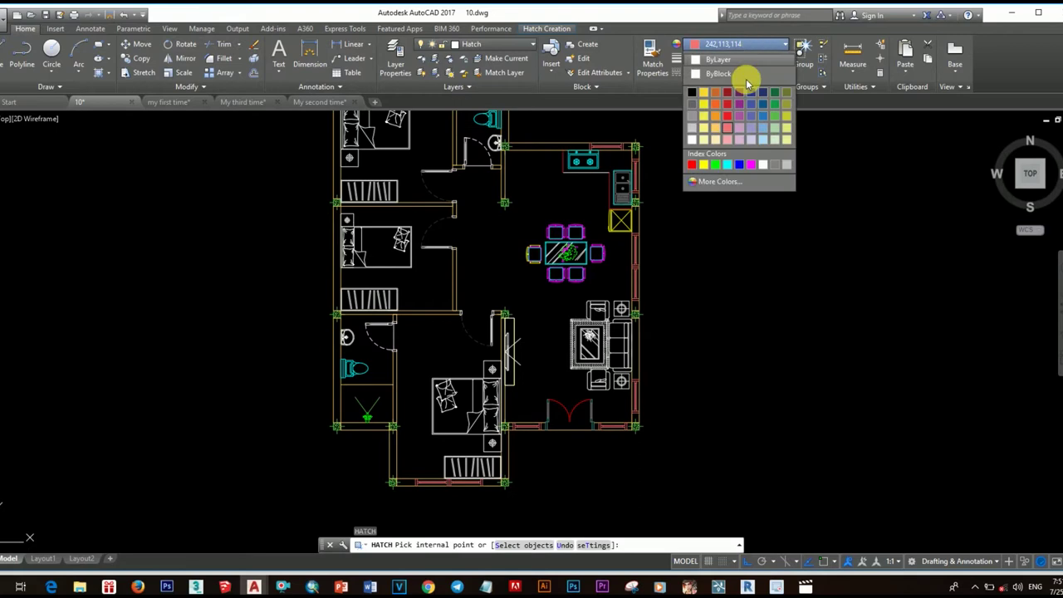
click(777, 146)
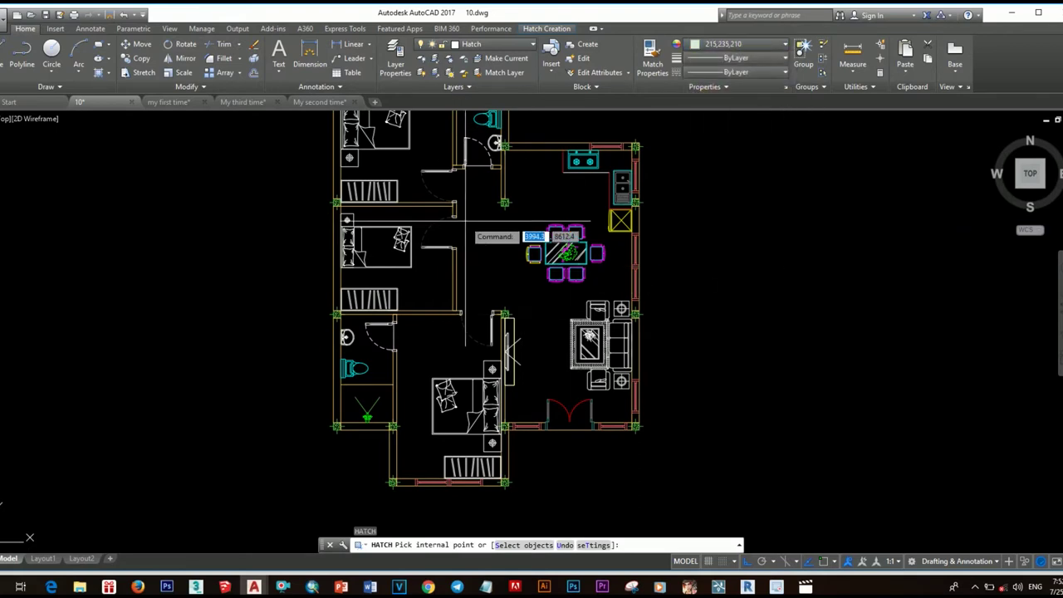
Step: Expand the full hatch pattern gallery on the Hatch Creation tab
middle_drag(482, 240, 479, 347)
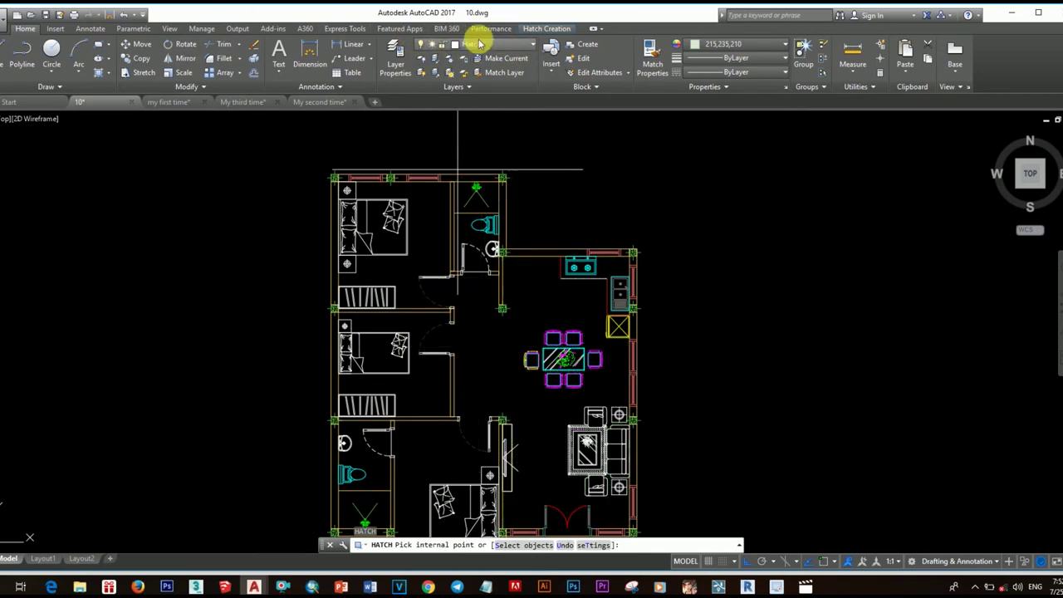
click(547, 31)
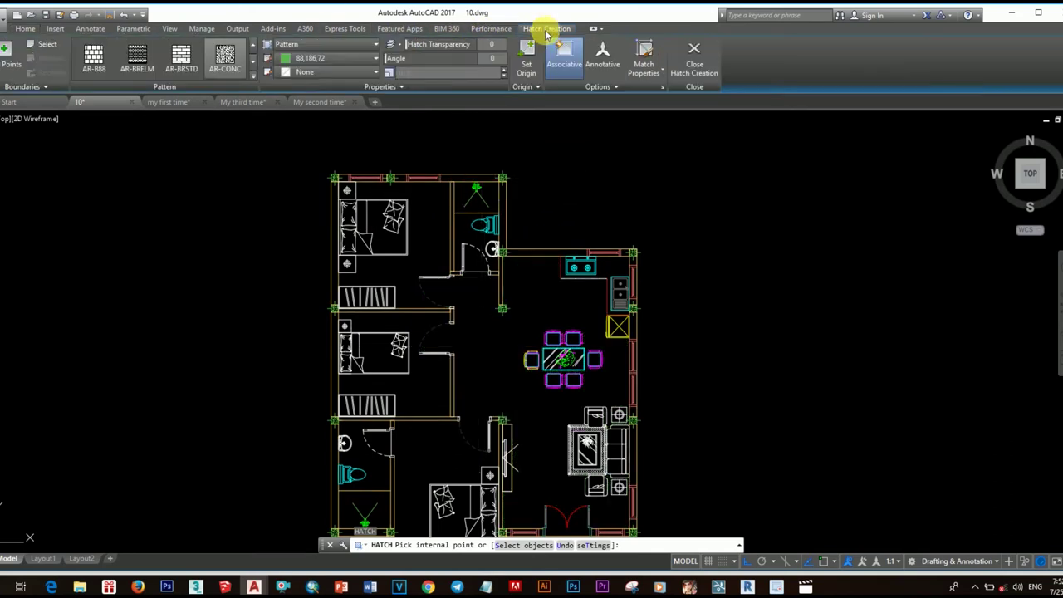
click(256, 78)
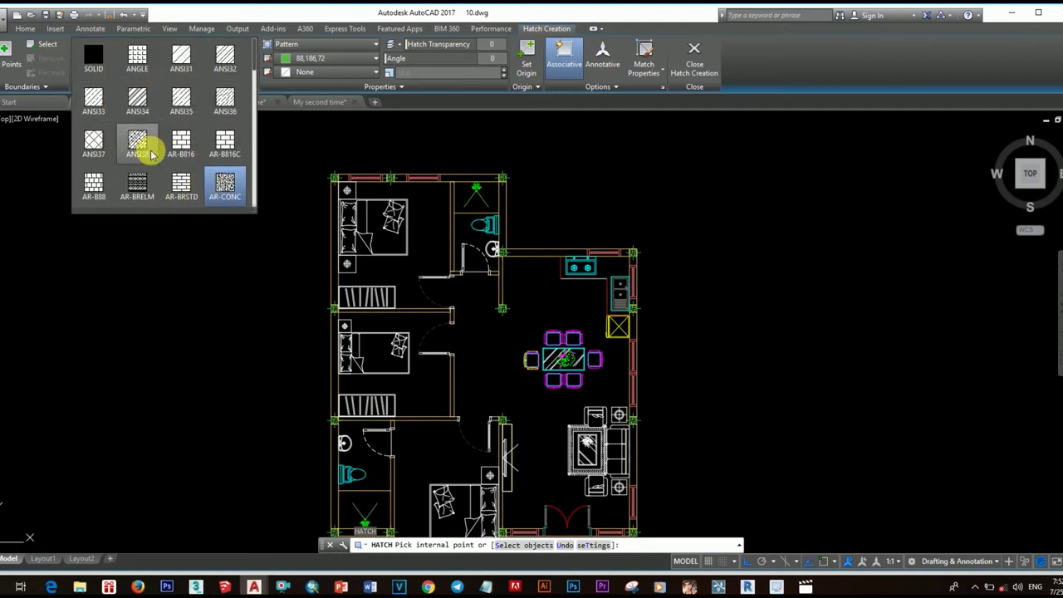
Step: Hatch the small wall cell beside the window with ANSI31, coloured 215,235,210
click(183, 63)
scroll(339, 175, up, 6)
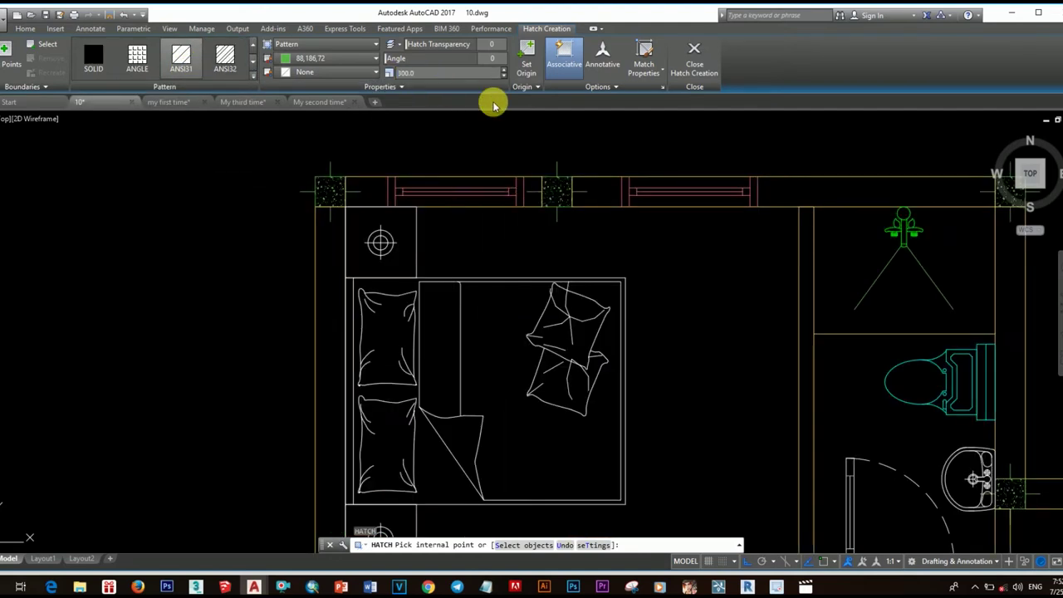
click(373, 184)
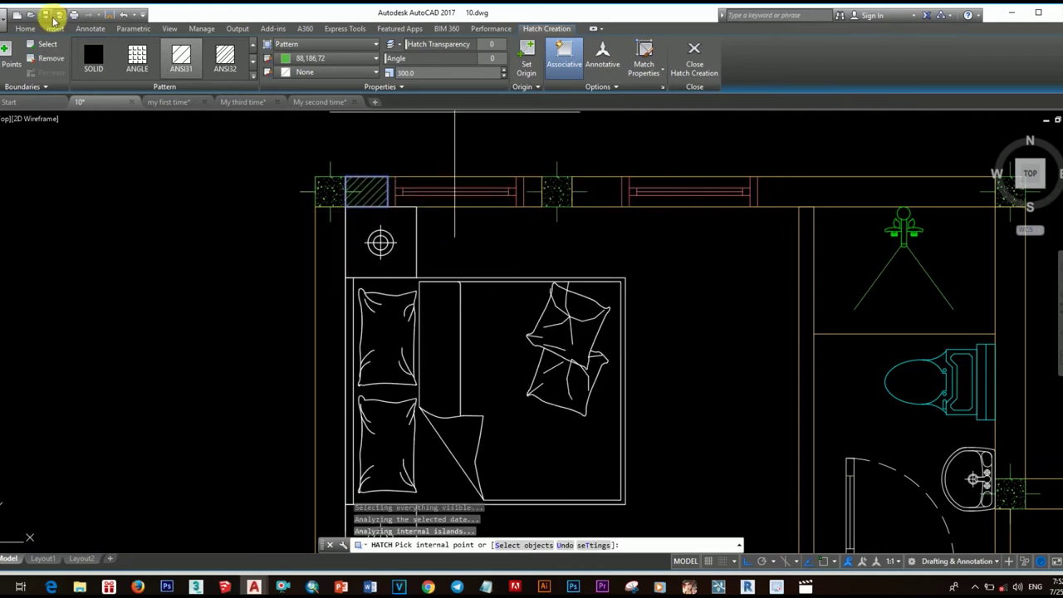
click(336, 58)
click(345, 163)
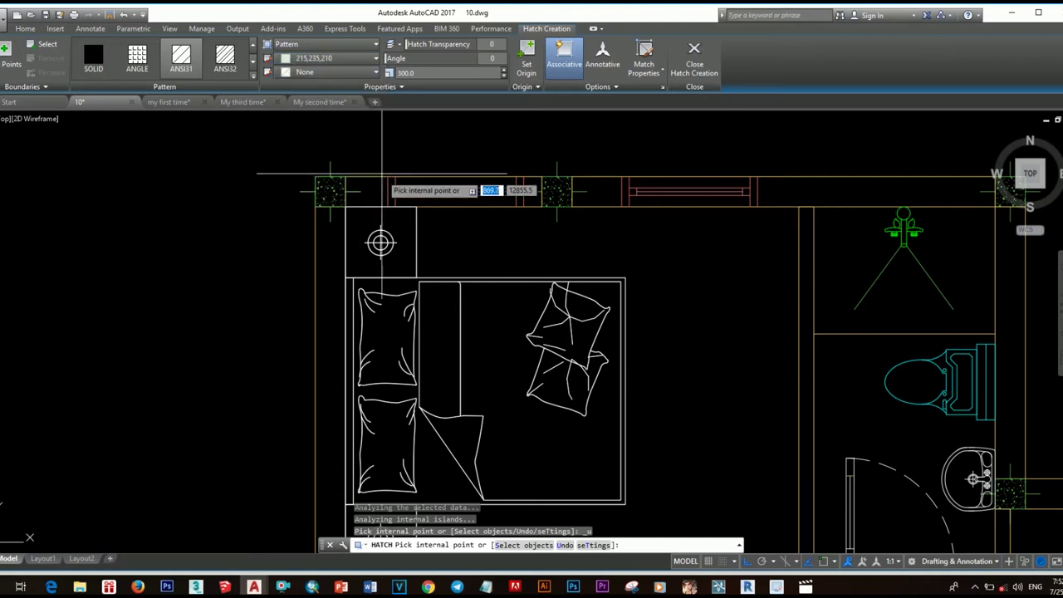
Step: Hatch the wall cell right of the window, the top-right wall section and the bathroom's right wall
click(594, 193)
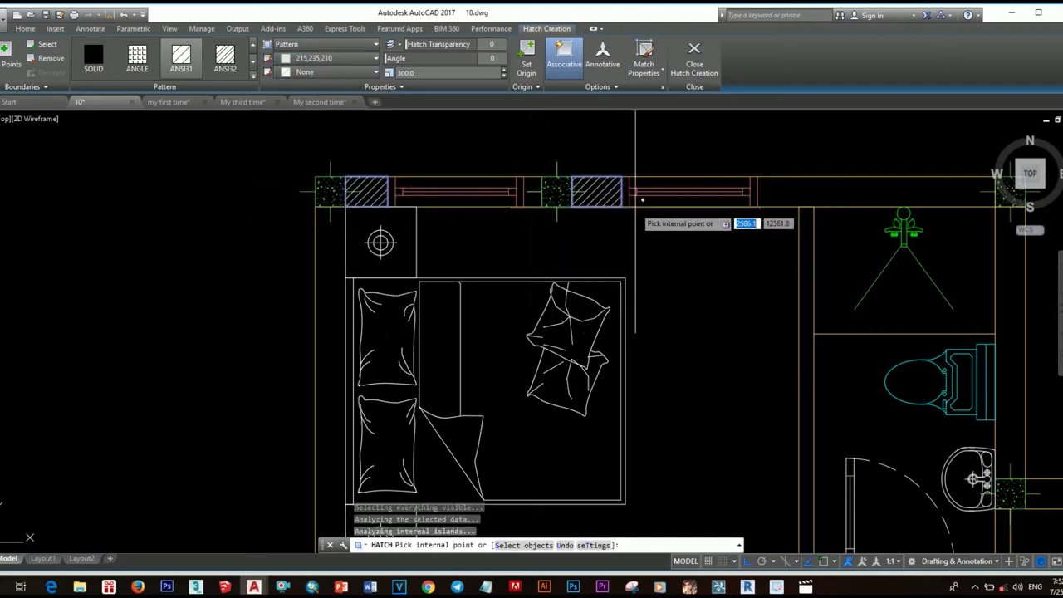
middle_drag(680, 249, 580, 240)
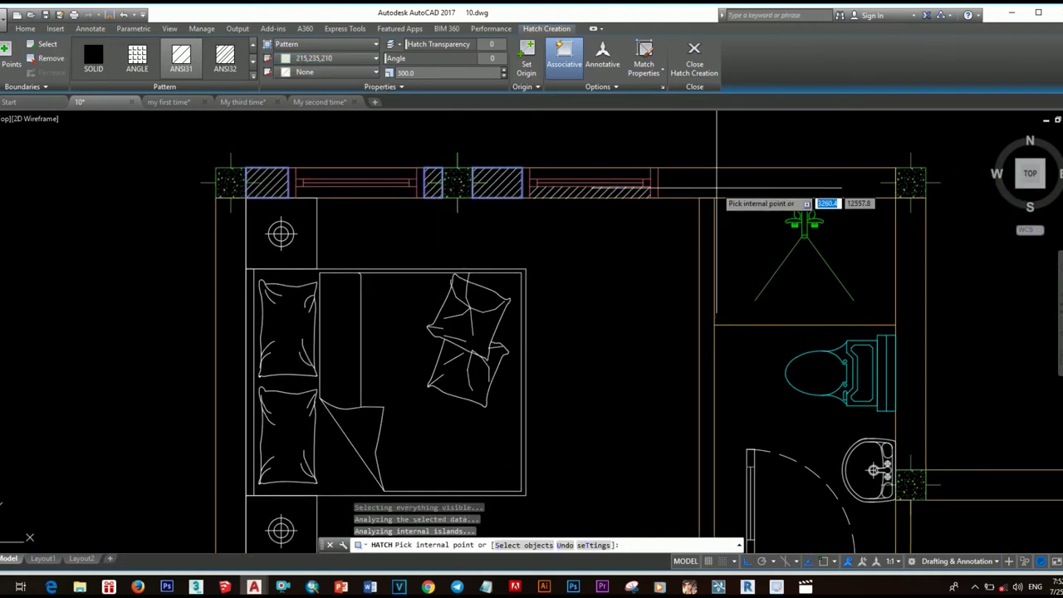
click(664, 175)
scroll(665, 174, down, 2)
middle_drag(664, 254, 619, 201)
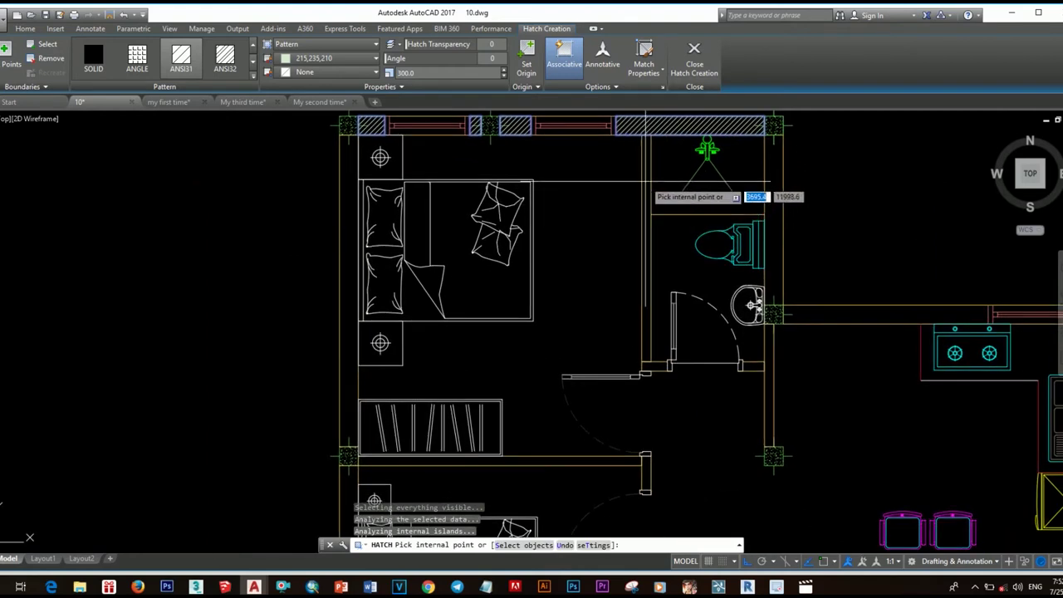
click(772, 187)
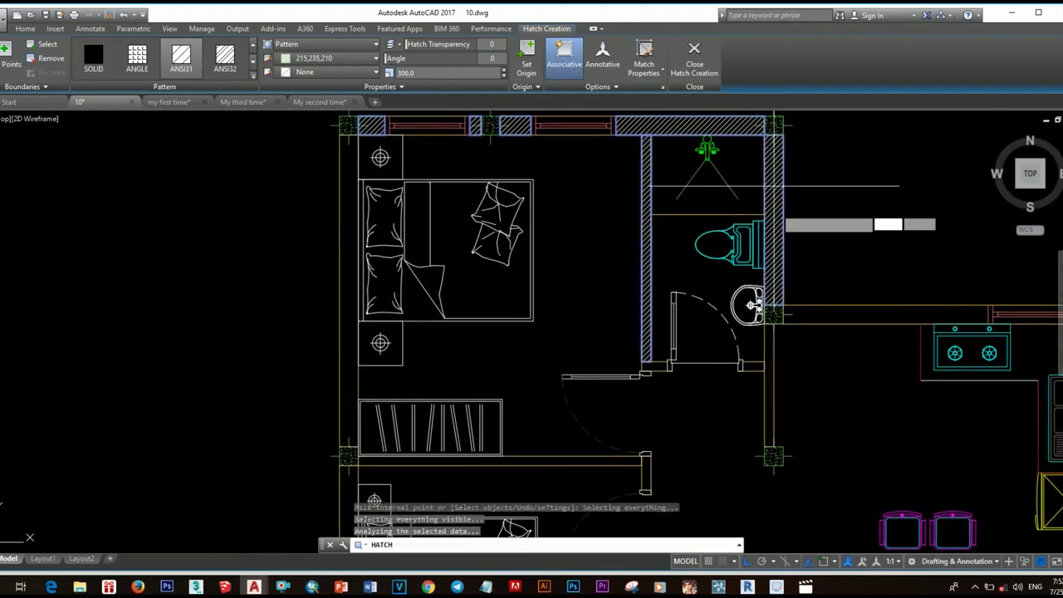
middle_drag(354, 293, 462, 323)
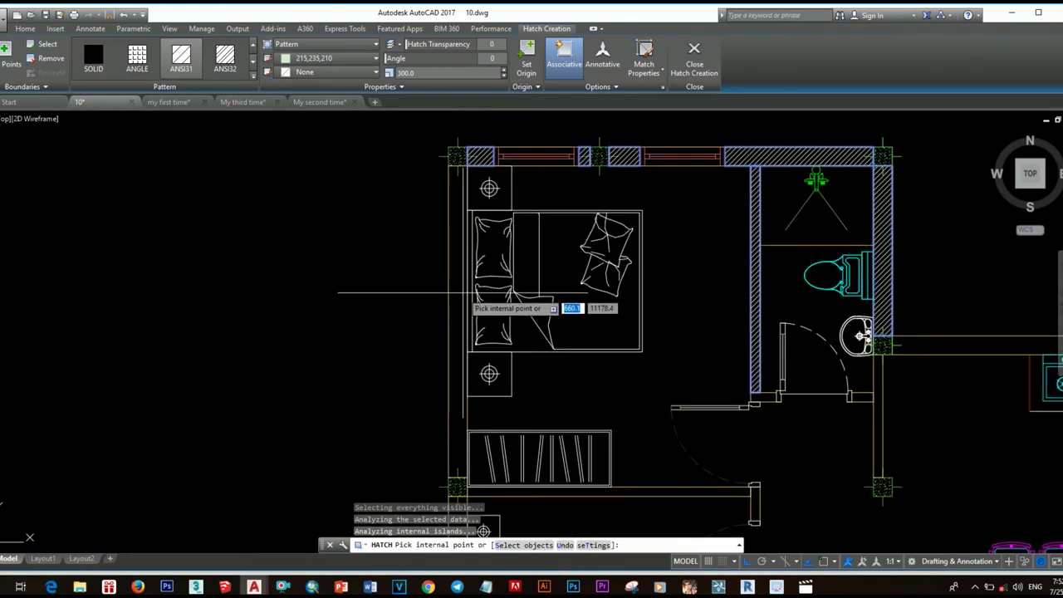
scroll(470, 281, down, 5)
scroll(507, 258, up, 3)
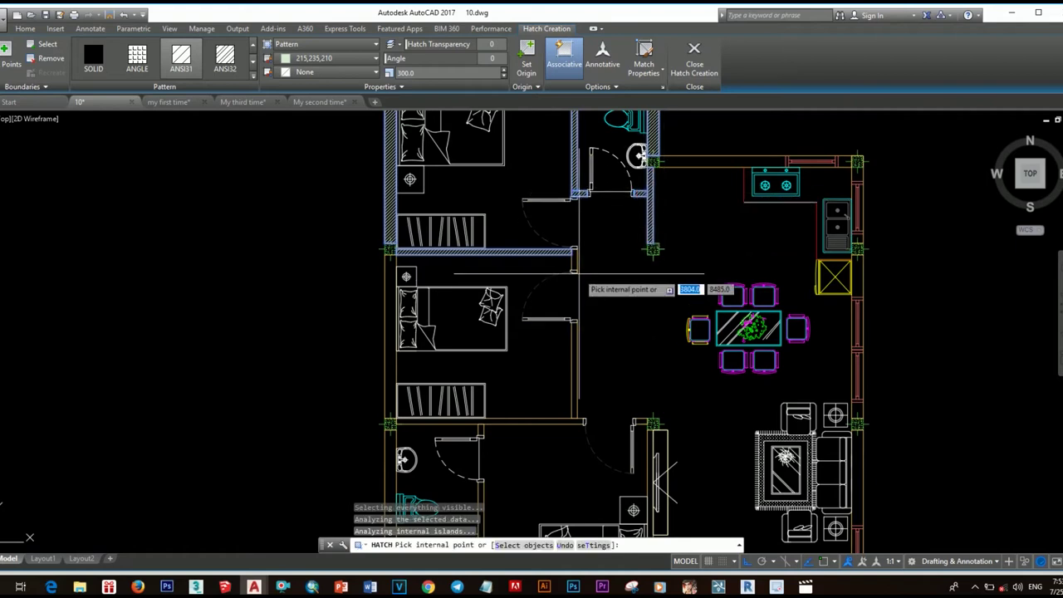
middle_drag(579, 247, 579, 190)
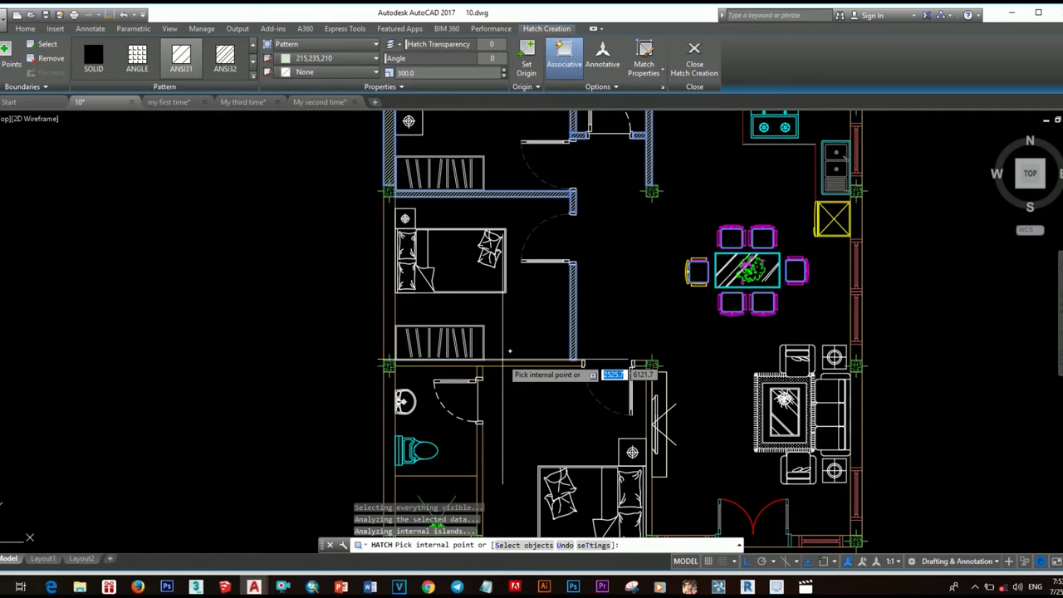
scroll(510, 352, up, 2)
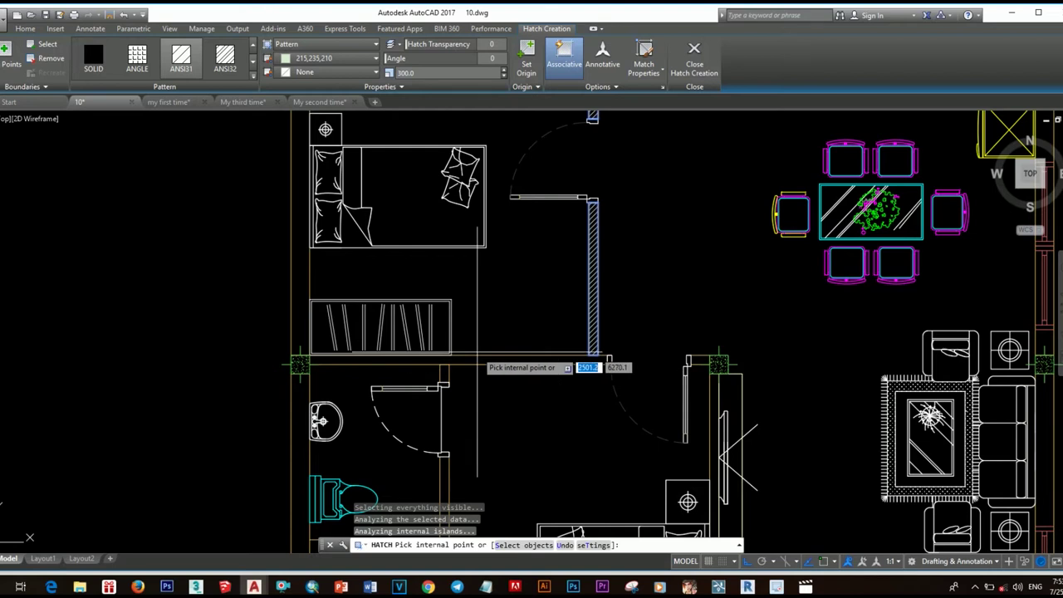
Step: Restart hatching with the same settings and fill the lower bathroom walls and the strip beside the entrance door
key(Escape)
key(Escape)
scroll(510, 352, down, 4)
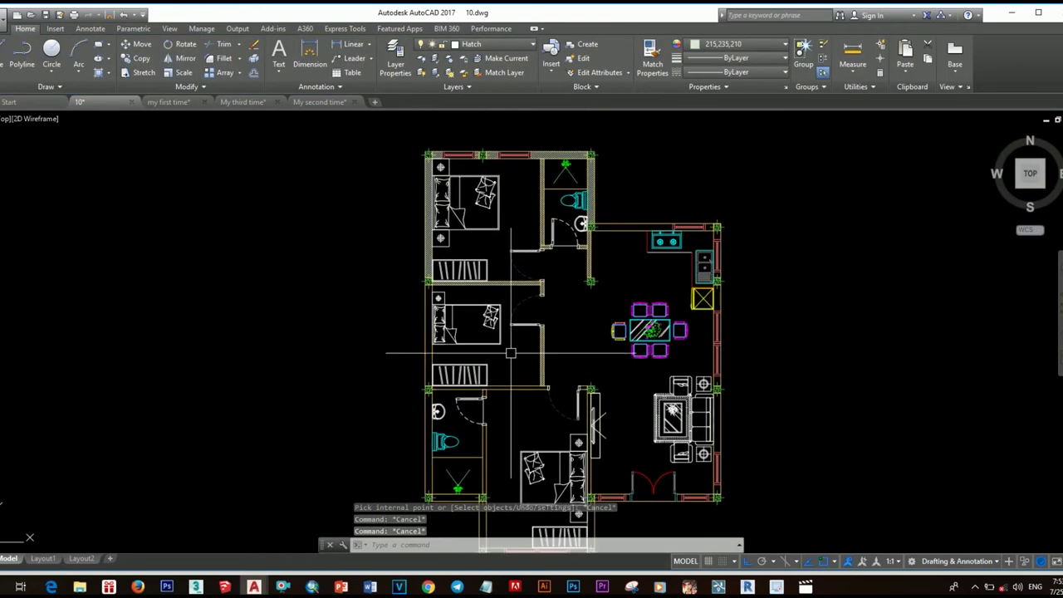
key(Return)
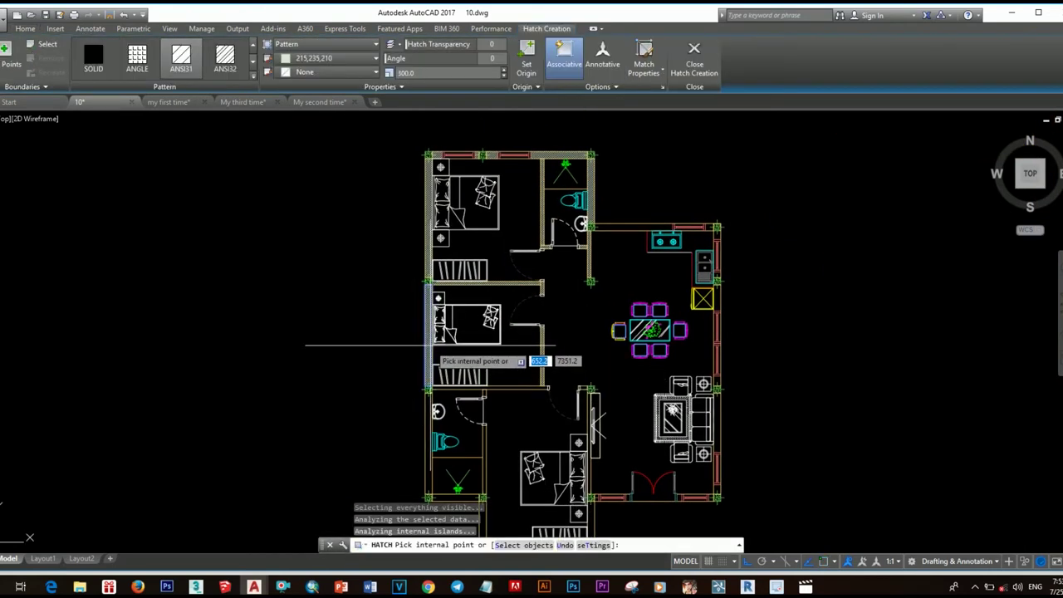
scroll(462, 398, up, 2)
scroll(442, 415, down, 4)
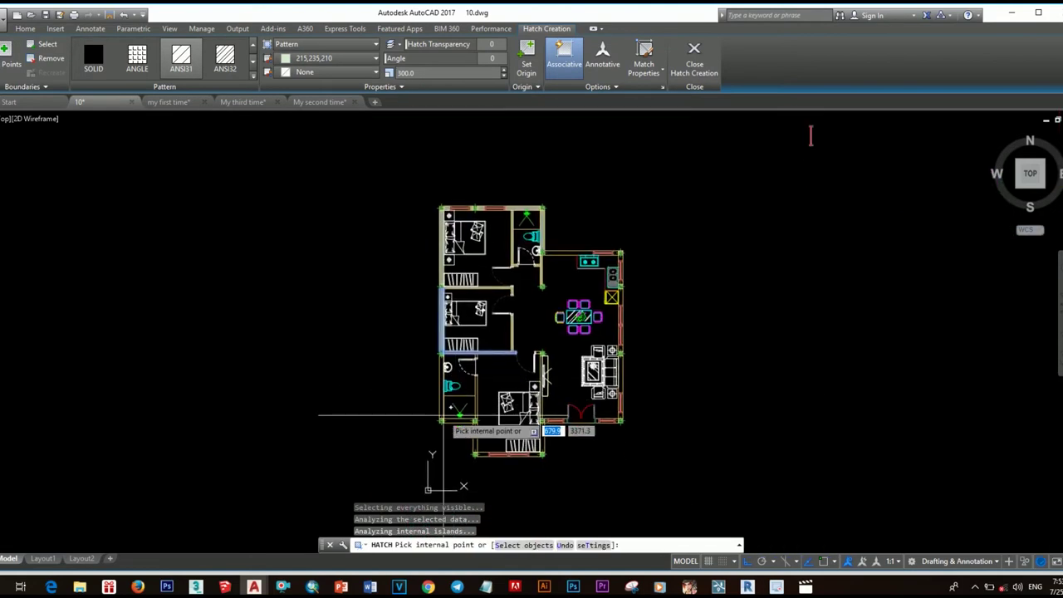
scroll(441, 407, up, 4)
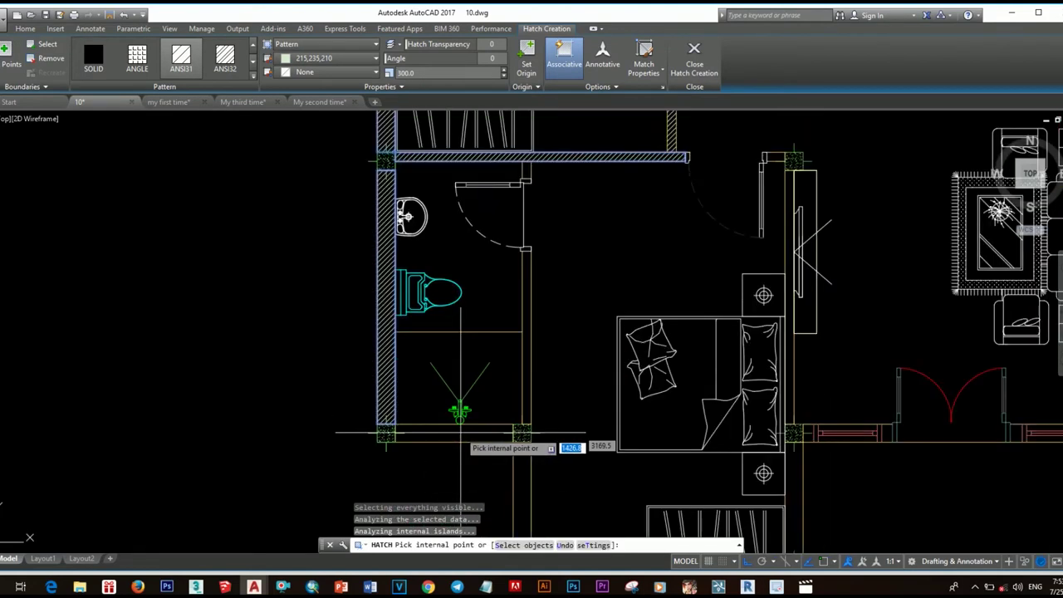
click(497, 423)
scroll(581, 365, down, 5)
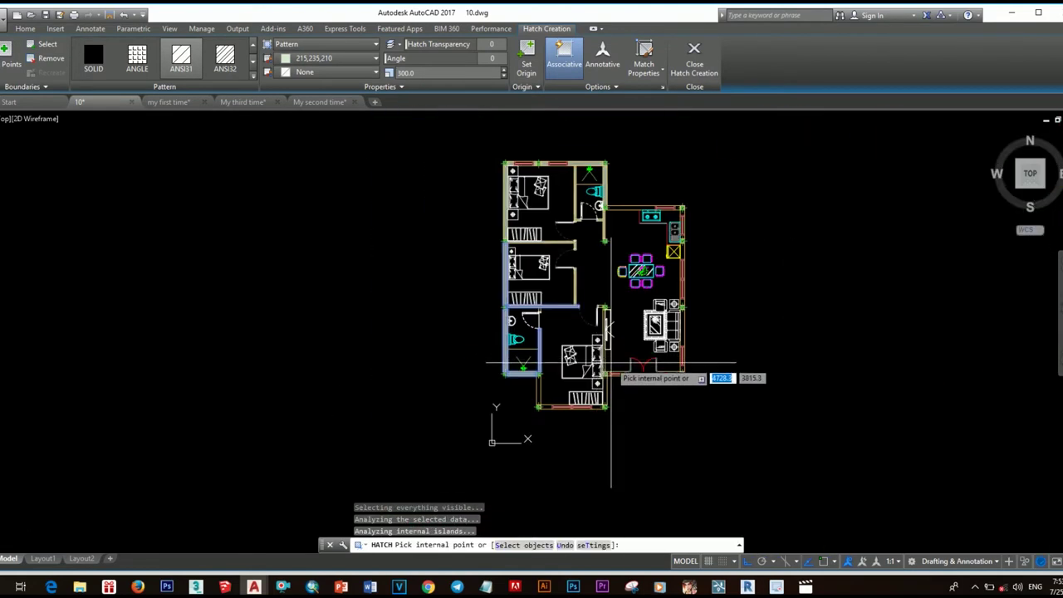
scroll(474, 361, up, 3)
scroll(427, 327, up, 2)
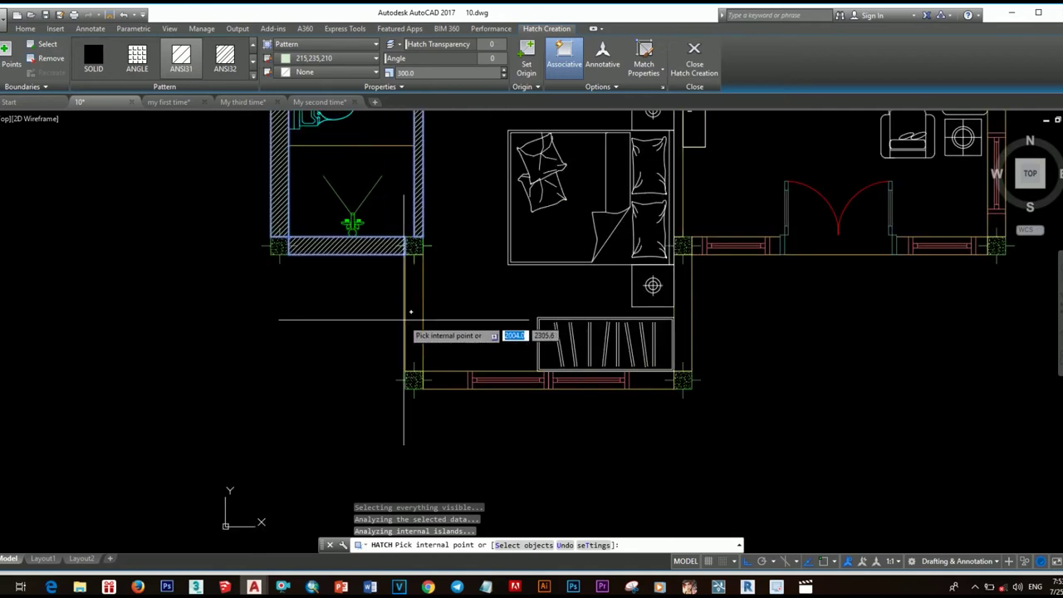
middle_drag(901, 275, 692, 335)
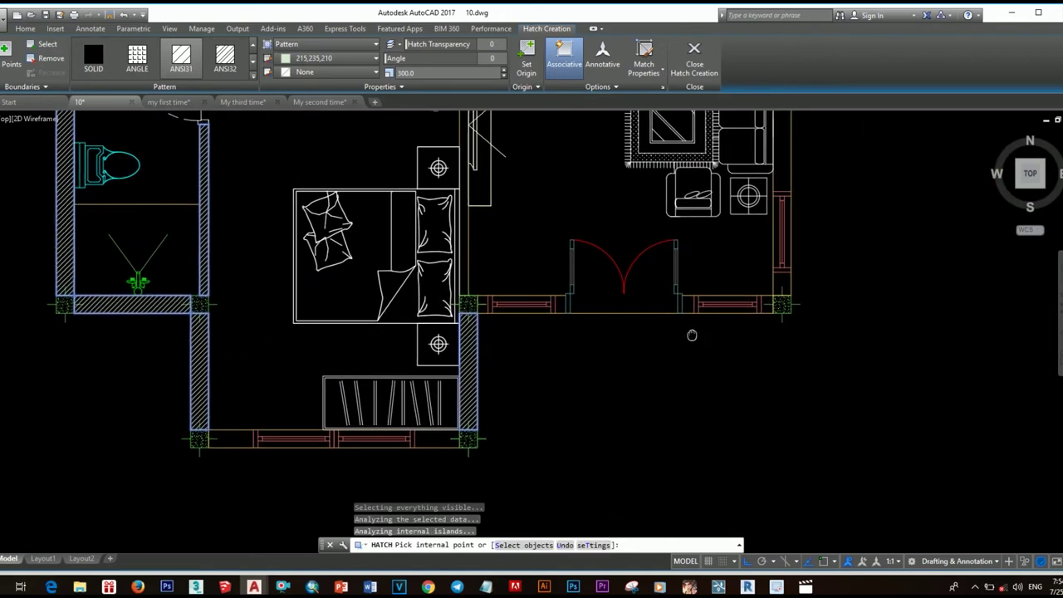
scroll(609, 266, down, 2)
scroll(676, 333, up, 2)
scroll(664, 304, up, 3)
click(664, 308)
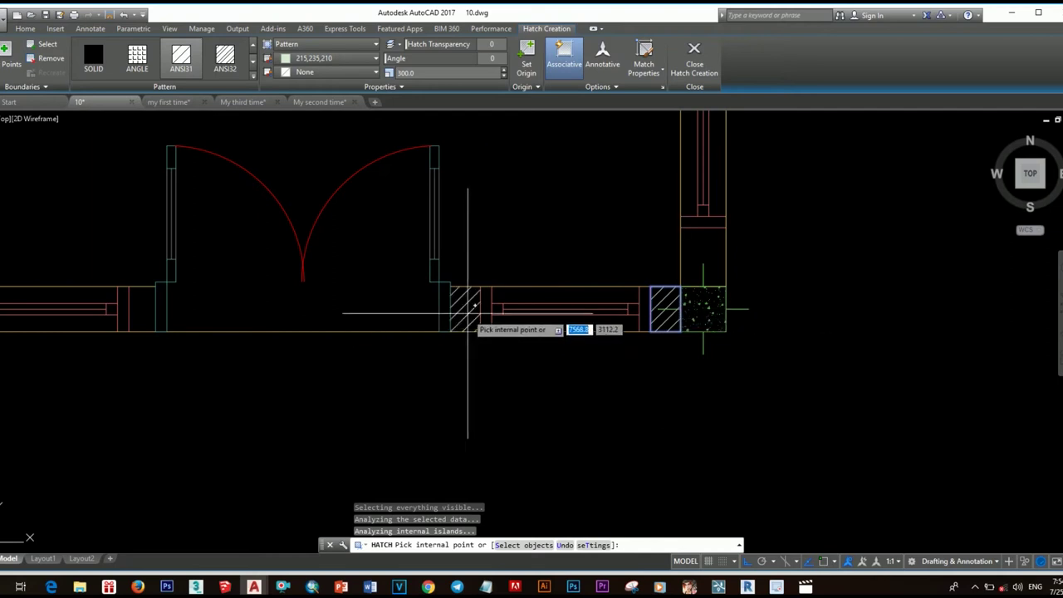
Step: Hatch the remaining wall segment beside the kitchen
middle_drag(476, 350, 868, 305)
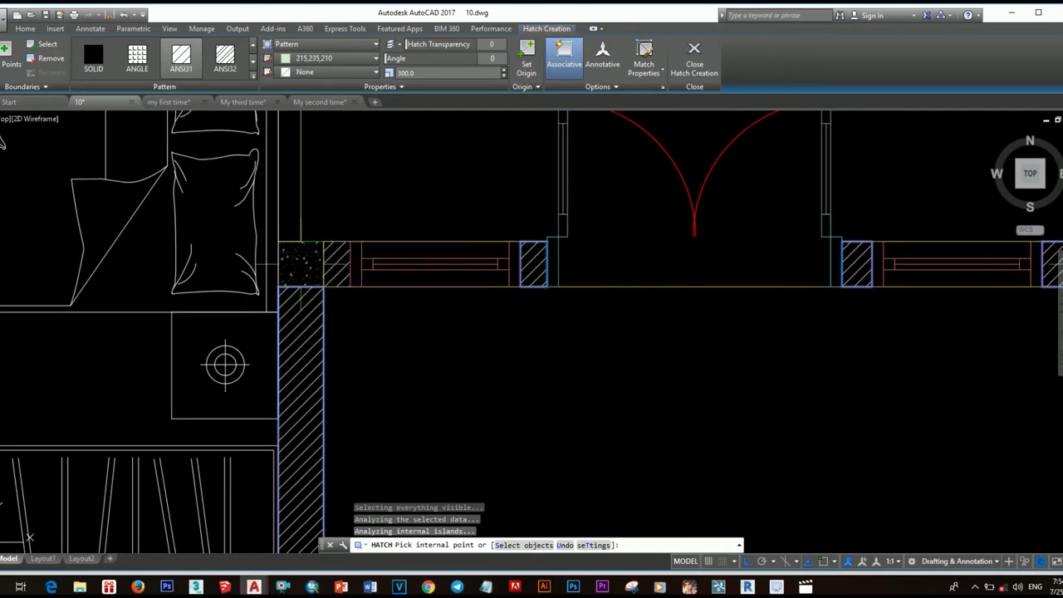
scroll(629, 261, down, 2)
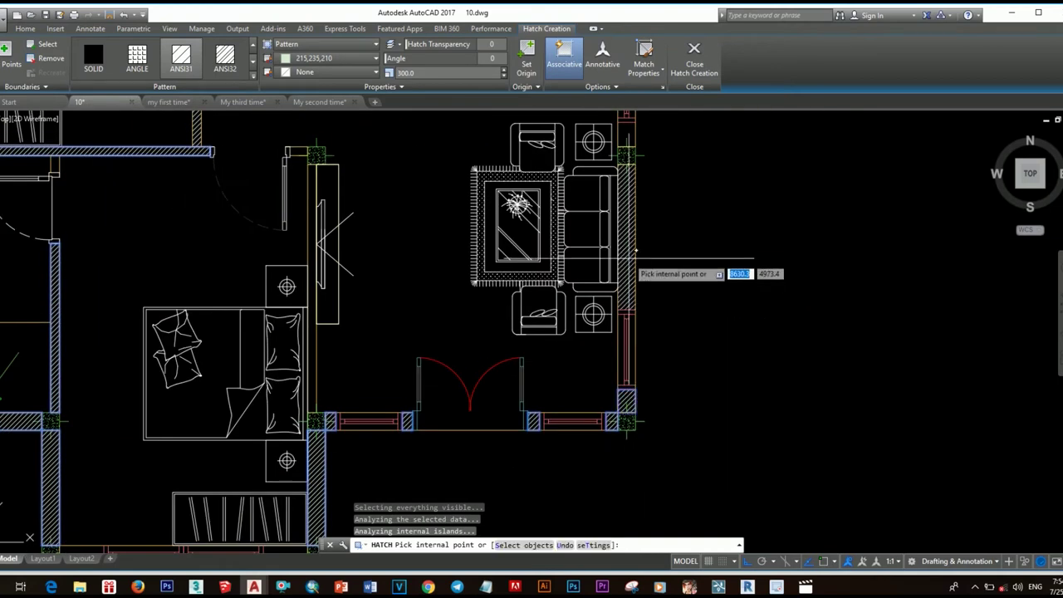
middle_drag(636, 141, 612, 286)
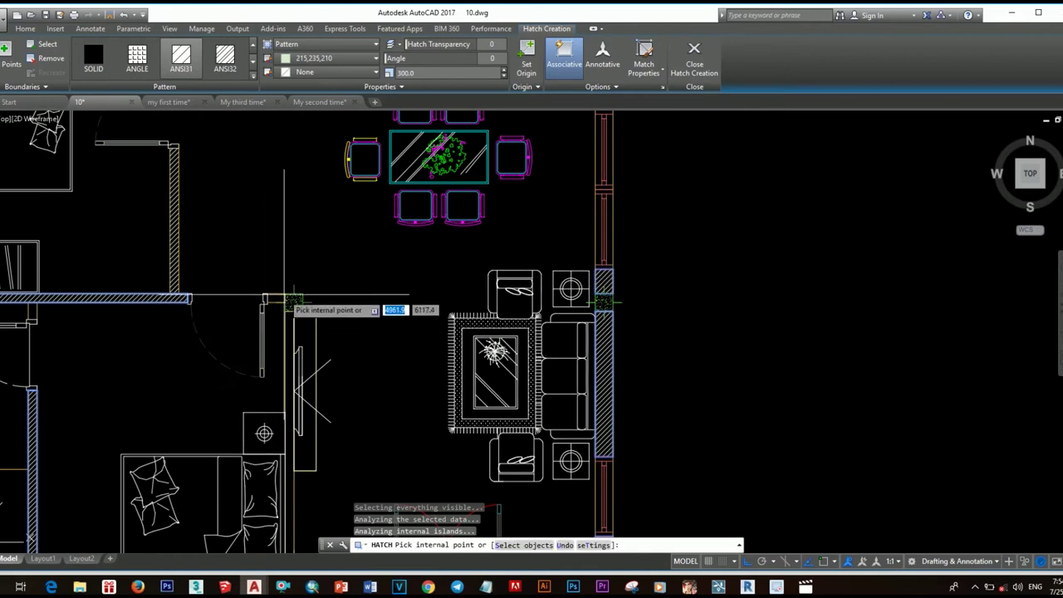
middle_drag(314, 349, 313, 220)
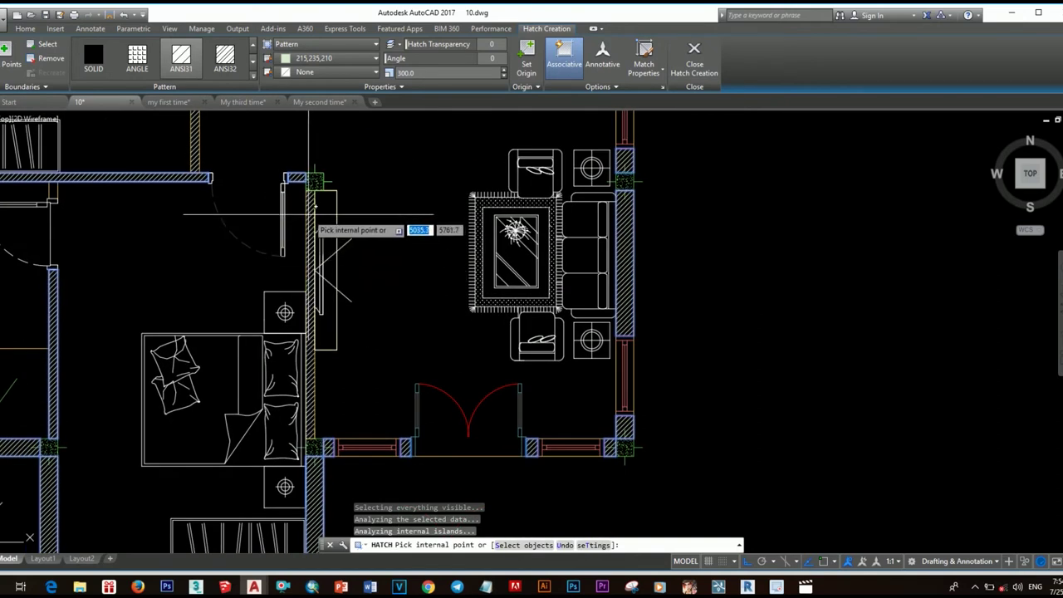
scroll(309, 214, down, 3)
scroll(379, 308, up, 2)
scroll(451, 308, up, 1)
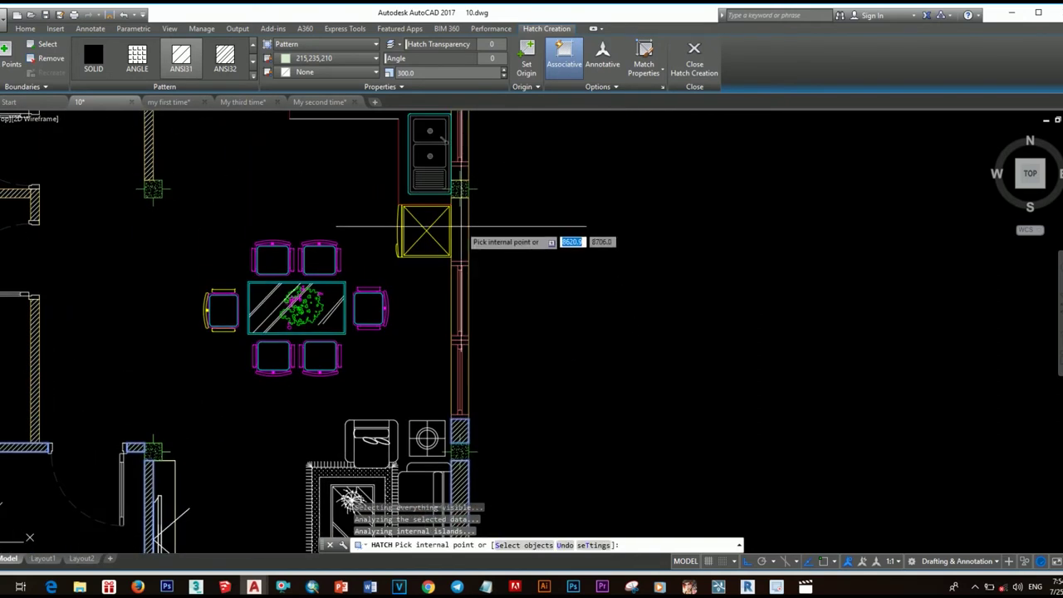
scroll(468, 221, down, 3)
scroll(481, 266, up, 5)
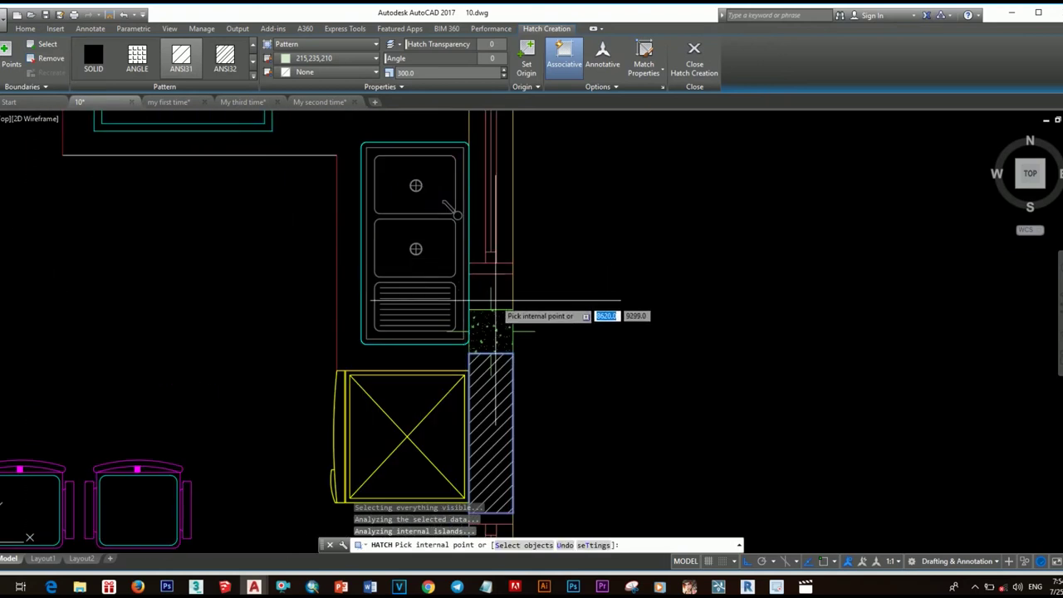
scroll(505, 292, down, 3)
scroll(497, 241, up, 3)
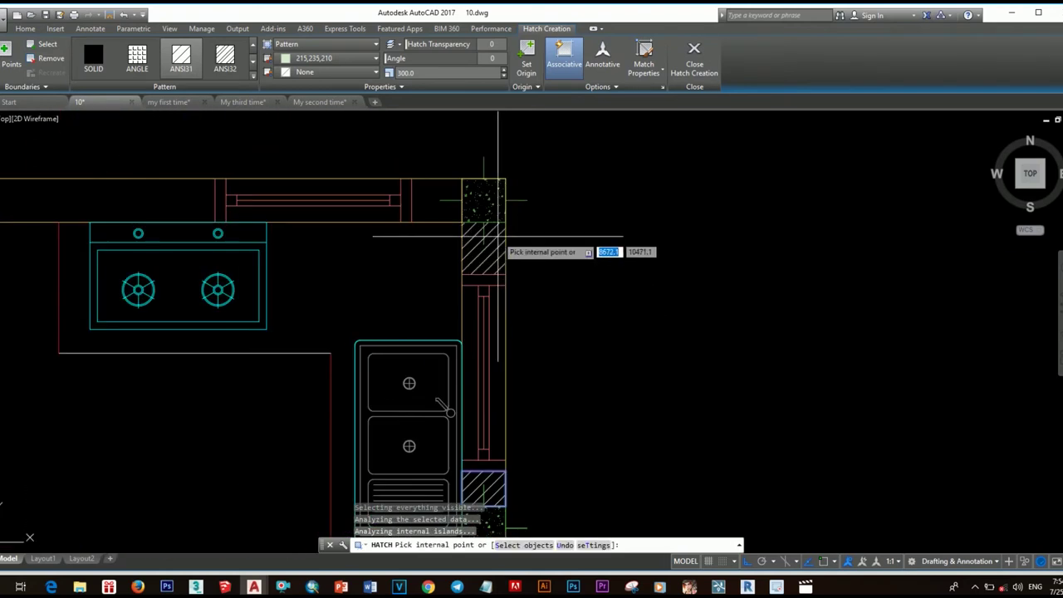
click(497, 236)
Step: End hatching and draw a two-segment polyline from the wall corner around the area below the entrance wall
key(Escape)
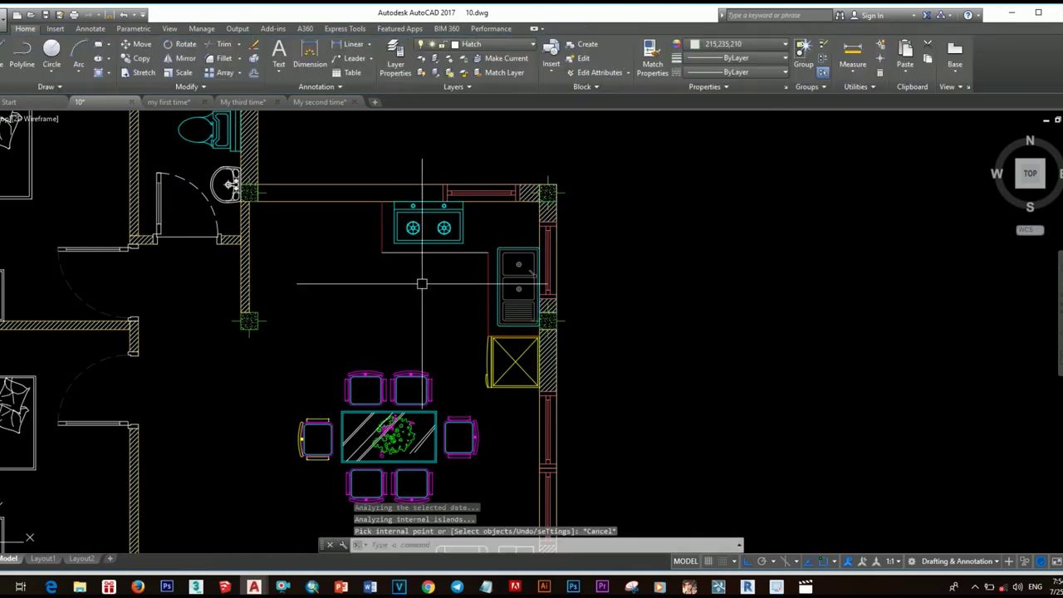
scroll(499, 207, down, 3)
scroll(465, 399, up, 2)
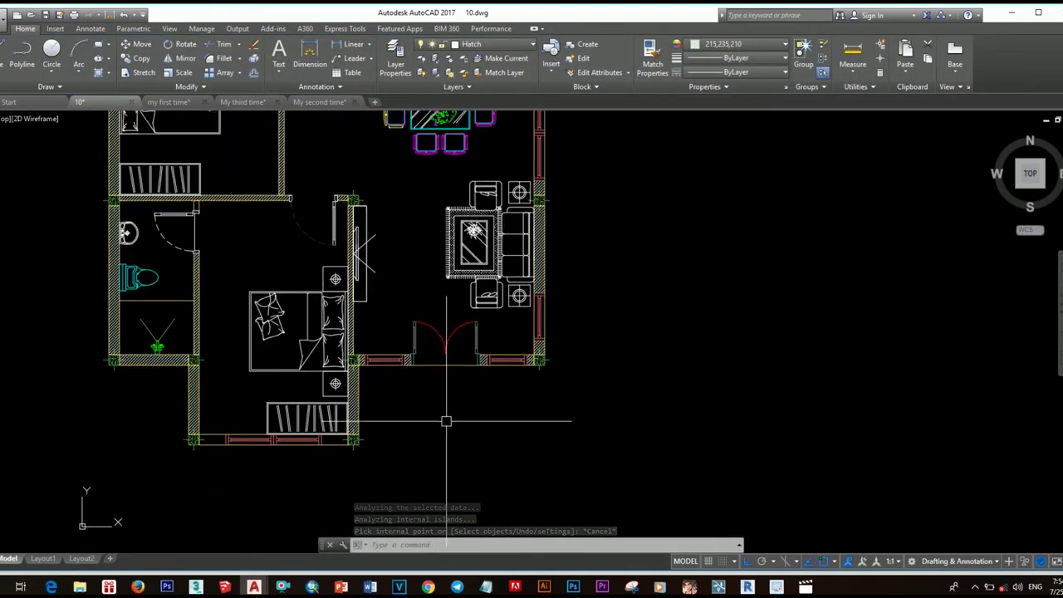
scroll(453, 406, up, 1)
text(l)
key(Return)
click(353, 430)
scroll(540, 366, up, 2)
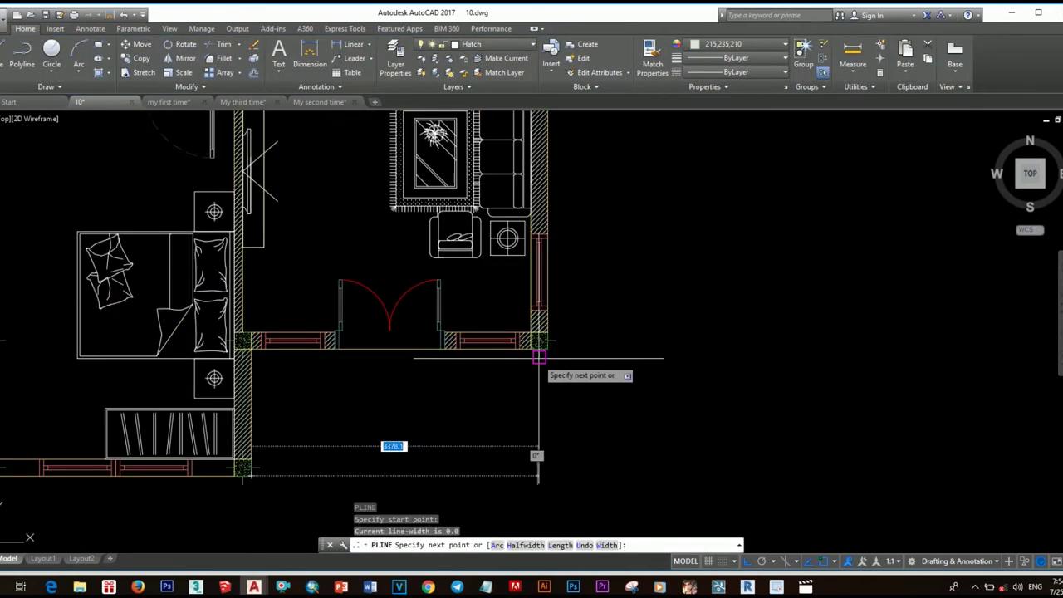
click(546, 479)
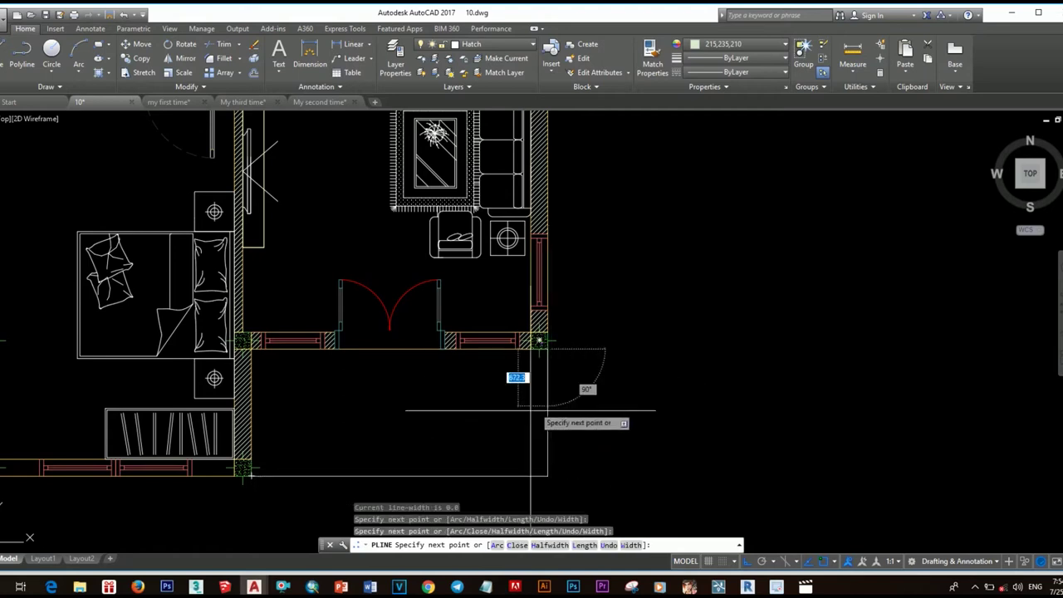
click(541, 340)
key(Escape)
scroll(544, 415, down, 3)
scroll(531, 390, up, 1)
scroll(457, 374, down, 4)
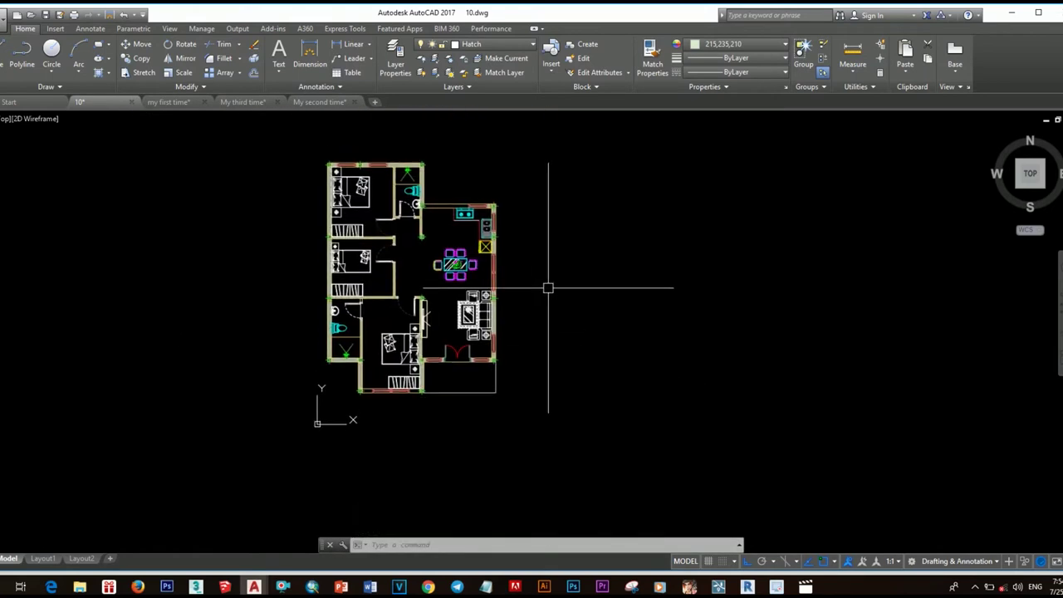
scroll(477, 352, up, 4)
scroll(404, 255, down, 2)
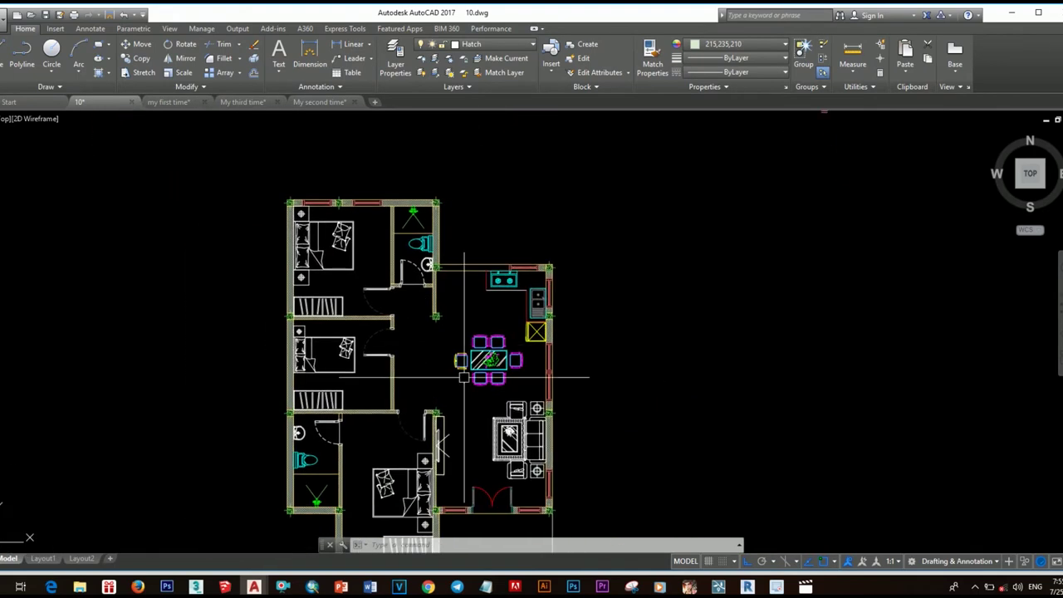
scroll(474, 379, up, 4)
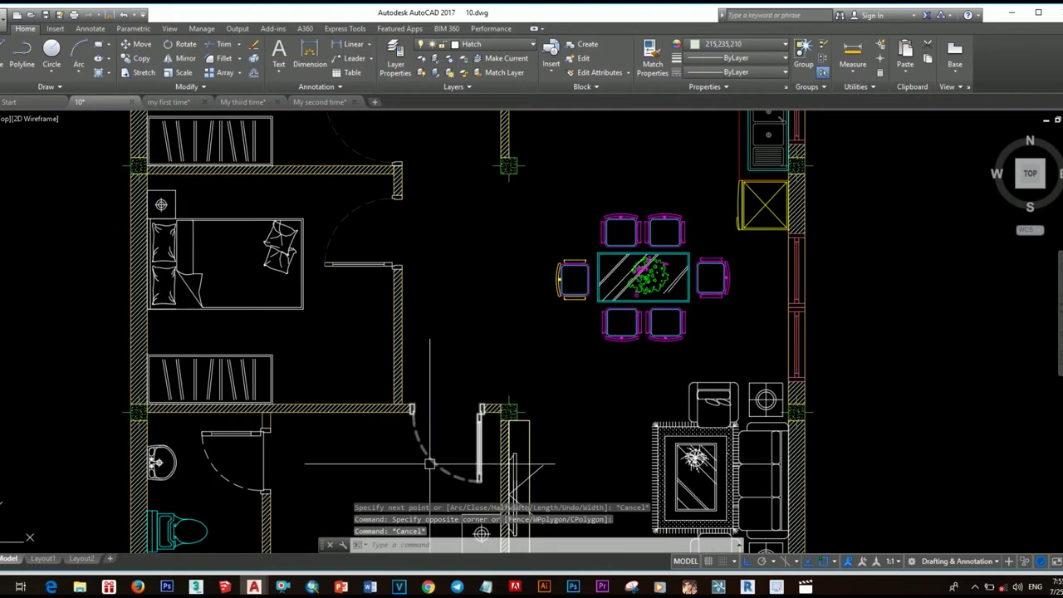
Step: Mirror the door across a horizontal axis, keeping the original
click(429, 464)
key(m)
key(i)
key(Return)
click(449, 361)
click(498, 361)
key(n)
key(Return)
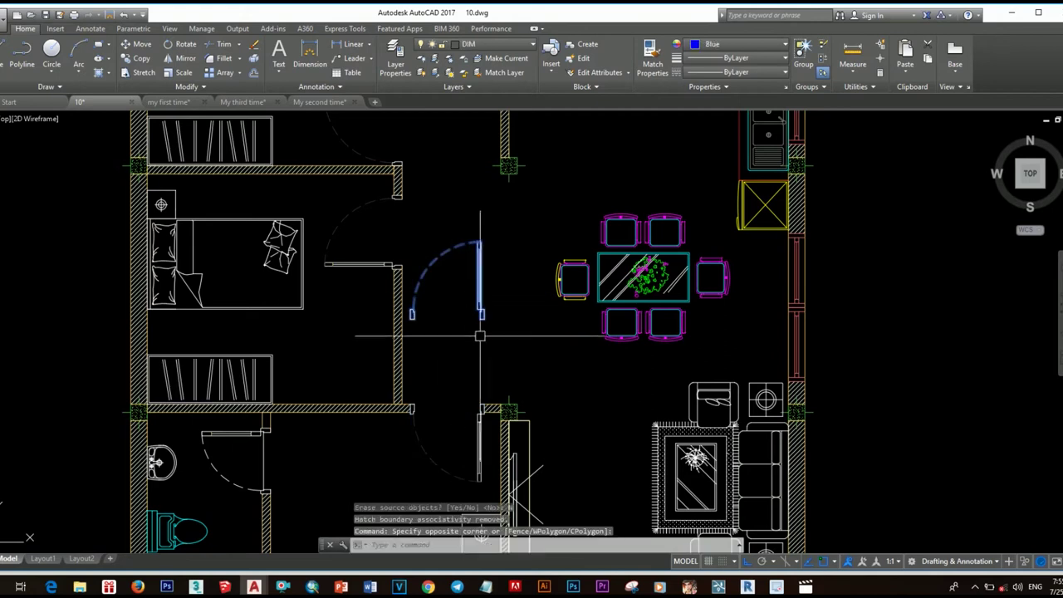
Step: Mirror the new door across a vertical axis, erasing the source
key(m)
key(i)
key(Return)
click(456, 332)
click(487, 254)
key(y)
key(Return)
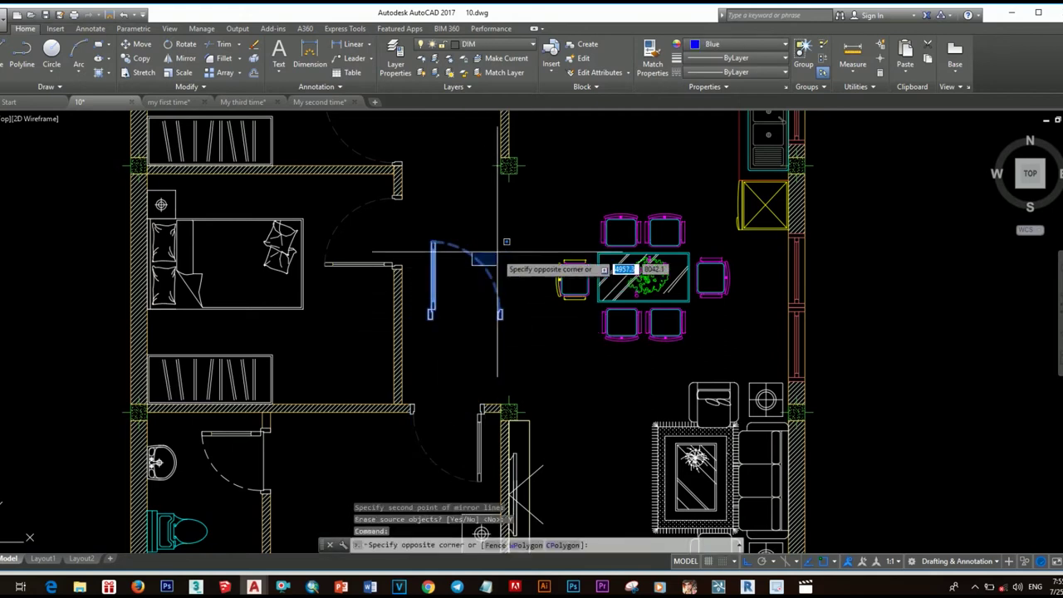
Step: Move the flipped door to the wall between the bathroom and kitchen
drag(499, 258, 482, 311)
text(m)
key(Return)
click(430, 314)
middle_drag(432, 314, 391, 515)
scroll(426, 250, up, 3)
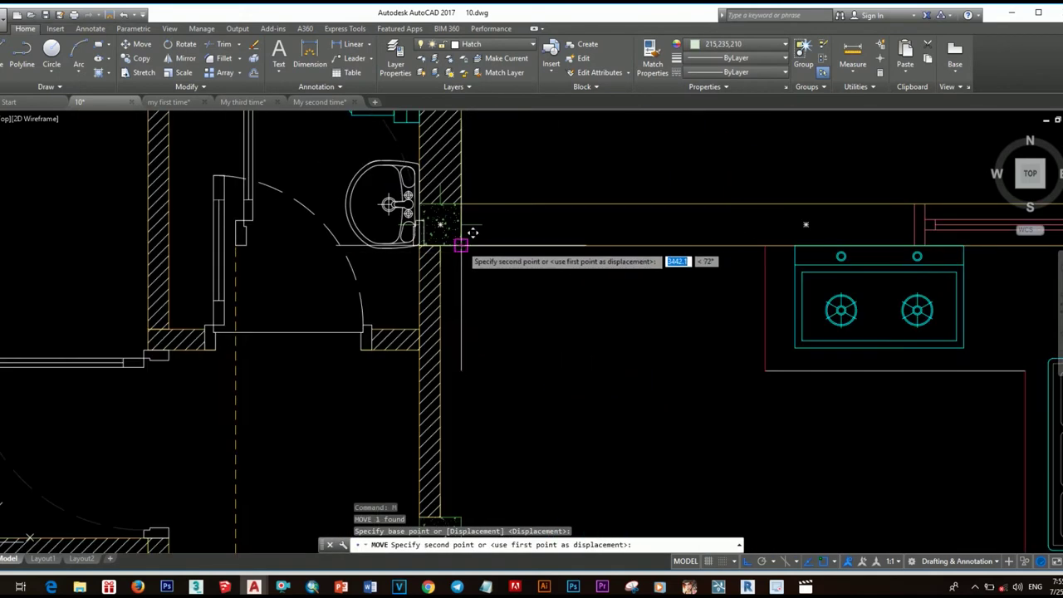
scroll(462, 230, up, 2)
click(620, 282)
Step: Shift the door 100 units to the right
text(m)
key(Return)
click(626, 275)
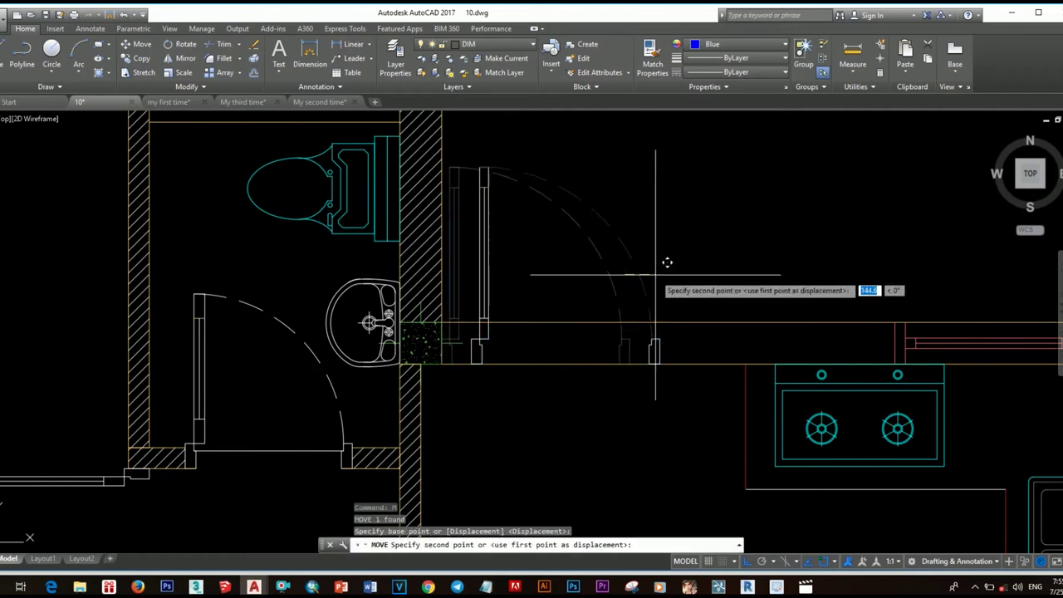
key(Return)
click(652, 266)
text(m)
key(Return)
click(577, 262)
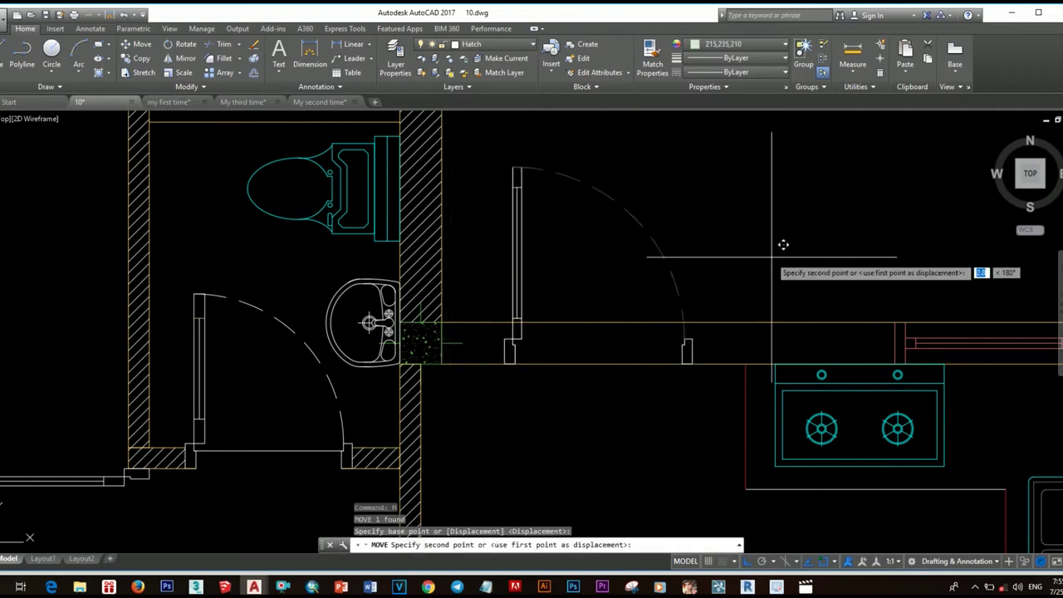
text(100)
key(Return)
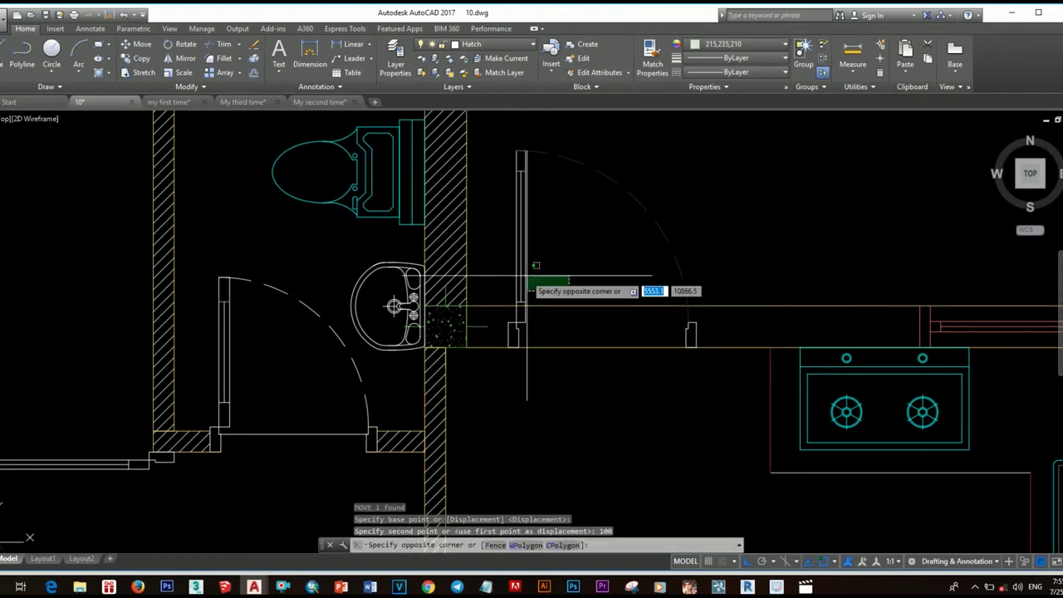
Step: Select the door for a further move, then abandon it
click(508, 274)
text(m)
key(Return)
scroll(495, 324, up, 2)
click(499, 320)
scroll(523, 312, down, 1)
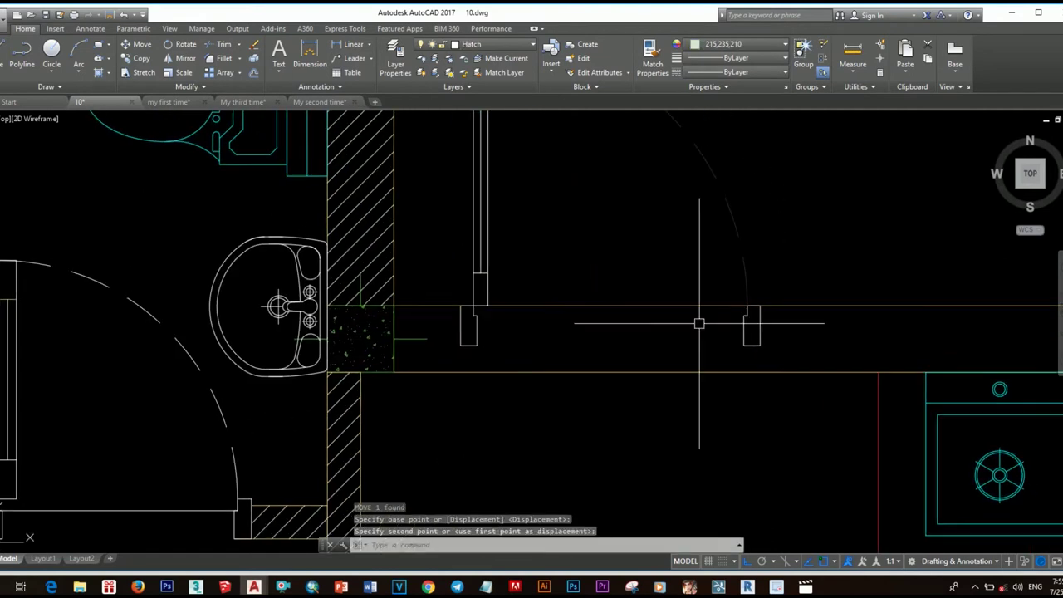
scroll(523, 312, up, 1)
key(Escape)
Step: Draw the jamb line at the door end and a short line below the right jamb
text(l)
key(Return)
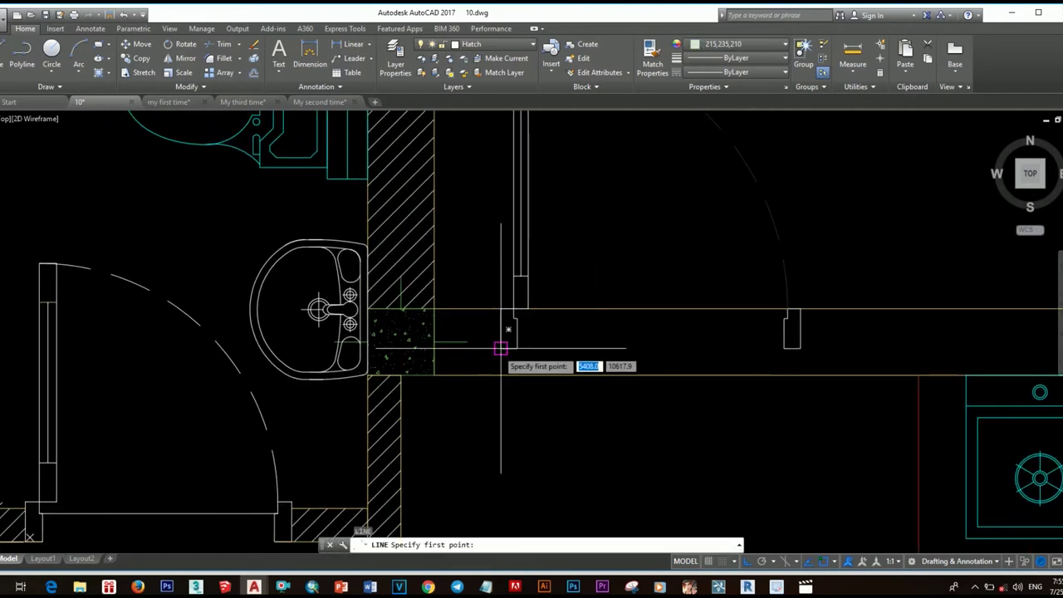
click(501, 353)
scroll(704, 382, down, 1)
scroll(704, 382, up, 1)
key(Return)
click(677, 360)
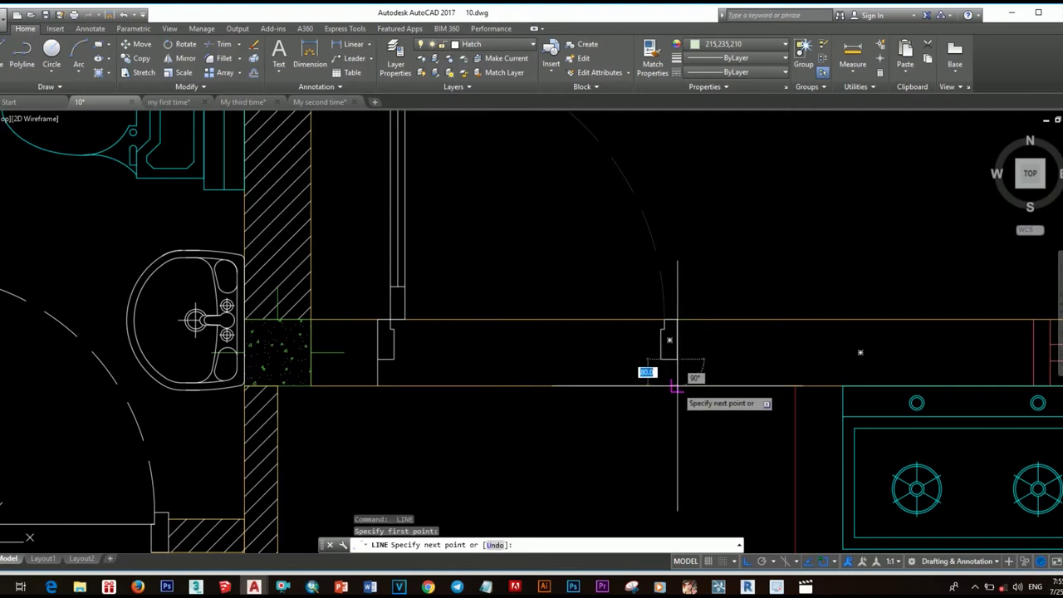
click(677, 384)
key(Escape)
key(Return)
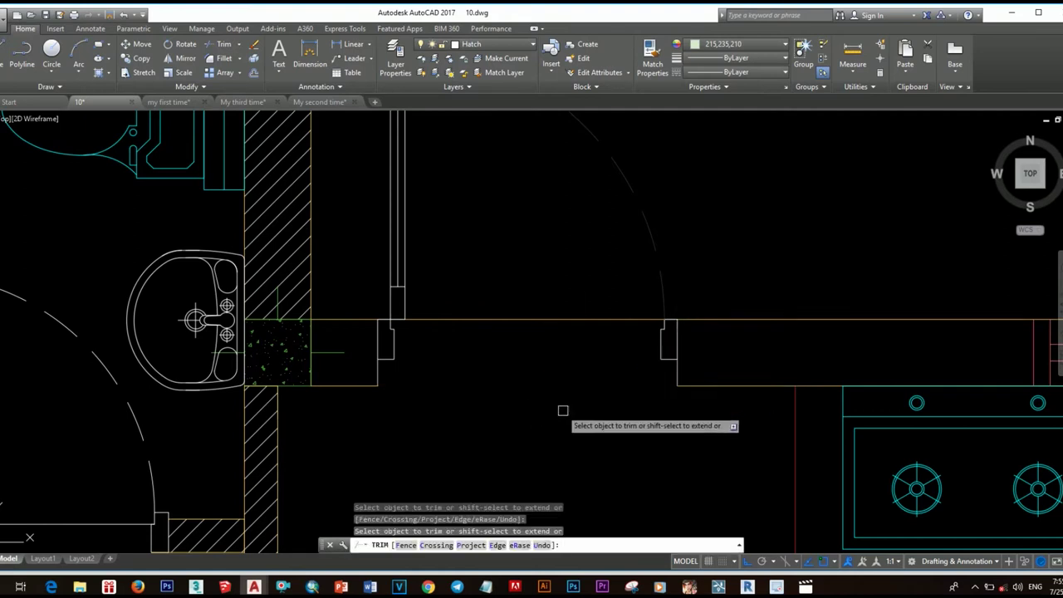
key(Escape)
scroll(548, 422, down, 3)
Step: Start hatching the new wall piece, then cancel without adding any hatch
text(h)
key(Return)
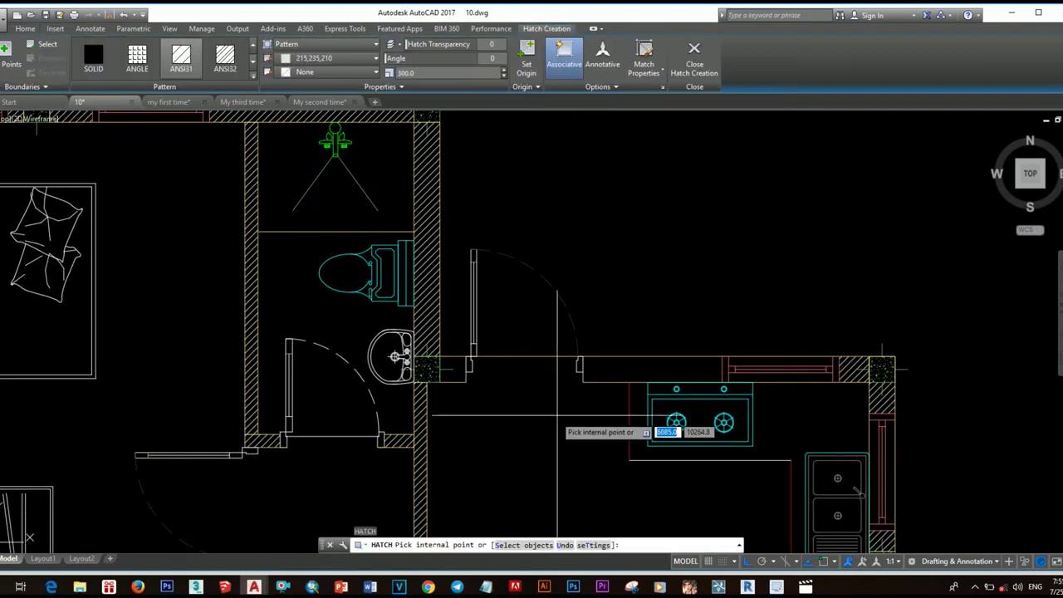
scroll(639, 367, down, 2)
scroll(639, 367, down, 3)
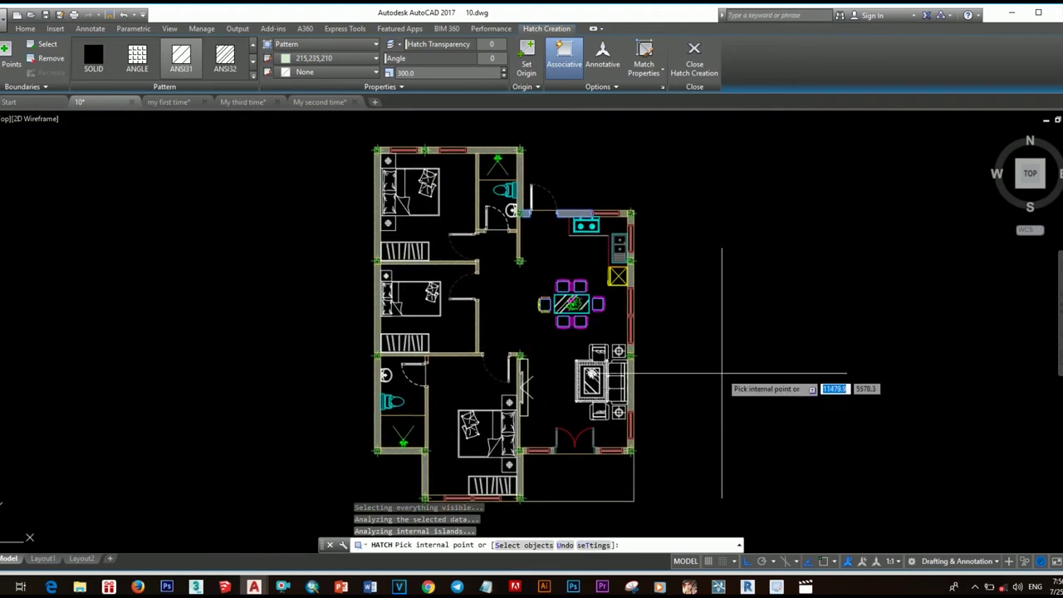
key(Escape)
Step: Trace a polyline around the open area above the kitchen, starting at the kitchen wall corner
key(Return)
scroll(631, 333, up, 3)
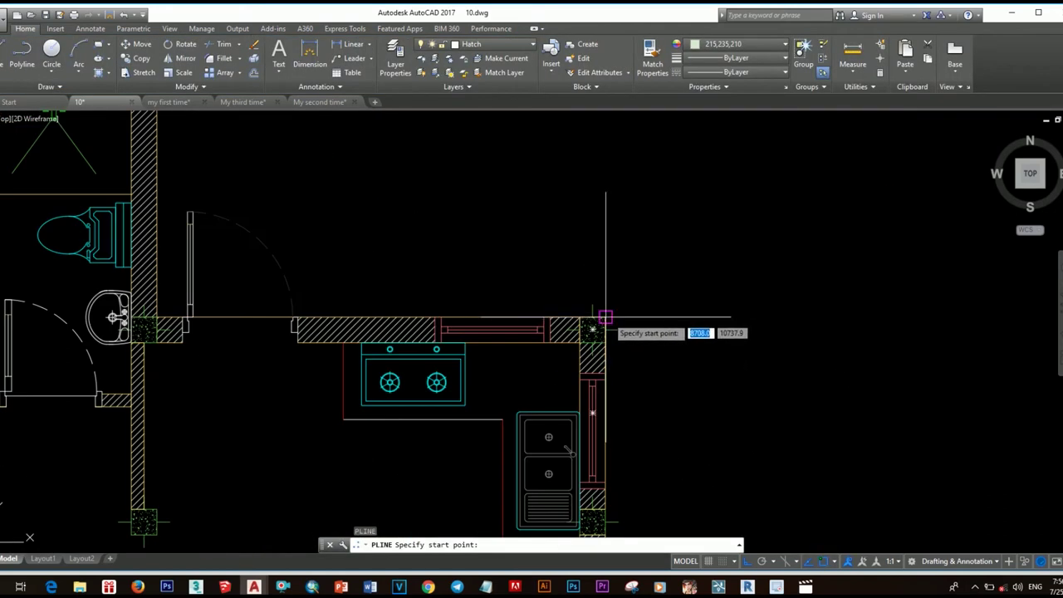
click(610, 325)
scroll(581, 253, down, 4)
scroll(518, 349, up, 5)
scroll(510, 357, down, 4)
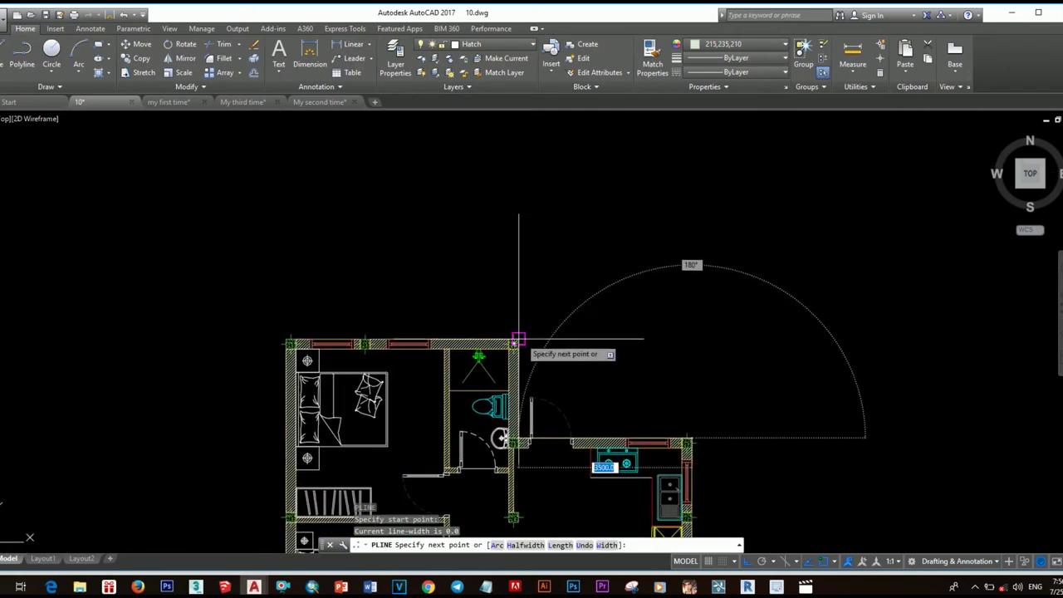
scroll(691, 339, up, 3)
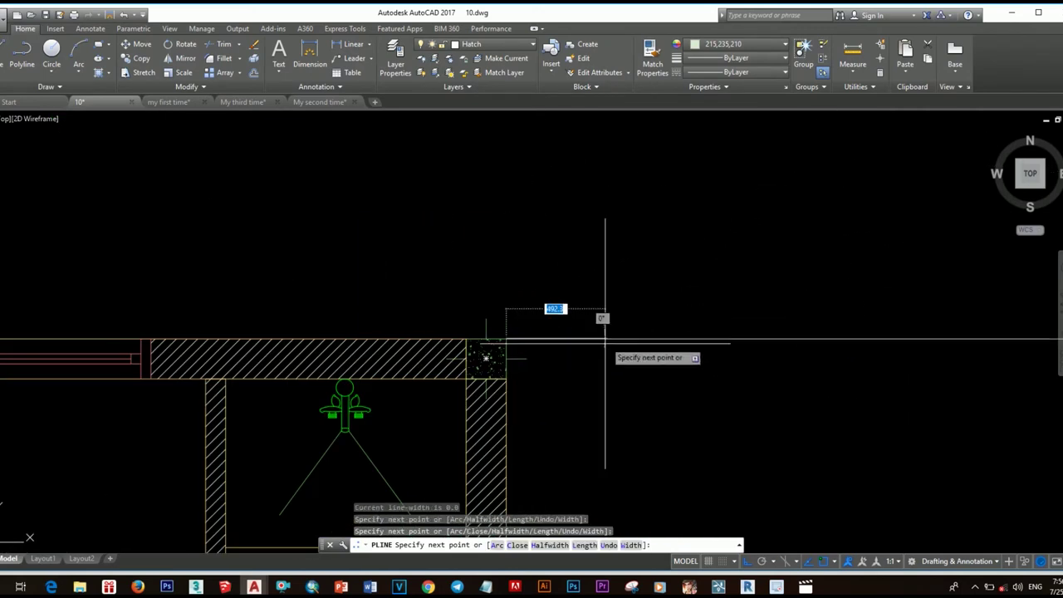
scroll(557, 325, down, 5)
key(Escape)
Step: Window-select the nine leftover objects and erase them
click(568, 296)
click(536, 375)
text(e)
key(Return)
scroll(537, 375, up, 5)
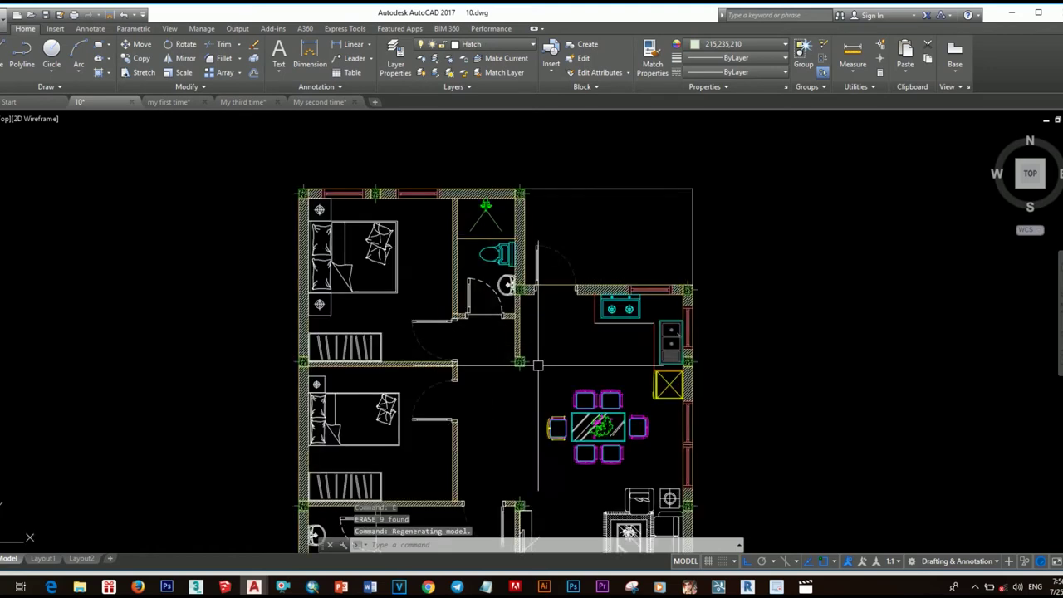
scroll(576, 384, down, 2)
middle_drag(577, 384, 573, 336)
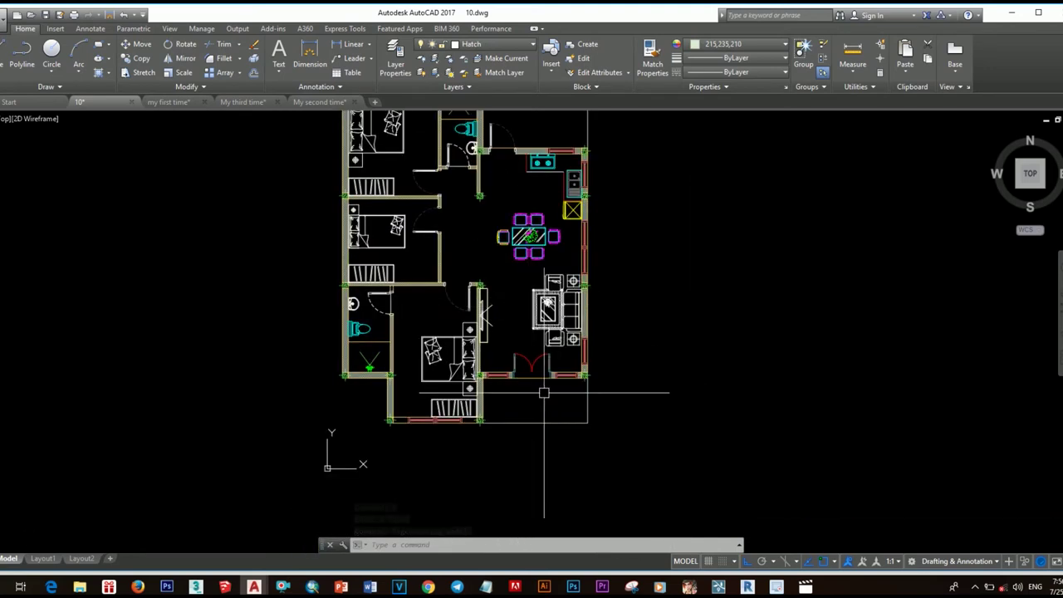
middle_drag(529, 391, 535, 396)
Step: Place horizontal xlines through the bottom wall, kitchen wall, top wall and two other wall edges
text(a)
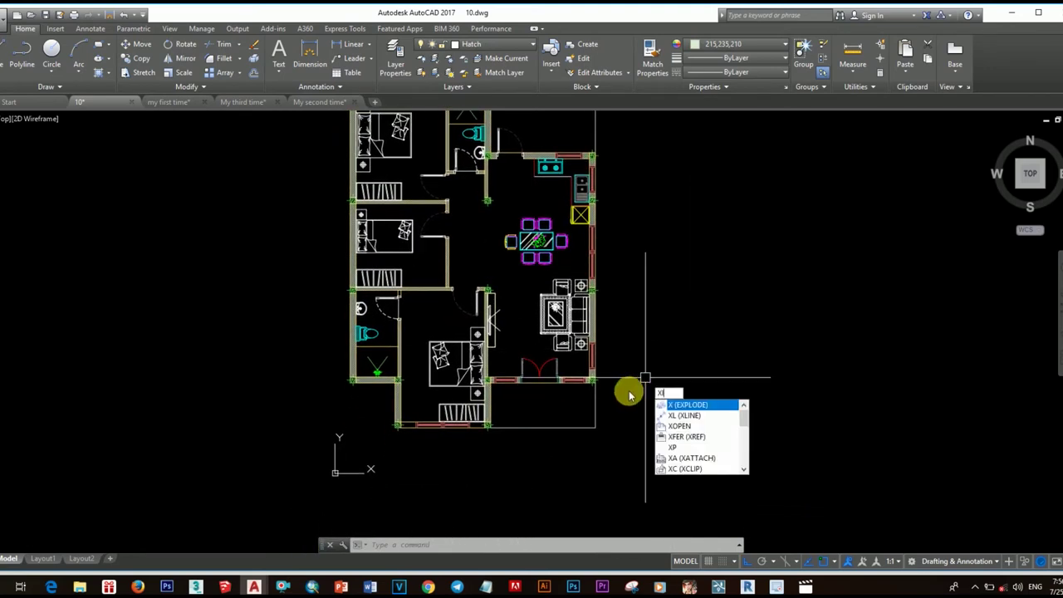
key(Escape)
text(xl)
key(Return)
text(h)
key(Return)
scroll(512, 398, up, 5)
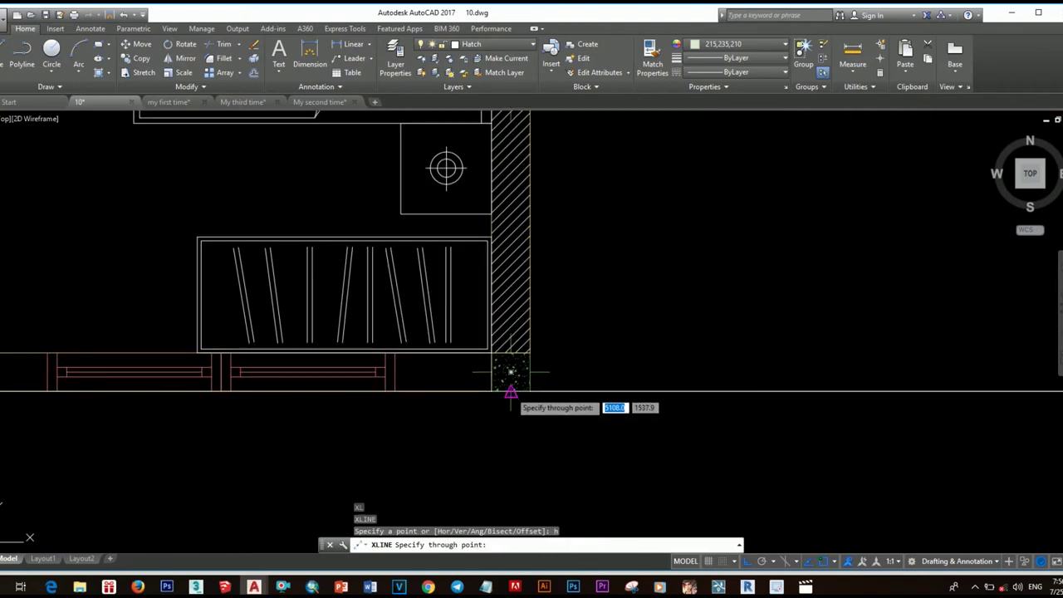
scroll(571, 429, down, 3)
scroll(423, 374, up, 3)
click(422, 375)
scroll(422, 375, down, 3)
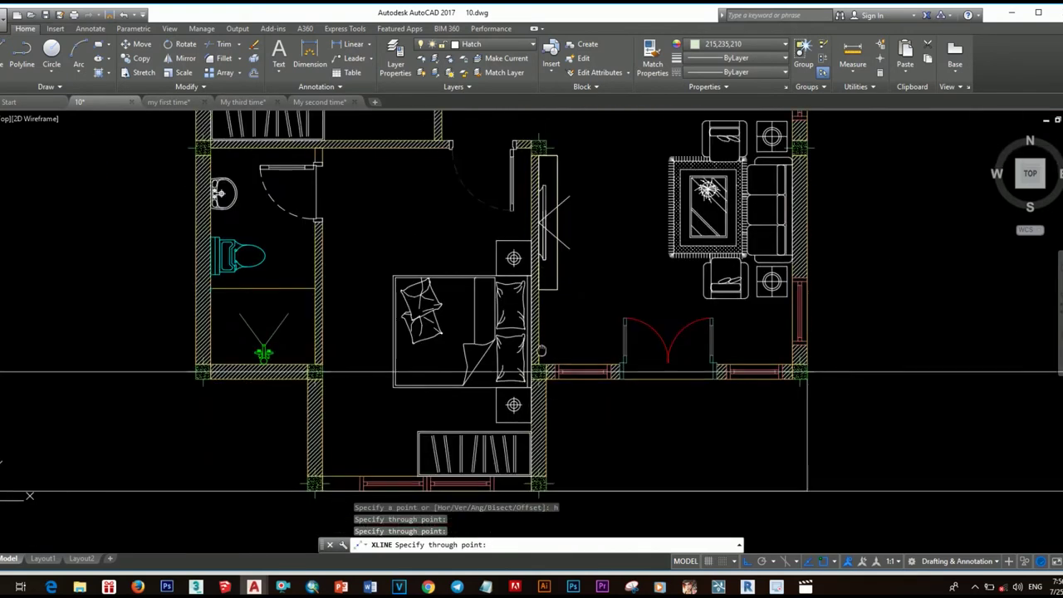
scroll(591, 421, up, 5)
click(591, 421)
scroll(590, 421, down, 5)
scroll(626, 268, up, 3)
scroll(627, 297, up, 3)
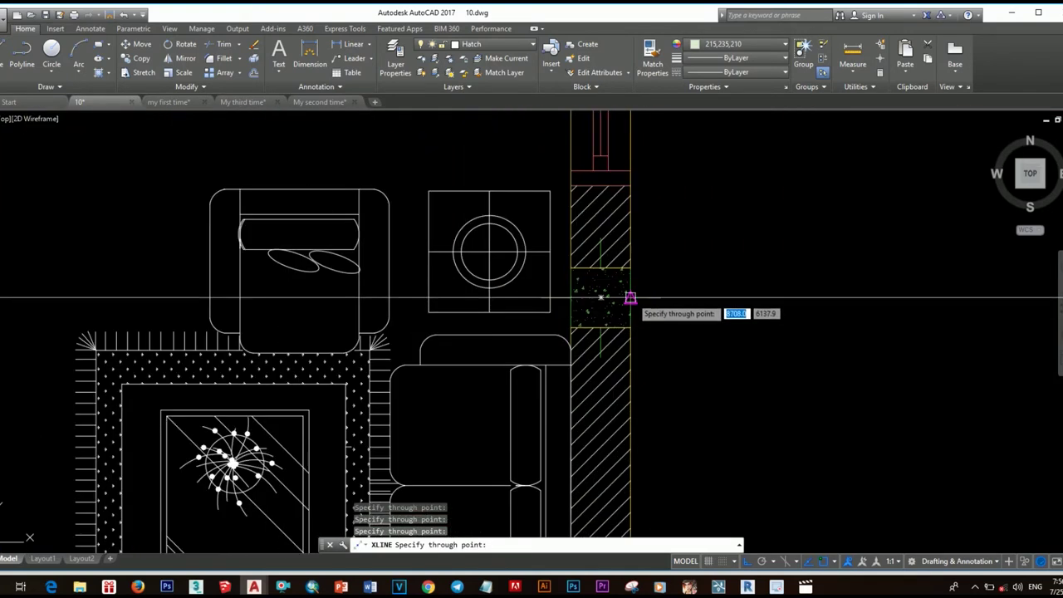
scroll(627, 297, down, 3)
middle_drag(626, 296, 629, 246)
scroll(628, 247, up, 3)
click(581, 327)
scroll(581, 327, down, 3)
scroll(628, 304, up, 3)
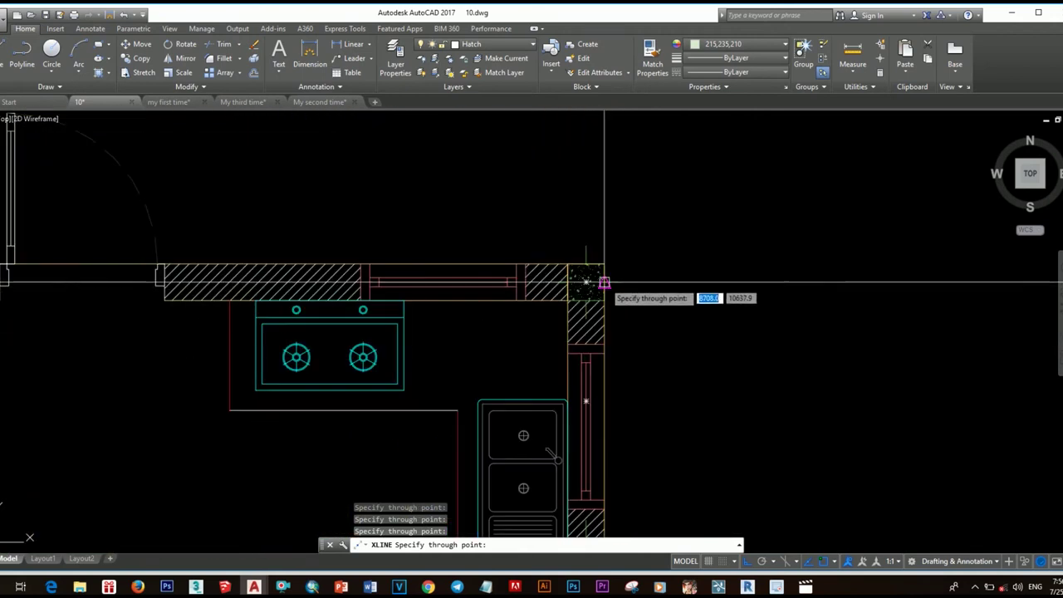
click(606, 280)
scroll(605, 280, down, 3)
scroll(585, 278, up, 3)
click(527, 211)
scroll(546, 356, down, 3)
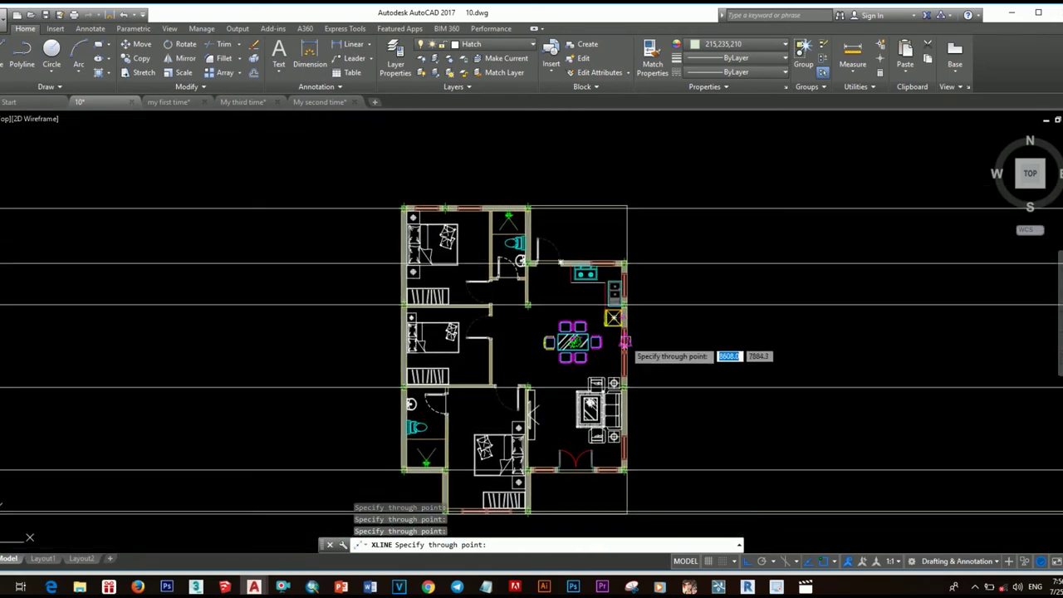
key(Escape)
Step: Add three more horizontal xlines through the remaining wall edges
scroll(631, 327, up, 1)
text(xl)
key(Return)
text(h)
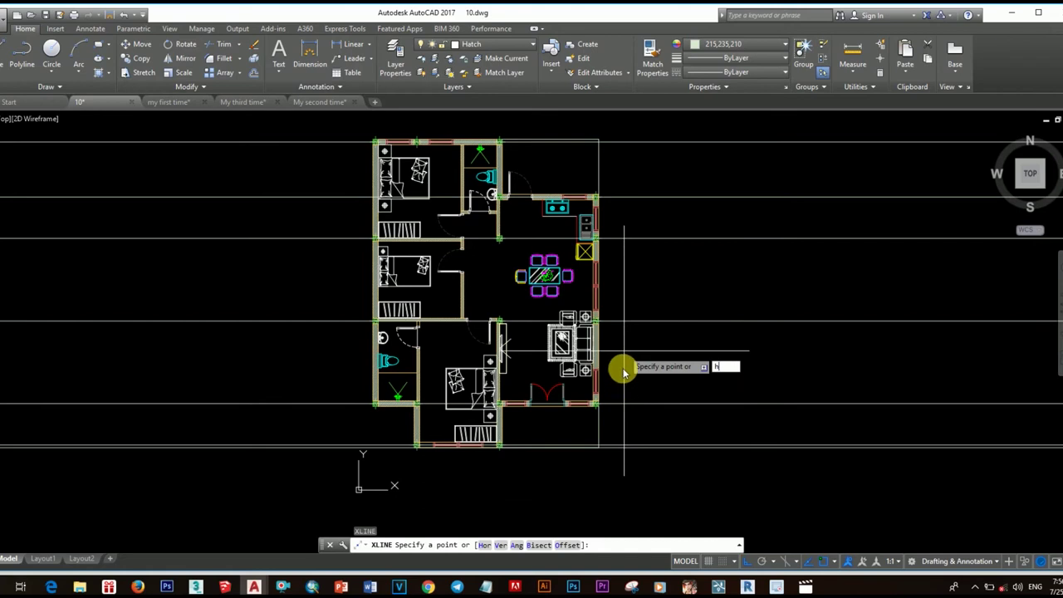
key(Return)
scroll(615, 369, up, 3)
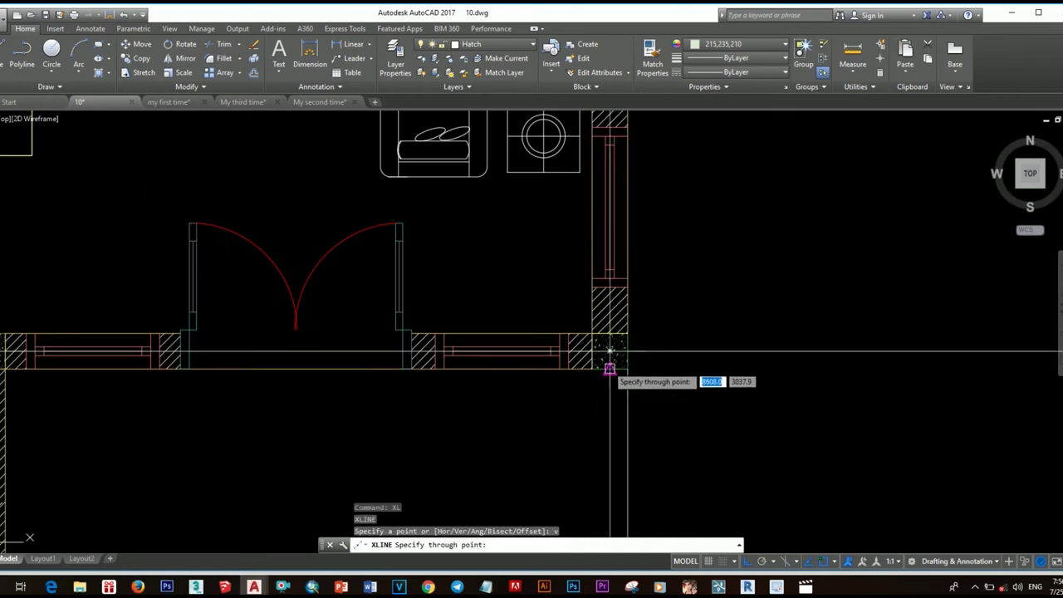
scroll(611, 370, down, 2)
scroll(557, 366, up, 2)
click(557, 366)
scroll(556, 366, down, 3)
scroll(581, 332, up, 3)
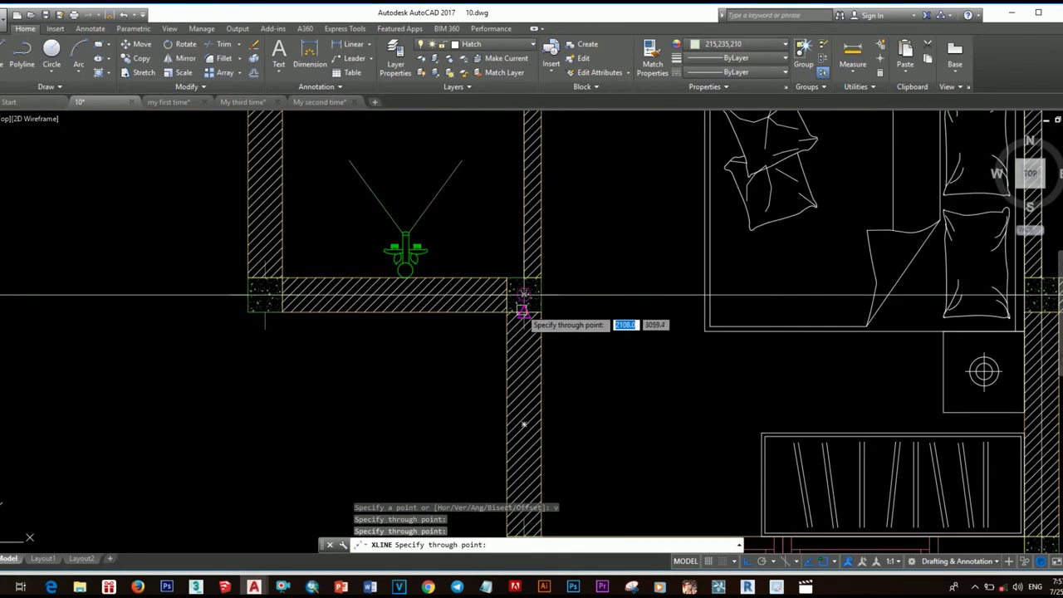
click(524, 304)
scroll(524, 304, down, 3)
scroll(466, 356, up, 3)
click(495, 336)
scroll(495, 335, down, 3)
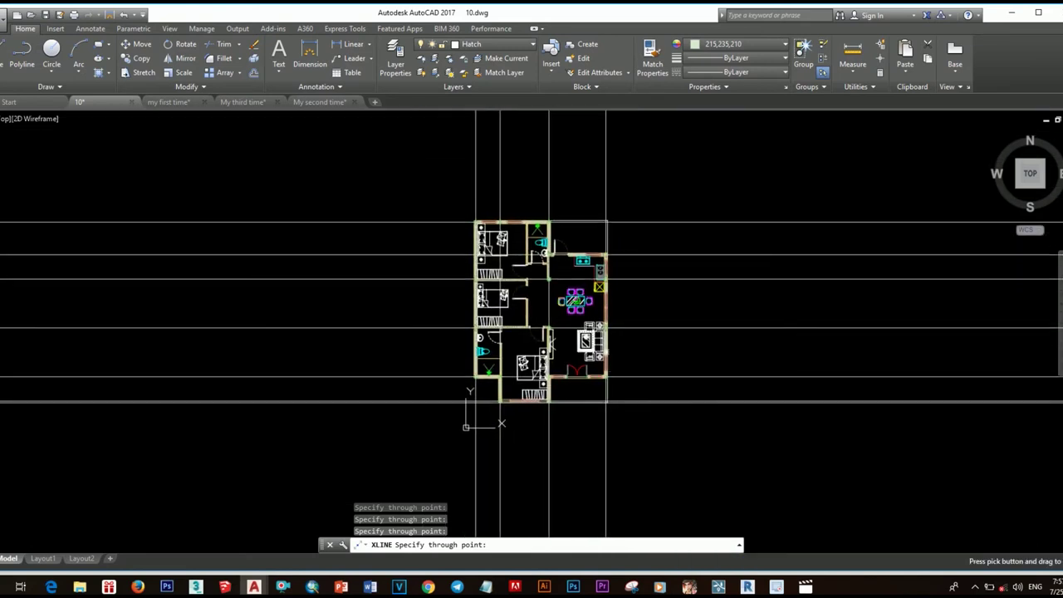
scroll(642, 392, up, 3)
scroll(642, 392, up, 3)
scroll(591, 361, down, 3)
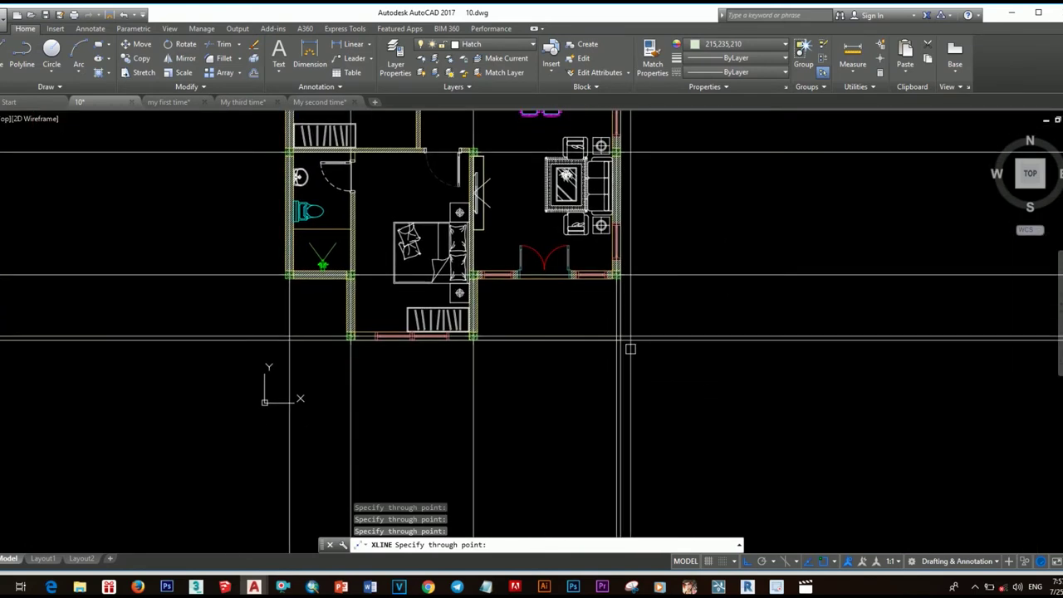
key(Escape)
Step: Briefly open and dismiss the dimension style settings, then bring up the layer settings
text(d)
key(Return)
key(Escape)
key(Escape)
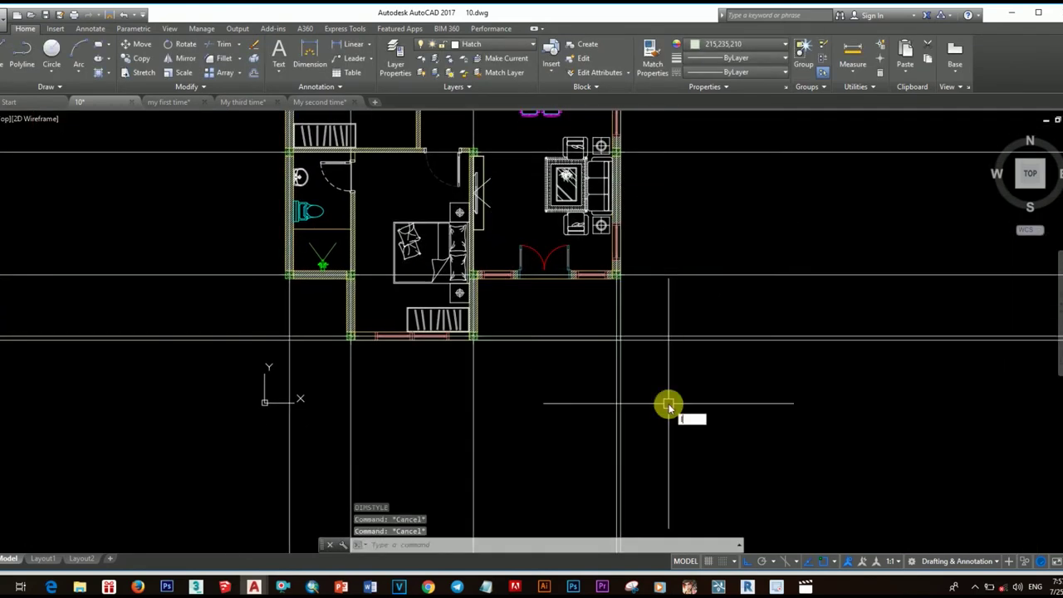
key(Return)
Step: Add a Dimension layer in magenta colour 230 and set the object colour to ByLayer
click(359, 101)
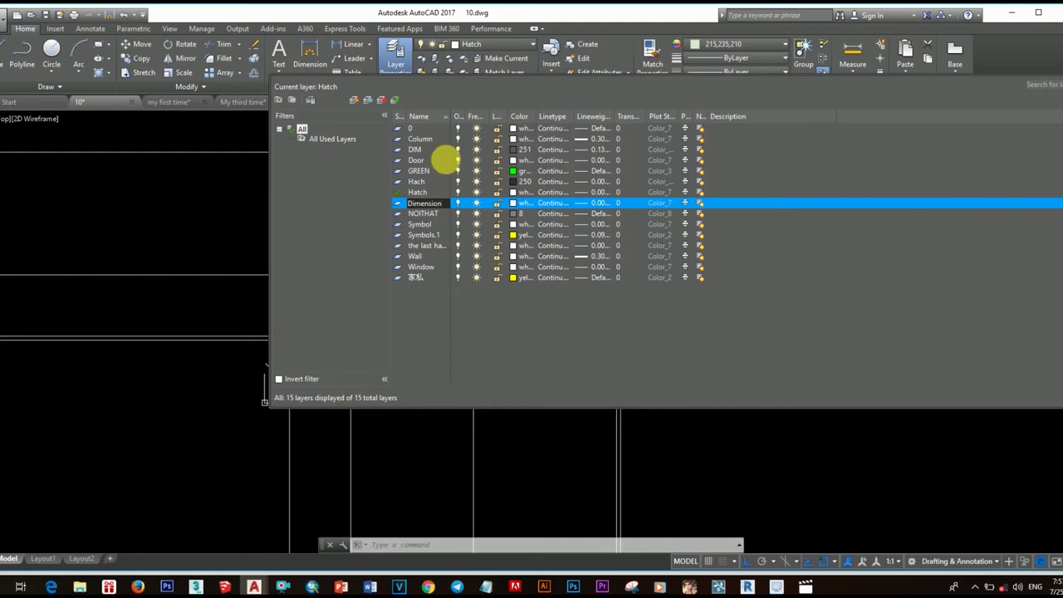
click(515, 208)
text(230)
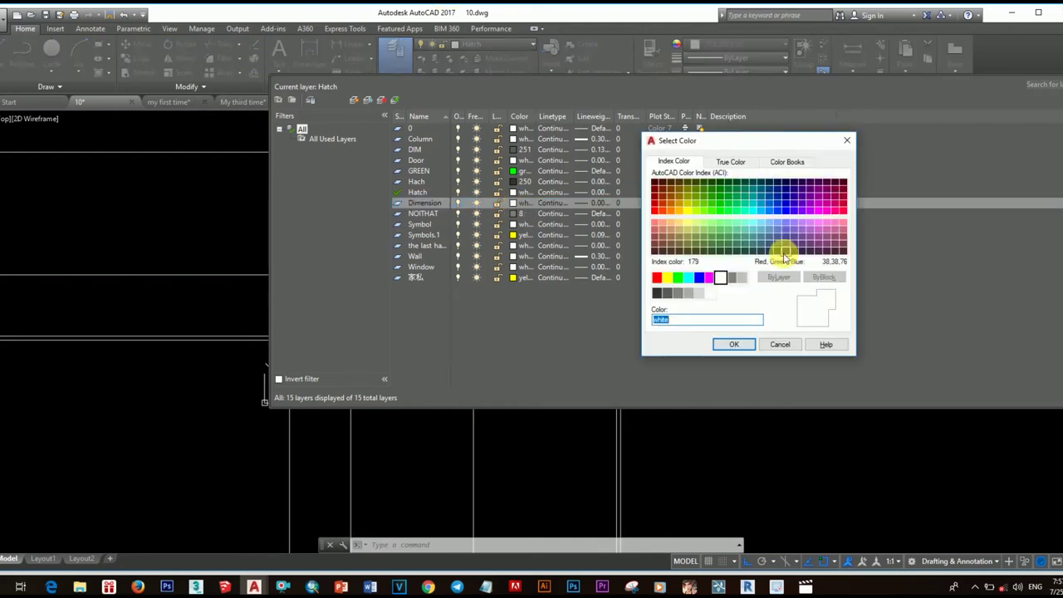
click(734, 345)
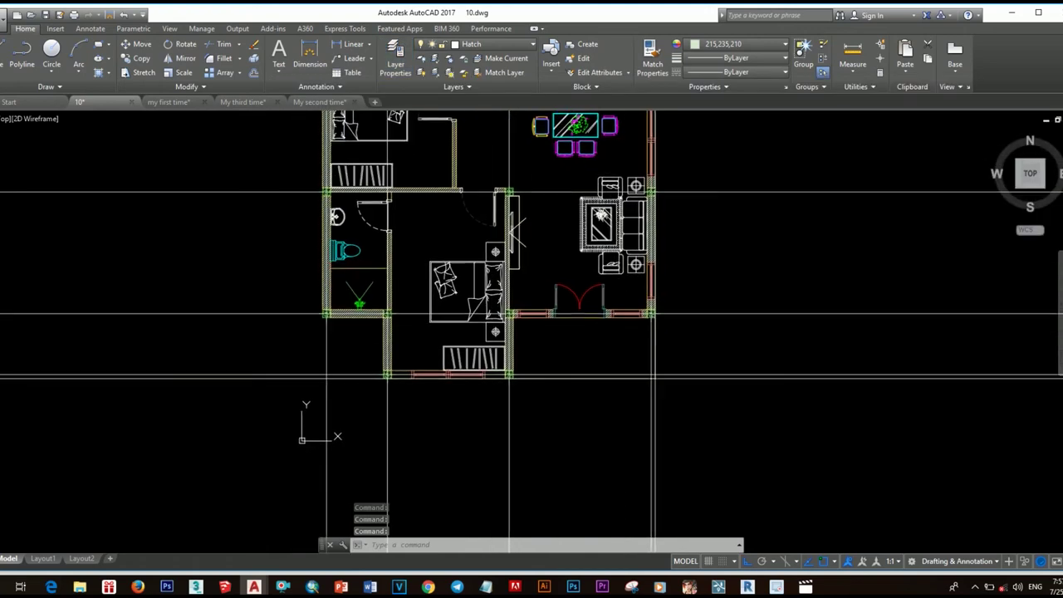
click(736, 43)
click(719, 60)
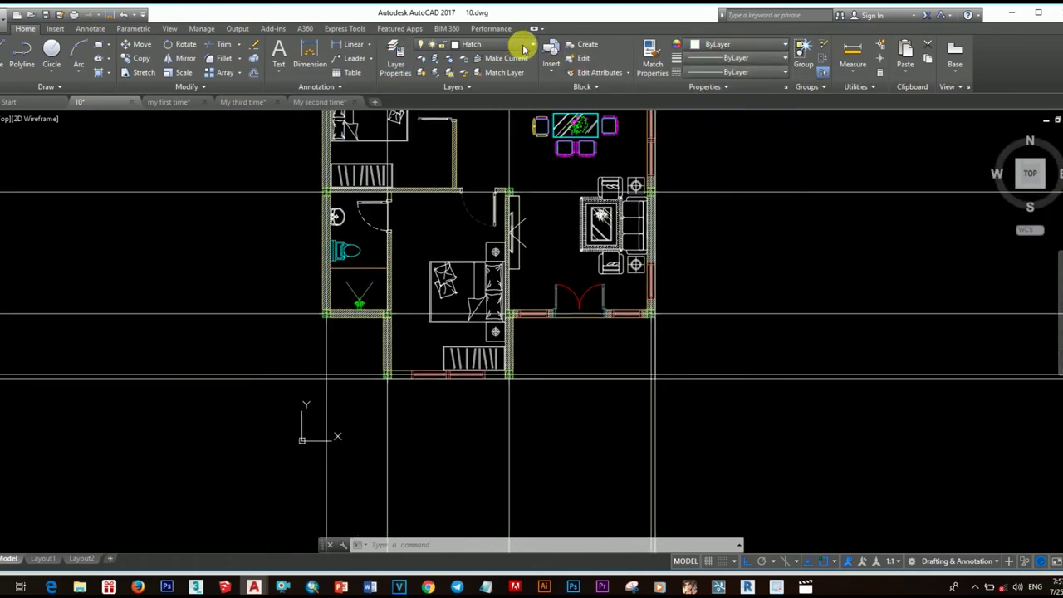
click(527, 44)
Step: Make Dimension the current layer and pan to the bottom of the plan
click(481, 101)
scroll(627, 332, down, 3)
scroll(653, 343, up, 3)
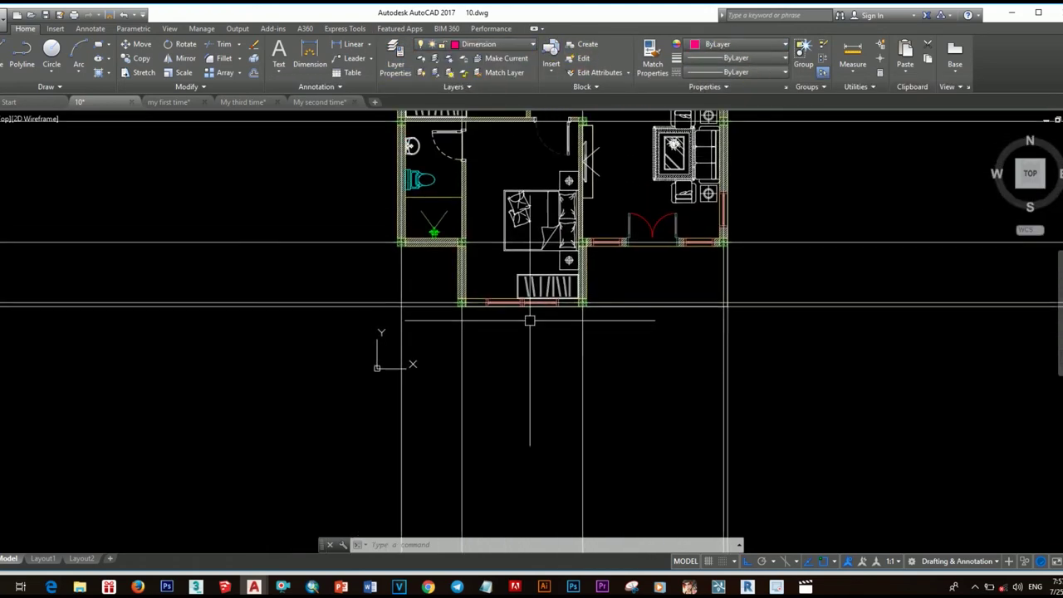
scroll(653, 344, up, 2)
scroll(652, 344, down, 2)
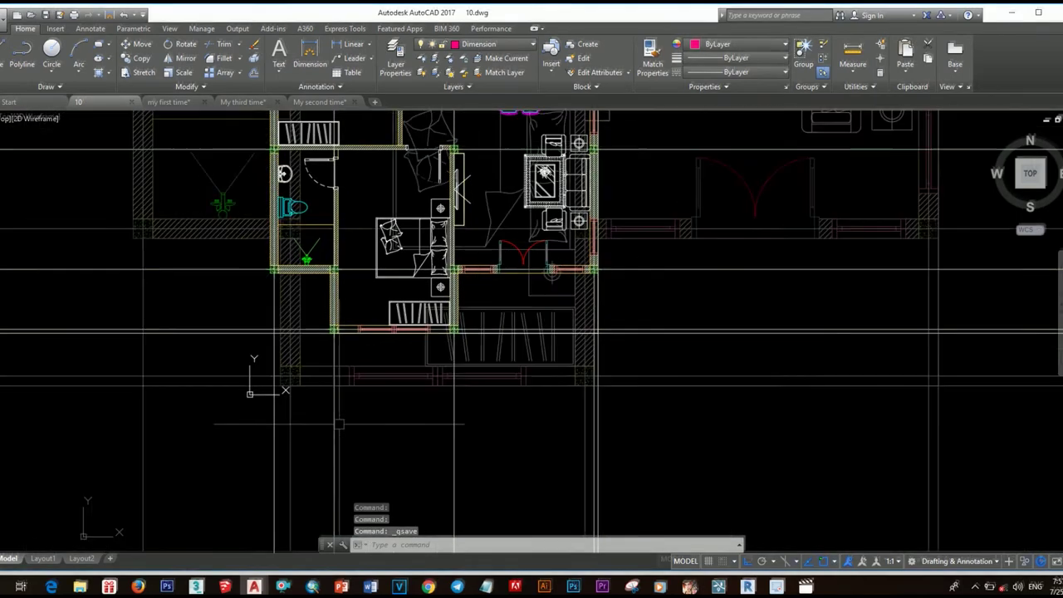
scroll(415, 455, up, 4)
scroll(415, 455, up, 2)
middle_drag(405, 459, 428, 448)
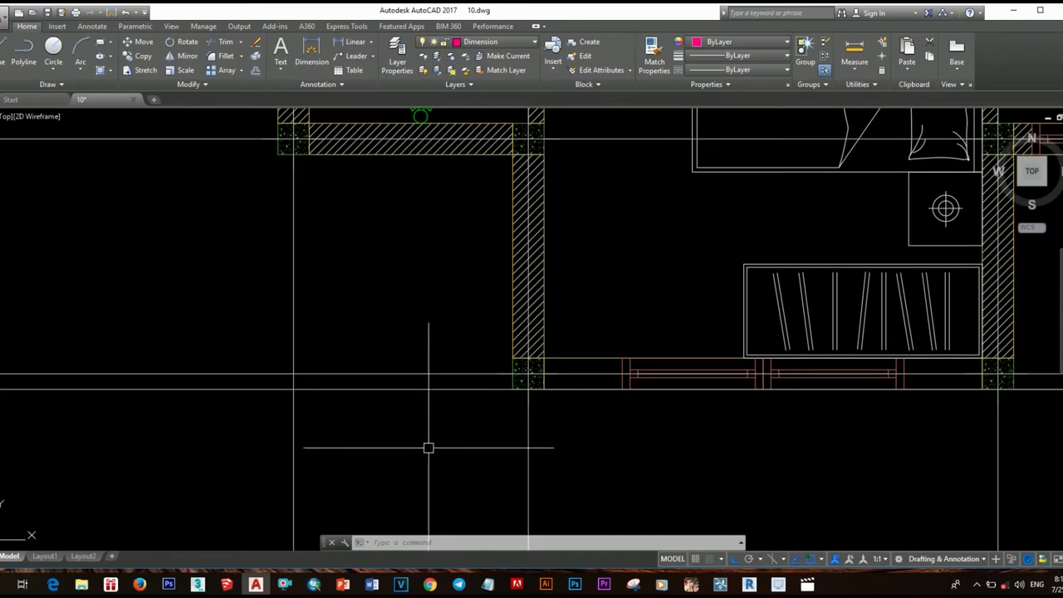
Step: Offset two construction lines 600 units outward from the plan
key(Return)
text(600)
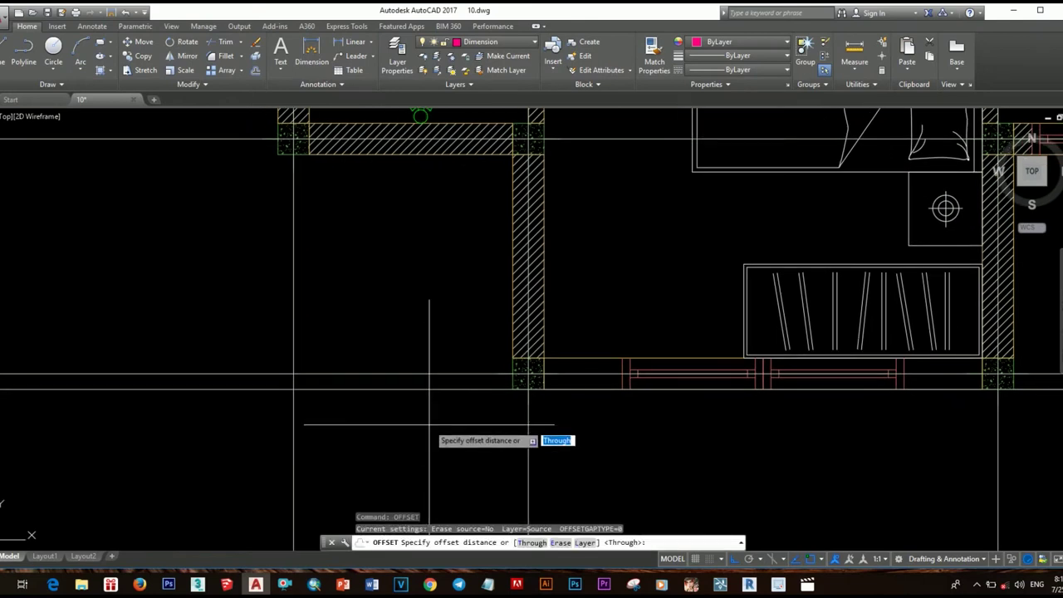
key(Return)
click(441, 425)
click(451, 436)
scroll(294, 427, down, 3)
scroll(539, 470, down, 3)
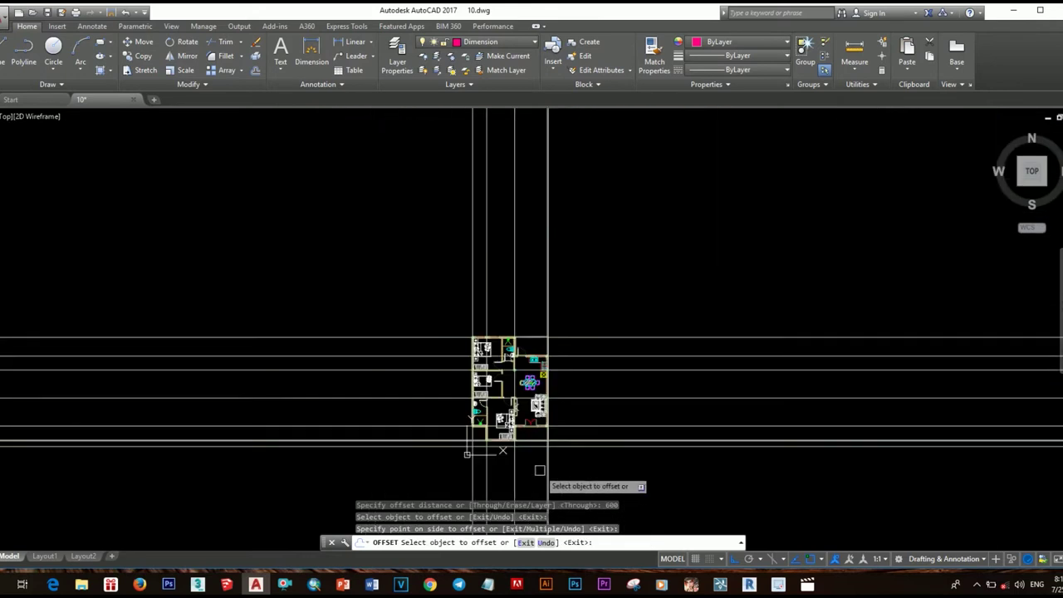
scroll(523, 452, up, 5)
click(546, 429)
click(532, 439)
scroll(510, 439, down, 5)
scroll(461, 436, up, 6)
key(Escape)
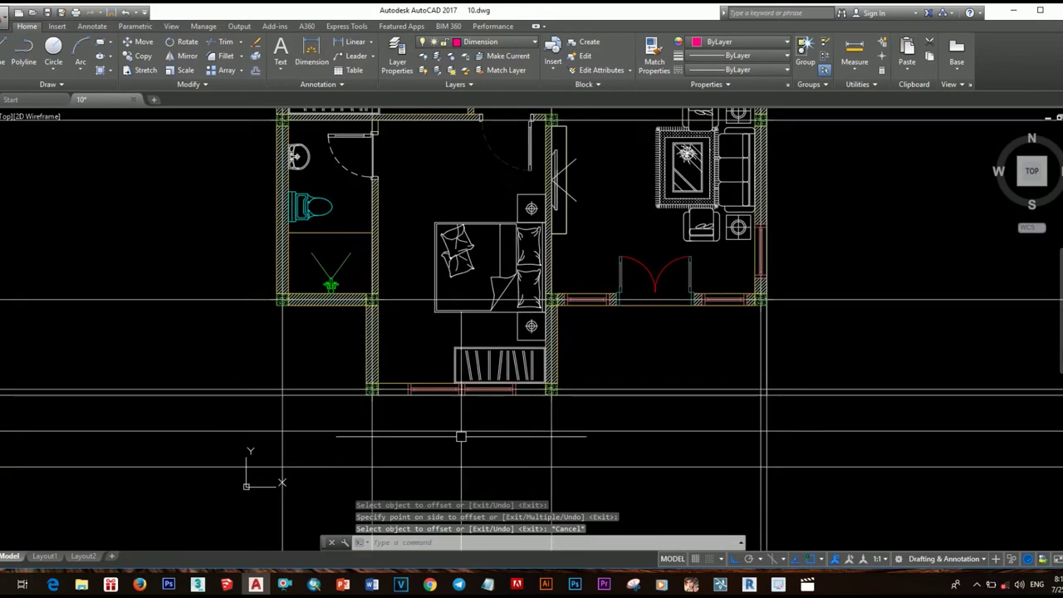
Step: Offset one more construction line 600 units outside the plan
key(Return)
key(Return)
click(569, 427)
click(581, 427)
scroll(511, 392, down, 3)
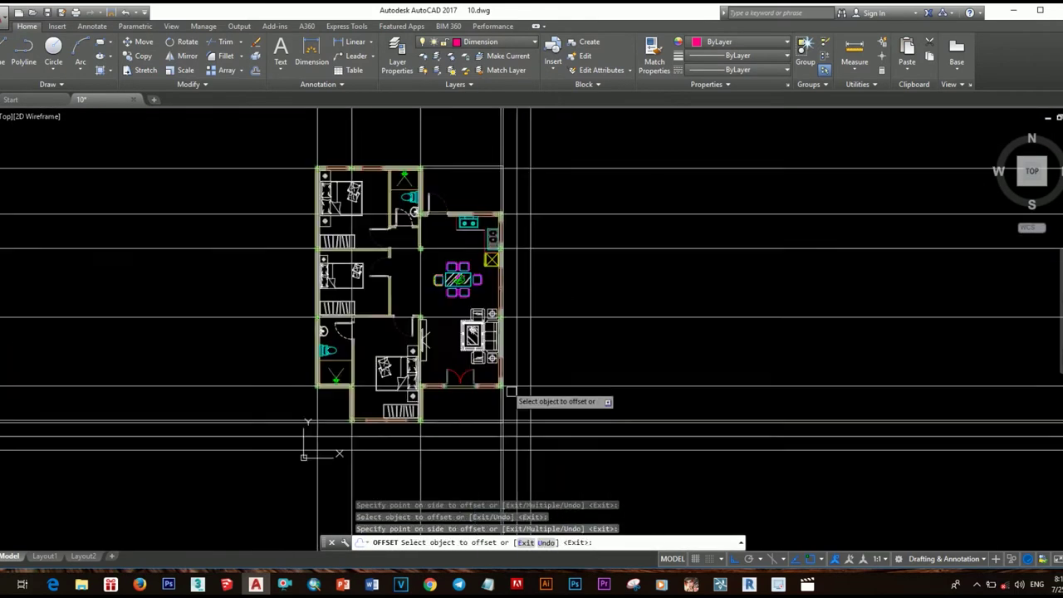
scroll(540, 423, down, 2)
scroll(579, 463, up, 3)
scroll(523, 415, down, 3)
scroll(517, 418, up, 3)
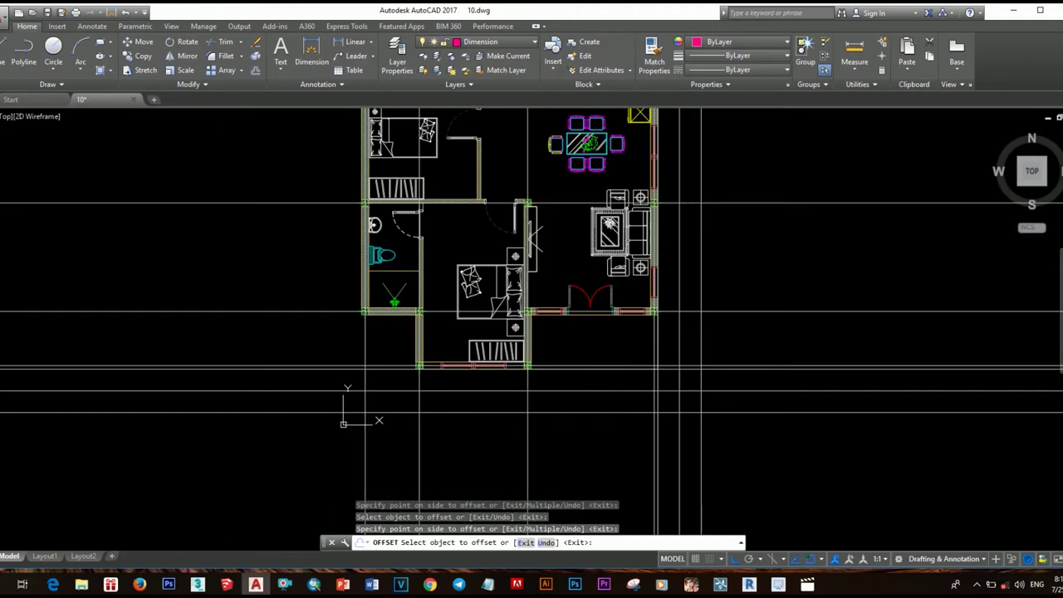
scroll(535, 415, up, 2)
key(Return)
Step: Start a new dimension style named 10 with extension lines set to 30
text(d)
key(Return)
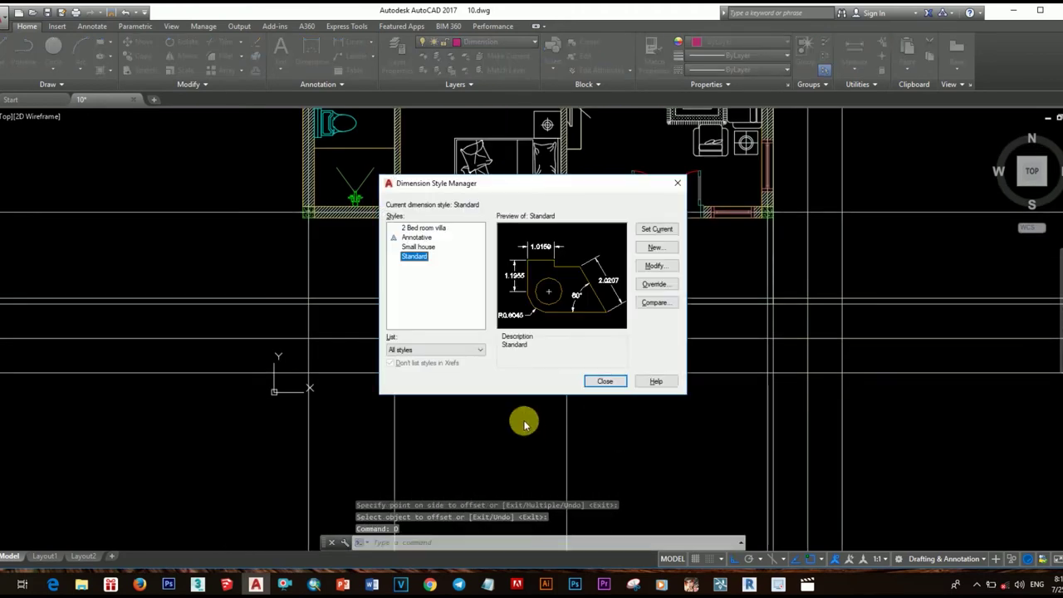
click(655, 248)
text(10)
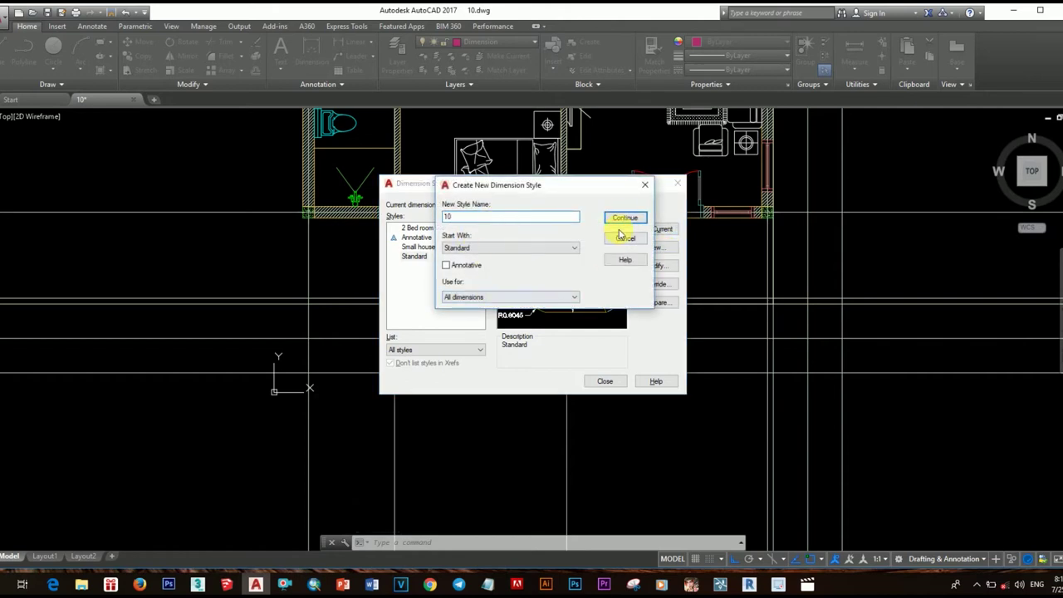
click(622, 218)
text(30)
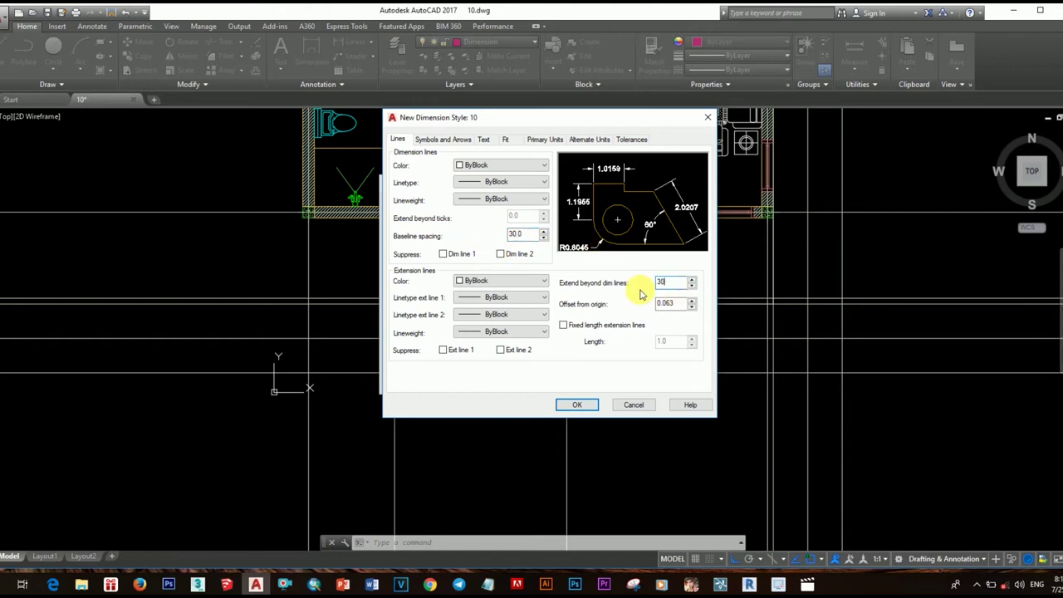
text(.0)
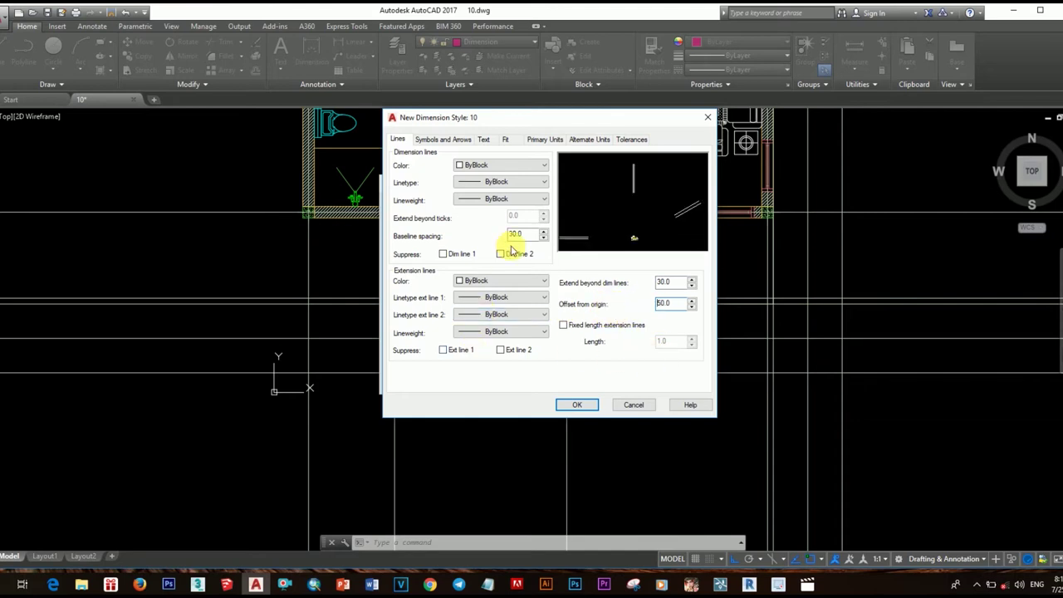
Step: Use architectural tick arrows of size 30 with the arc length symbol above the text
click(441, 139)
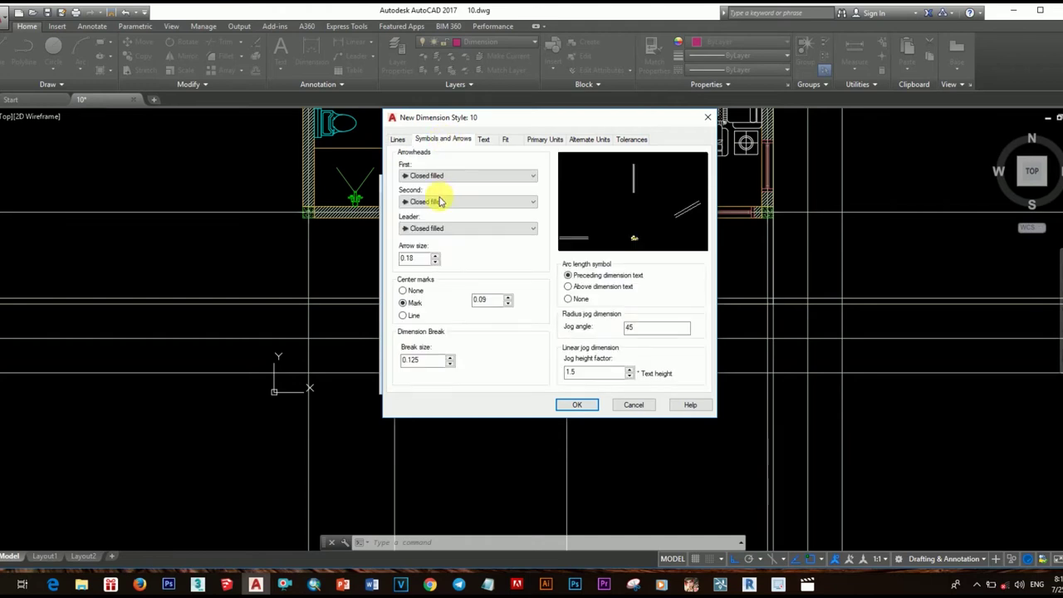
click(465, 176)
click(444, 222)
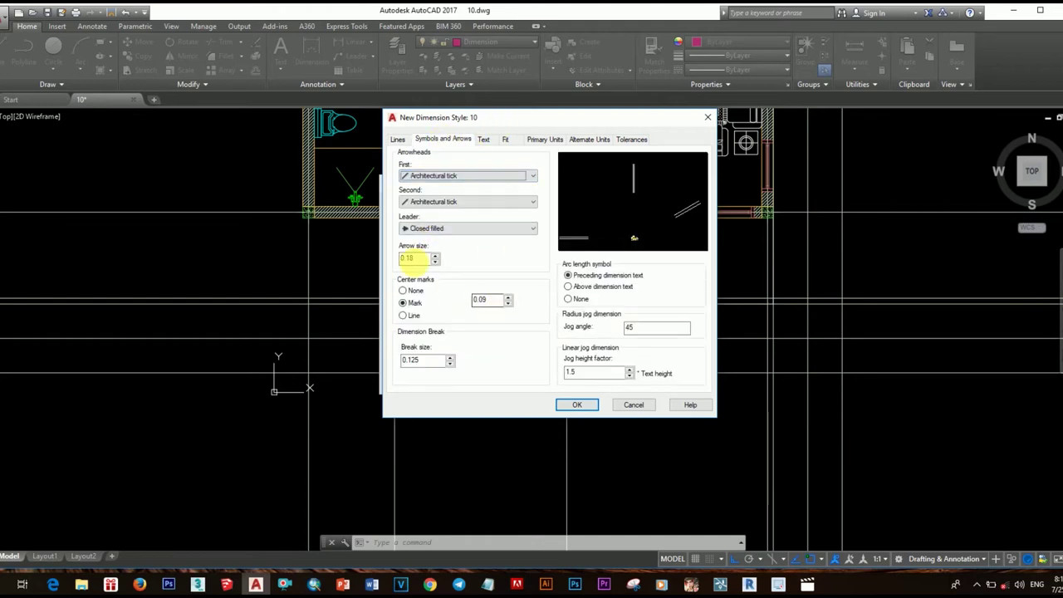
text(30)
click(570, 372)
key(Tab)
text(30)
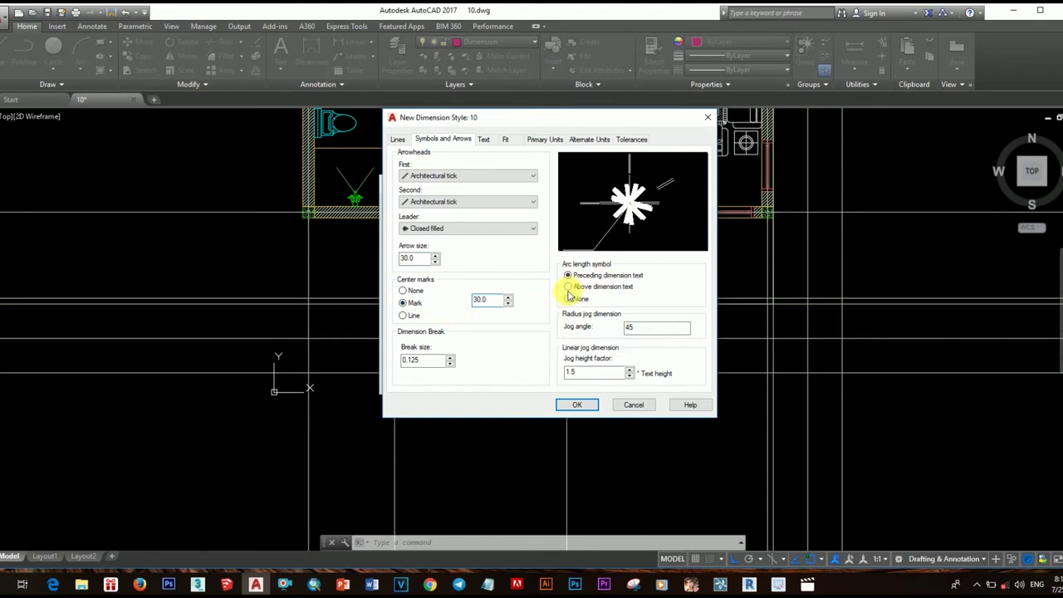
click(568, 287)
text(30)
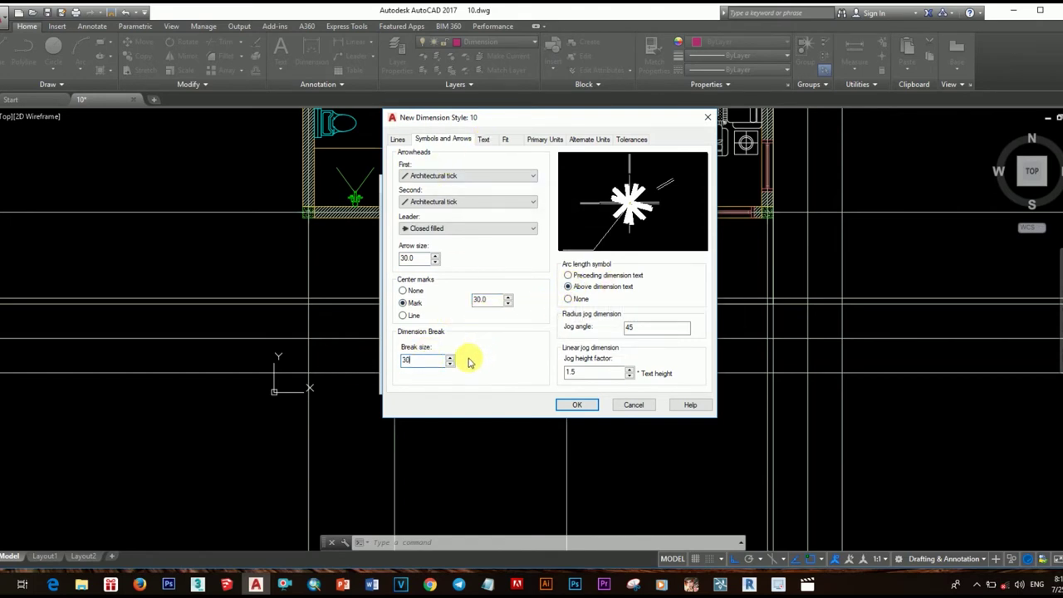
click(482, 139)
double_click(524, 225)
text(170)
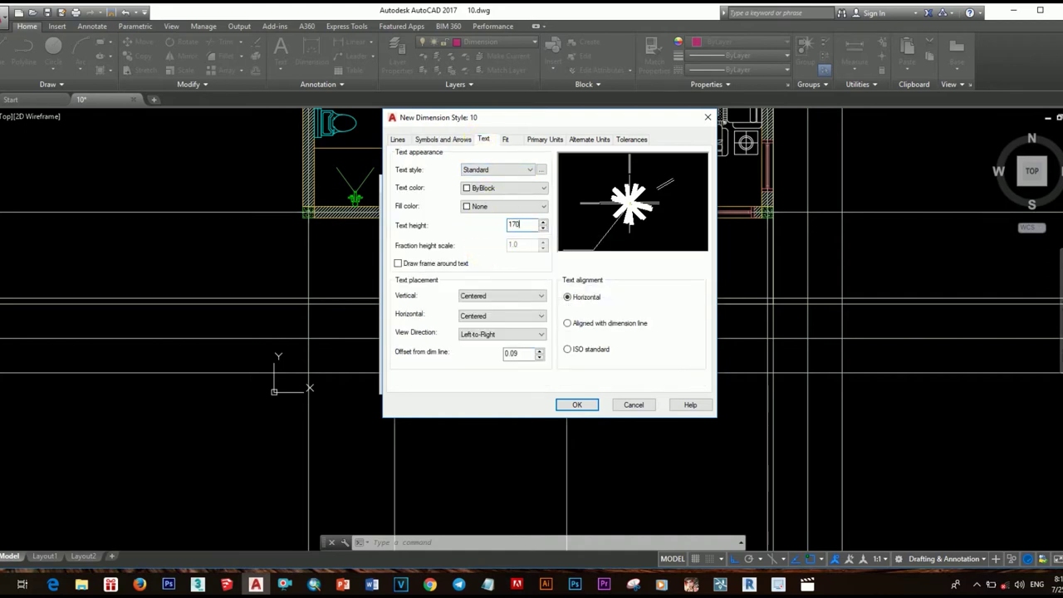
Step: Give style 10 text height 170, placed above and aligned with the dimension line, and adjust the text offset
key(Tab)
click(503, 298)
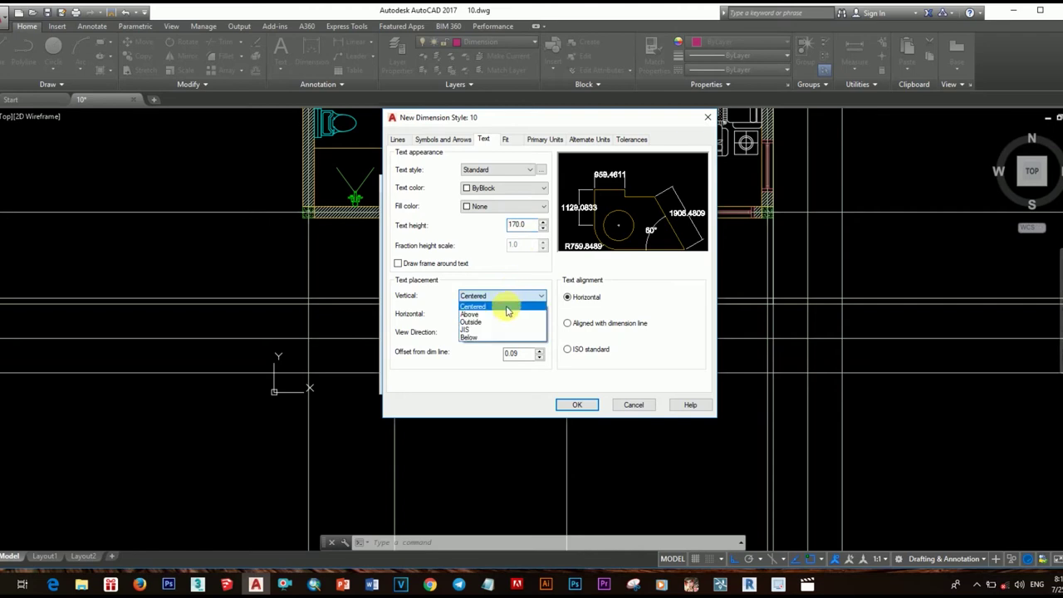
click(505, 308)
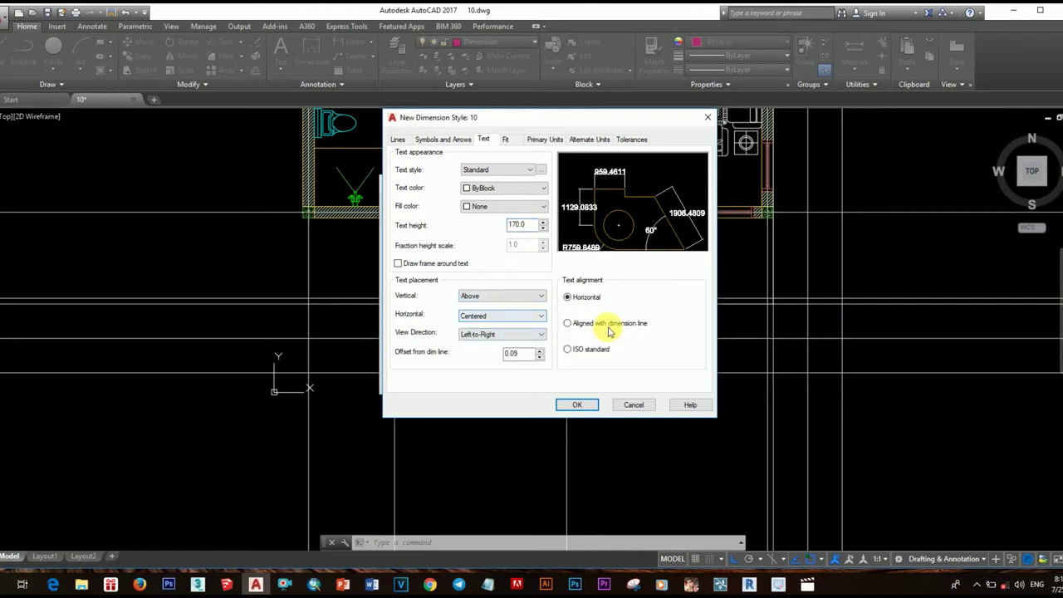
click(576, 325)
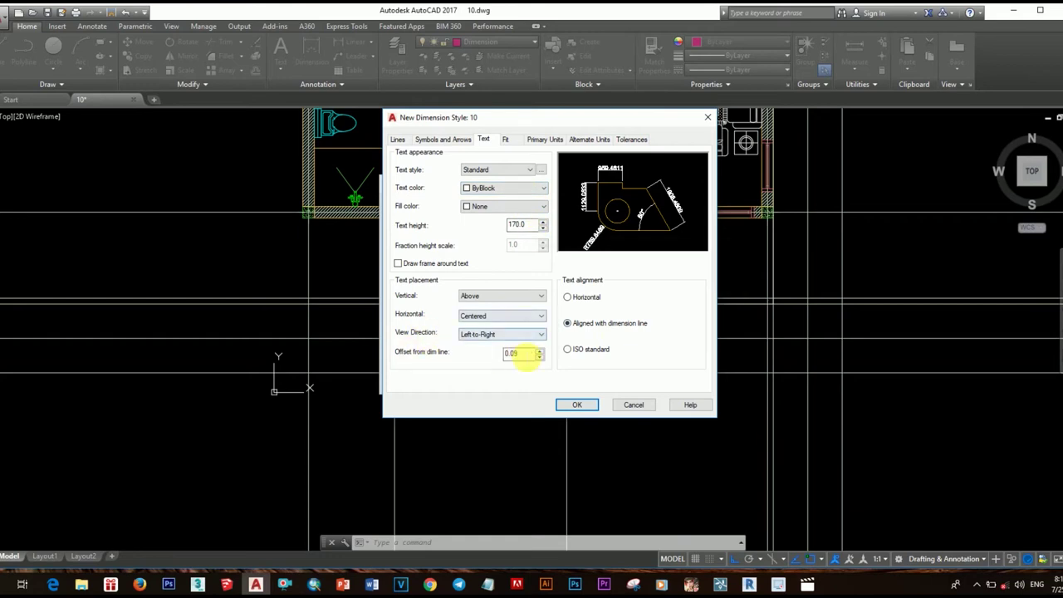
double_click(523, 353)
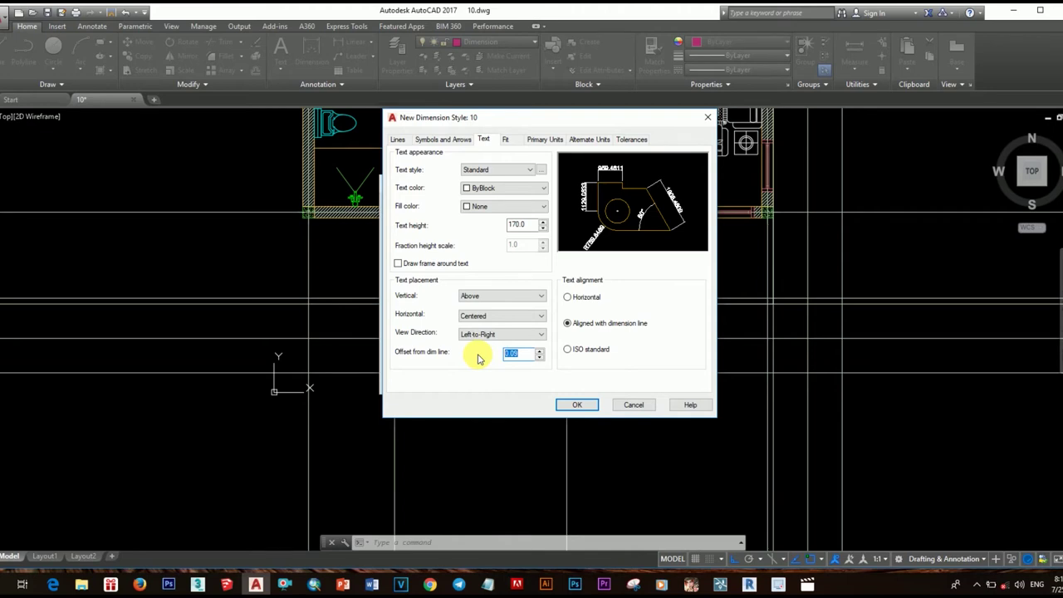
text(60)
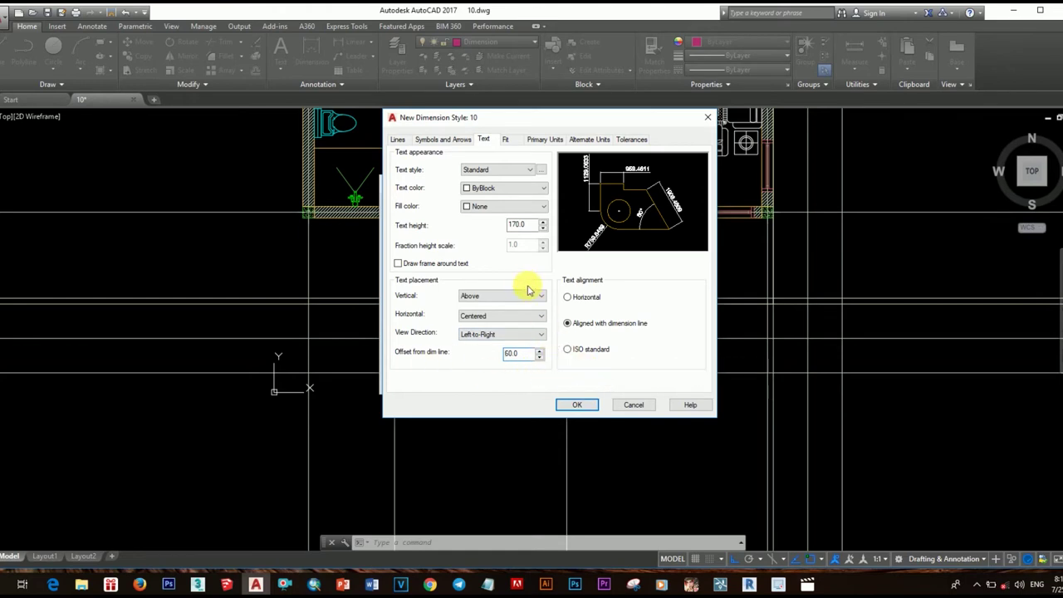
Step: Set linear precision to whole numbers (0) and save dimension style 10
click(506, 139)
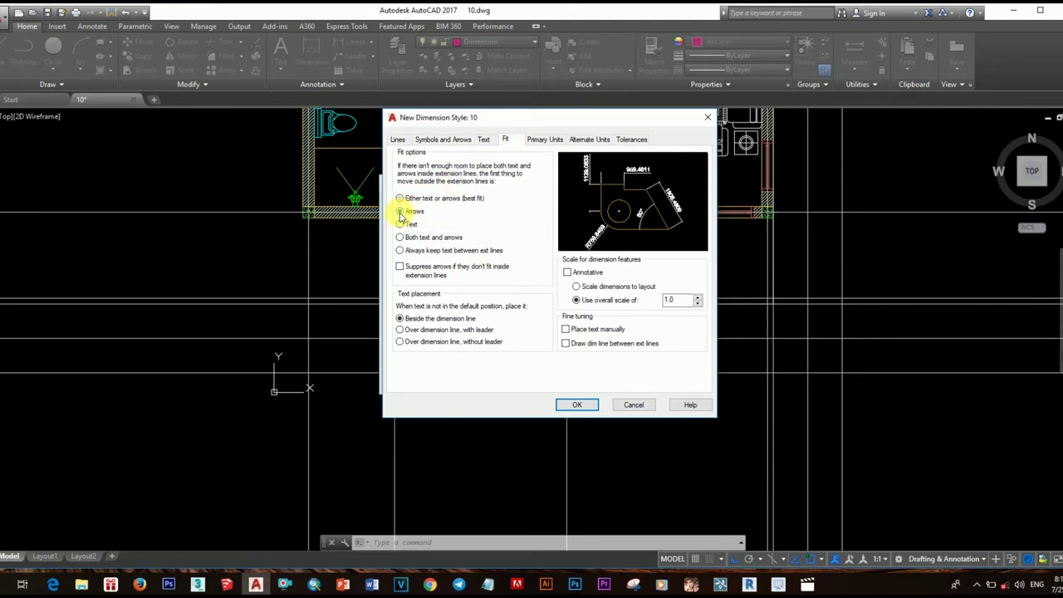
click(550, 140)
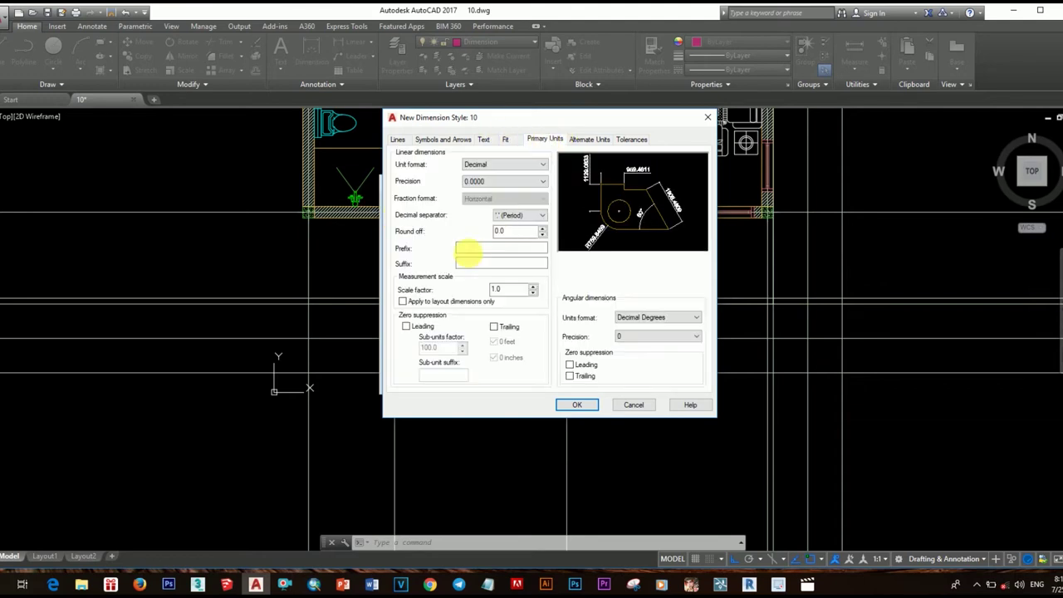
click(498, 181)
click(481, 191)
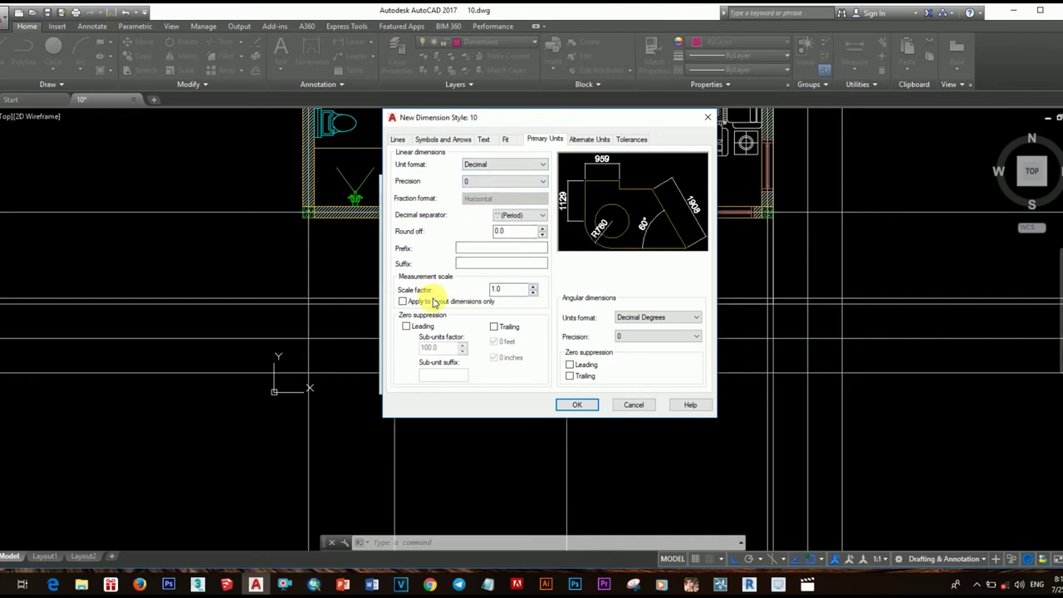
click(612, 140)
click(632, 139)
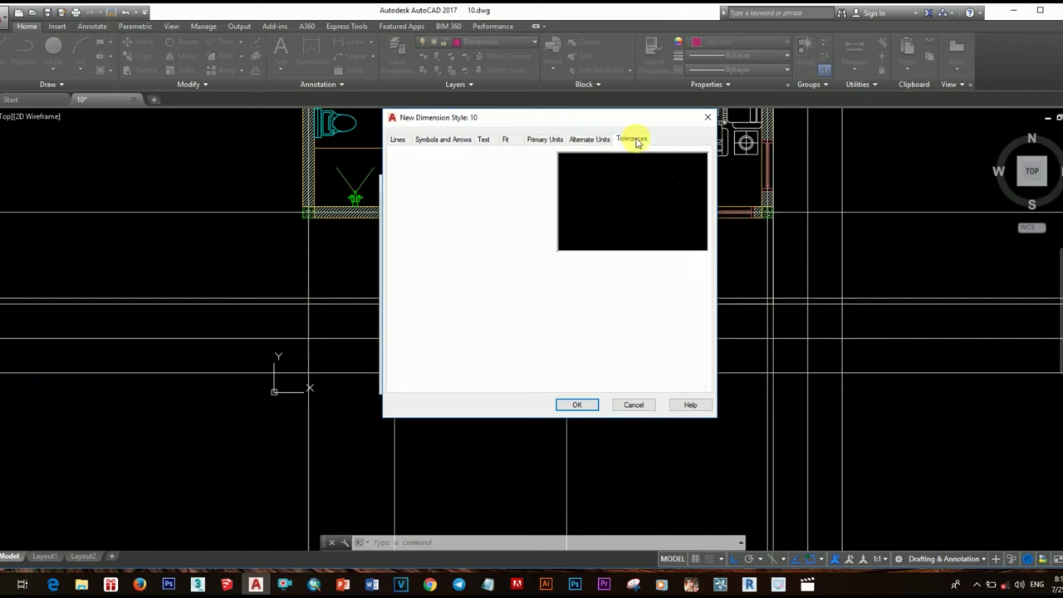
click(399, 140)
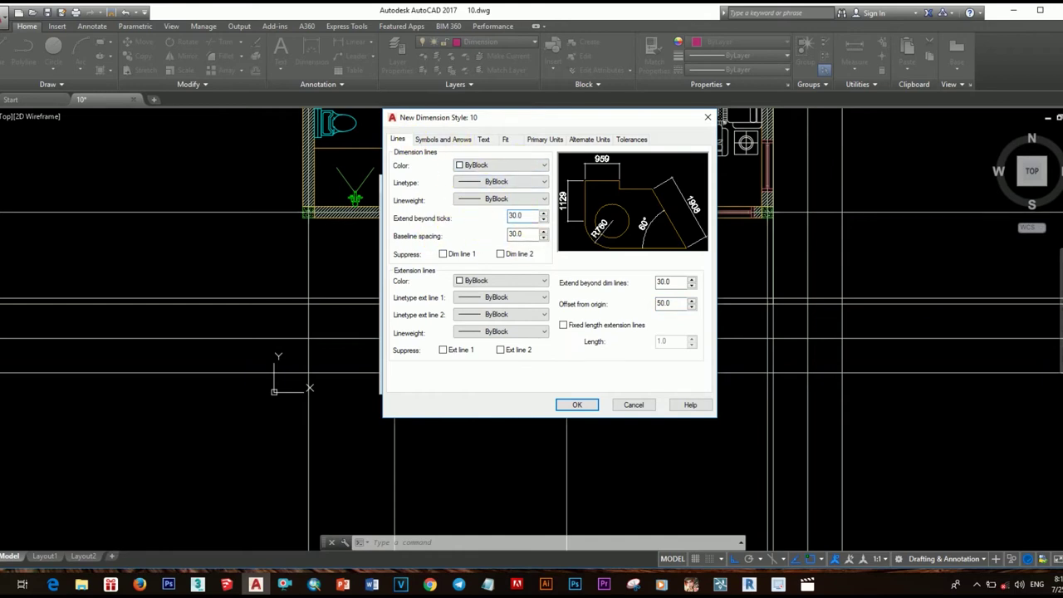
click(598, 406)
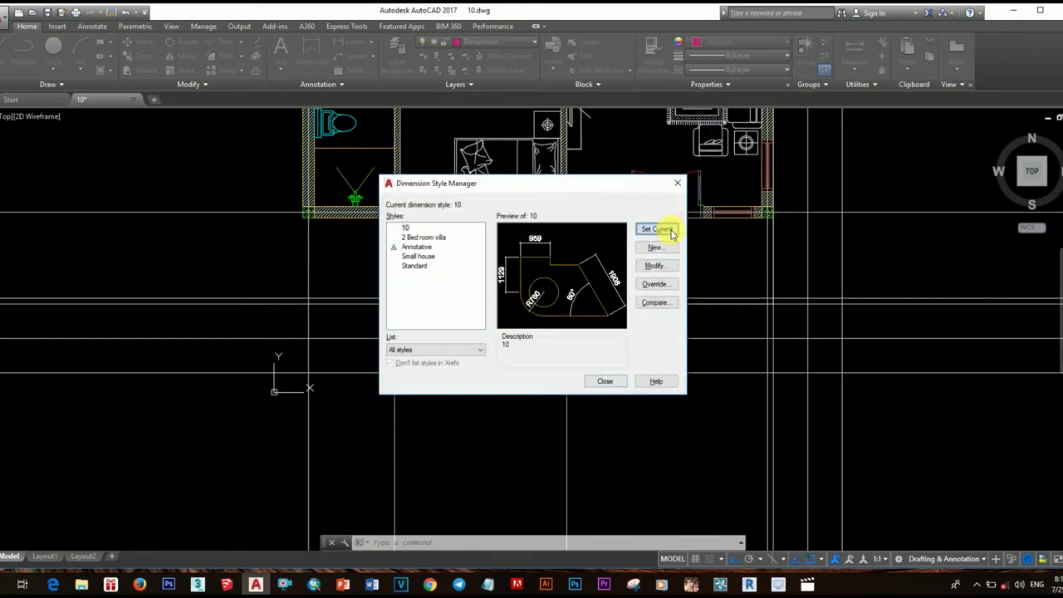
Step: Close the Dimension Style Manager and add a 1500 linear dimension below the bottom wall
click(603, 382)
scroll(325, 337, up, 3)
scroll(404, 360, up, 1)
text(D)
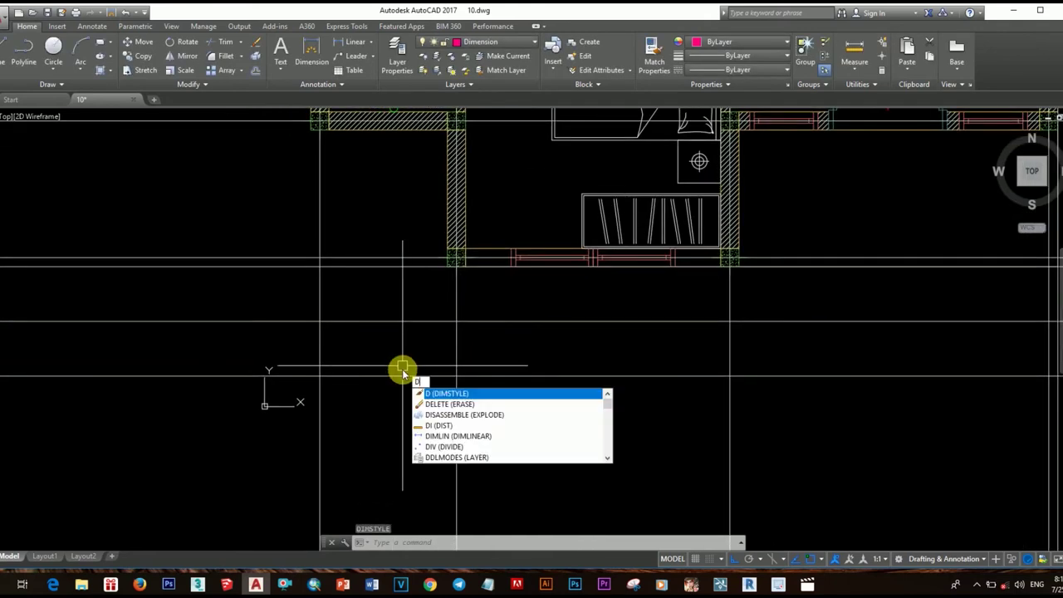
text(LI)
key(Return)
click(321, 267)
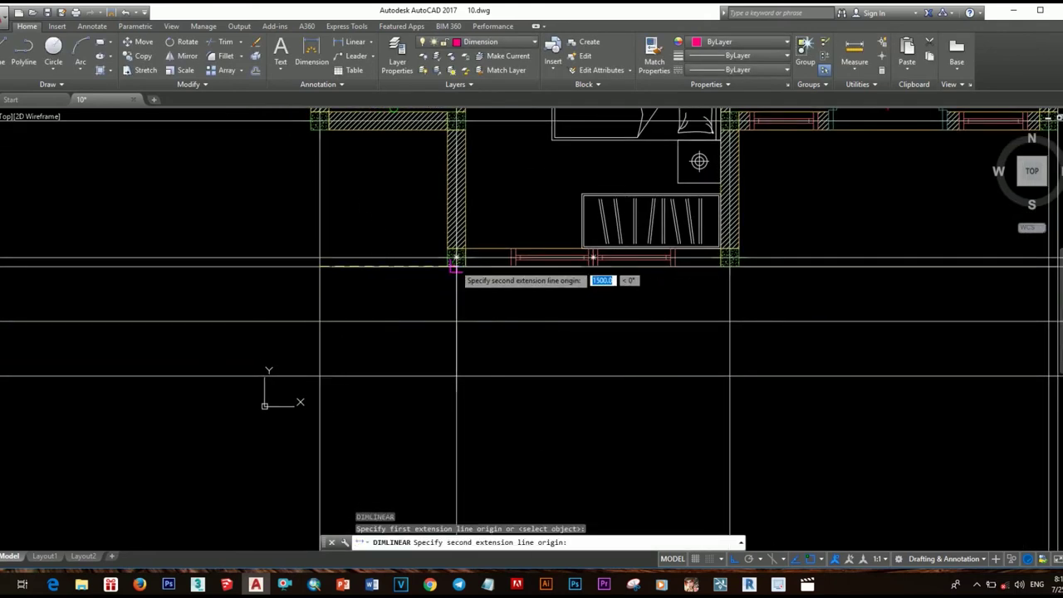
click(456, 259)
click(456, 321)
Step: Continue the bottom chain with 3000 and 3500 dimensions
text(DC)
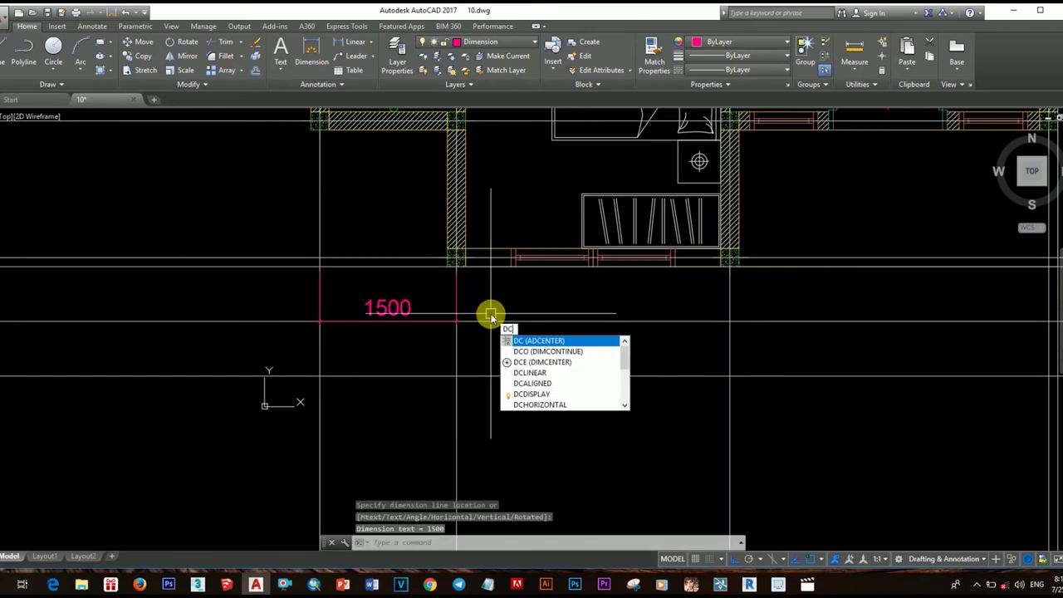
text(O)
key(Return)
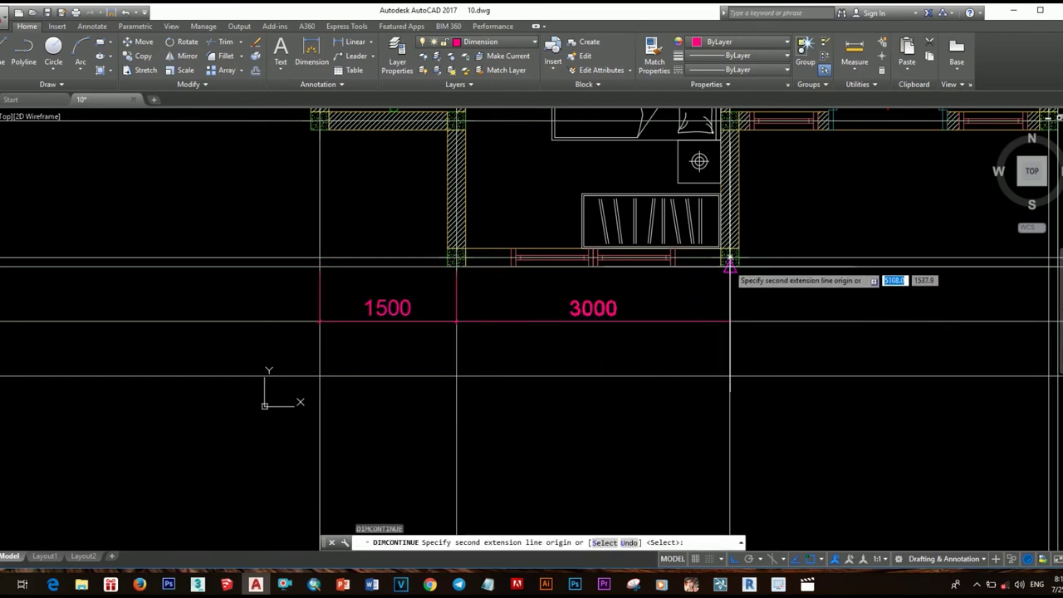
click(729, 266)
scroll(714, 295, down, 2)
scroll(714, 295, up, 2)
click(671, 272)
scroll(671, 271, down, 2)
scroll(671, 272, down, 2)
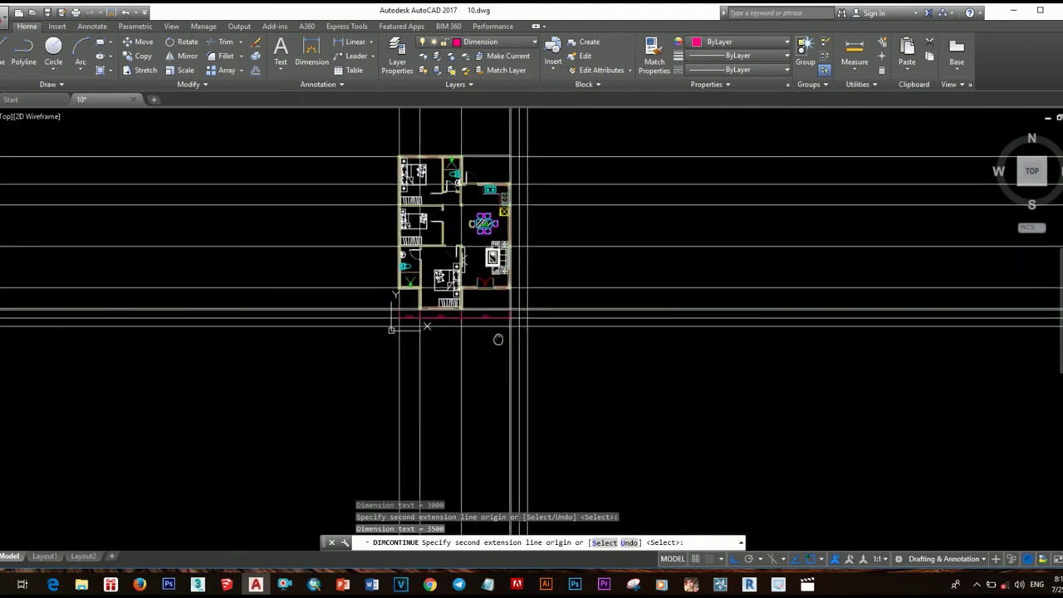
scroll(671, 271, up, 3)
key(Escape)
Step: Add an 8000 overall linear dimension spanning the chain, placed beneath it
text(DLI)
key(Return)
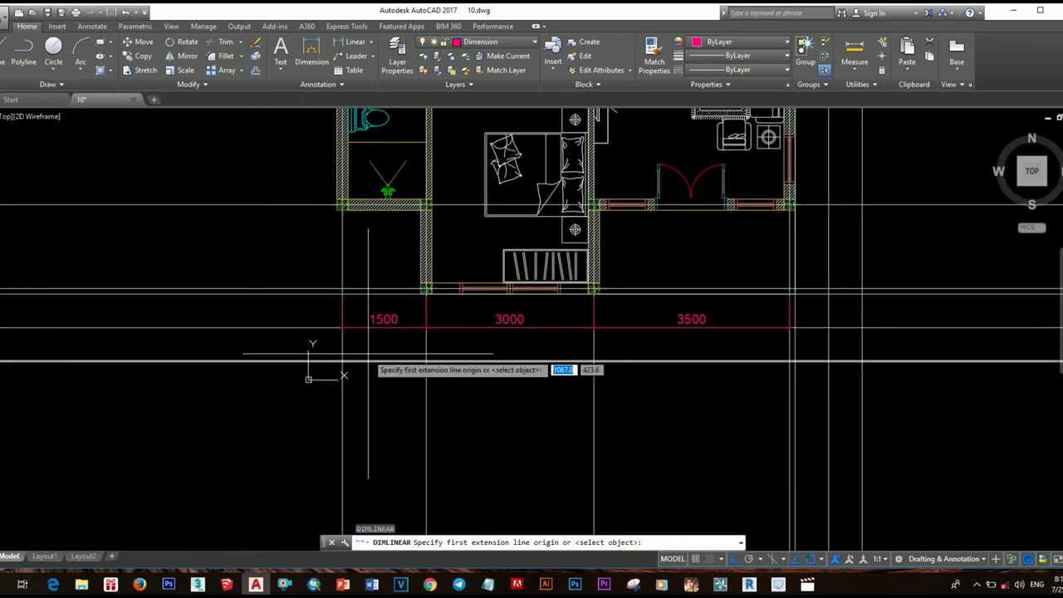
scroll(332, 314, up, 3)
click(325, 304)
scroll(603, 349, down, 1)
scroll(603, 349, down, 3)
scroll(384, 344, up, 4)
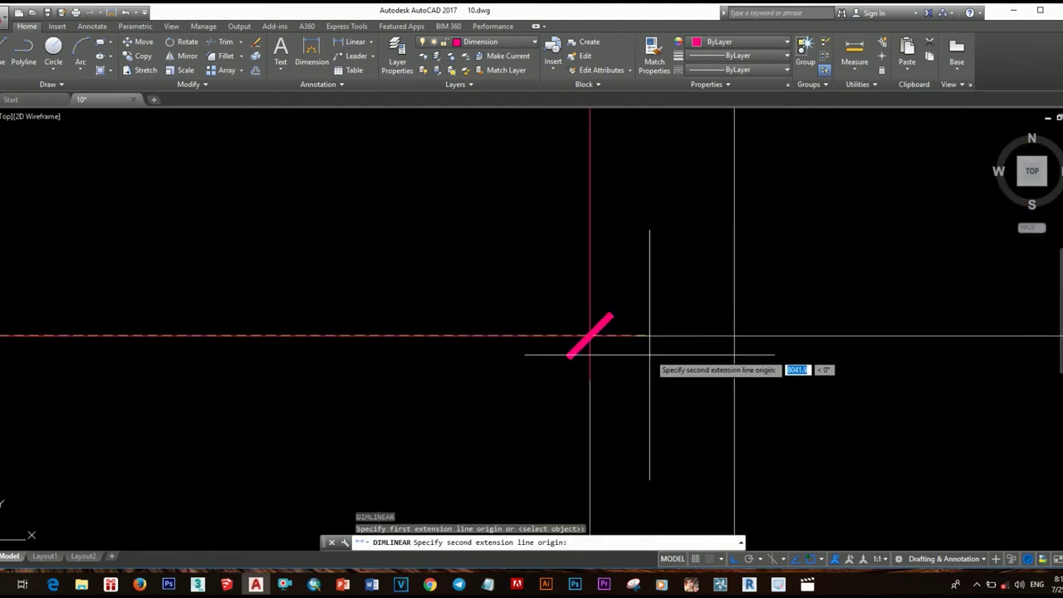
click(589, 332)
scroll(594, 357, down, 1)
scroll(594, 357, down, 2)
click(606, 408)
scroll(605, 408, down, 2)
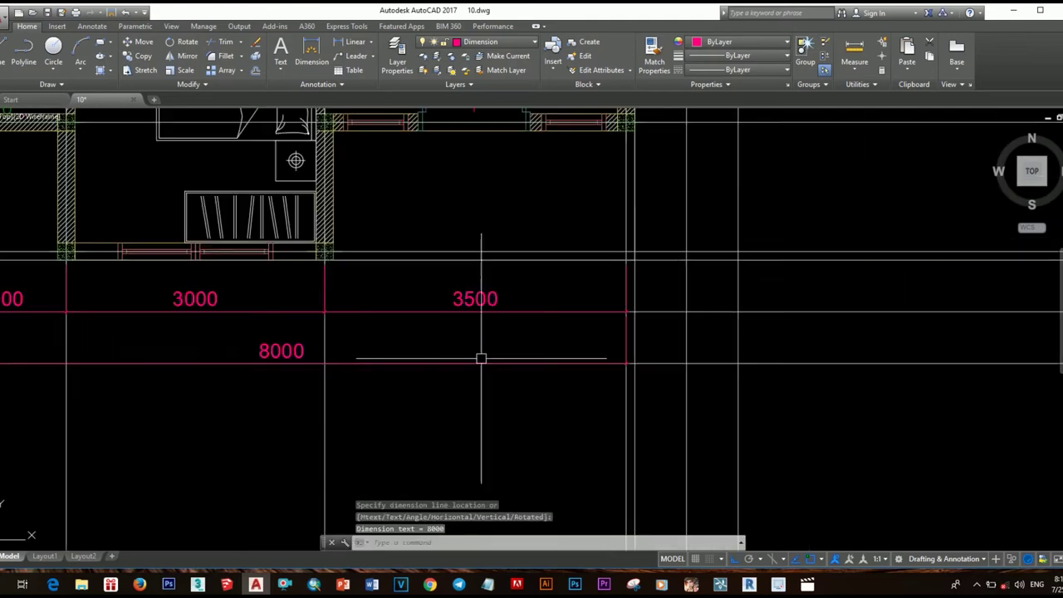
scroll(482, 357, down, 2)
Step: Add a vertical 1500 linear dimension beside the right wall
text(li)
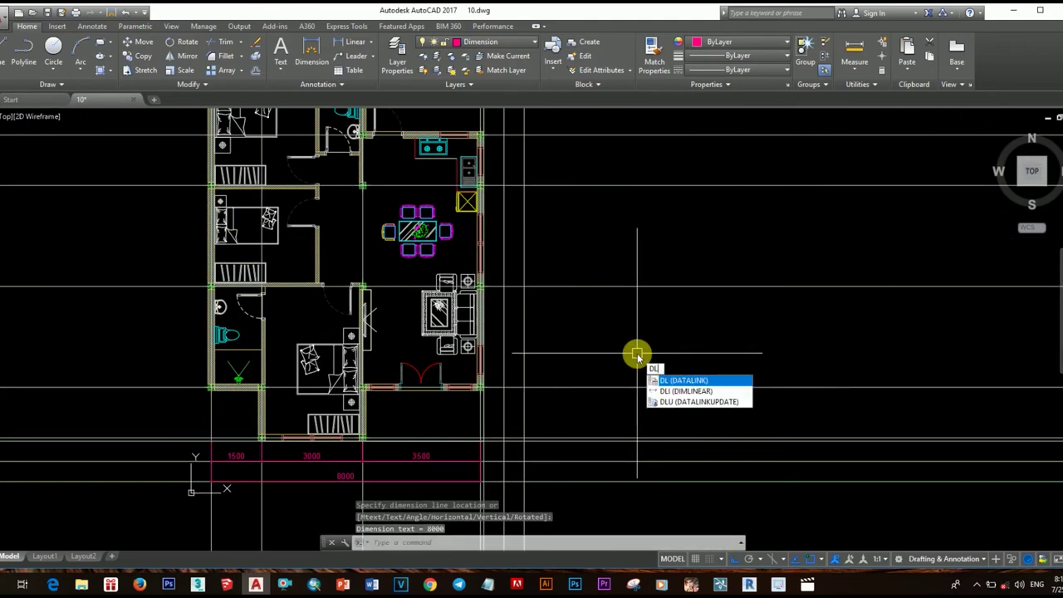
key(Return)
scroll(487, 451, up, 3)
scroll(498, 444, up, 2)
click(504, 438)
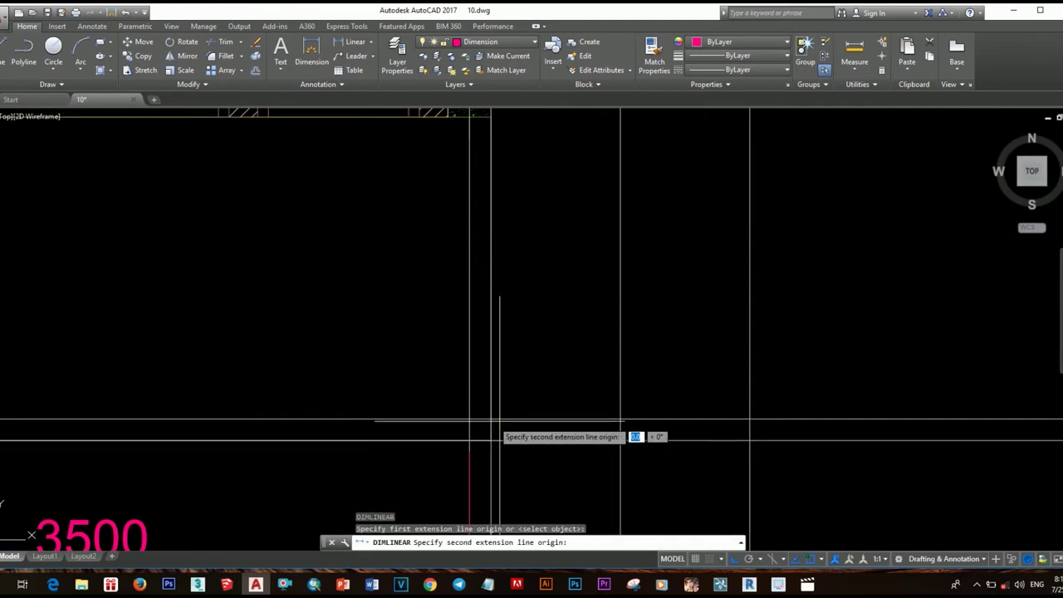
scroll(498, 424, up, 2)
click(505, 391)
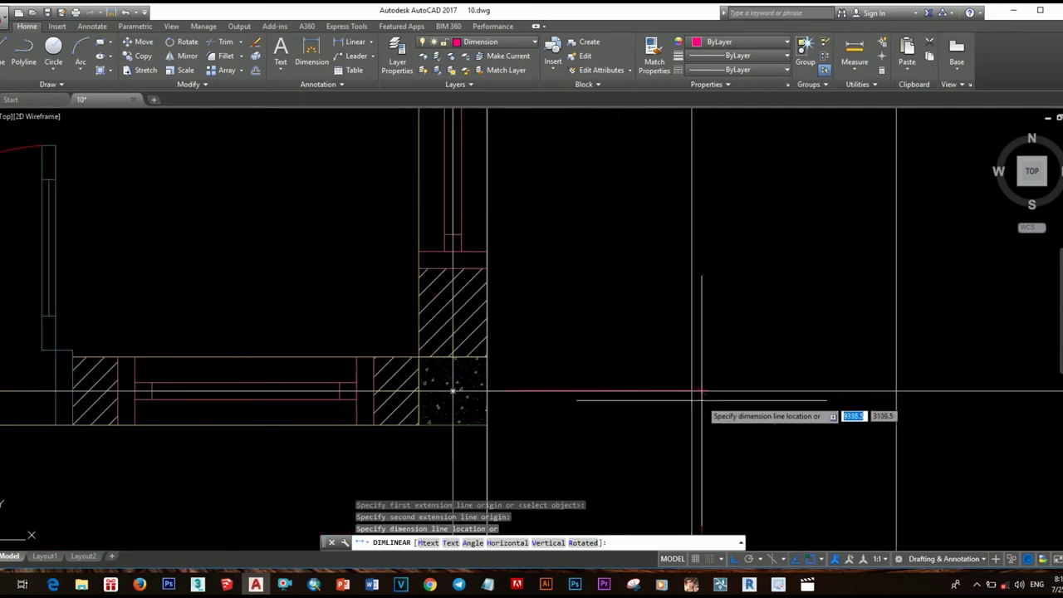
click(732, 327)
Step: Continue the right-side vertical chain with 3000, 1500 and 2000 dimensions
text(dco)
key(Return)
scroll(656, 340, down, 2)
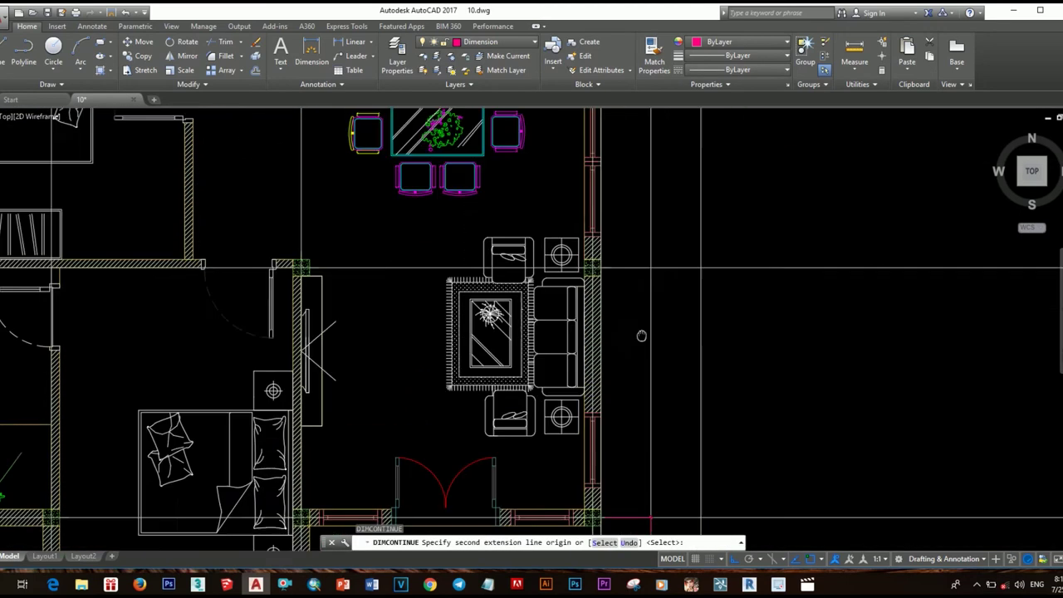
scroll(528, 307, up, 4)
click(529, 307)
scroll(528, 307, down, 2)
scroll(548, 311, down, 2)
scroll(567, 314, up, 4)
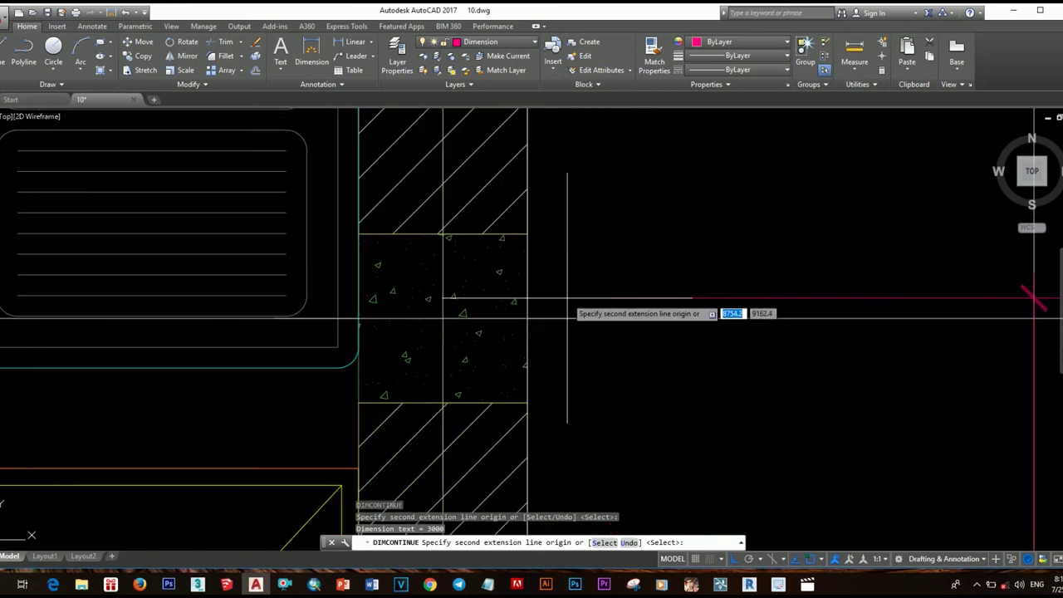
click(527, 318)
scroll(527, 318, down, 2)
scroll(506, 274, up, 2)
scroll(739, 315, down, 2)
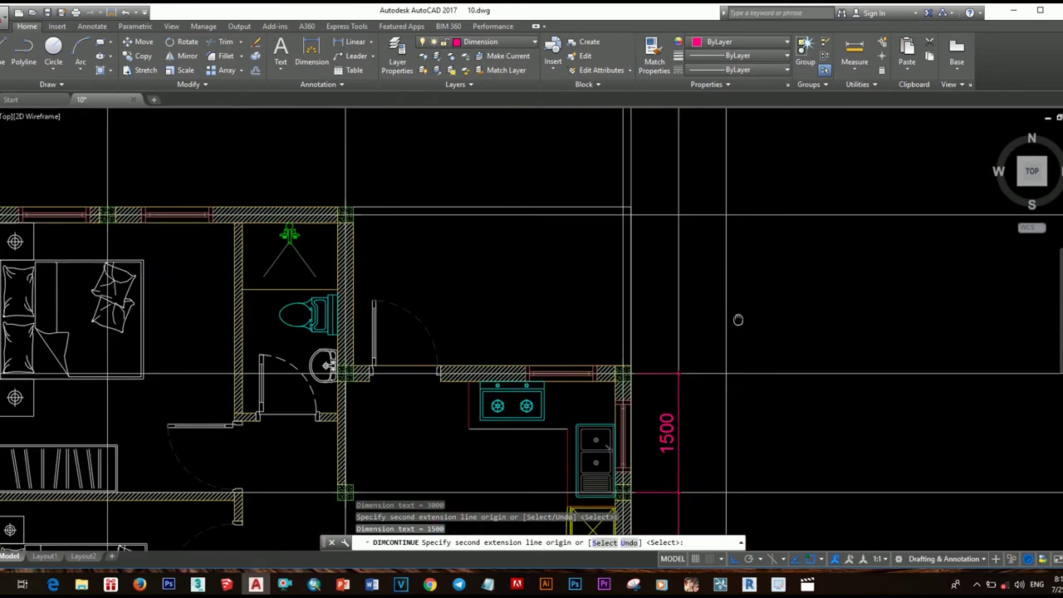
scroll(752, 292, up, 3)
click(752, 293)
scroll(751, 293, down, 2)
scroll(710, 323, down, 1)
scroll(668, 353, up, 3)
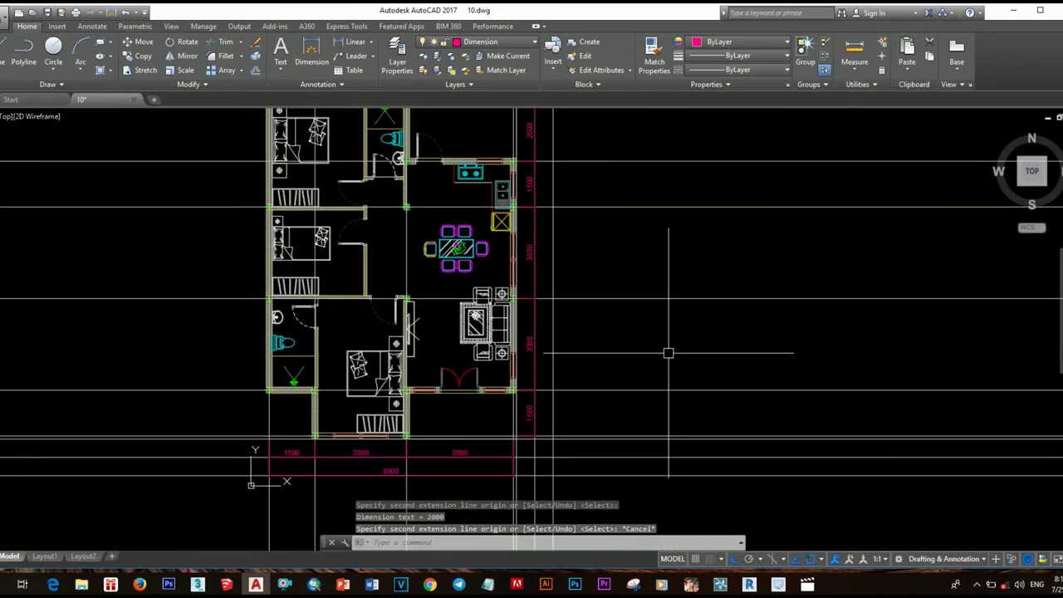
key(Escape)
Step: Add the 11000 overall vertical dimension outside the right-side chain
text(dimlin)
key(Return)
scroll(510, 427, up, 3)
scroll(482, 385, up, 3)
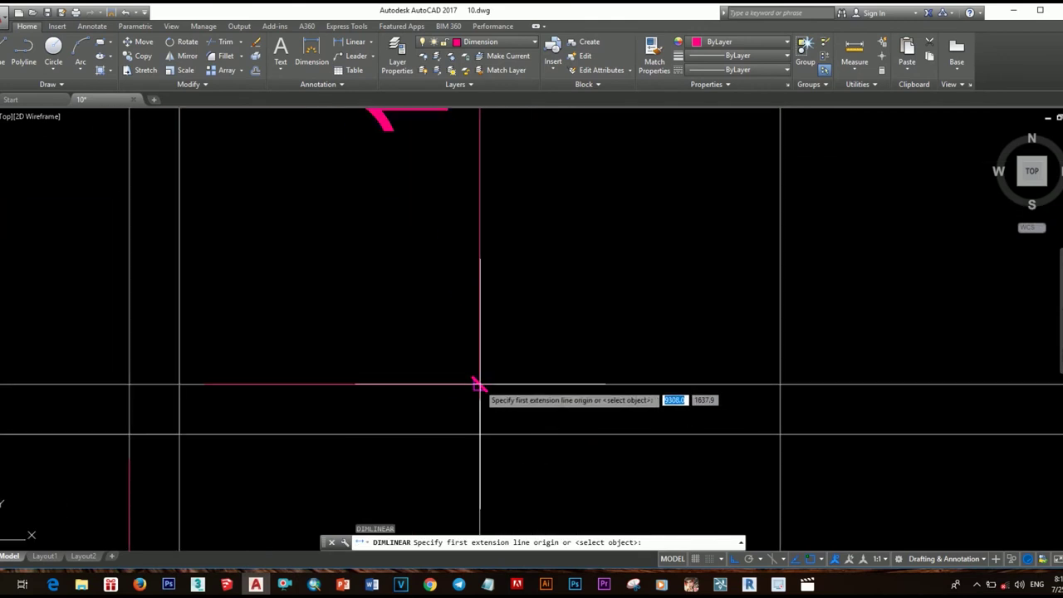
click(482, 384)
scroll(596, 293, down, 2)
scroll(596, 292, down, 2)
scroll(490, 274, up, 3)
click(490, 274)
scroll(617, 280, down, 1)
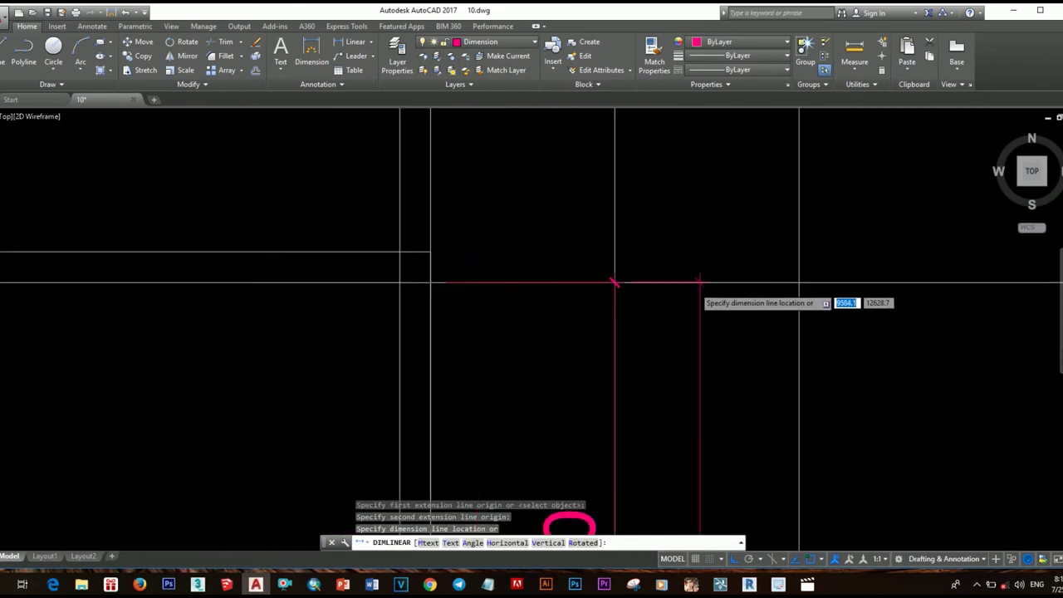
click(645, 284)
scroll(644, 284, down, 3)
Step: Select the long construction guide lines with crossing windows and delete them
click(831, 162)
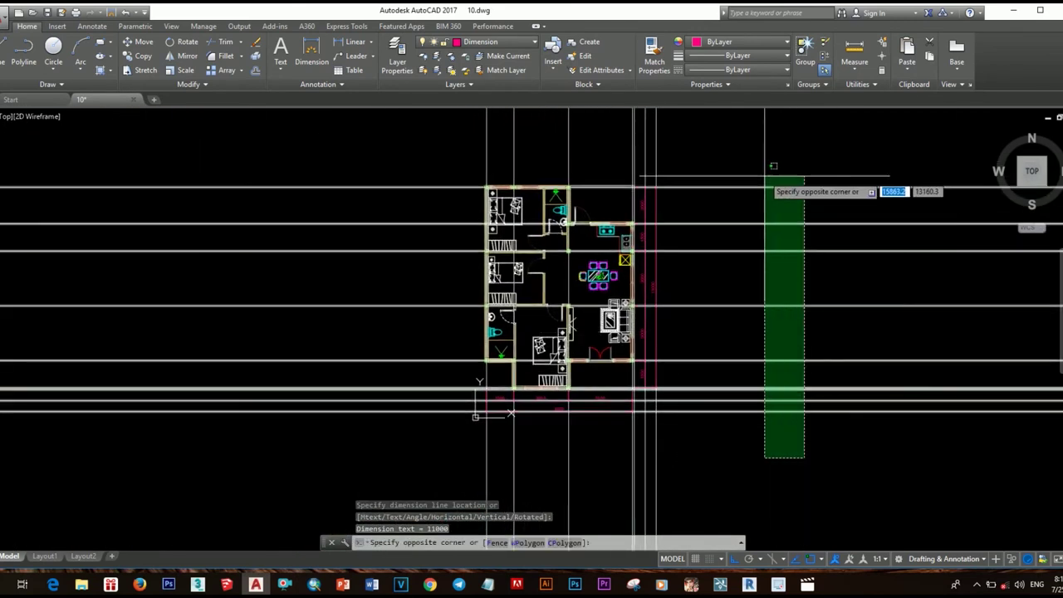
click(764, 453)
scroll(582, 249, up, 3)
click(758, 207)
click(548, 196)
key(Delete)
scroll(603, 398, up, 3)
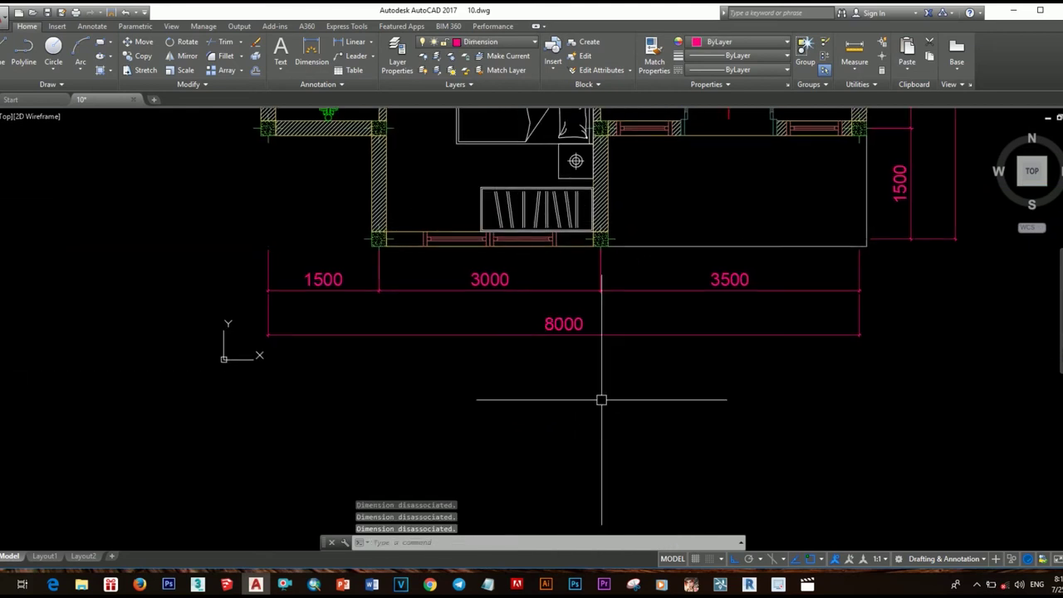
scroll(657, 372, down, 3)
scroll(499, 391, up, 8)
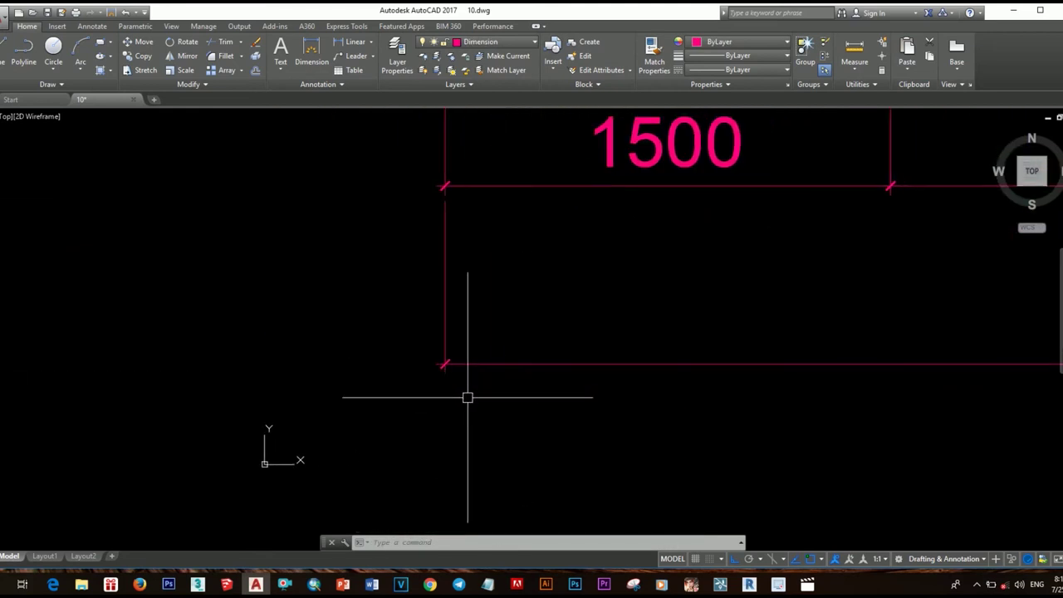
text(c)
key(Return)
Step: Draw a circle at the dimension corner and move it into position
click(445, 365)
click(527, 399)
scroll(465, 365, down, 3)
scroll(465, 365, up, 2)
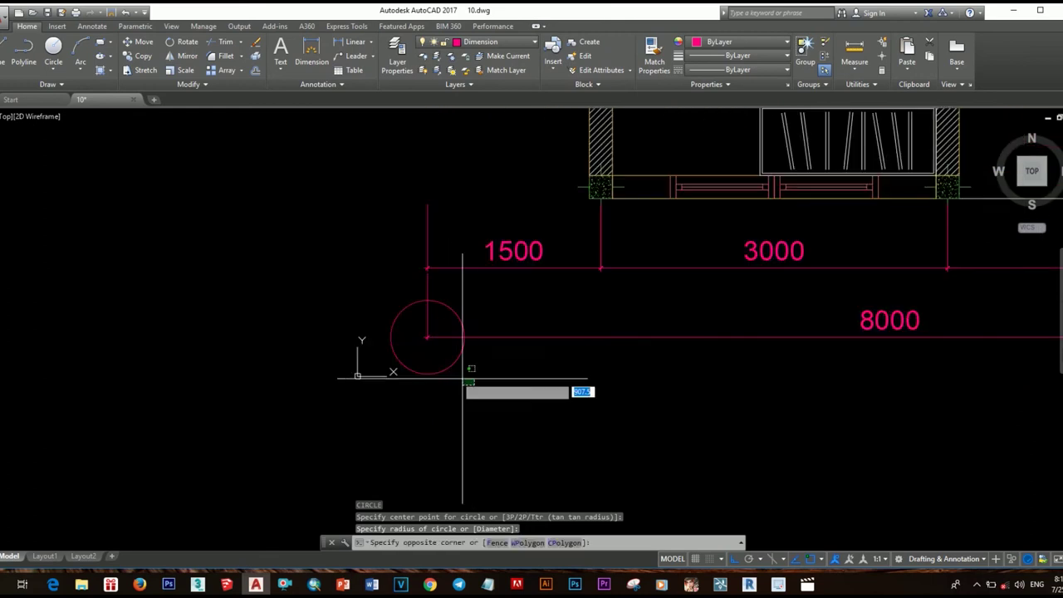
drag(365, 316, 499, 391)
click(464, 337)
key(Escape)
scroll(498, 357, down, 3)
text(m)
key(Return)
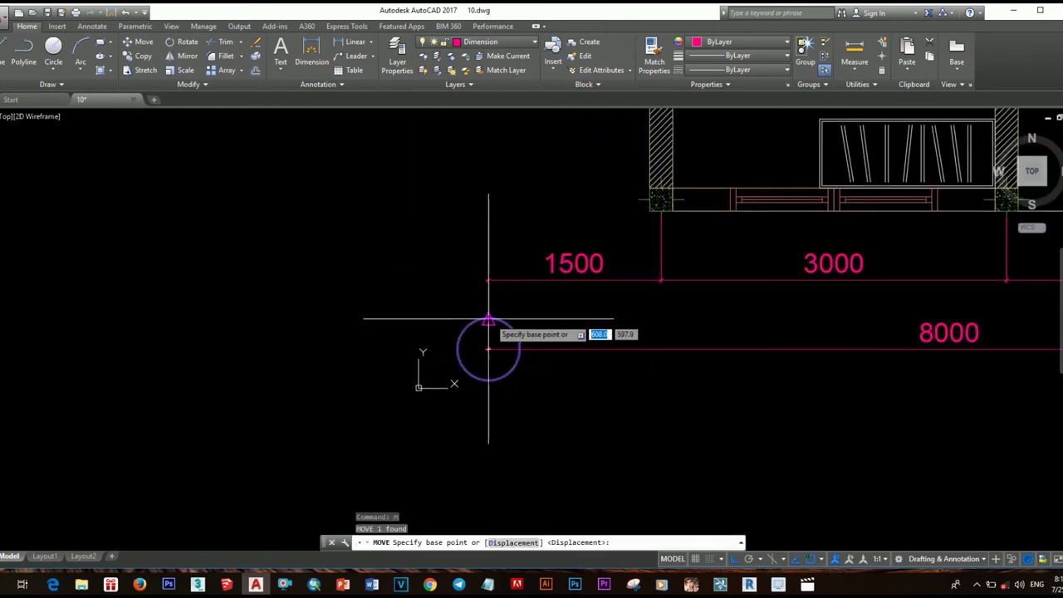
click(487, 324)
scroll(487, 328, up, 4)
click(486, 368)
scroll(486, 368, down, 3)
Step: Offset the circle to create concentric outer and inner rings
click(560, 391)
text(o)
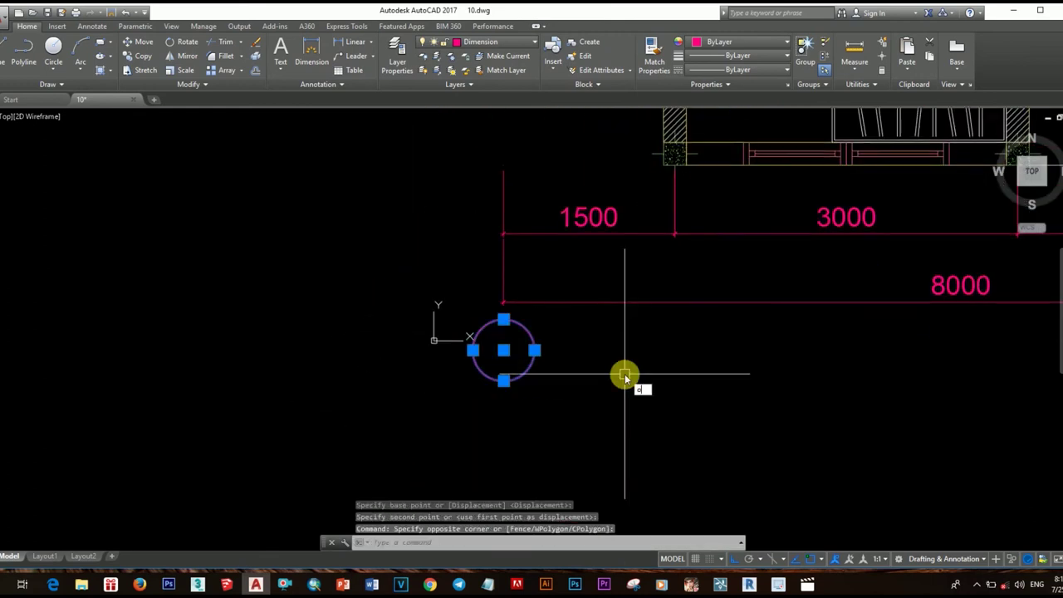
key(Return)
key(Return)
click(531, 363)
click(538, 375)
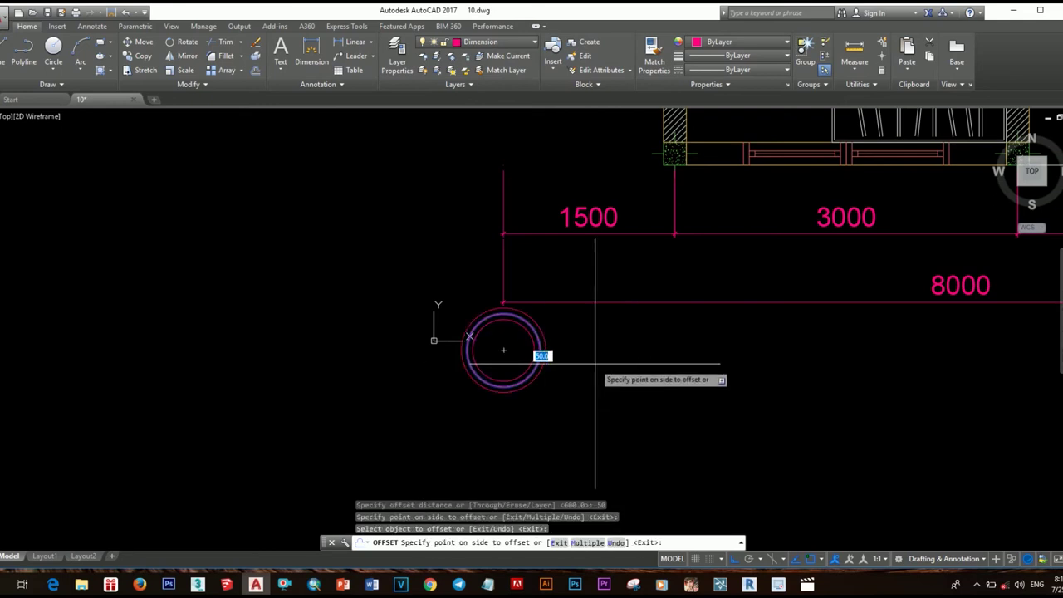
scroll(550, 366, up, 3)
click(562, 361)
key(Escape)
Step: Move the three concentric circles together to a new spot
scroll(664, 390, down, 3)
click(664, 389)
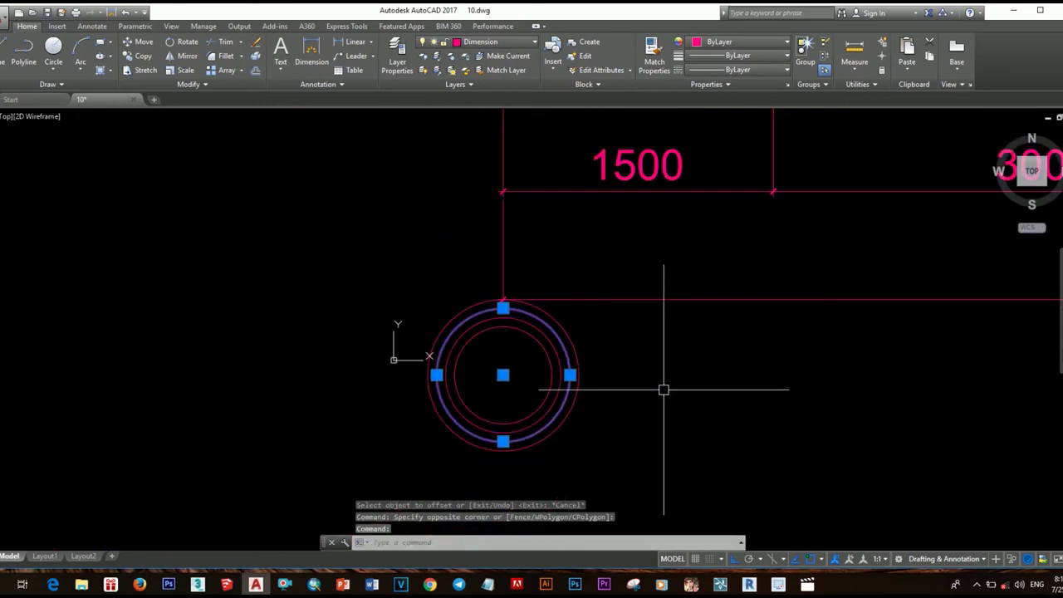
middle_drag(663, 389, 694, 369)
text(m)
key(Return)
click(692, 370)
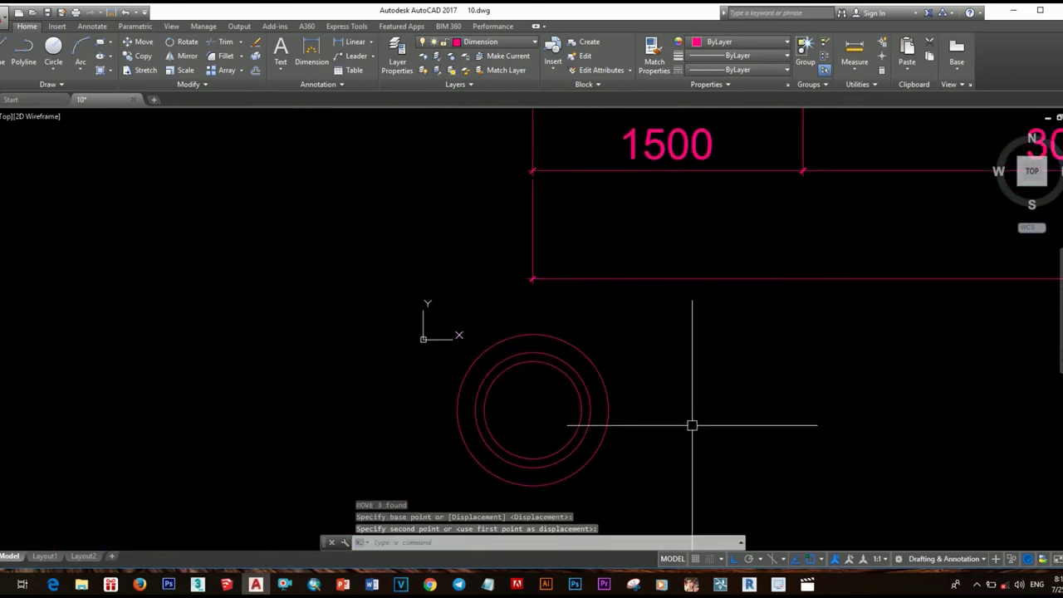
click(701, 399)
Step: Draw short tick lines at the bubble's quadrants
text(l)
key(Return)
scroll(529, 328, up, 3)
click(531, 446)
key(Return)
key(Return)
scroll(565, 360, down, 3)
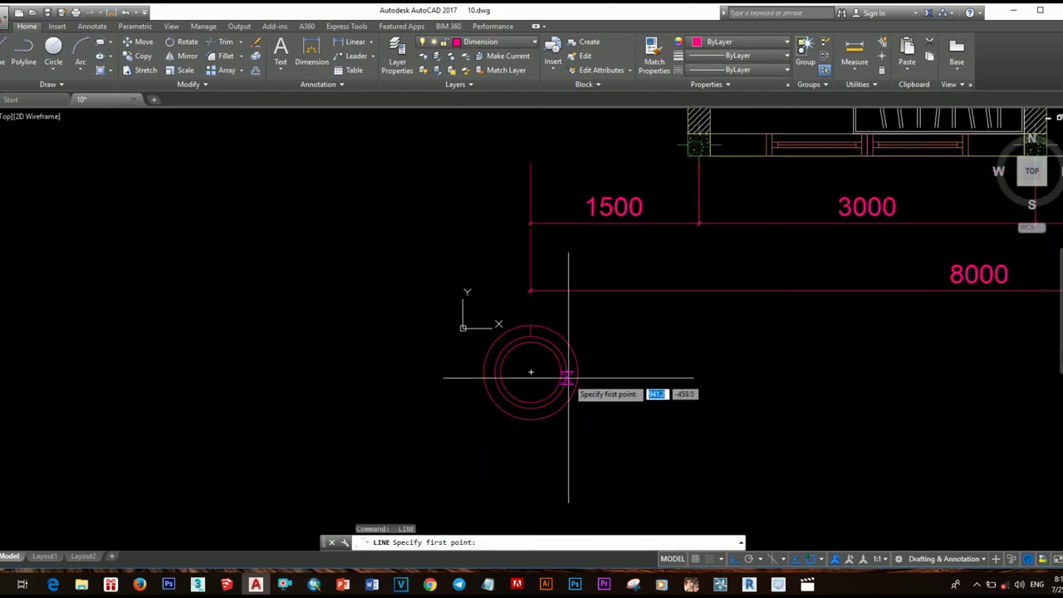
scroll(558, 349, up, 5)
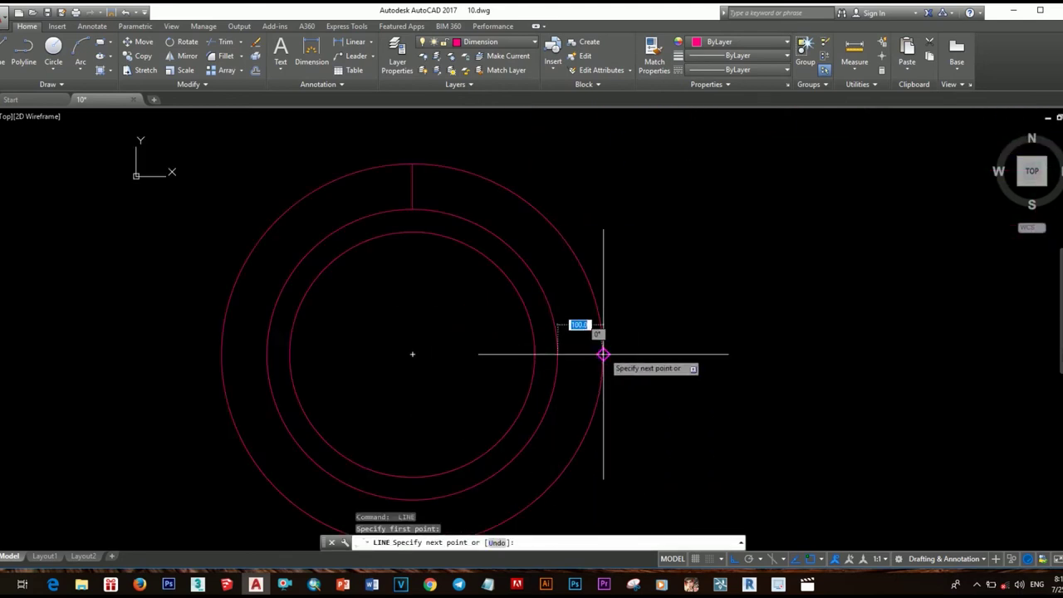
key(Return)
key(Return)
scroll(565, 373, down, 3)
scroll(526, 382, up, 3)
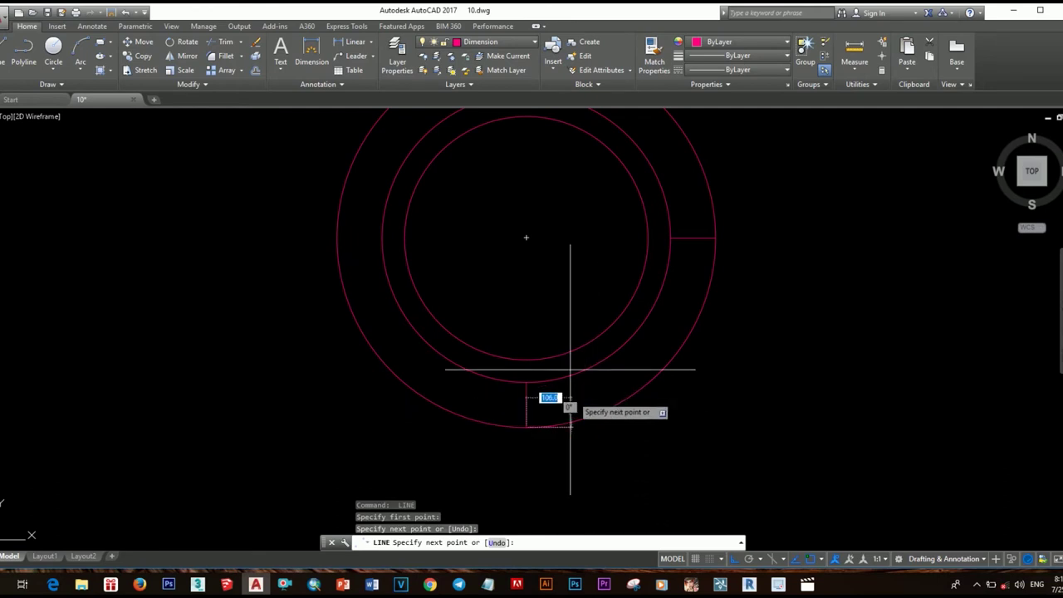
key(Return)
key(Return)
scroll(698, 449, down, 3)
scroll(582, 349, down, 3)
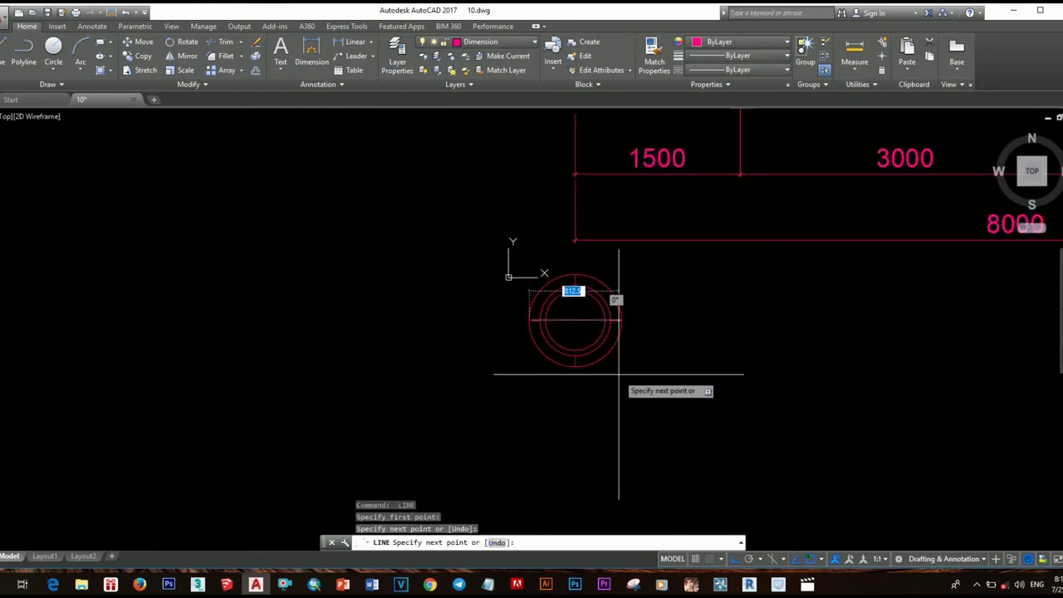
key(Escape)
Step: Erase within a crossing window around the bubble, then move the bubble to the bottom dimension line's left end
text(e)
key(Return)
scroll(582, 344, up, 3)
click(652, 422)
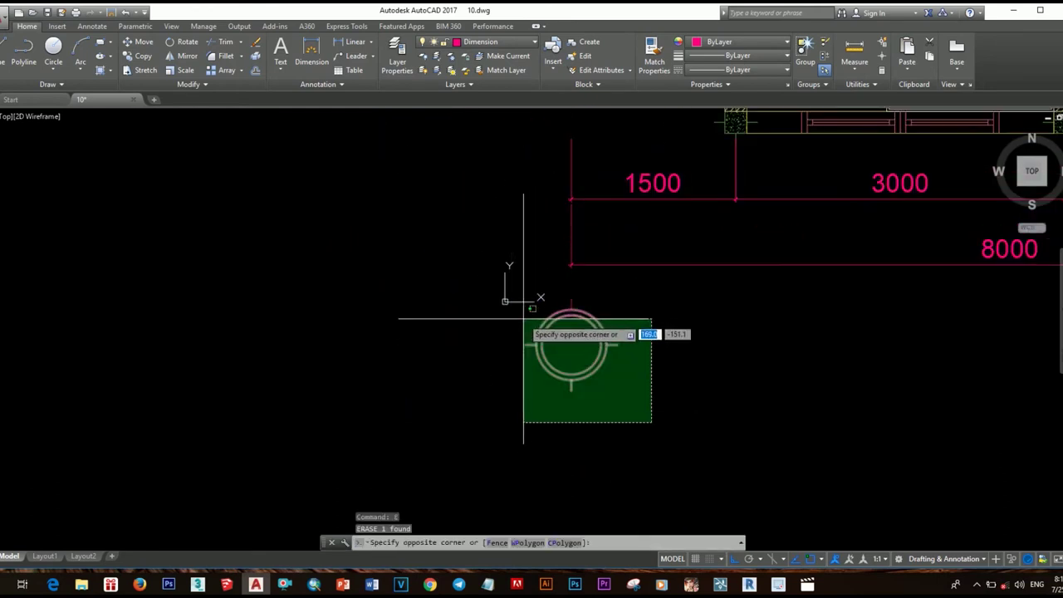
click(524, 318)
text(m)
key(Return)
click(570, 297)
scroll(570, 332, down, 3)
click(570, 360)
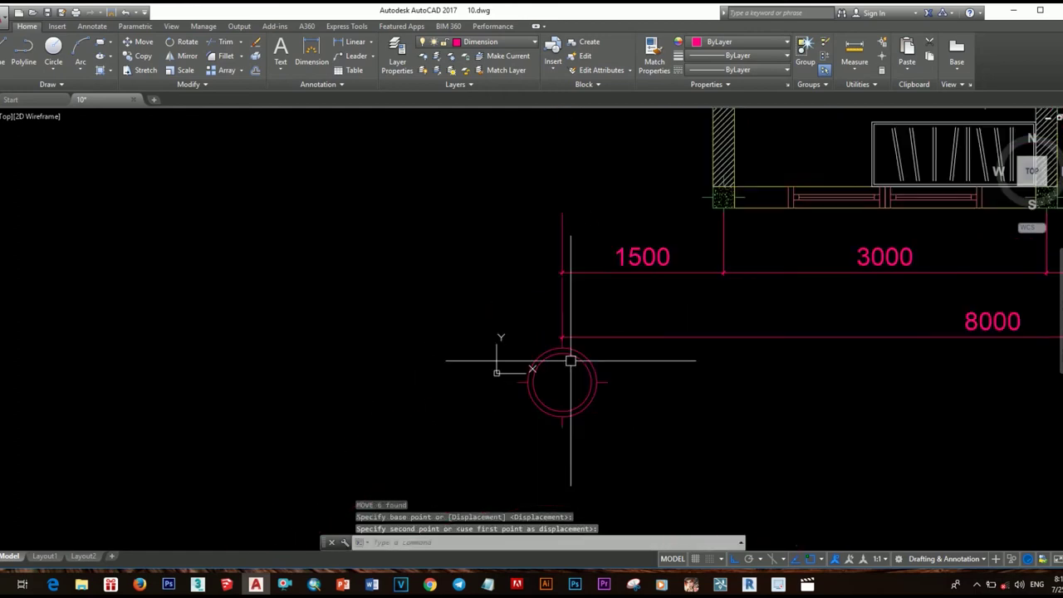
scroll(571, 360, down, 3)
scroll(613, 391, up, 2)
Step: Start a multiline text box inside the grid bubble
text(t)
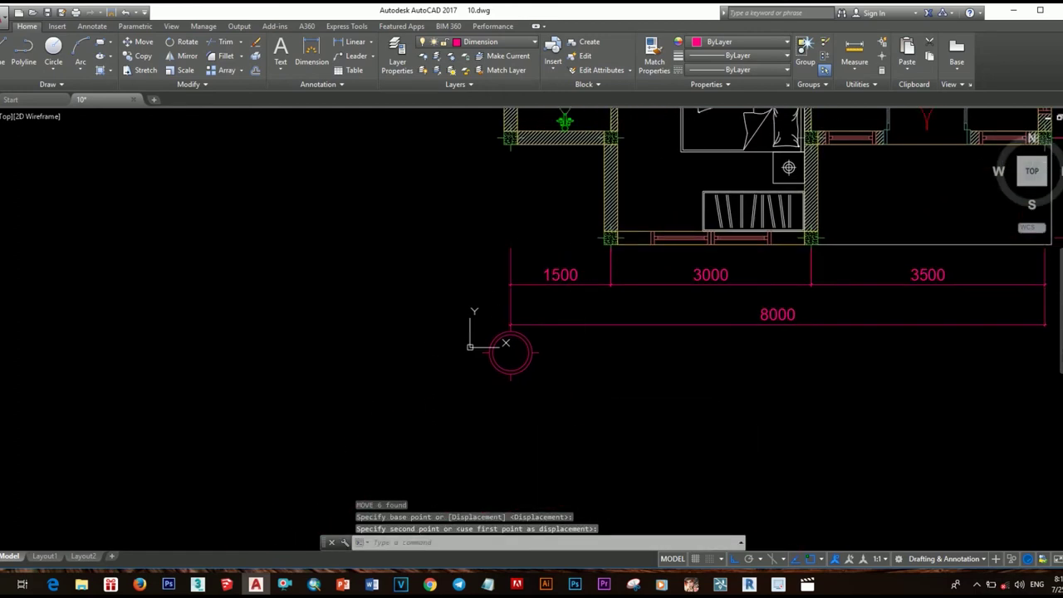
key(Return)
click(562, 363)
click(676, 387)
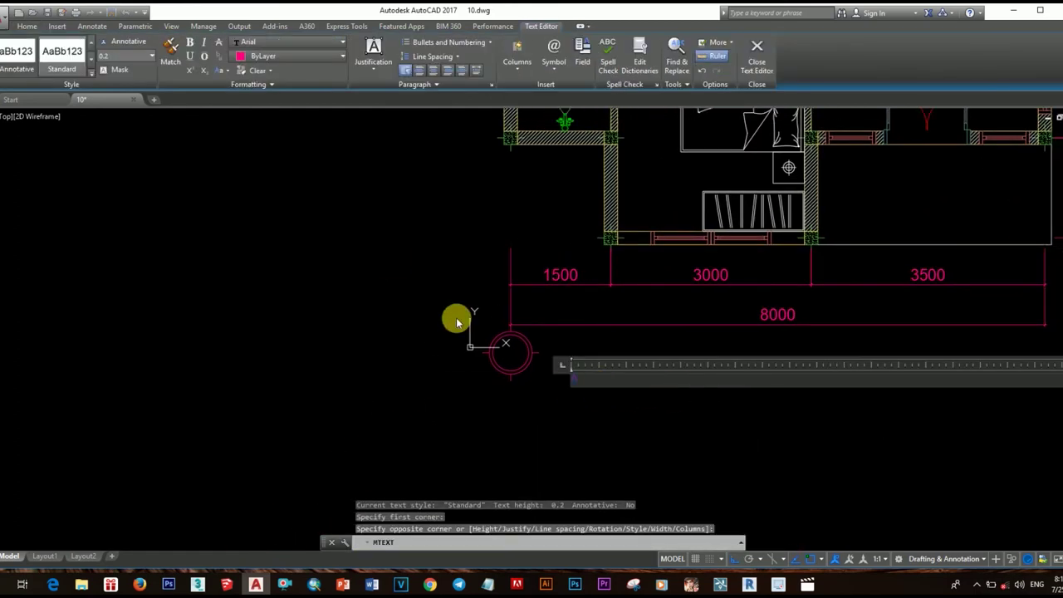
Step: Finish the 300-high letter A text and move it beside the bubble circle
click(124, 55)
text(300)
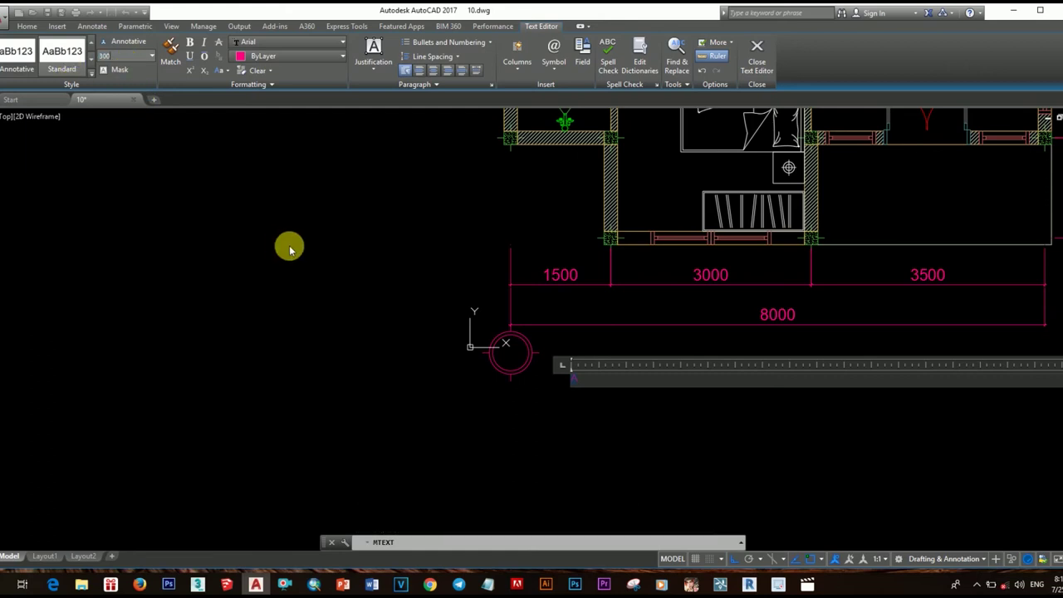
click(544, 434)
click(577, 382)
text(m)
key(Return)
click(661, 351)
scroll(609, 352, up, 2)
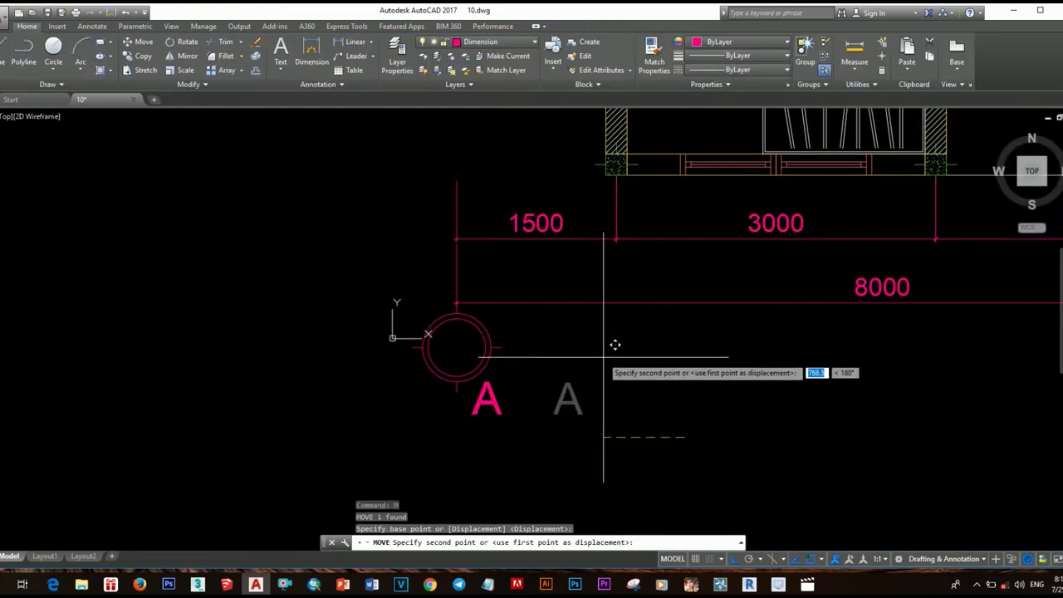
click(509, 254)
Step: Move the letter A again until it sits centred inside the grid bubble
click(379, 308)
middle_drag(512, 363, 570, 373)
text(m)
key(Return)
click(452, 322)
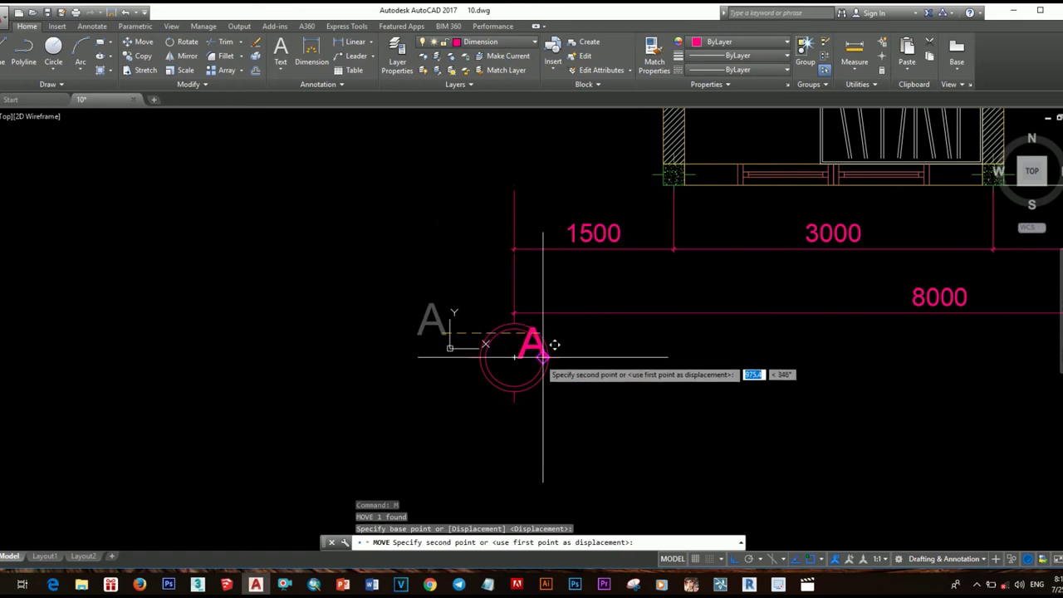
scroll(544, 357, up, 3)
click(514, 358)
scroll(513, 359, down, 3)
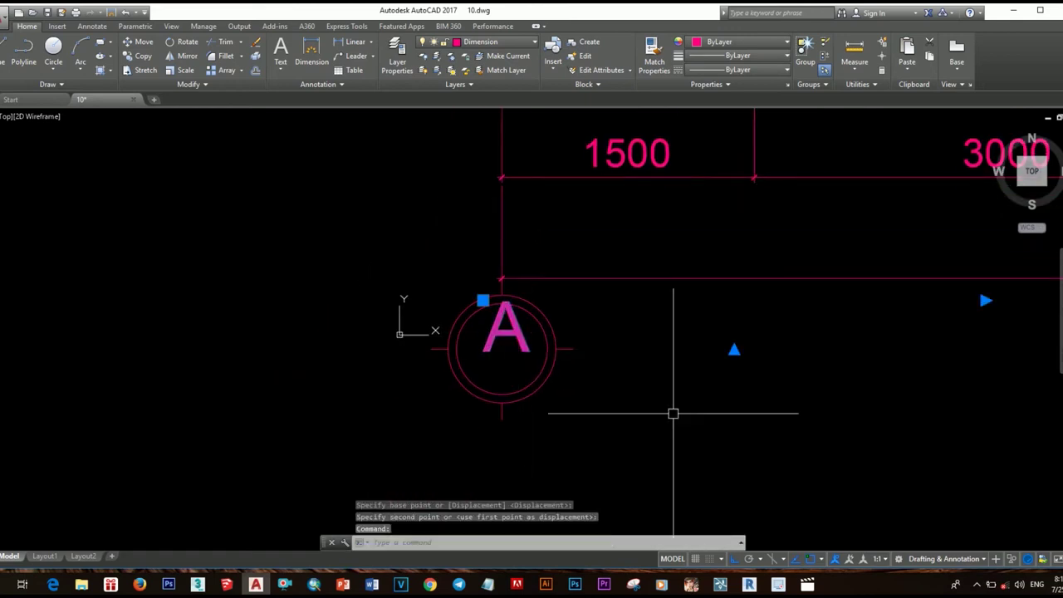
text(m)
key(Return)
click(612, 404)
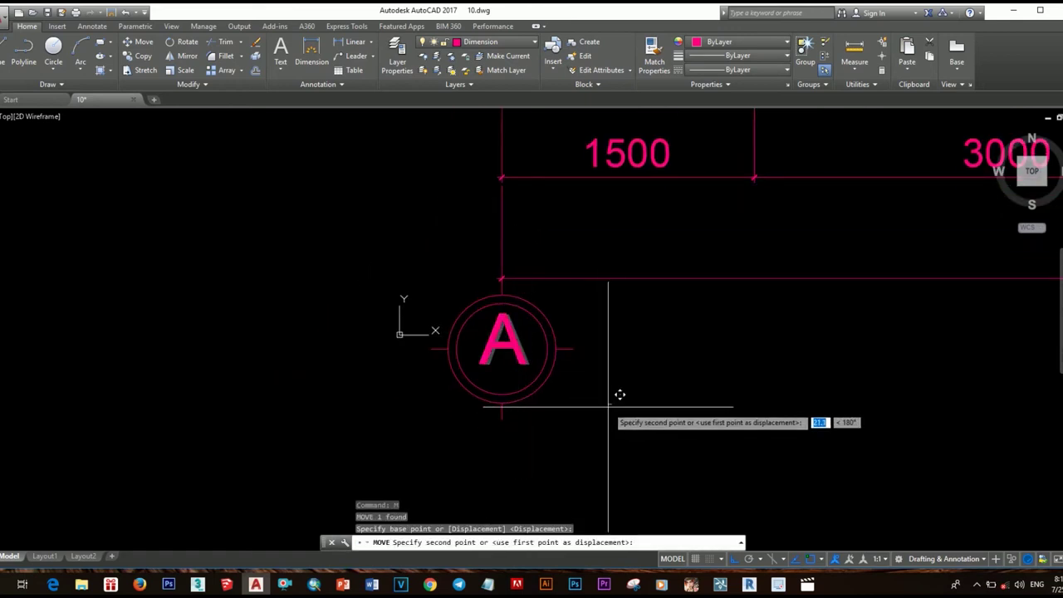
click(613, 411)
scroll(488, 374, down, 2)
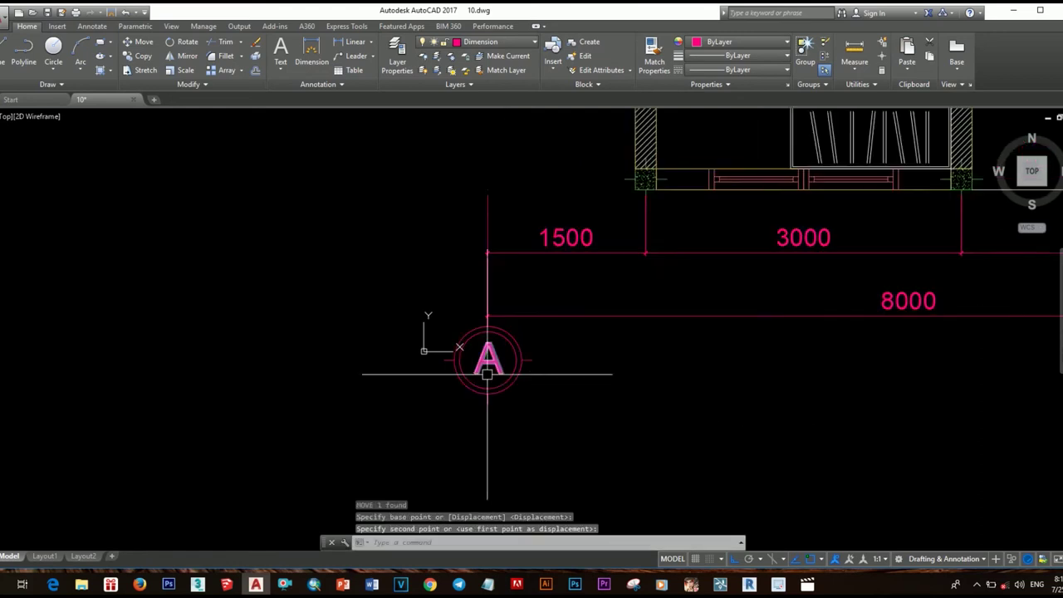
scroll(488, 373, up, 3)
Step: Copy the lettered bubble to the next grid line ends along the bottom dimensions
click(781, 440)
click(498, 213)
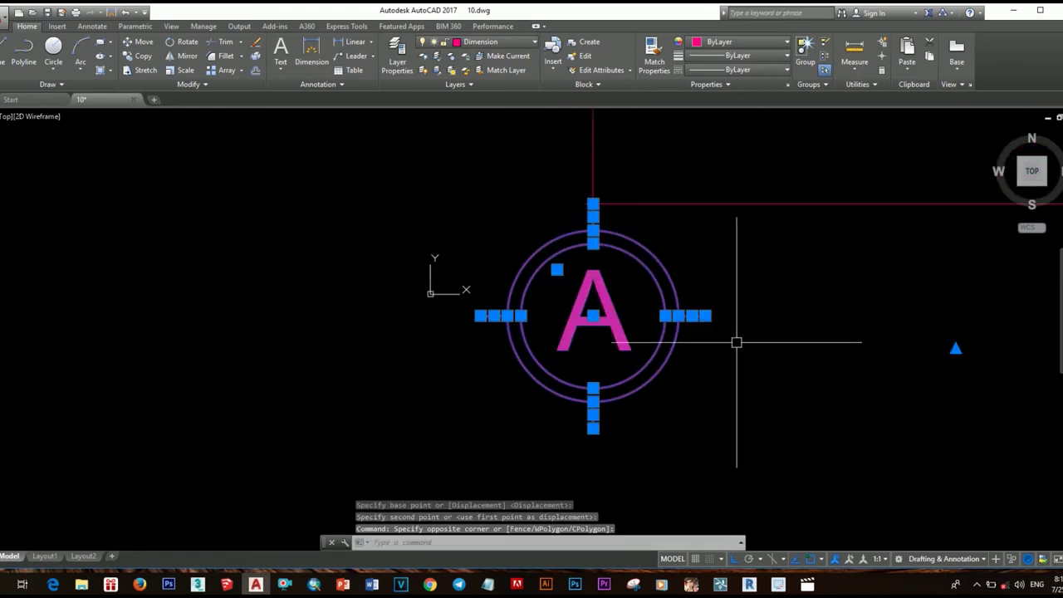
text(co)
key(Return)
scroll(634, 308, down, 2)
scroll(518, 325, up, 3)
click(515, 289)
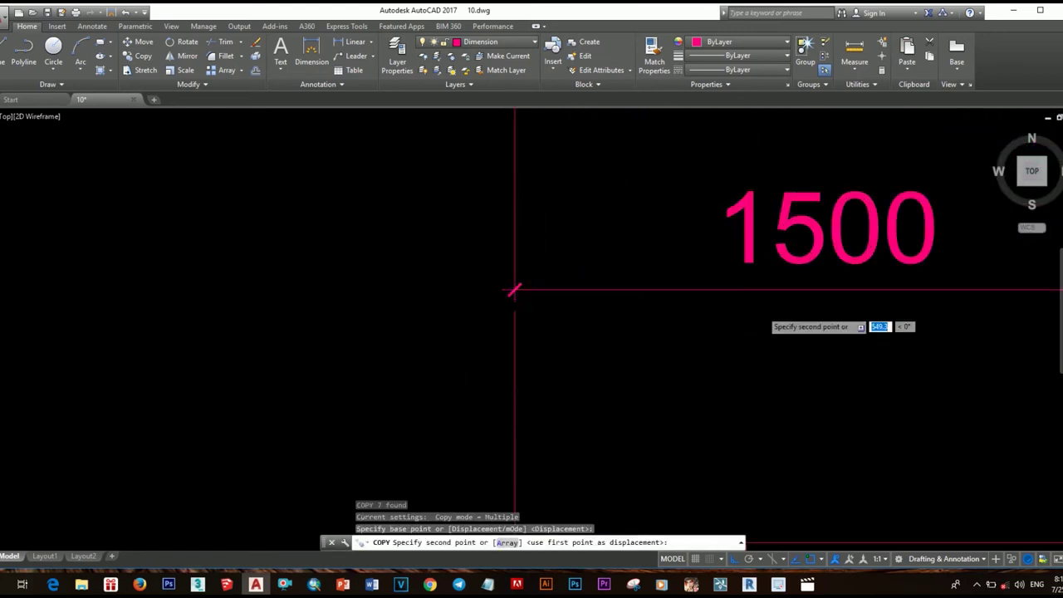
scroll(582, 320, up, 2)
scroll(581, 311, up, 3)
click(565, 328)
scroll(653, 344, down, 2)
scroll(653, 344, down, 3)
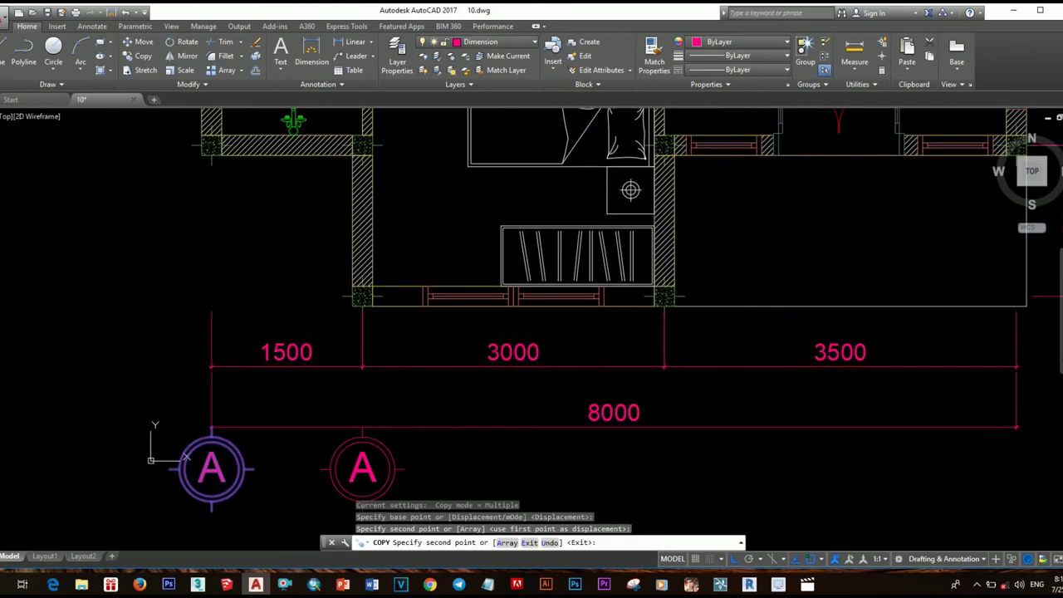
scroll(800, 327, up, 5)
click(856, 283)
scroll(417, 384, down, 3)
scroll(724, 308, down, 2)
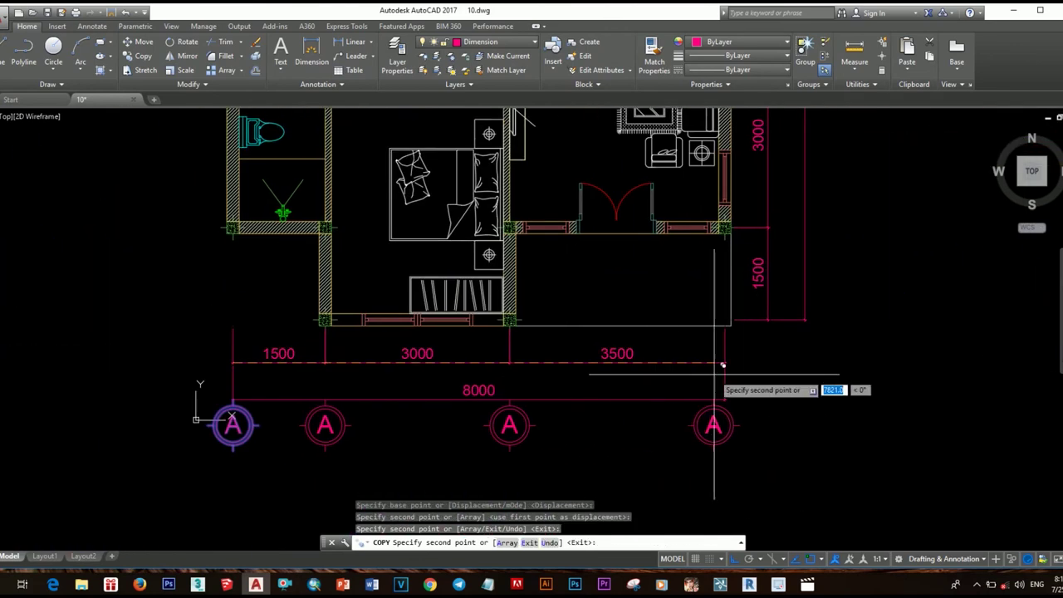
scroll(830, 253, up, 5)
scroll(828, 259, down, 5)
key(Escape)
Step: Copy the bottom-right bubble to the next dimension tick
click(699, 374)
click(789, 453)
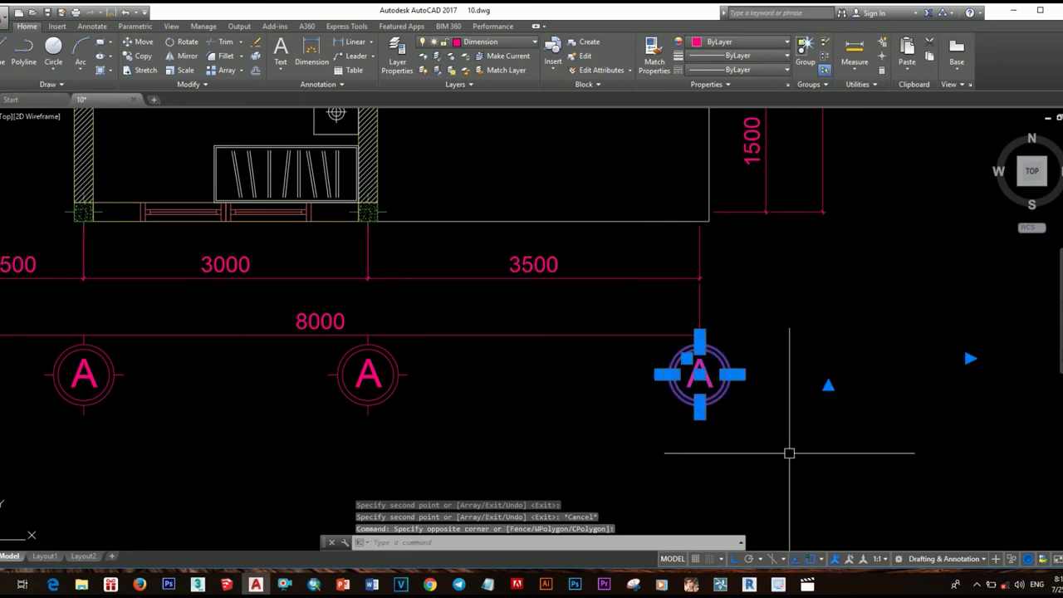
text(o)
key(Return)
click(695, 374)
scroll(771, 332, up, 4)
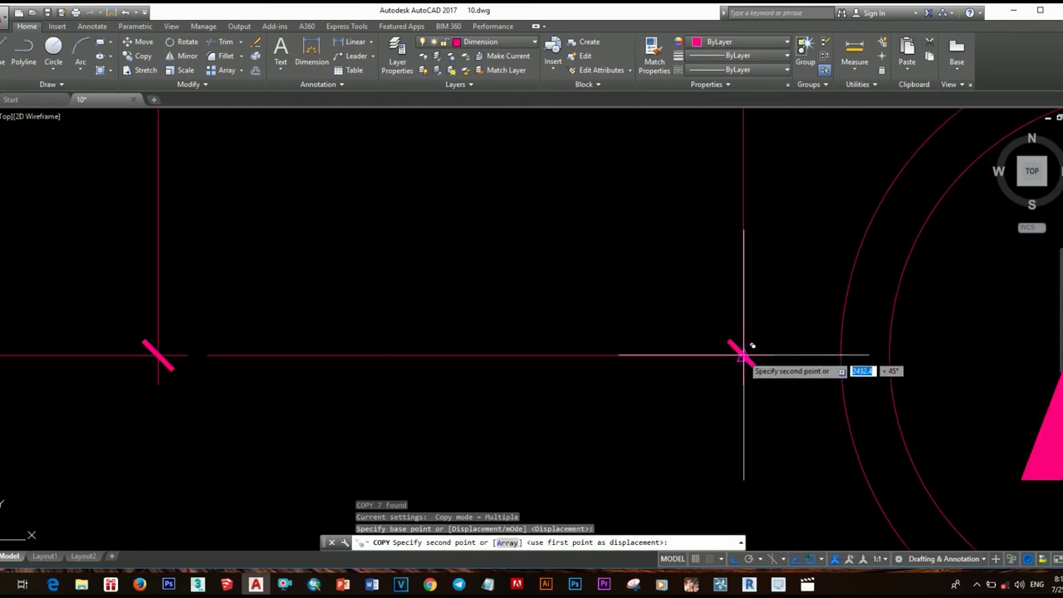
scroll(740, 351, down, 2)
click(765, 360)
middle_drag(781, 401, 694, 399)
key(Escape)
Step: Copy a bubble to each vertical grid line along the right-side dimensions
click(689, 378)
click(856, 495)
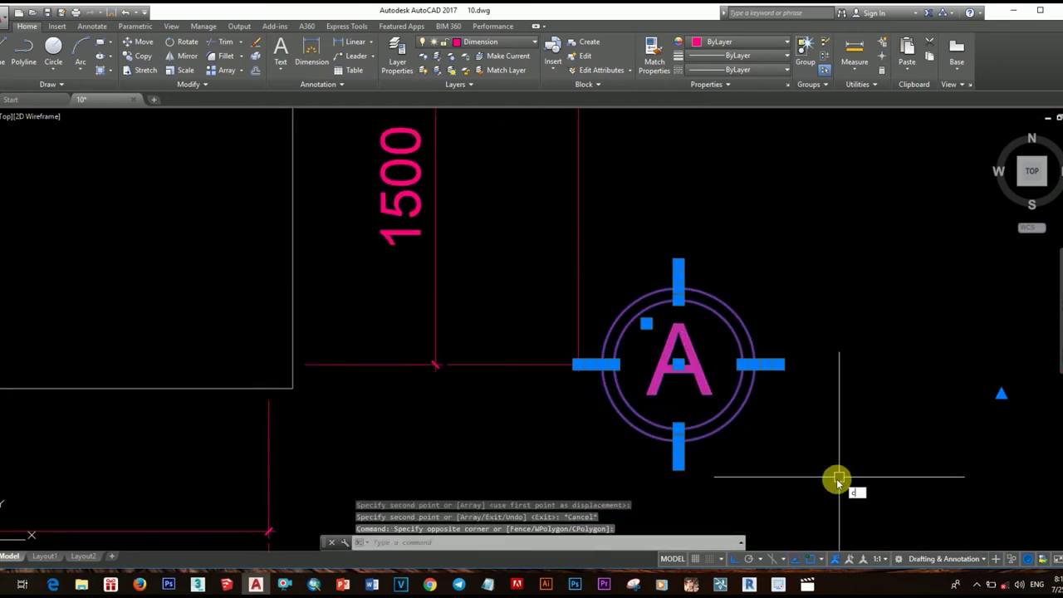
text(o)
key(Return)
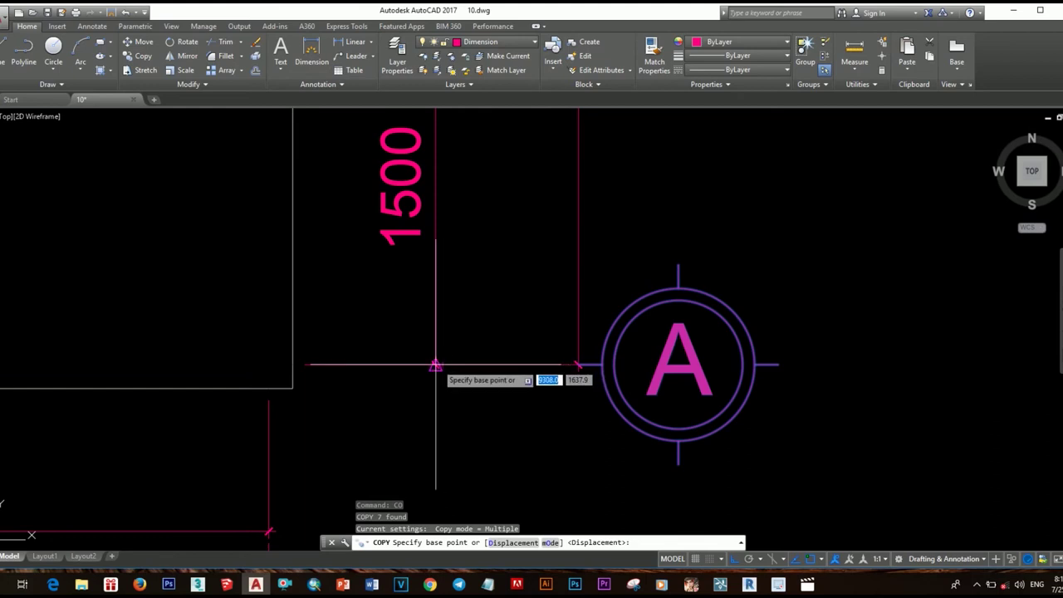
scroll(435, 364, up, 4)
click(427, 354)
scroll(498, 431, down, 4)
scroll(502, 425, up, 3)
scroll(505, 399, up, 3)
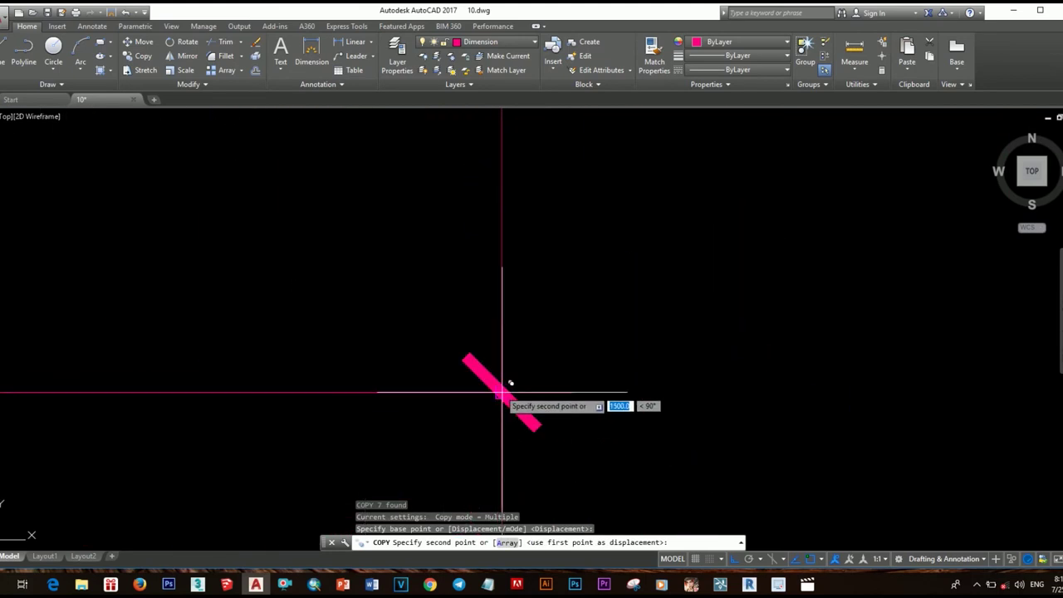
scroll(501, 392, down, 3)
scroll(498, 397, down, 2)
scroll(432, 398, up, 4)
click(411, 404)
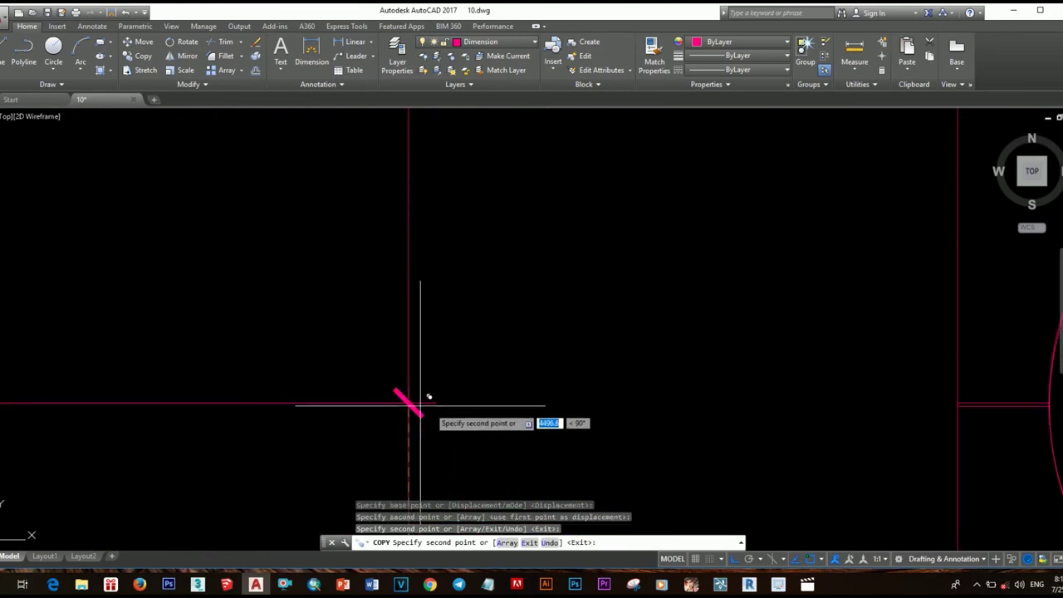
scroll(428, 397, down, 3)
scroll(524, 374, up, 3)
click(516, 322)
scroll(517, 322, down, 3)
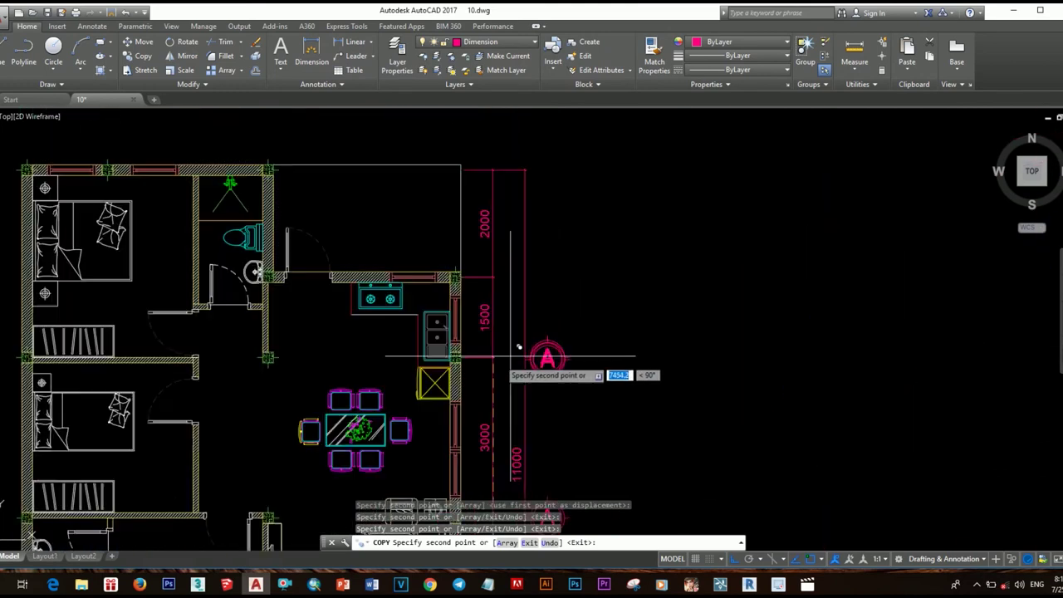
scroll(490, 341, up, 3)
scroll(468, 339, up, 2)
scroll(498, 332, down, 2)
scroll(503, 327, up, 3)
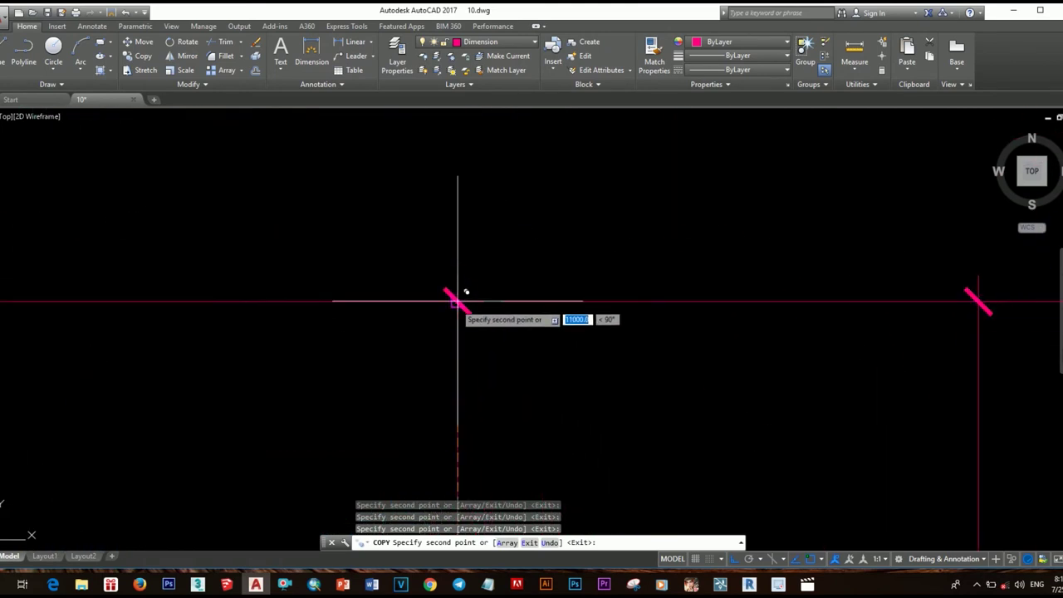
scroll(577, 399, down, 3)
scroll(579, 340, down, 3)
key(Escape)
scroll(585, 314, up, 4)
scroll(585, 315, down, 3)
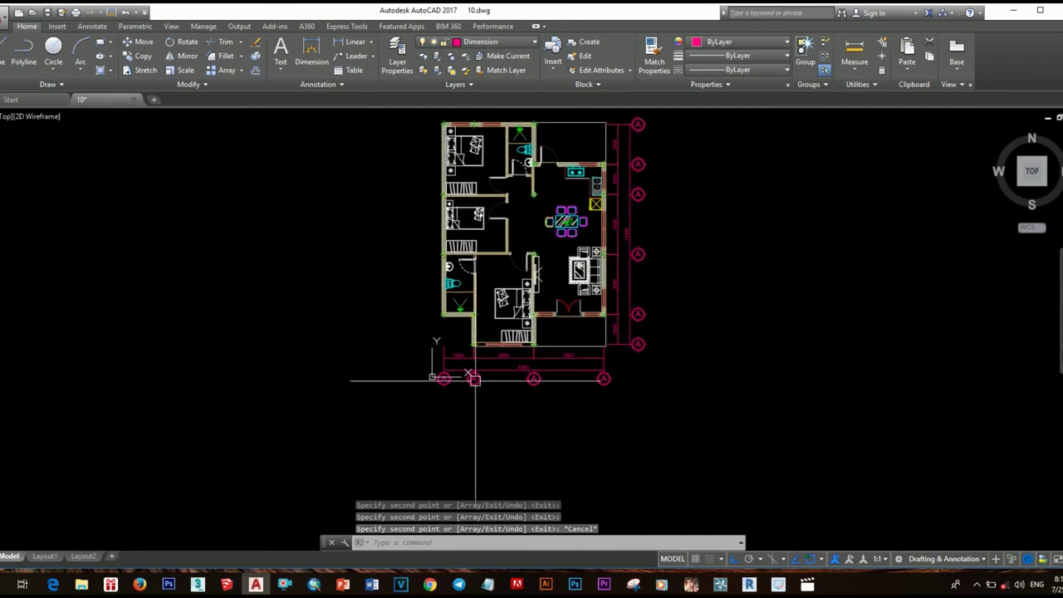
scroll(524, 357, up, 5)
Step: Relabel the bottom-row bubble copies with the letters B, C and D
double_click(532, 364)
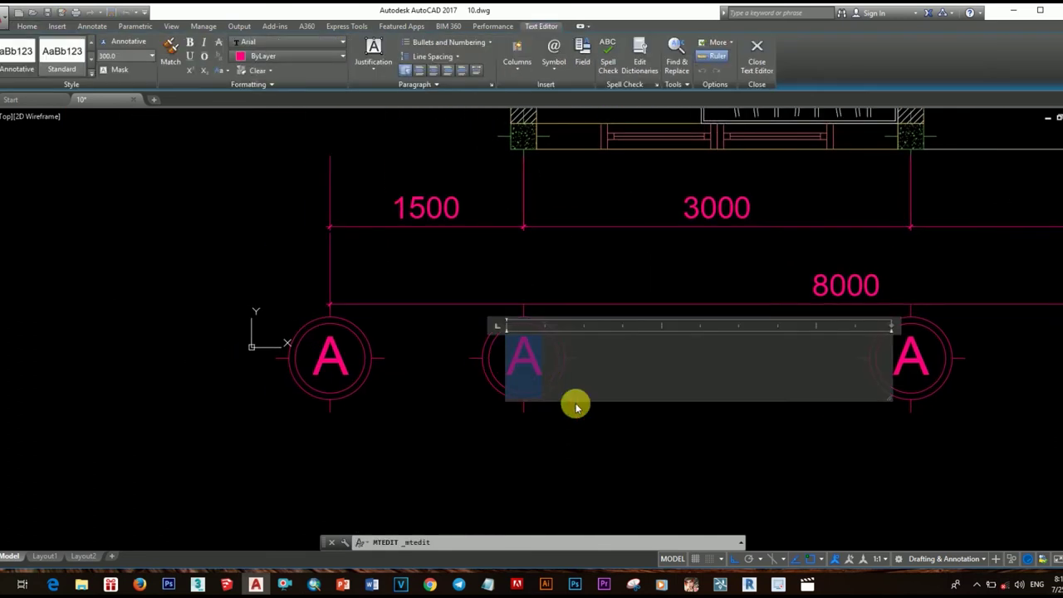
click(641, 429)
scroll(622, 399, down, 3)
scroll(593, 353, up, 3)
double_click(611, 357)
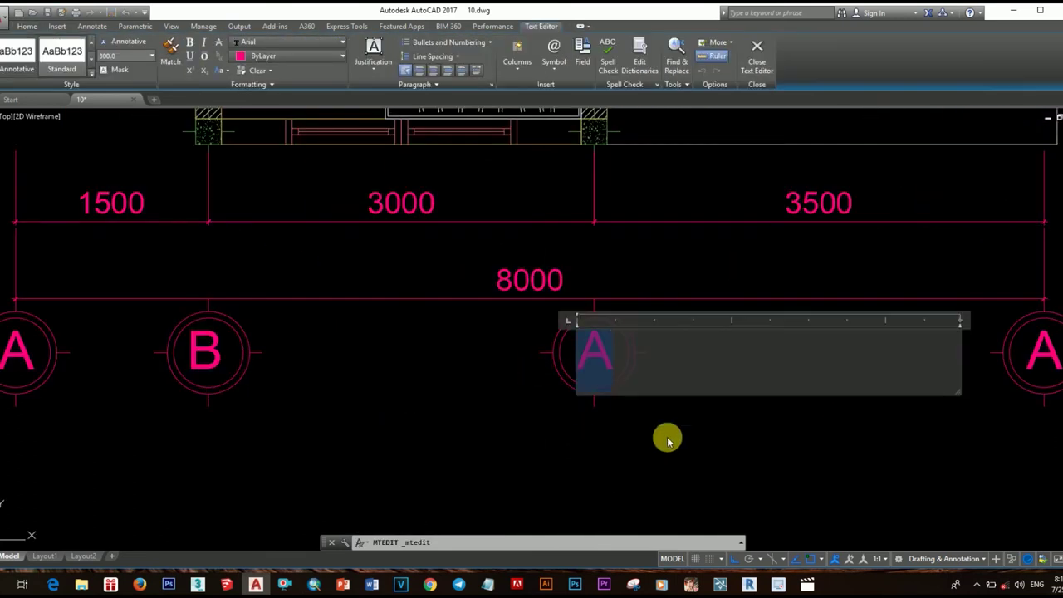
text(C)
click(568, 426)
scroll(567, 427, down, 3)
scroll(512, 389, up, 3)
double_click(536, 389)
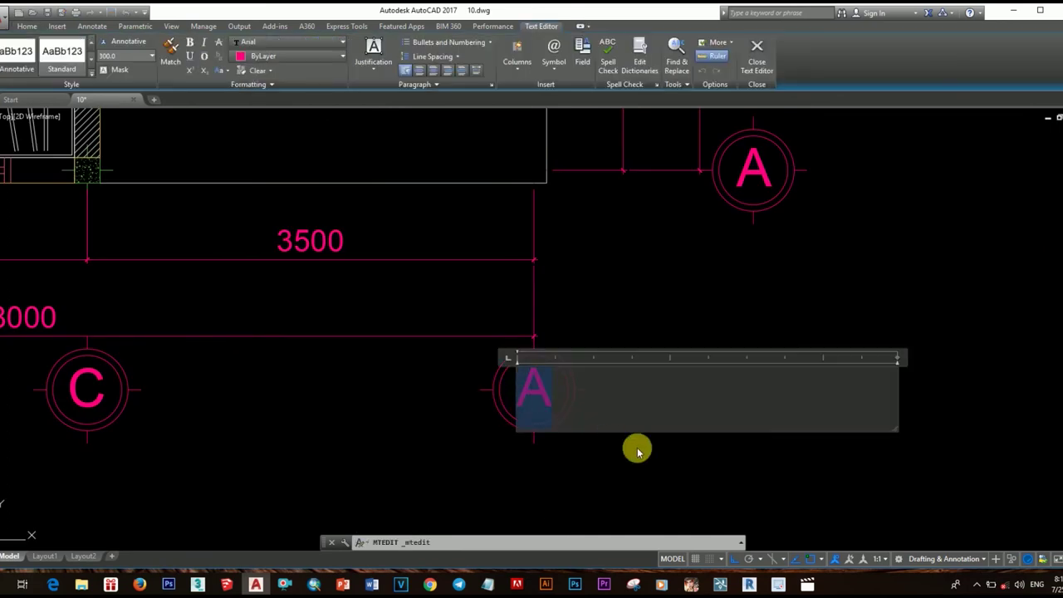
text(D)
click(638, 450)
scroll(638, 450, down, 3)
scroll(503, 366, up, 3)
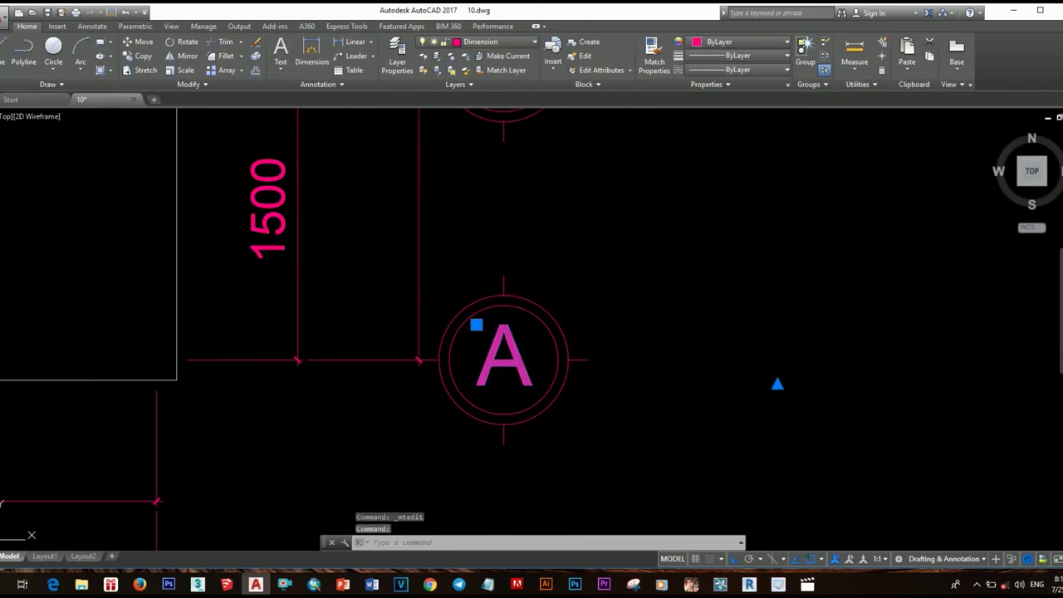
Step: Retype the labels of the next three bubbles in the right-hand column
double_click(481, 387)
text(1)
click(605, 449)
scroll(605, 449, down, 3)
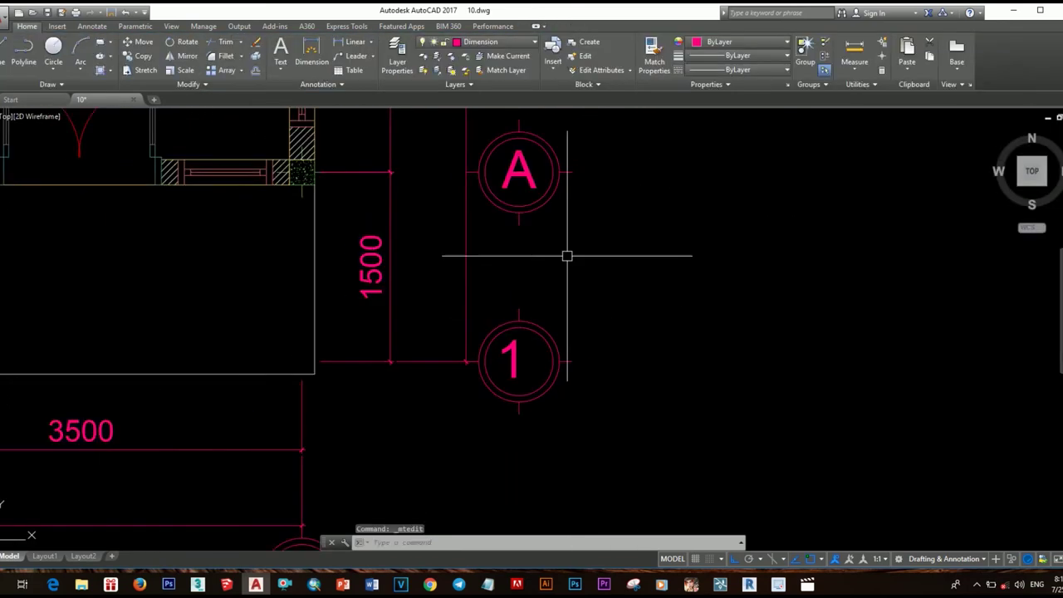
scroll(565, 254, up, 3)
double_click(501, 353)
click(608, 430)
scroll(609, 430, down, 3)
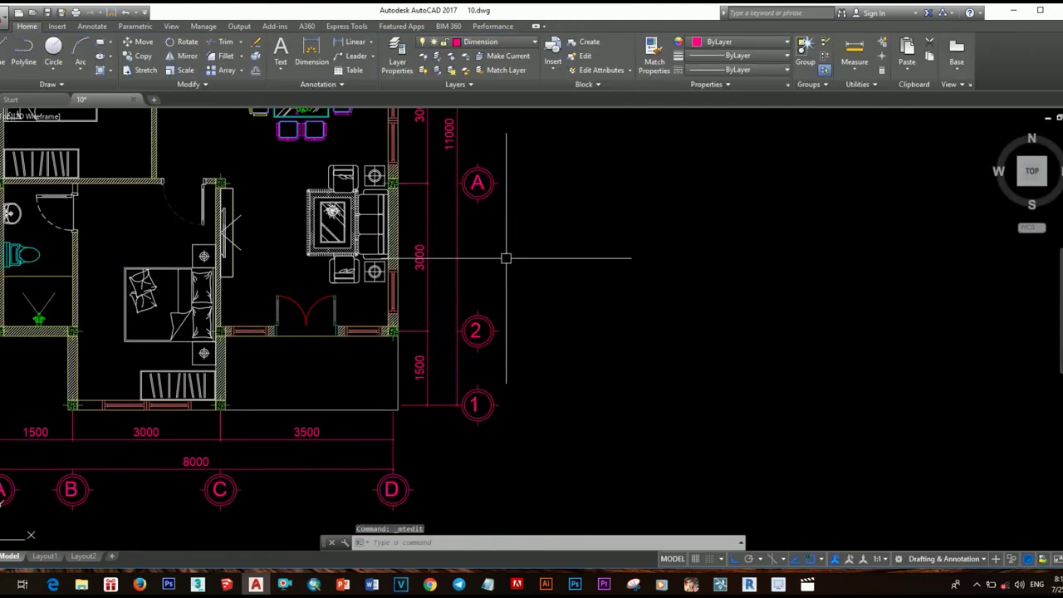
scroll(490, 332, up, 3)
double_click(495, 338)
click(623, 432)
text(3)
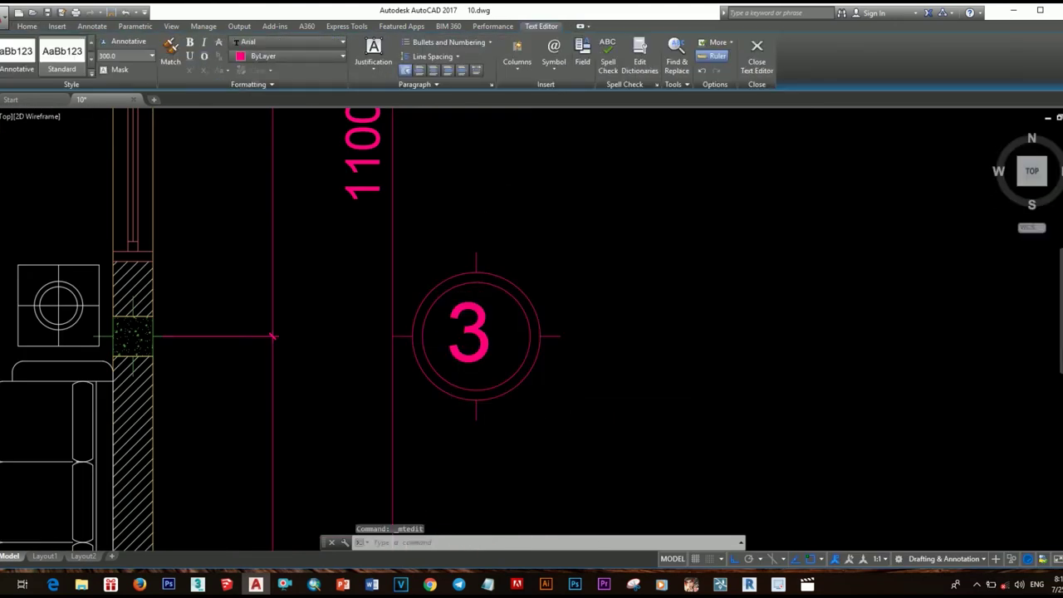
scroll(515, 291, down, 2)
Step: Renumber the remaining right-hand bubbles, including 5 and 1
double_click(527, 260)
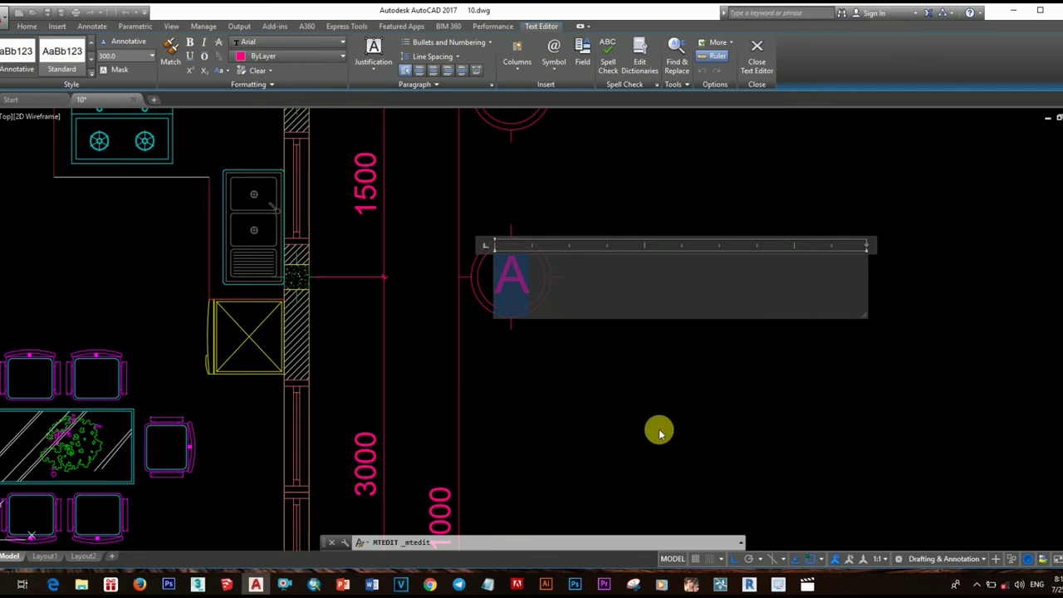
click(610, 384)
scroll(598, 271, down, 3)
scroll(526, 363, up, 3)
double_click(548, 378)
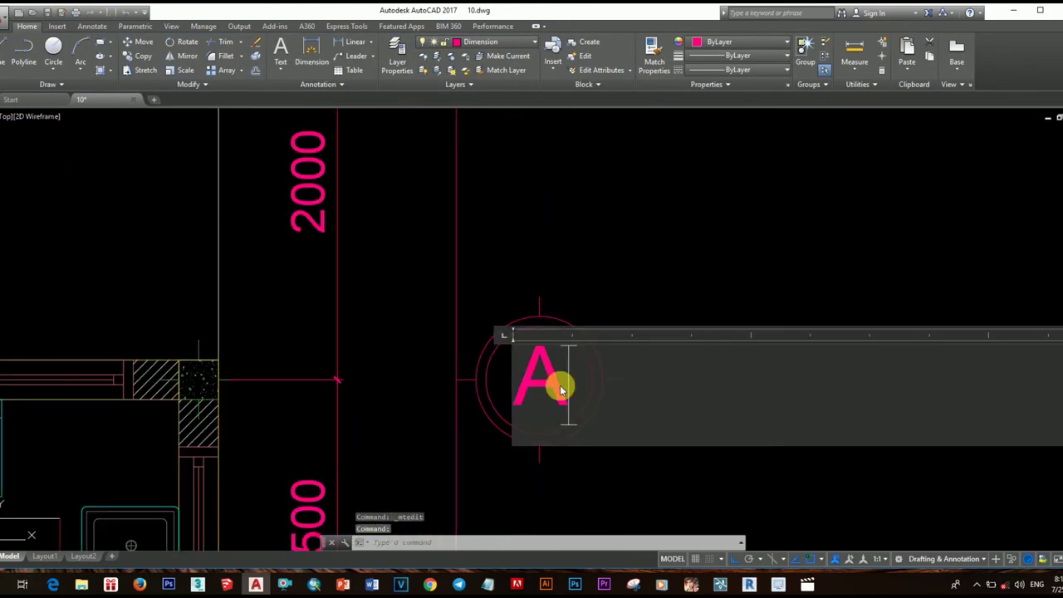
text(5)
click(635, 470)
scroll(636, 469, down, 3)
scroll(548, 291, up, 3)
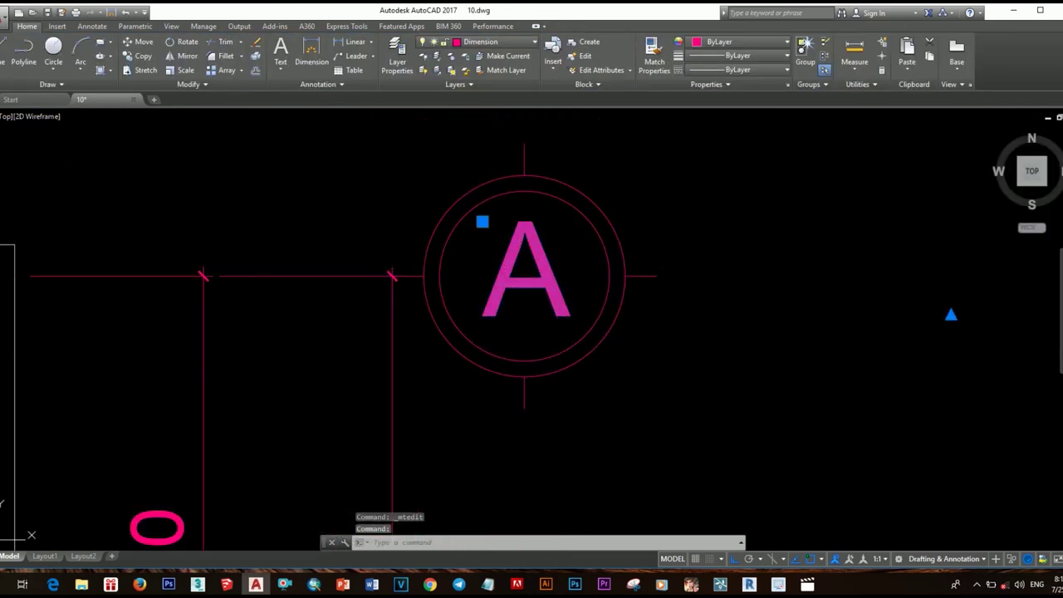
double_click(546, 288)
text(1)
click(573, 438)
Step: Move the number 1 so it sits centred in its grid bubble
scroll(573, 438, down, 3)
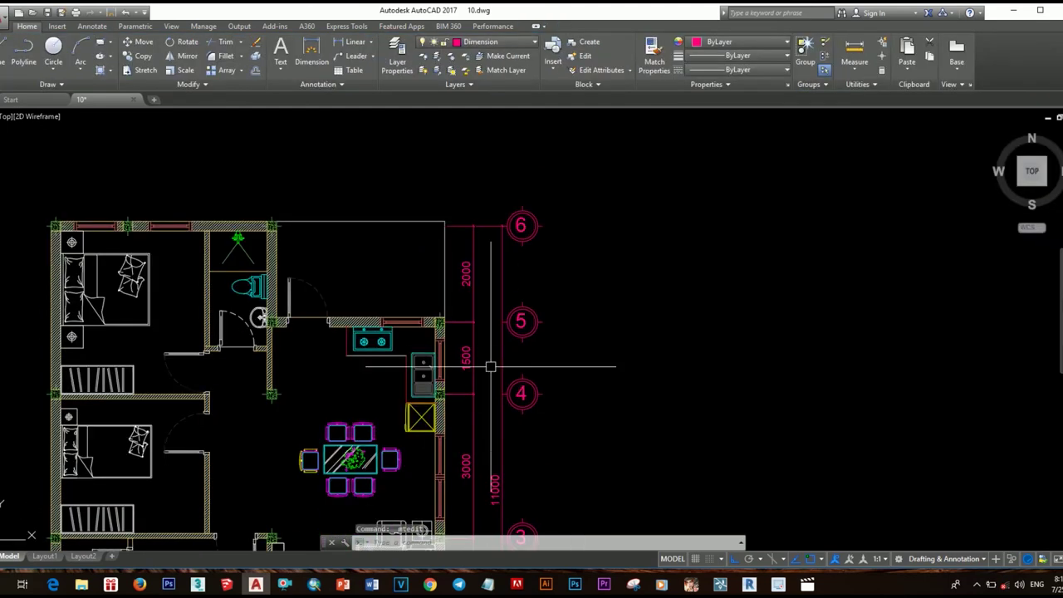
scroll(487, 363, up, 2)
scroll(561, 407, up, 2)
click(561, 408)
key(m)
key(Return)
click(533, 371)
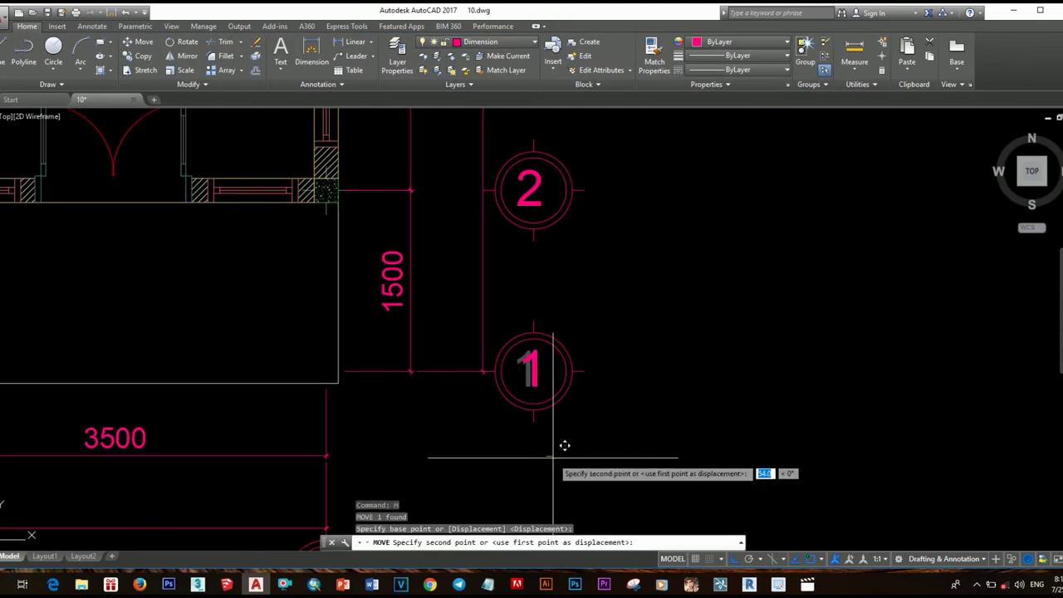
scroll(565, 443, down, 3)
scroll(495, 320, up, 4)
click(495, 319)
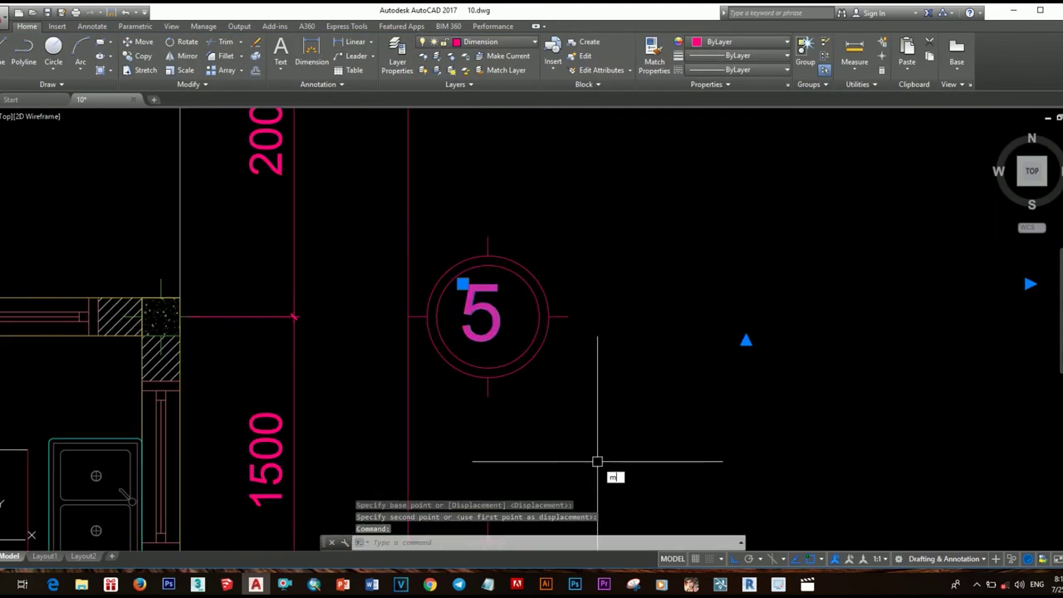
Step: Re-centre the numbers 5 and 3 inside their grid bubbles
scroll(598, 460, down, 2)
scroll(551, 391, down, 2)
scroll(532, 402, up, 4)
scroll(531, 402, down, 2)
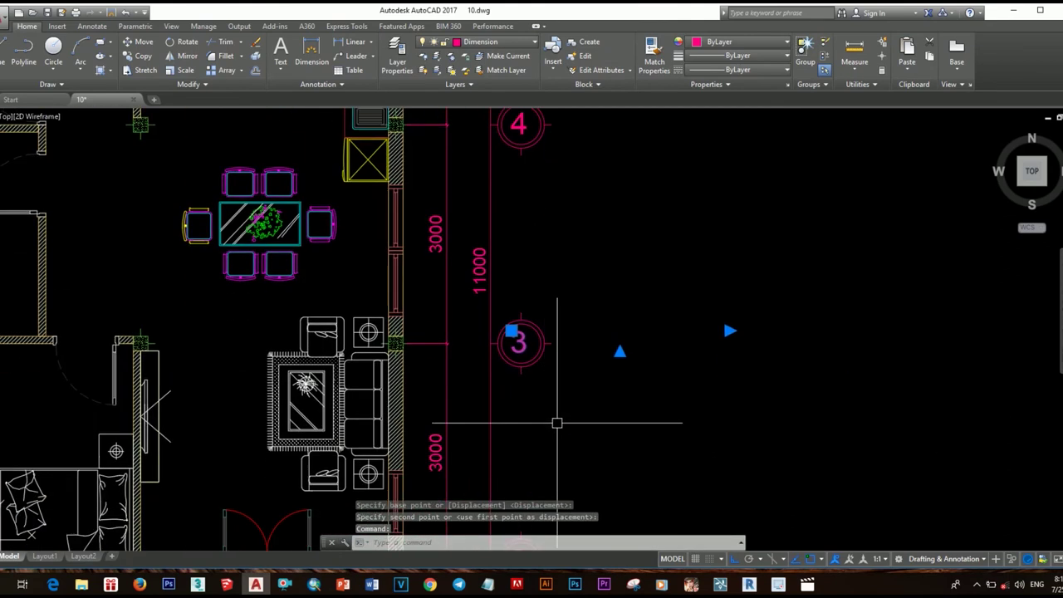
text(n)
key(BackSpace)
key(Return)
click(556, 426)
scroll(555, 427, up, 2)
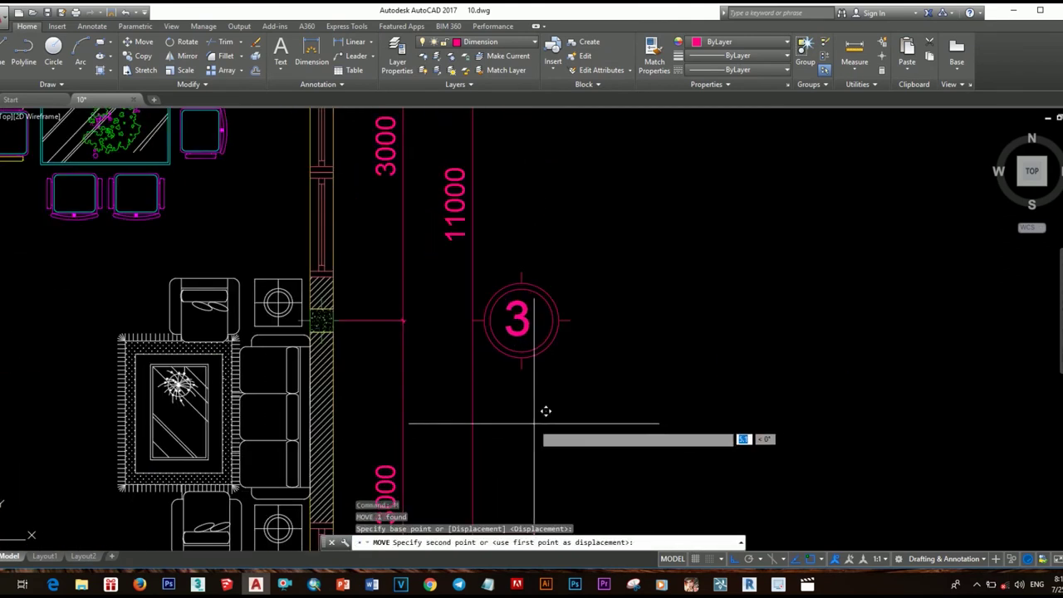
scroll(540, 423, down, 2)
scroll(561, 402, down, 2)
scroll(557, 390, down, 2)
middle_drag(551, 373, 577, 387)
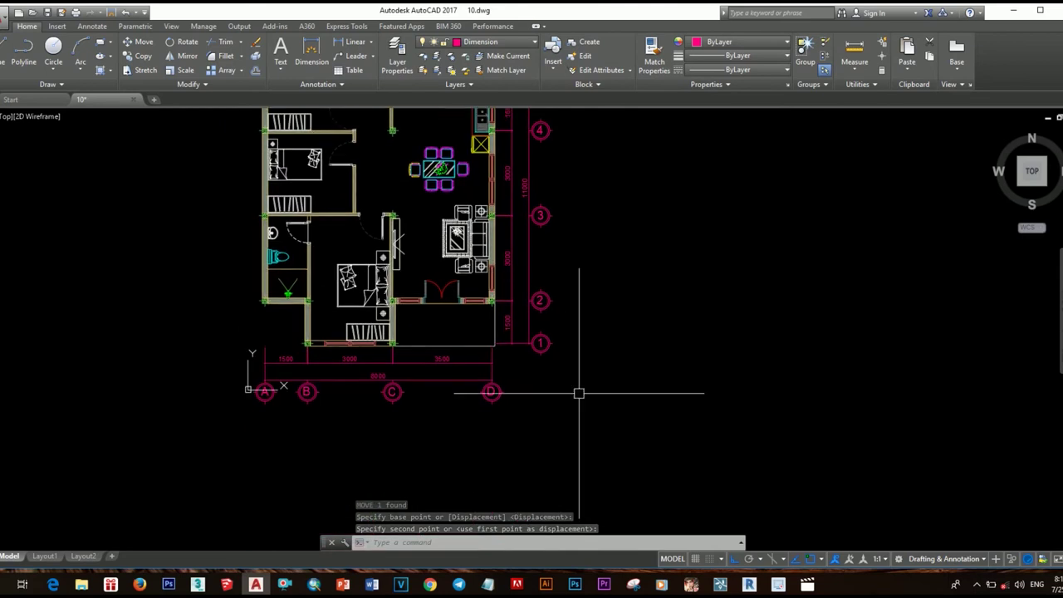
scroll(363, 398, up, 3)
middle_drag(363, 398, 498, 316)
click(493, 298)
Step: Place a copy of the letter B below grid bubble C
key(Return)
scroll(563, 395, down, 2)
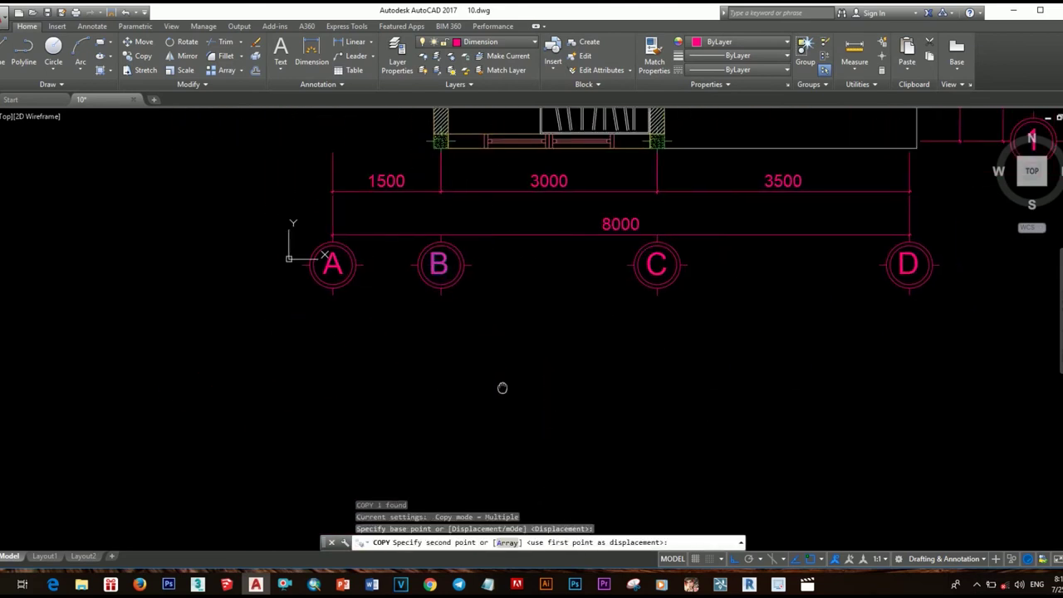
mouse_move(500, 387)
middle_down()
mouse_move(451, 351)
mouse_move(581, 336)
middle_up()
click(498, 351)
Step: Reword the copied B as 'Ground Floor' at height 400 on a single line
scroll(581, 336, up, 3)
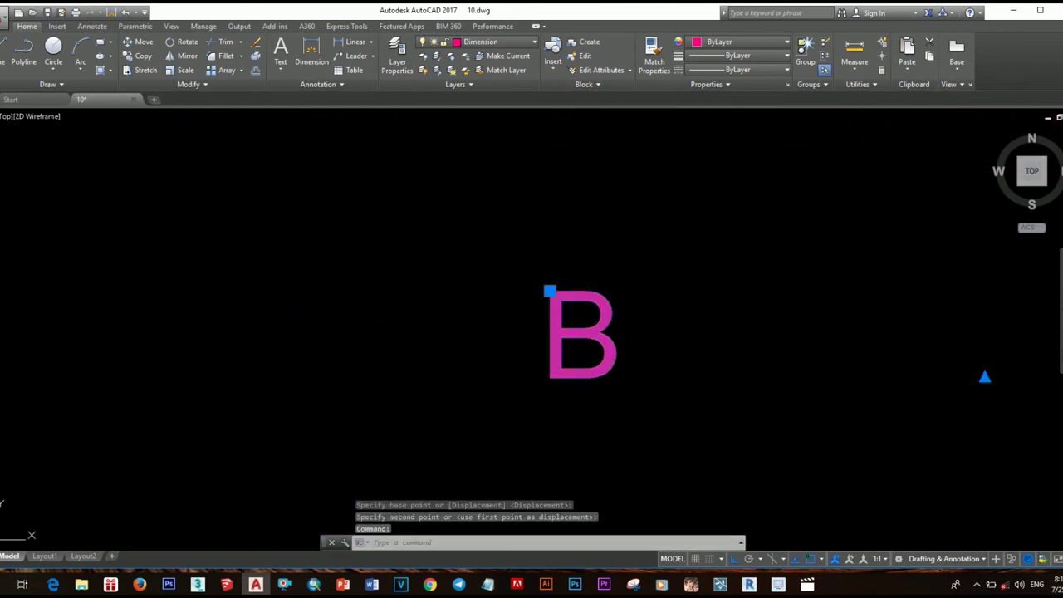
double_click(607, 346)
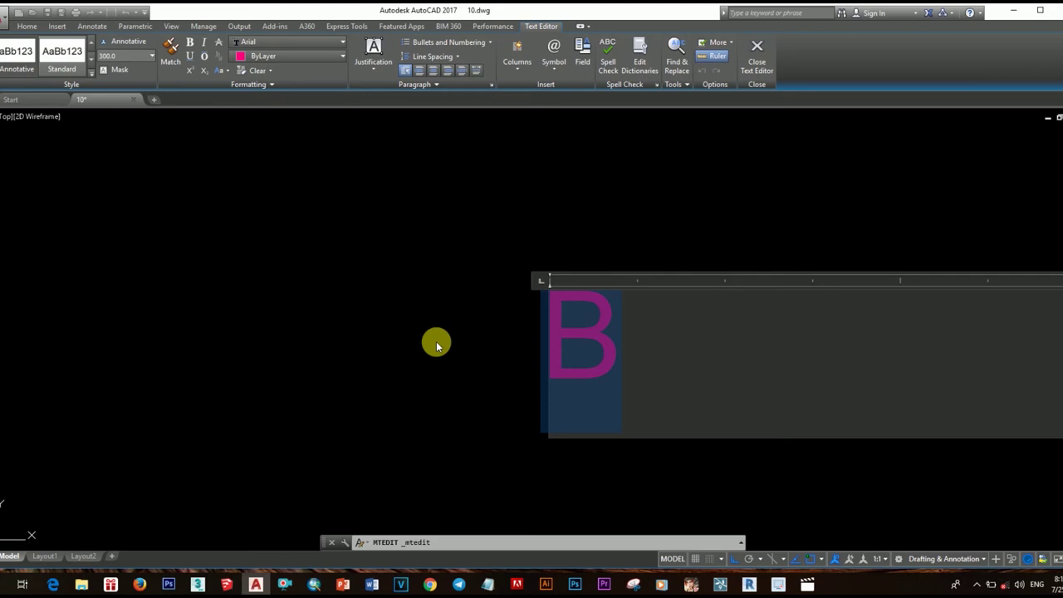
text(Ground)
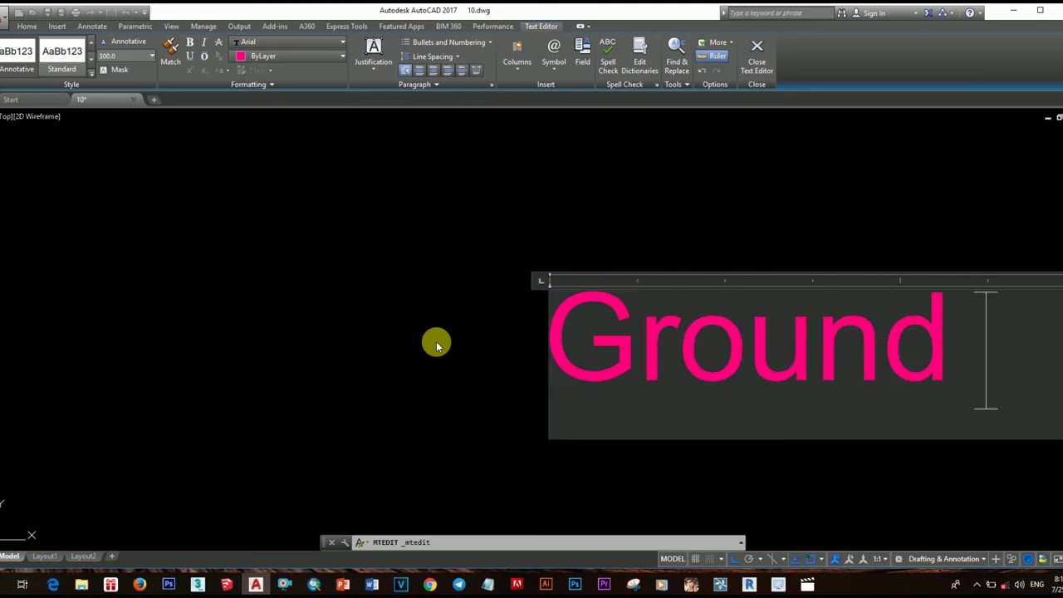
text(loor)
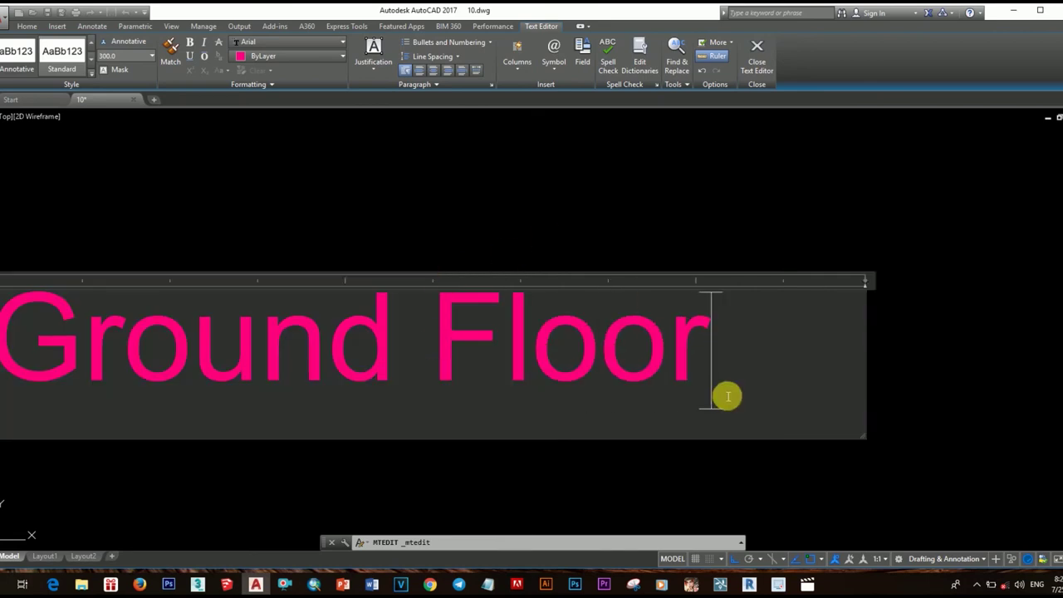
scroll(727, 396, down, 4)
text(400)
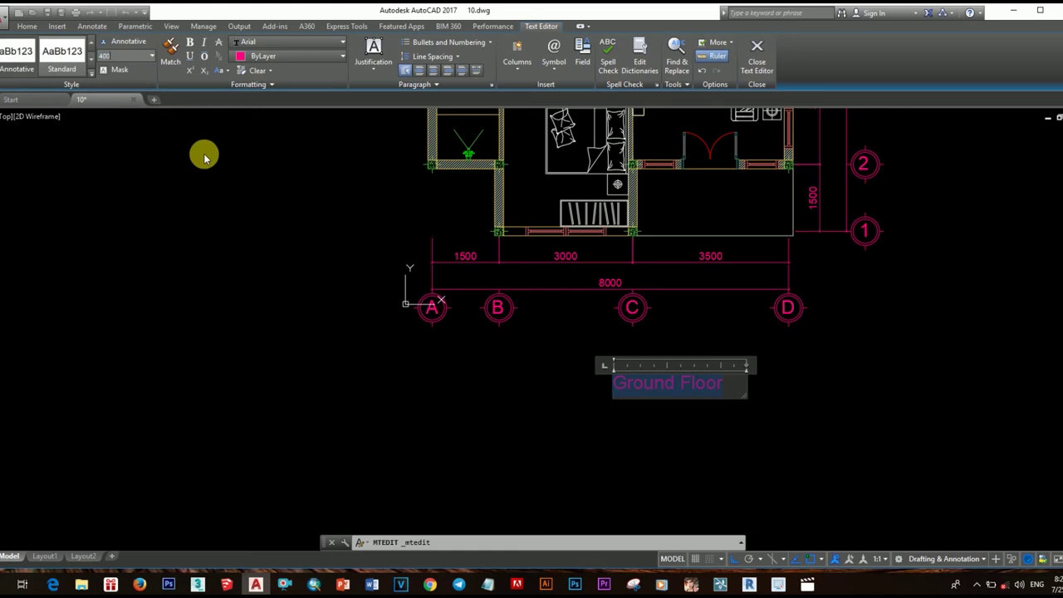
key(Return)
drag(745, 394, 861, 396)
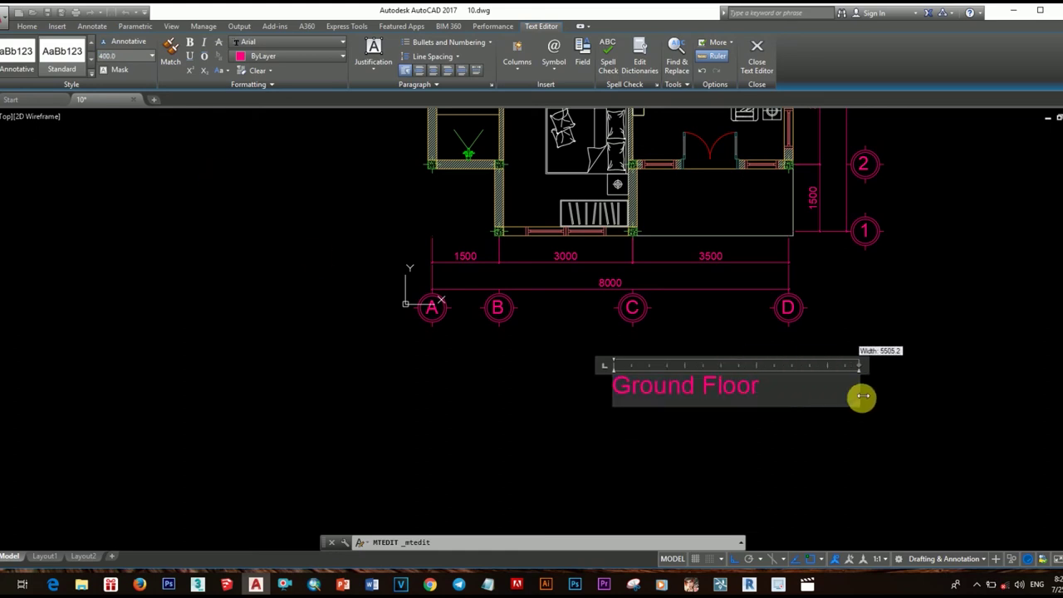
click(869, 391)
Step: Move the Ground Floor title centred under gridline C and reselect it
click(864, 390)
text(m)
key(Return)
click(778, 444)
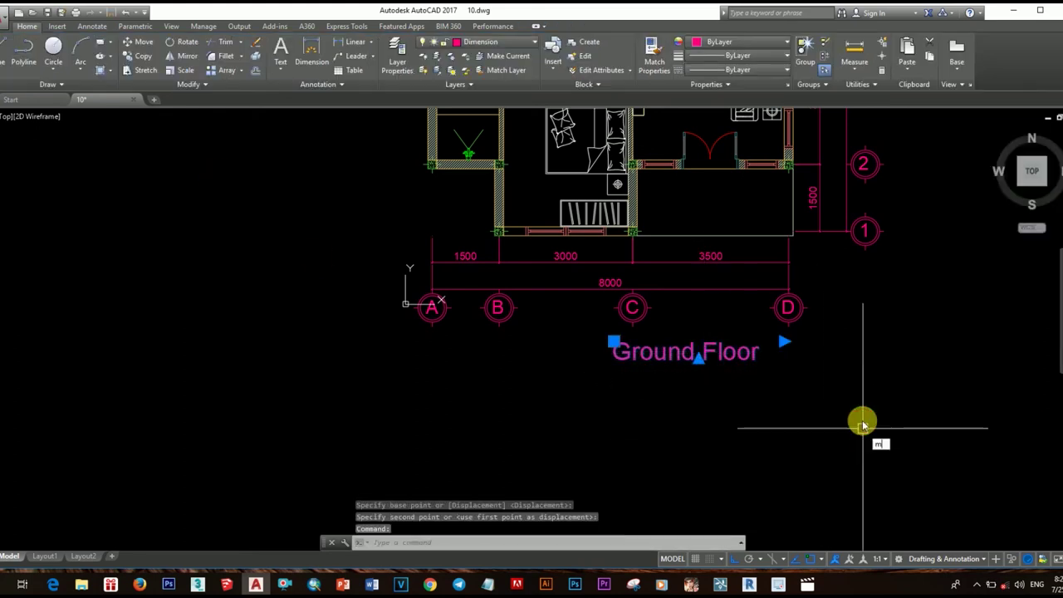
click(859, 423)
scroll(635, 432, down, 3)
click(640, 383)
click(688, 434)
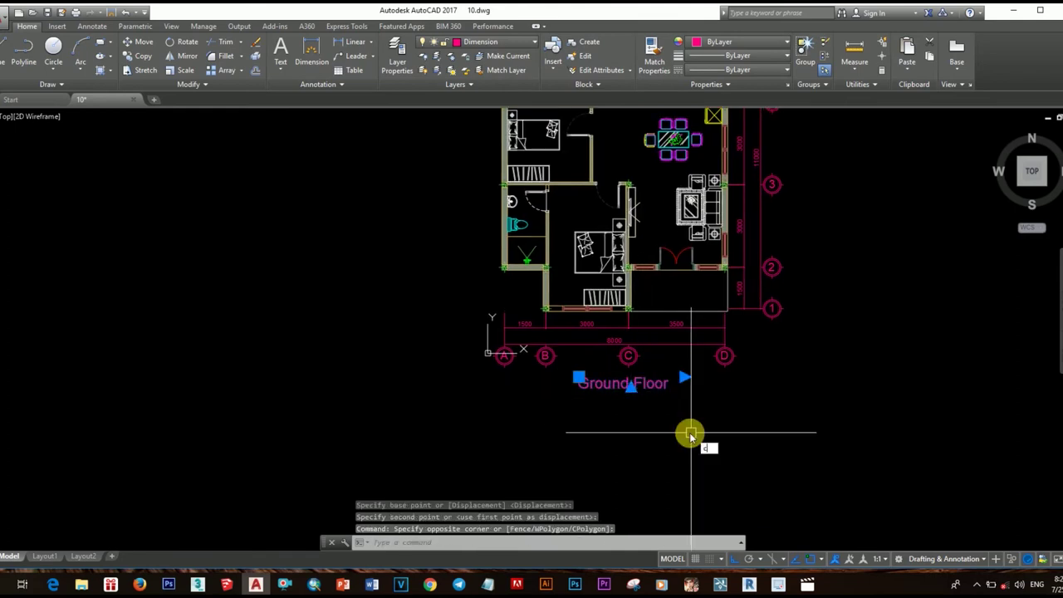
Step: Copy the title below itself and reword it as 'Scale 1/100' at height 250
text(co)
click(684, 413)
key(Escape)
scroll(634, 413, up, 5)
double_click(710, 415)
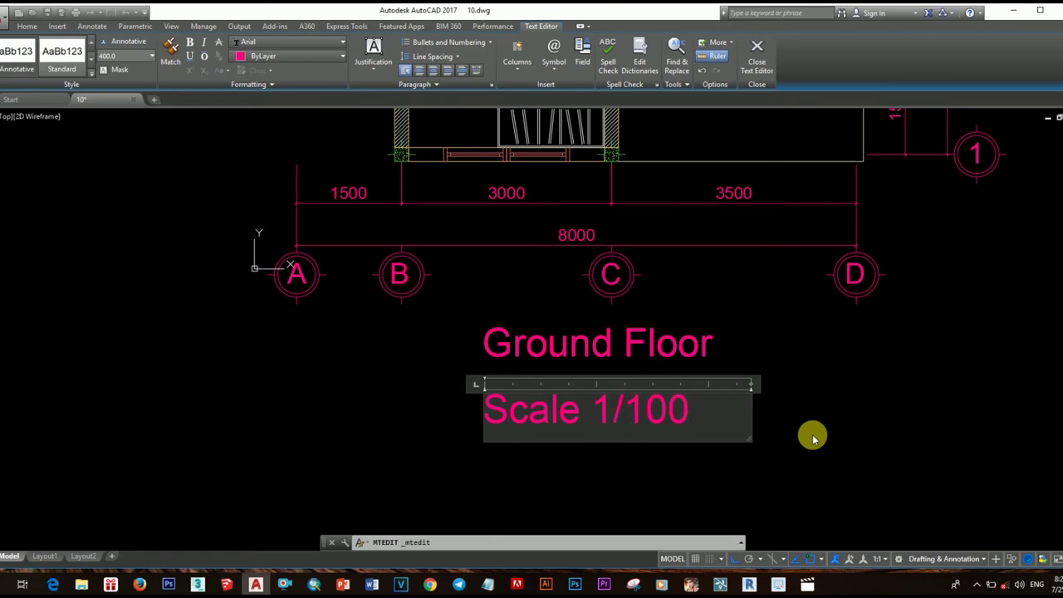
click(812, 395)
double_click(499, 408)
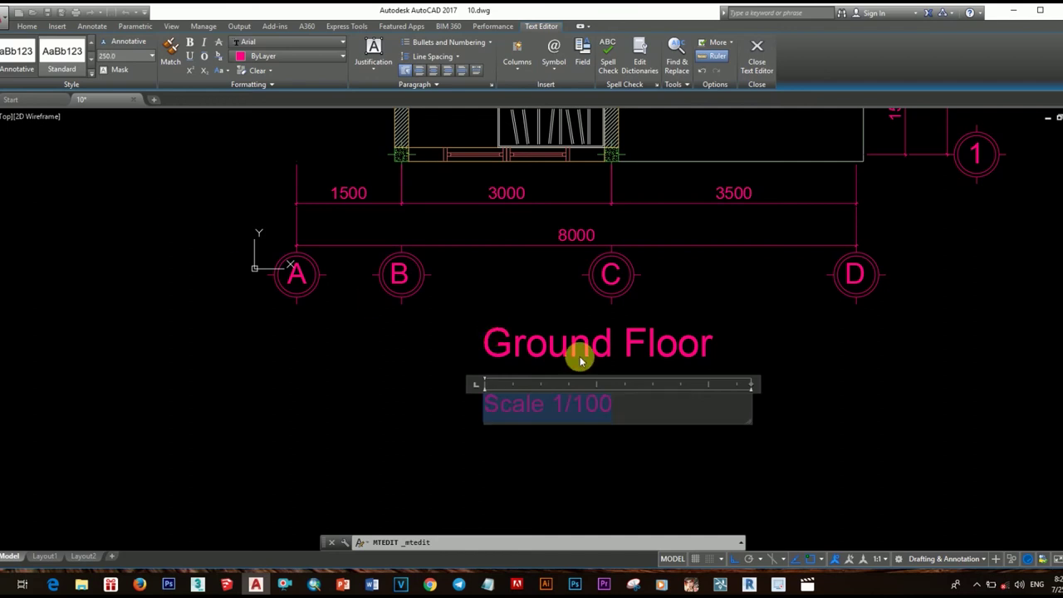
click(576, 360)
Step: Centre the Scale 1/100 text under the Ground Floor title
click(609, 411)
text(m)
key(Return)
click(595, 434)
click(660, 434)
scroll(660, 435, down, 5)
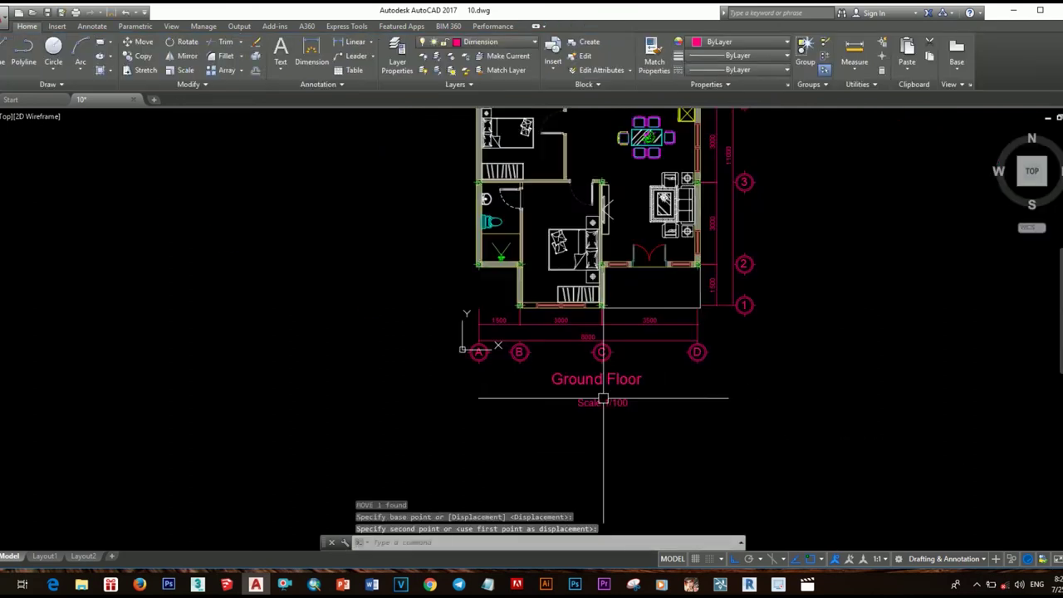
scroll(615, 398, up, 5)
Step: Copy the Ground Floor title above the plan and open it for editing
drag(427, 413, 623, 462)
text(co)
key(Return)
click(623, 461)
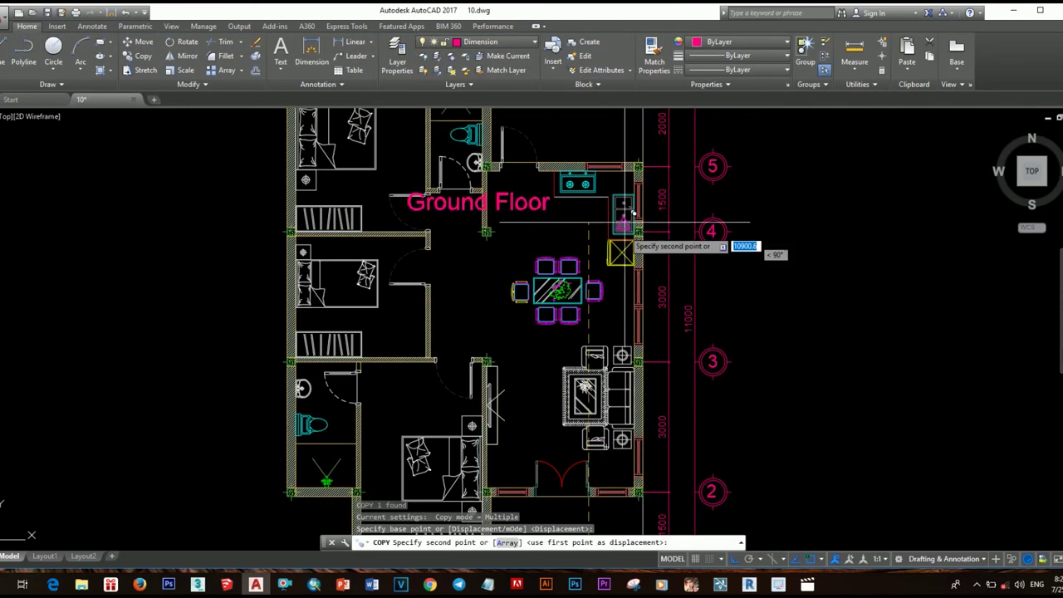
middle_drag(656, 4, 623, 243)
click(493, 230)
key(Escape)
double_click(497, 236)
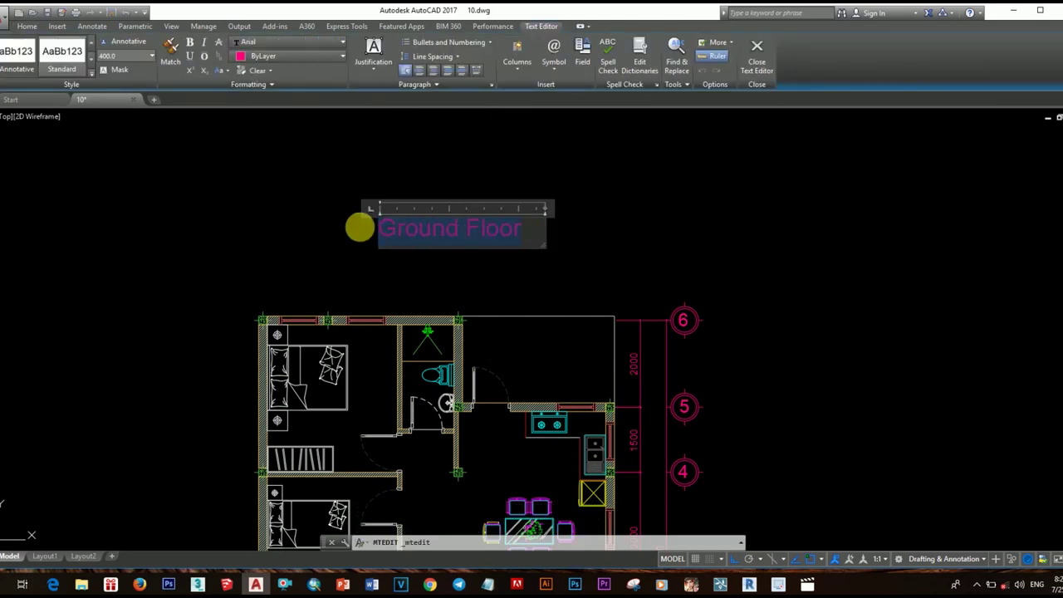
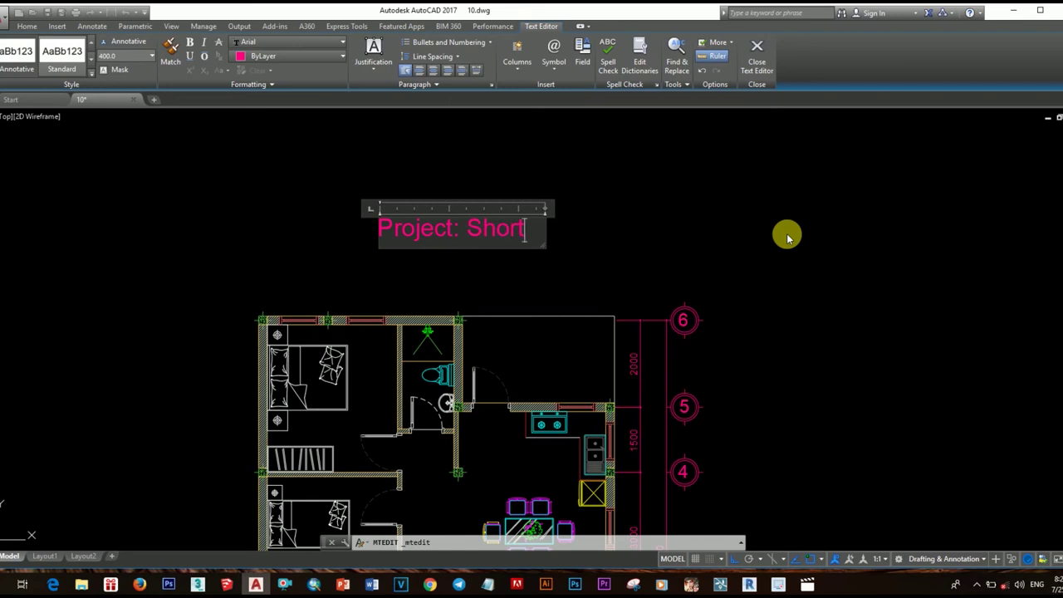
Step: Widen the title text box so 'Project: Short Villa' fits on one line
text( Villa)
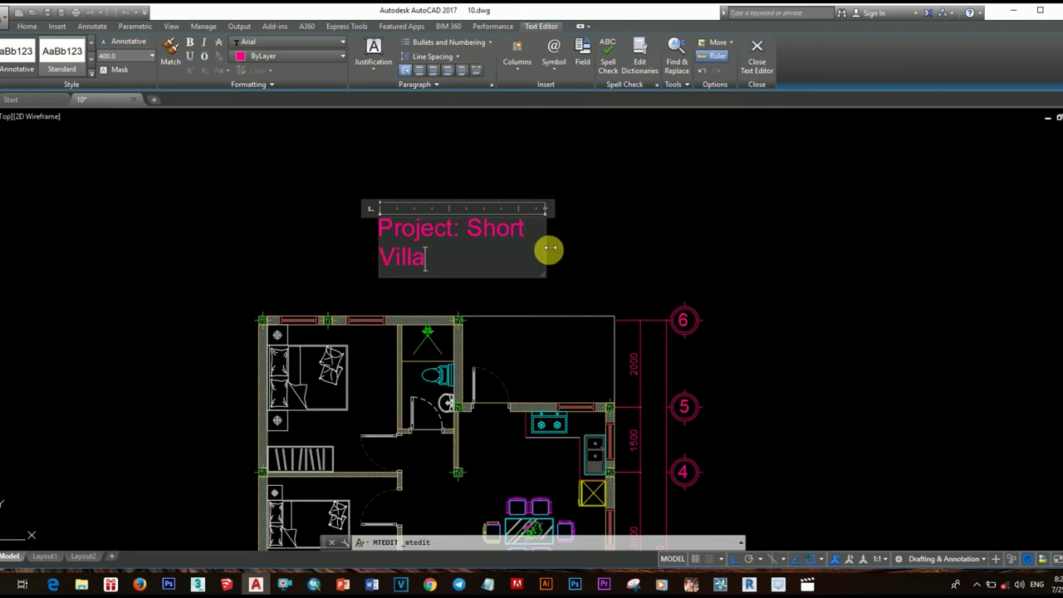
drag(548, 250, 635, 257)
click(703, 253)
Step: Move the title so it sits centred above the floor plan
click(545, 232)
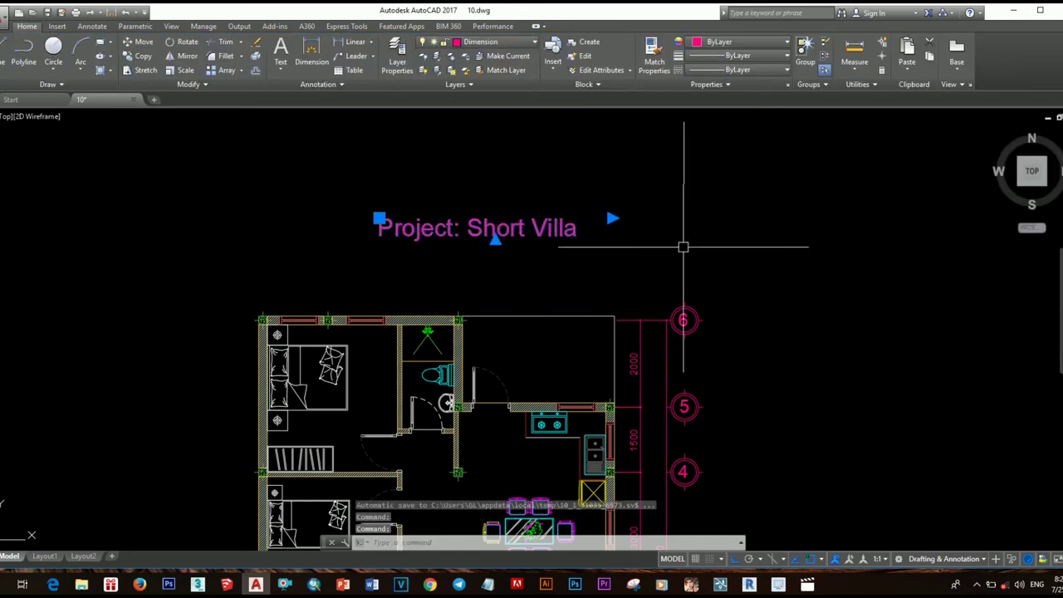
text(m)
key(Return)
click(677, 241)
scroll(677, 241, down, 2)
scroll(474, 356, up, 3)
scroll(475, 356, down, 5)
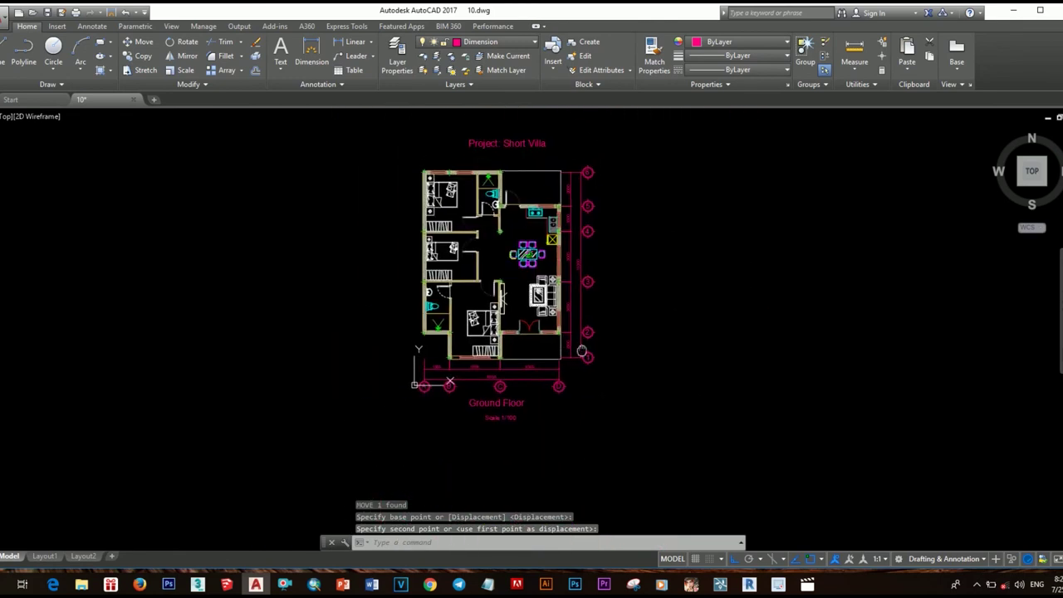
scroll(474, 356, up, 2)
middle_drag(474, 255, 474, 356)
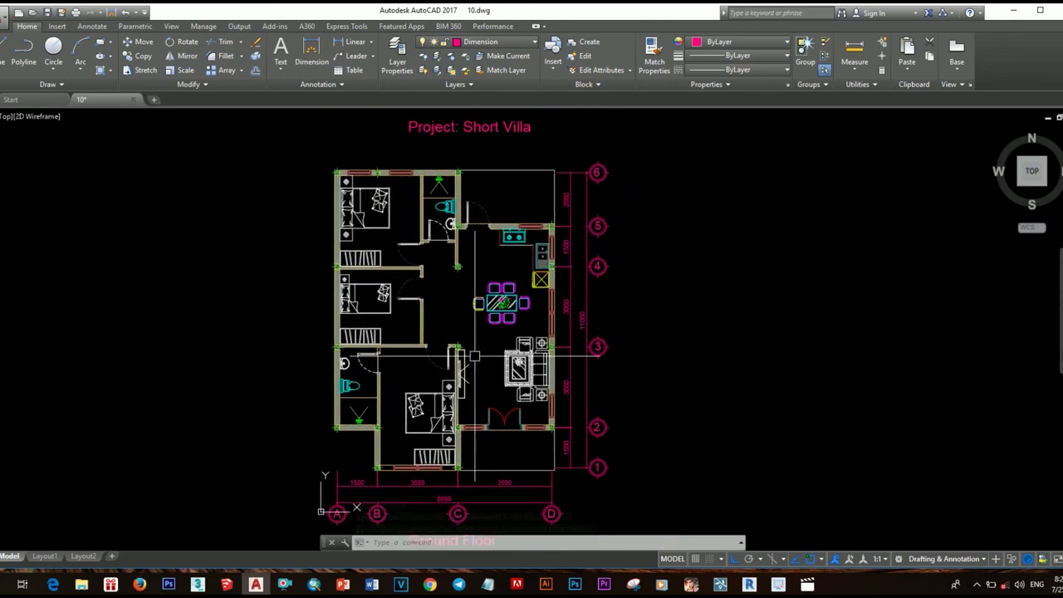
click(517, 43)
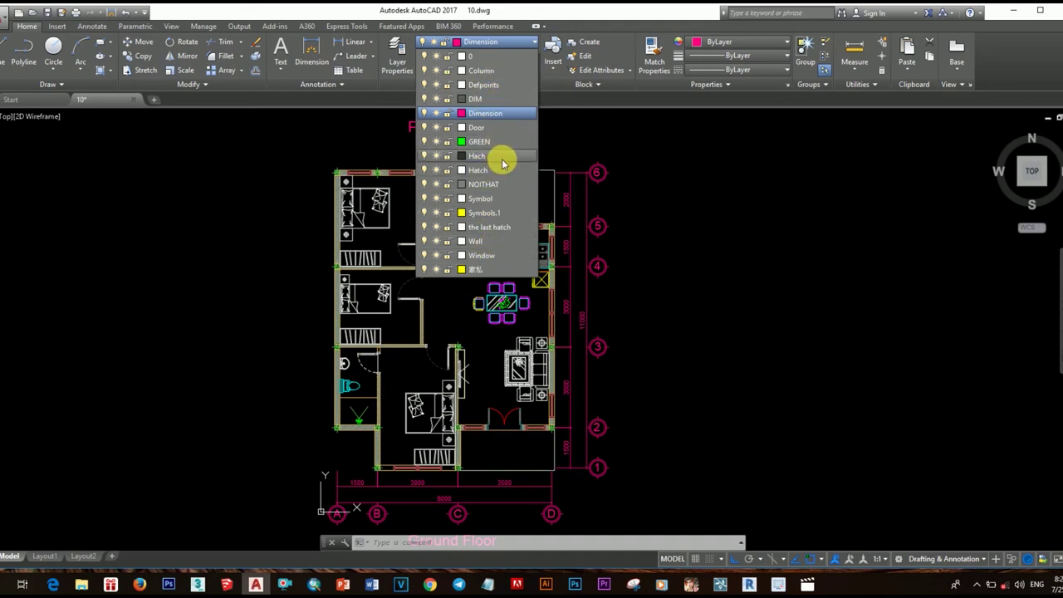
Step: Make Hatch the current layer and set the drawing colour to 215,235,210
click(490, 169)
scroll(486, 154, up, 4)
middle_drag(448, 258, 537, 261)
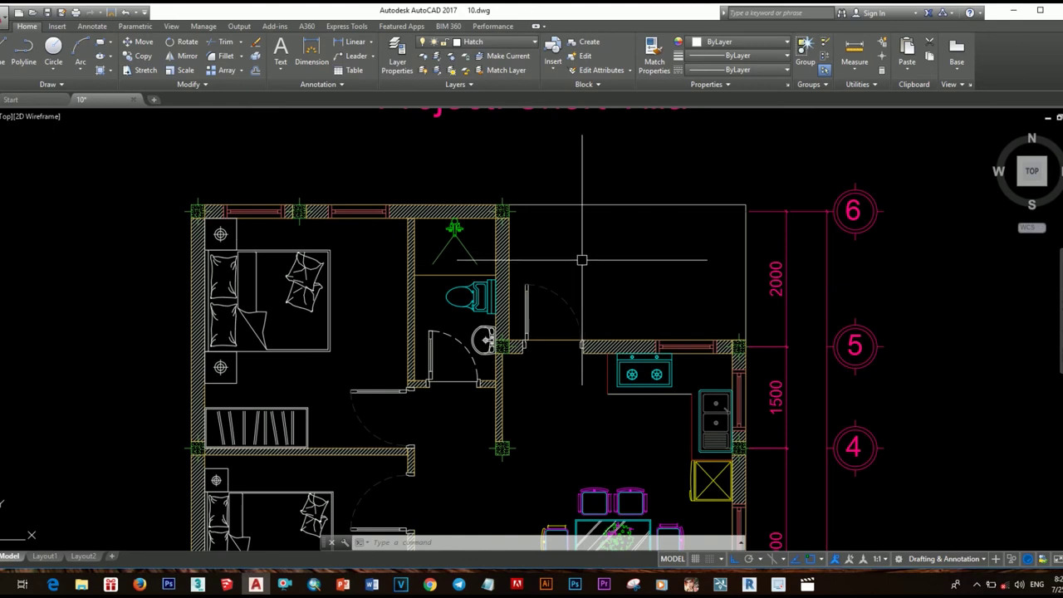
text(H)
key(Escape)
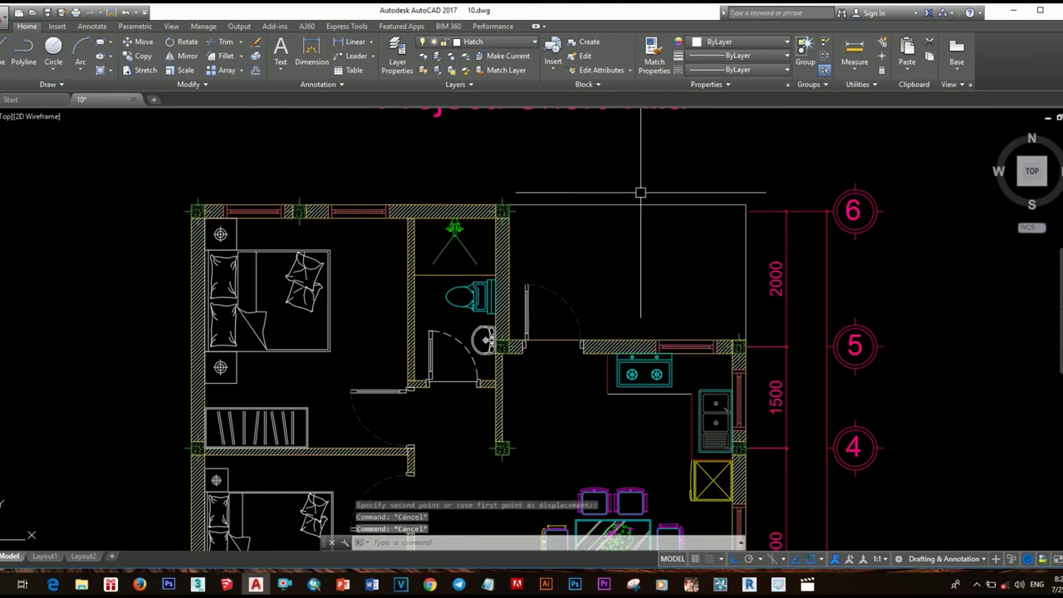
click(757, 45)
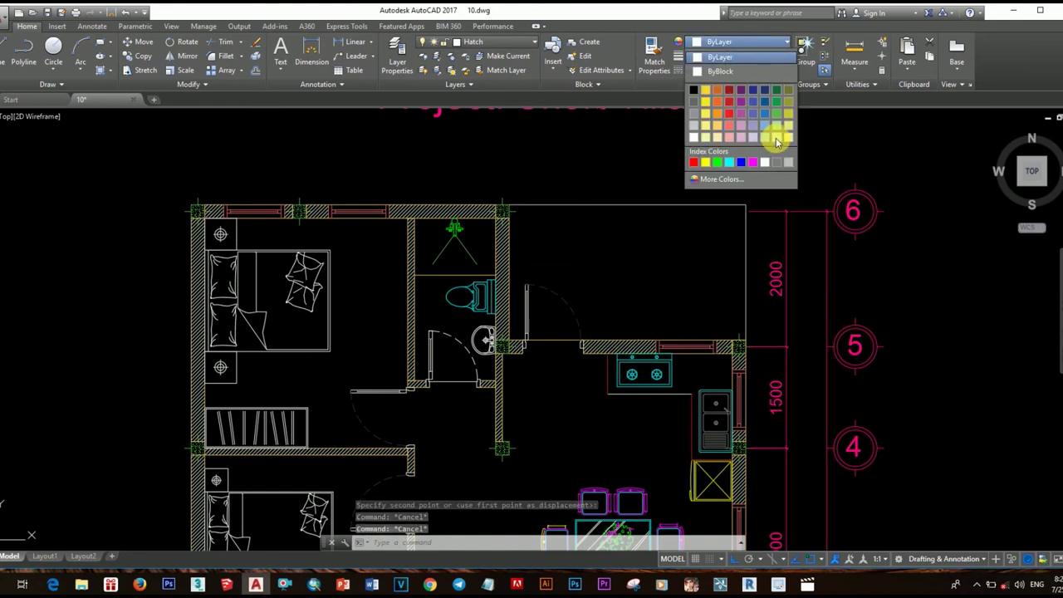
click(775, 138)
Step: Try hatching the bathroom with the ANSI37 pattern, dismissing boundary errors
text(h)
key(Return)
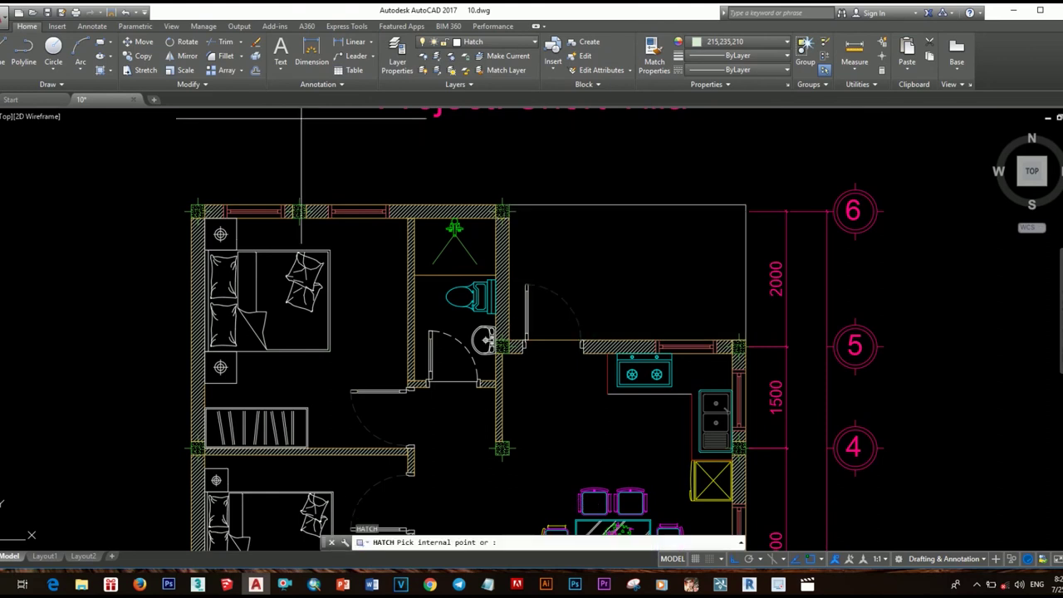
click(255, 73)
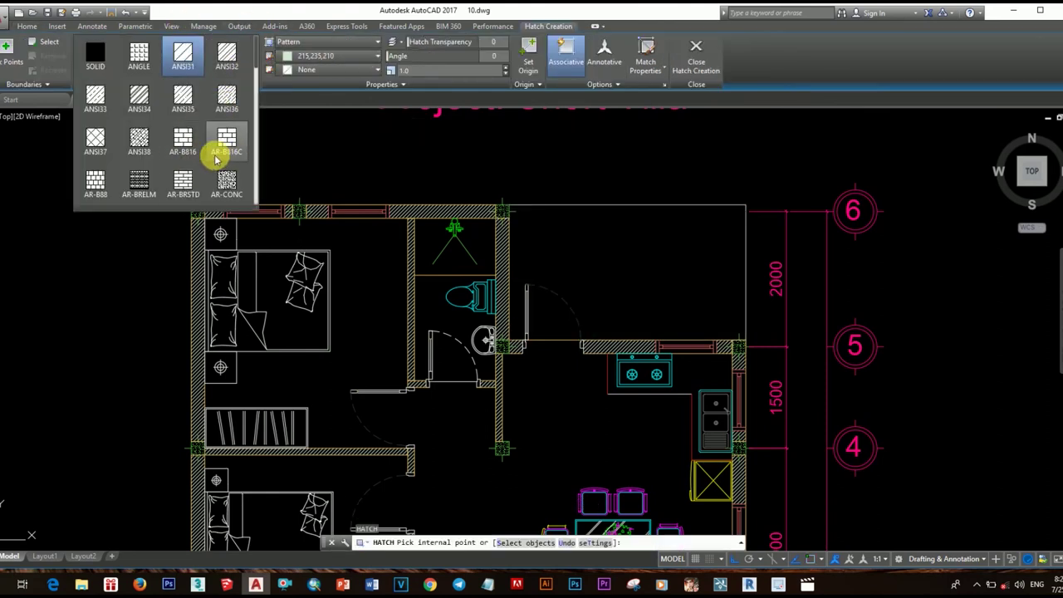
click(94, 143)
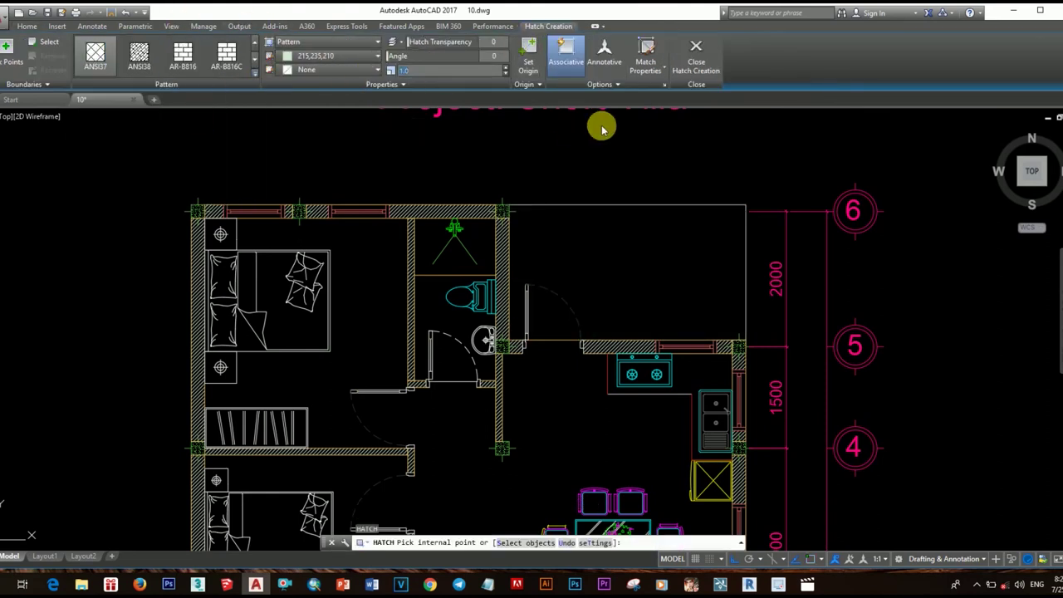
click(446, 70)
text(700)
click(439, 285)
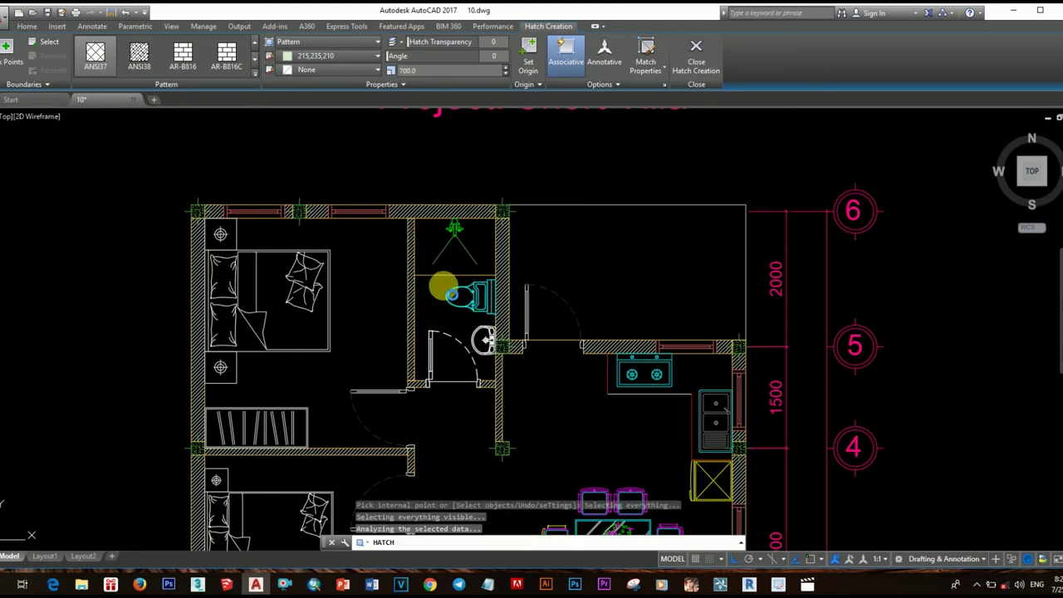
click(666, 191)
scroll(439, 315, up, 3)
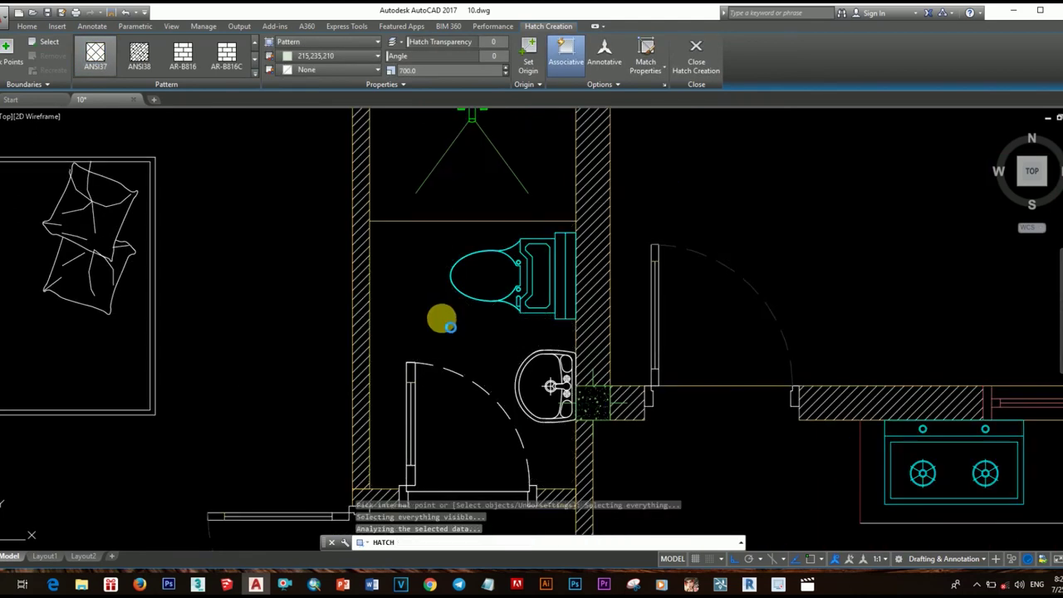
click(440, 315)
Step: Pick inside the bathroom again, then abandon the failing hatch
middle_drag(532, 369, 521, 267)
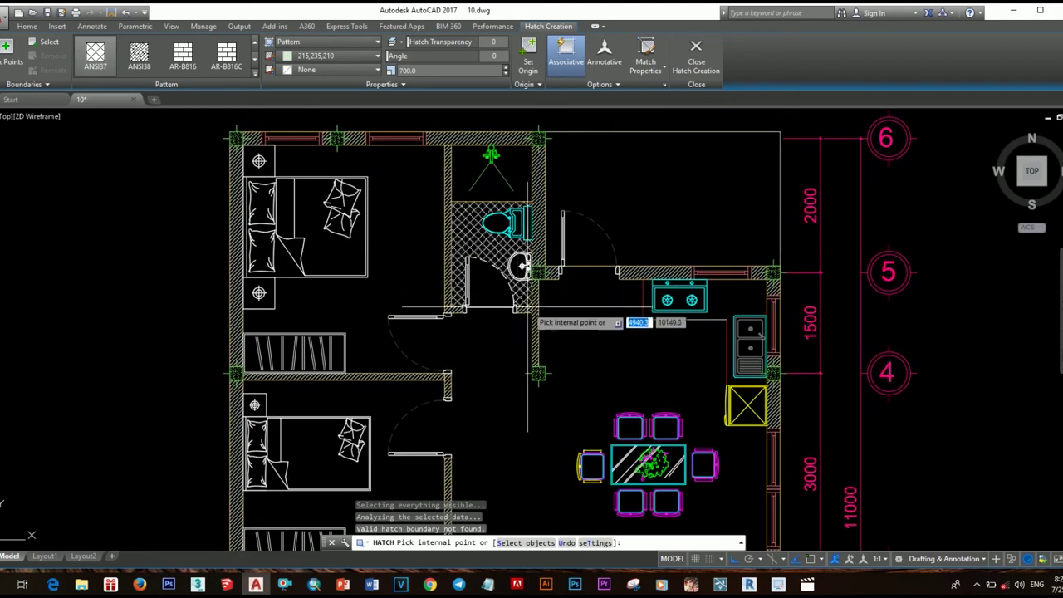
click(531, 306)
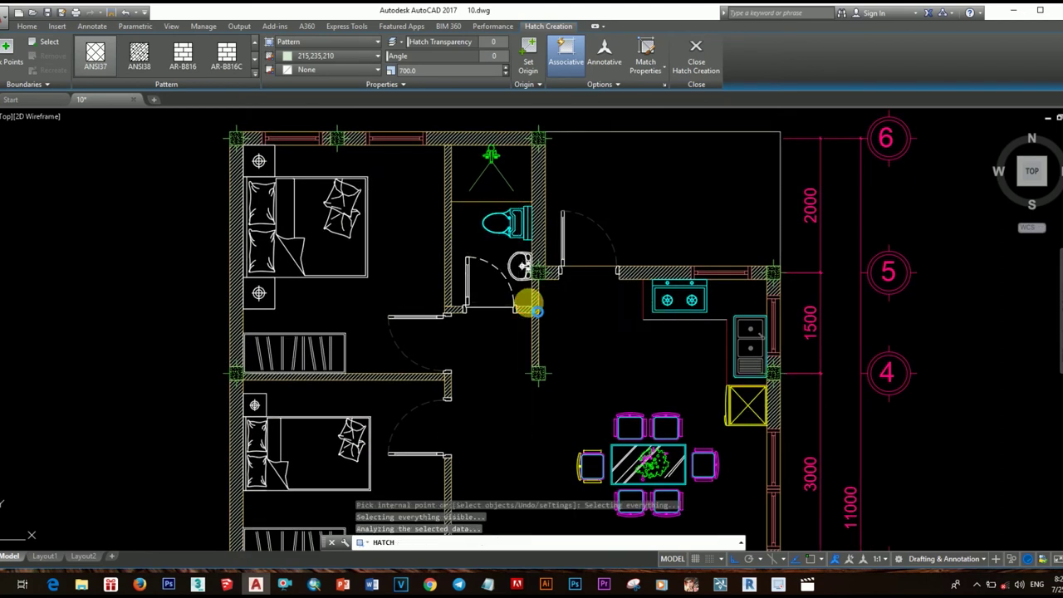
click(651, 183)
scroll(534, 268, down, 5)
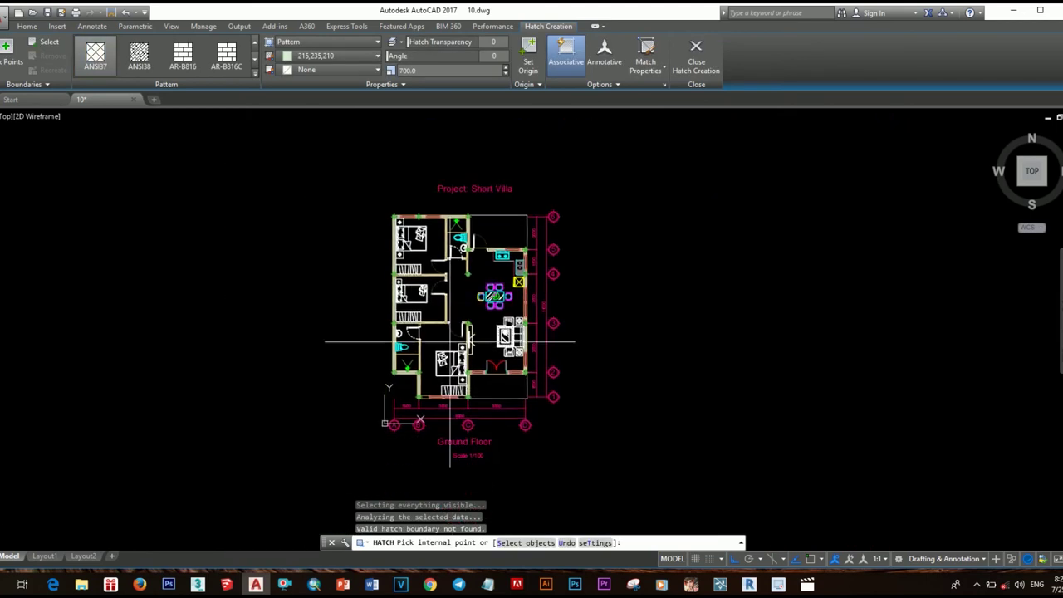
scroll(451, 356, up, 4)
scroll(371, 303, down, 2)
scroll(371, 303, down, 3)
key(Escape)
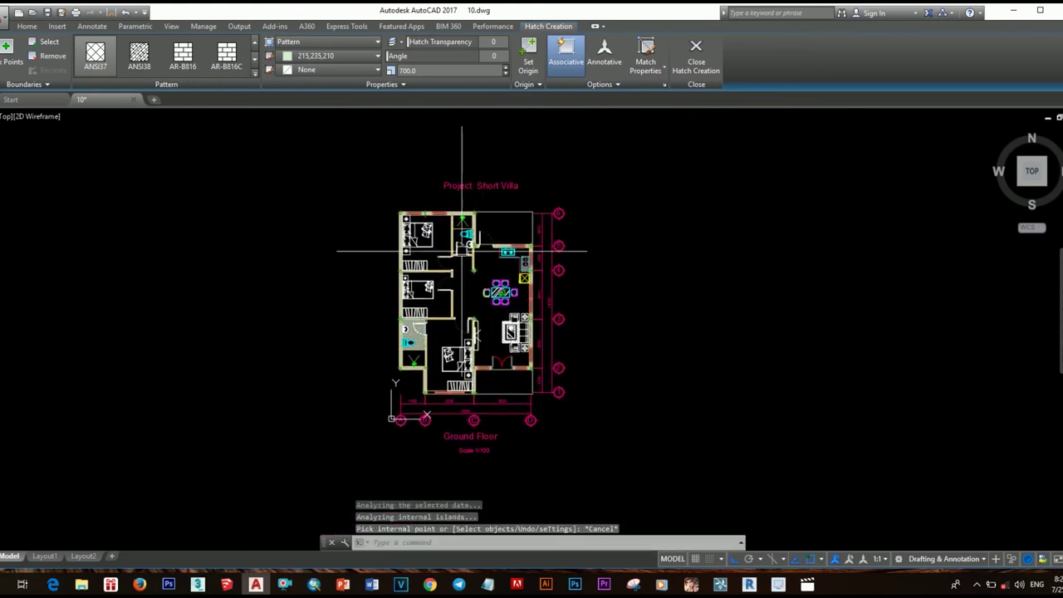
Step: Select the bathroom door to inspect why the boundary is open
scroll(456, 220, up, 2)
scroll(456, 220, up, 1)
scroll(459, 380, up, 4)
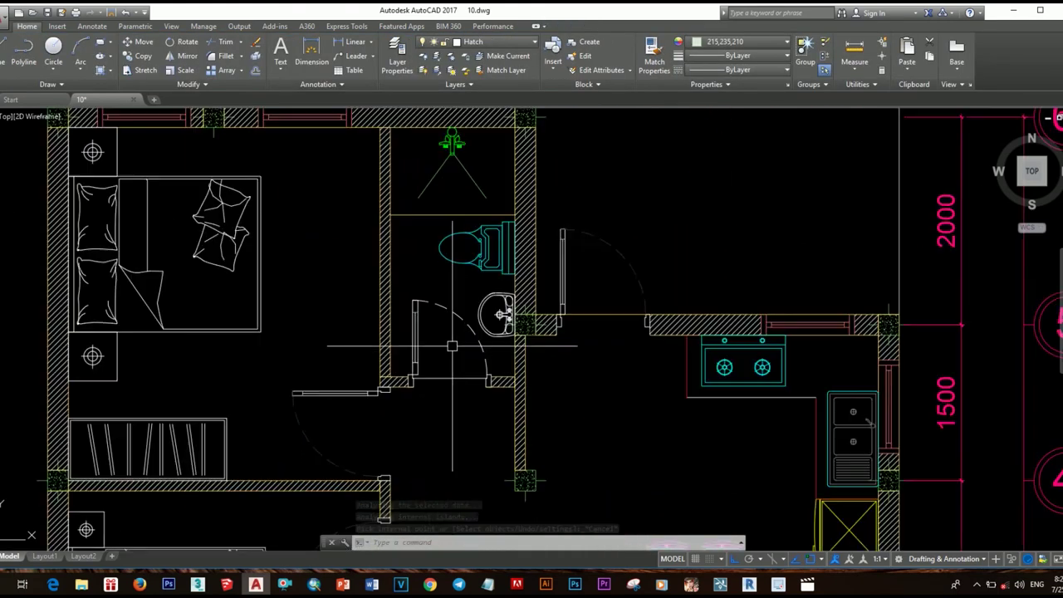
scroll(460, 379, up, 2)
click(459, 380)
scroll(456, 399, down, 2)
scroll(457, 398, down, 2)
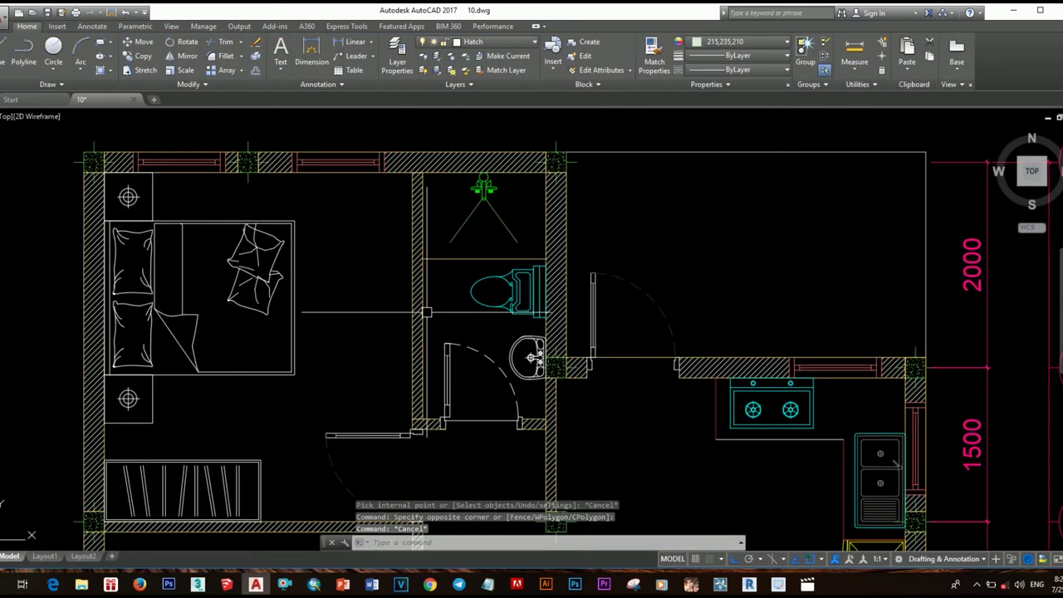
scroll(540, 349, up, 3)
scroll(498, 382, down, 1)
Step: Begin a closing line at the bathroom wall corner, then cancel it
scroll(451, 422, up, 4)
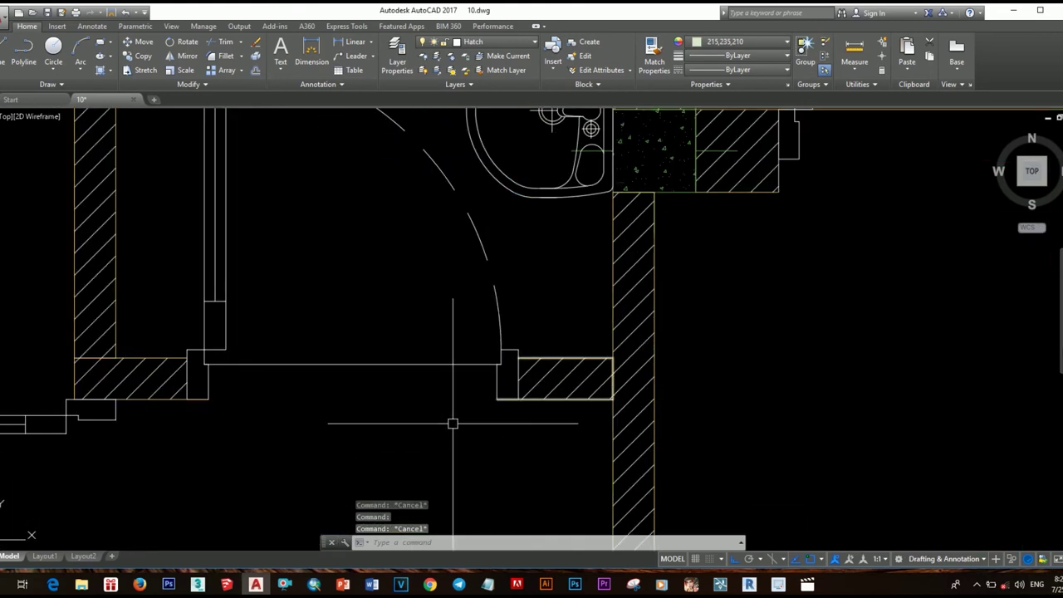
key(Escape)
text(l)
key(Return)
scroll(465, 416, down, 2)
scroll(380, 374, up, 5)
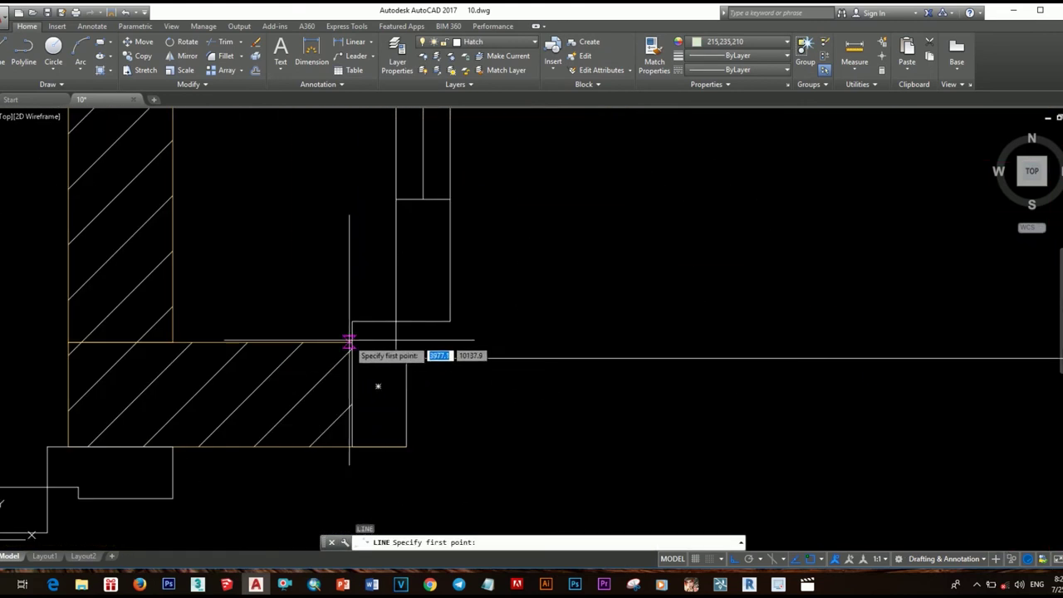
click(352, 342)
scroll(352, 345, down, 2)
key(Escape)
scroll(451, 351, down, 2)
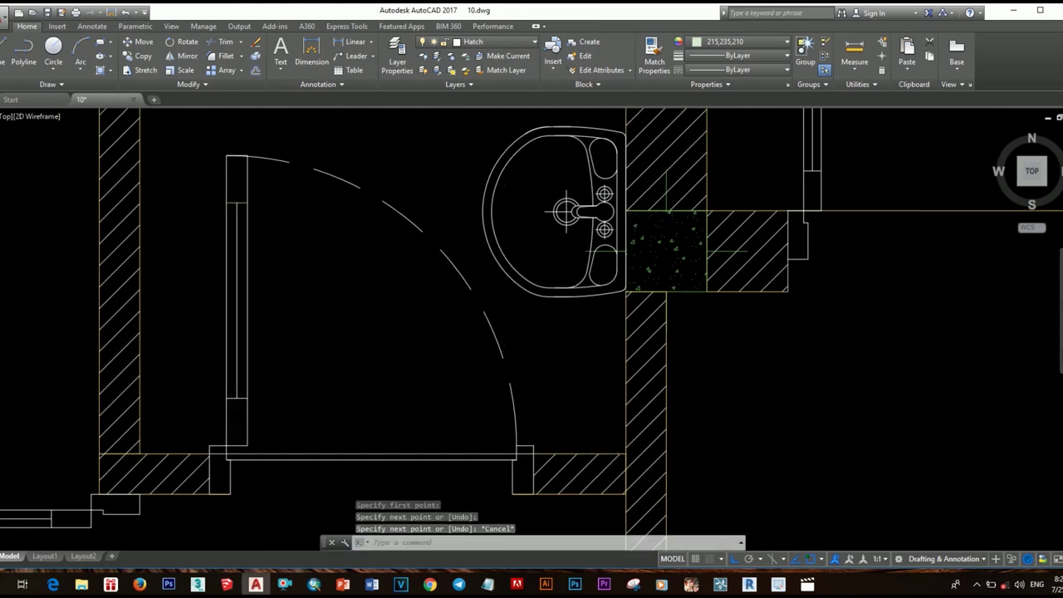
scroll(581, 390, down, 1)
Step: Retry the bathroom hatch, which fails with a boundary error
text(h)
key(Return)
click(510, 270)
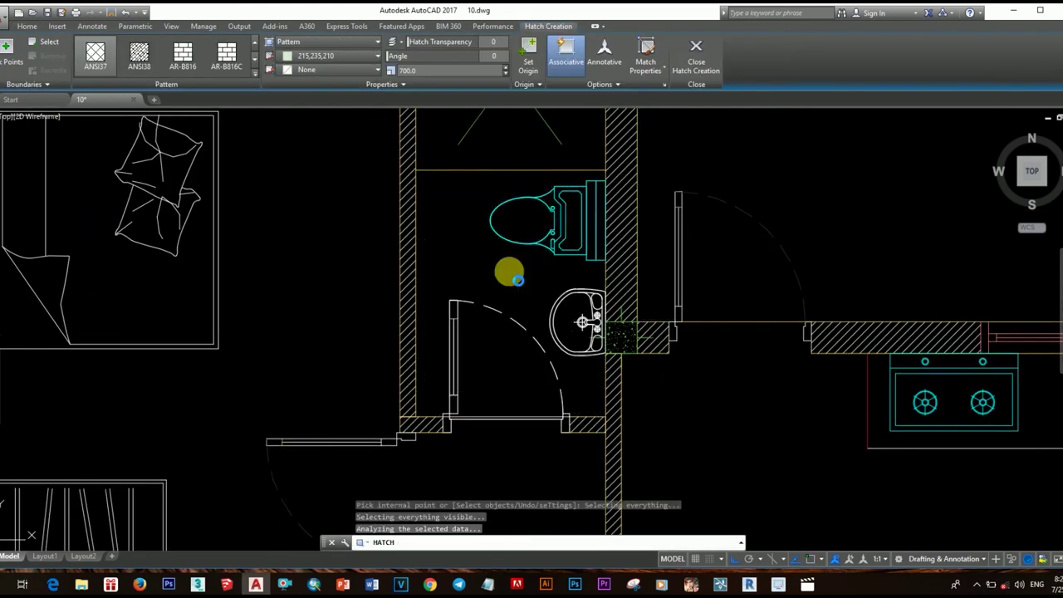
click(672, 177)
key(Escape)
key(Escape)
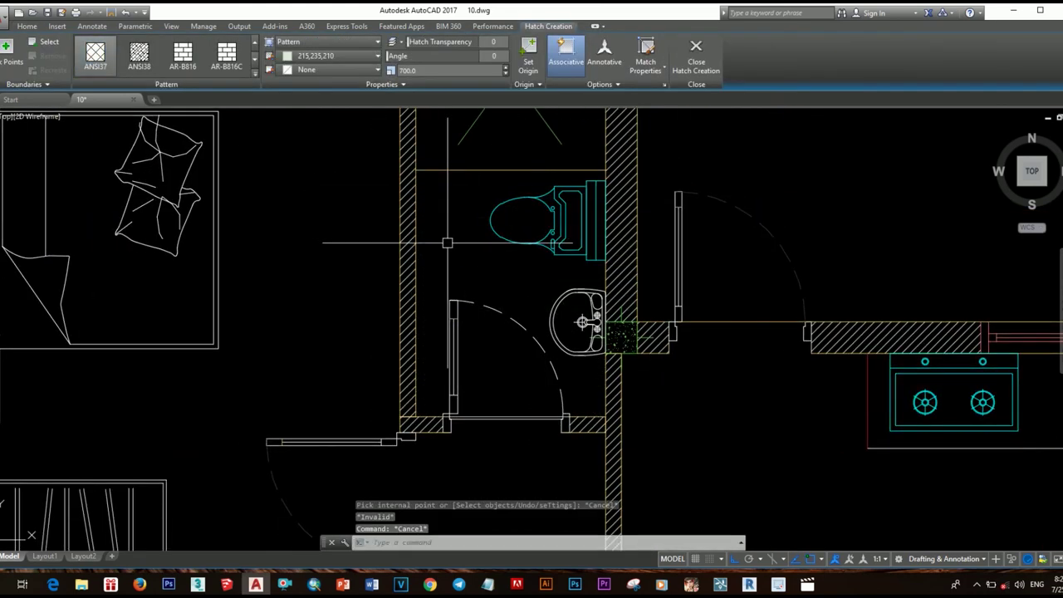
key(Escape)
key(Escape)
Step: Draw a temporary polyline closing off the bathroom doorway
key(Return)
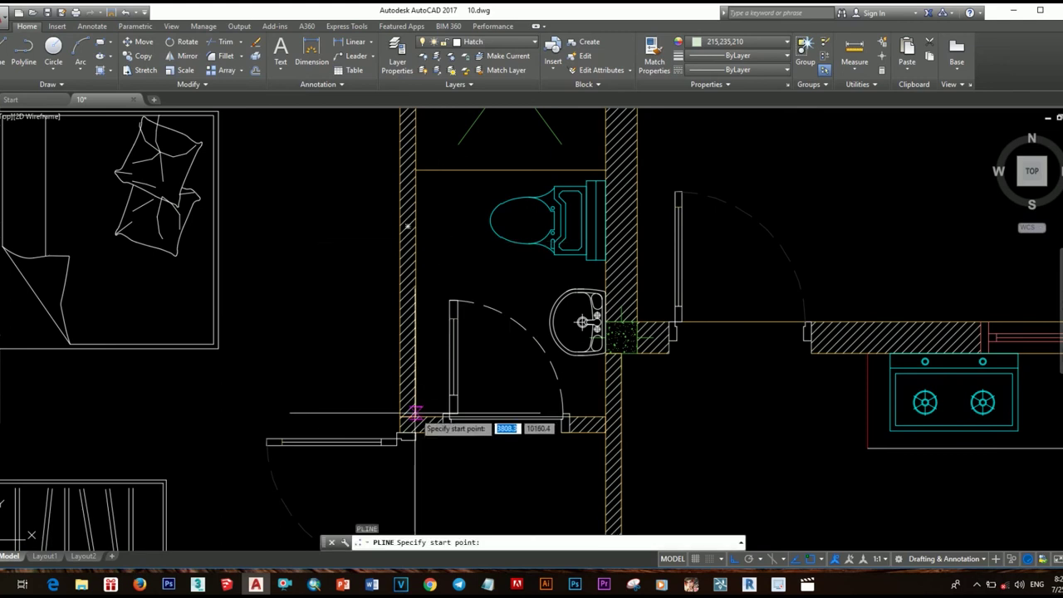
click(416, 170)
scroll(573, 170, up, 5)
click(573, 170)
scroll(573, 179, down, 3)
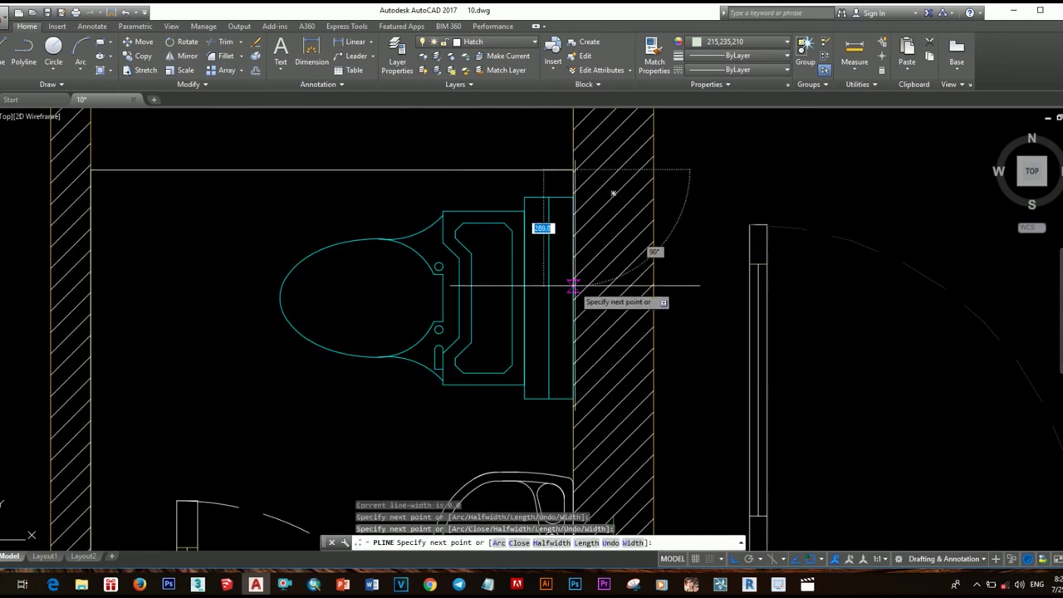
scroll(580, 320, up, 3)
click(589, 332)
scroll(499, 213, down, 5)
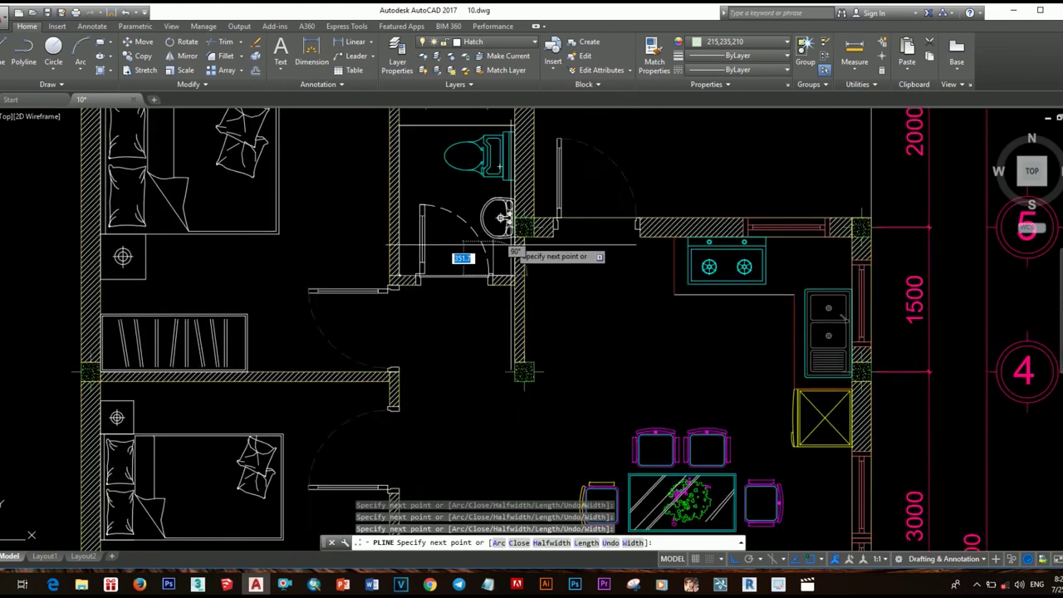
scroll(487, 285, up, 3)
scroll(527, 313, down, 2)
key(Escape)
Step: Fill the enclosed bathroom with the ANSI37 cross-hatch
text(h)
key(Return)
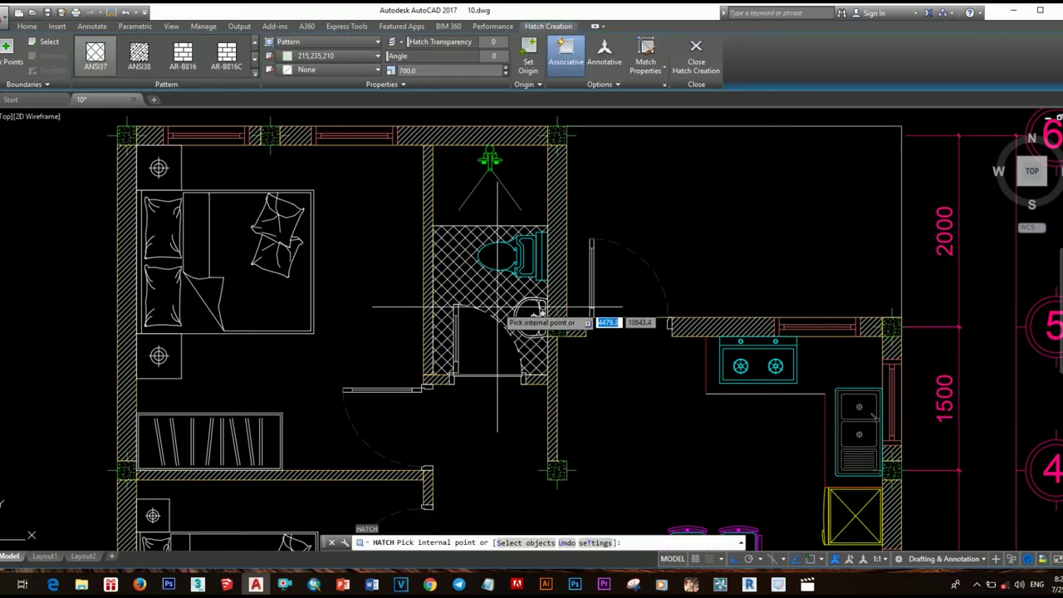
click(505, 302)
key(Escape)
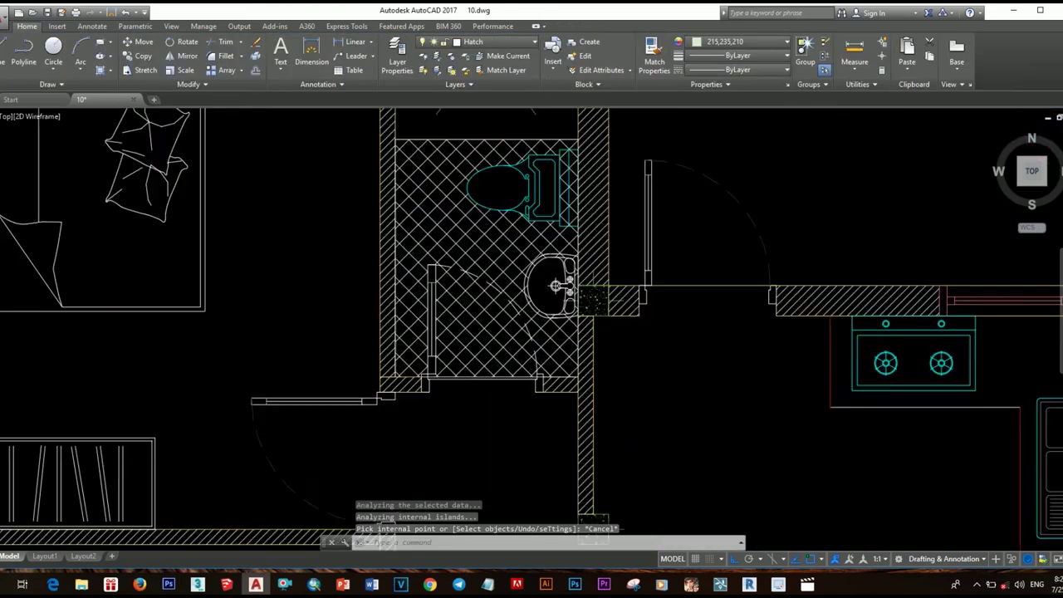
Step: Erase the temporary doorway polyline and zoom out to the whole plan
scroll(512, 324, up, 5)
scroll(439, 421, down, 2)
click(439, 403)
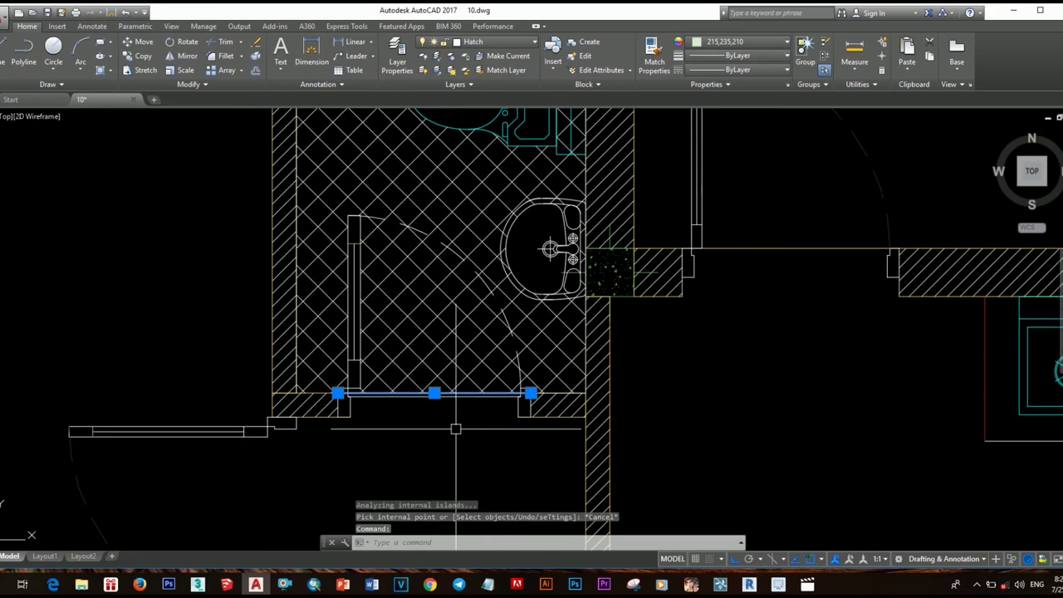
text(e)
key(Return)
scroll(466, 416, down, 3)
scroll(482, 410, up, 5)
scroll(481, 410, down, 5)
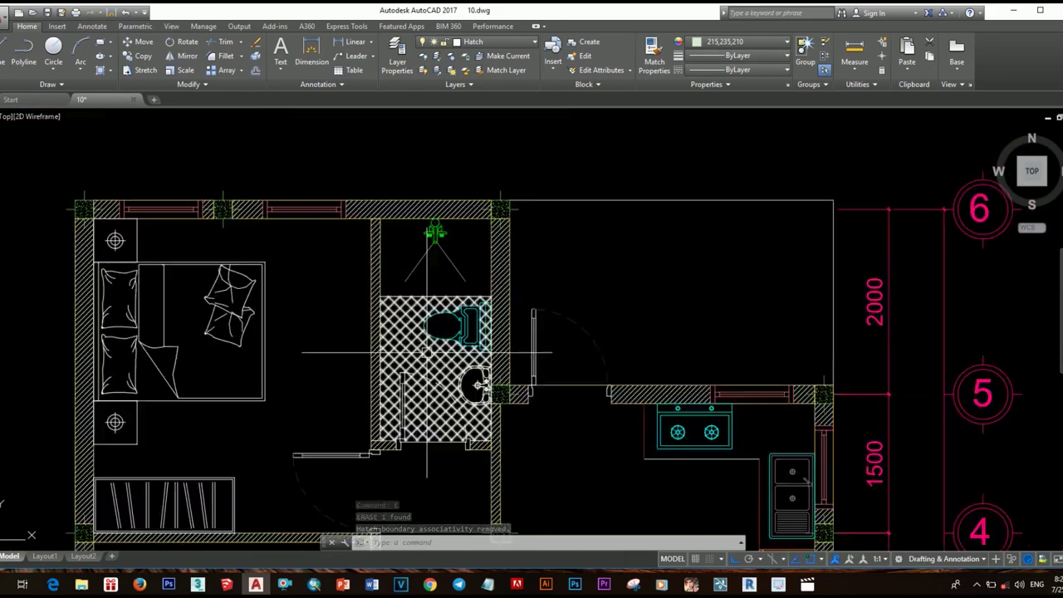
scroll(486, 407, up, 2)
scroll(496, 420, down, 2)
scroll(496, 421, down, 2)
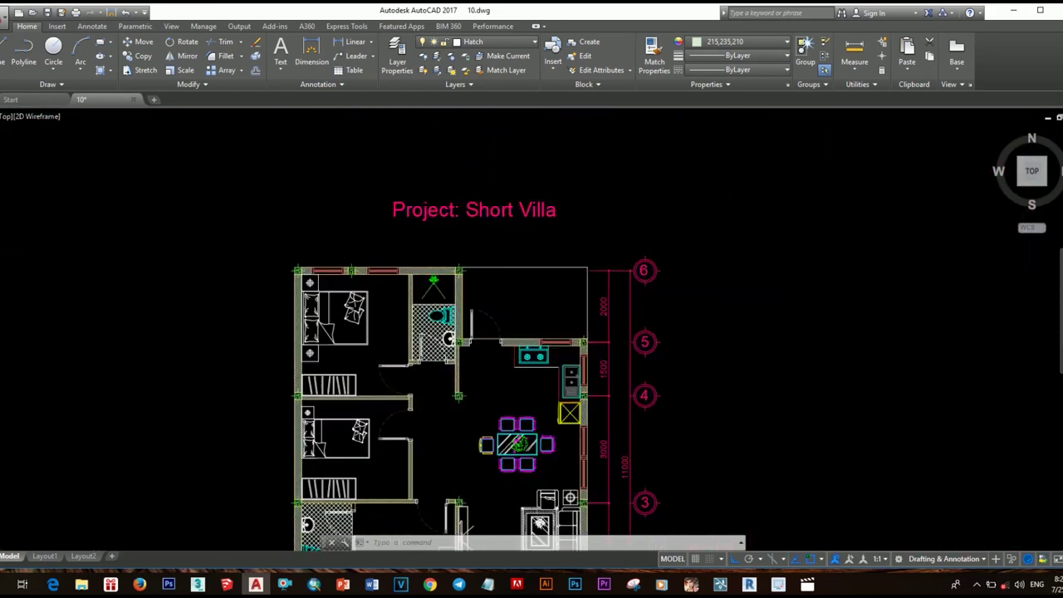
scroll(570, 391, down, 2)
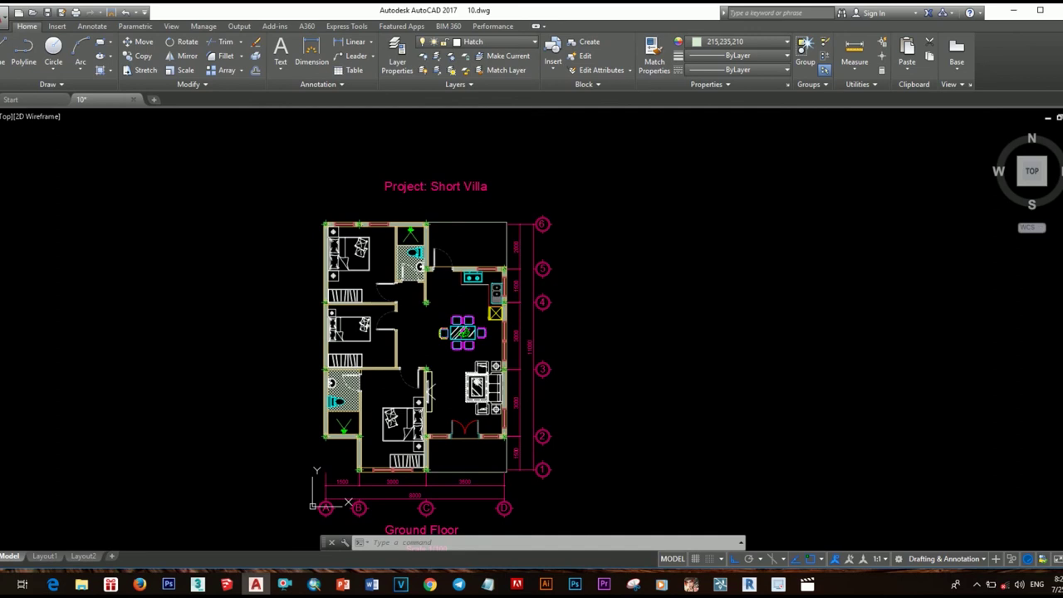
scroll(540, 249, down, 2)
scroll(540, 250, down, 1)
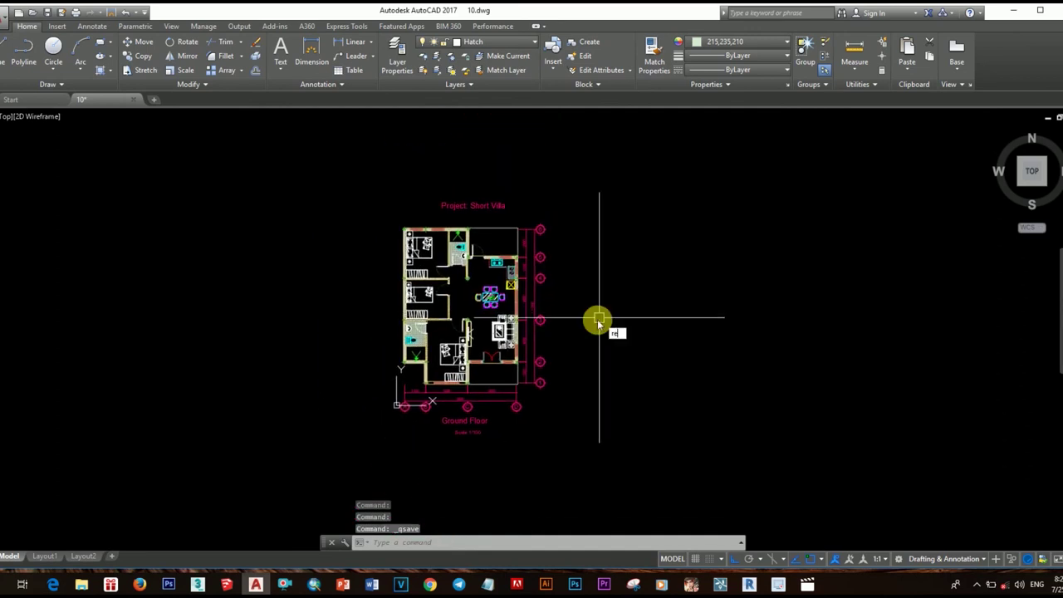
Step: Start a frame rectangle with a first corner, then cancel it
text(rec)
key(Return)
click(371, 209)
key(Escape)
key(Escape)
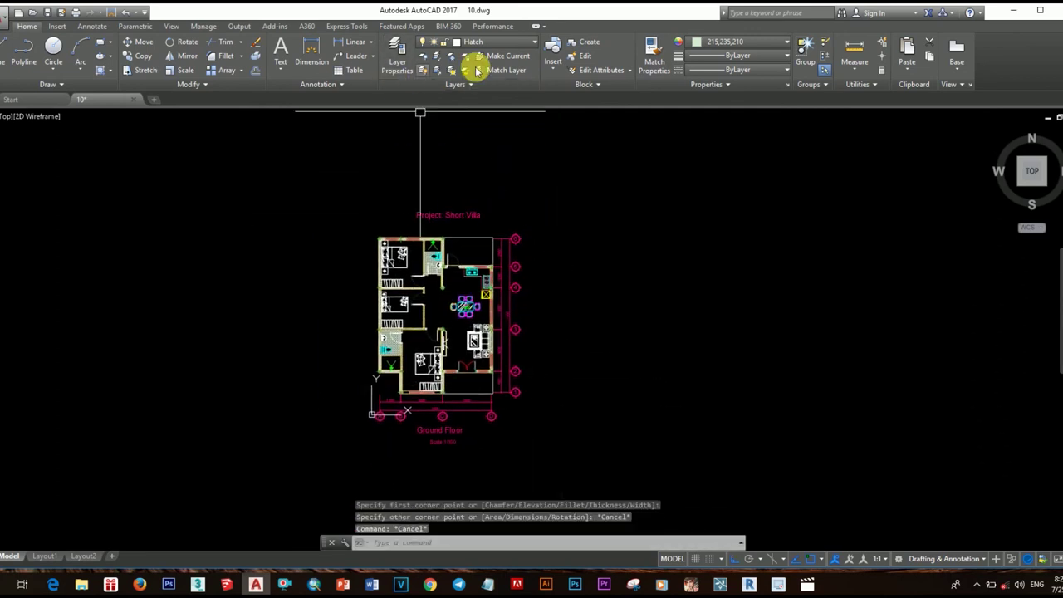
Step: Draw a rectangle enclosing the whole plan and its title
click(535, 46)
click(474, 52)
text(rec)
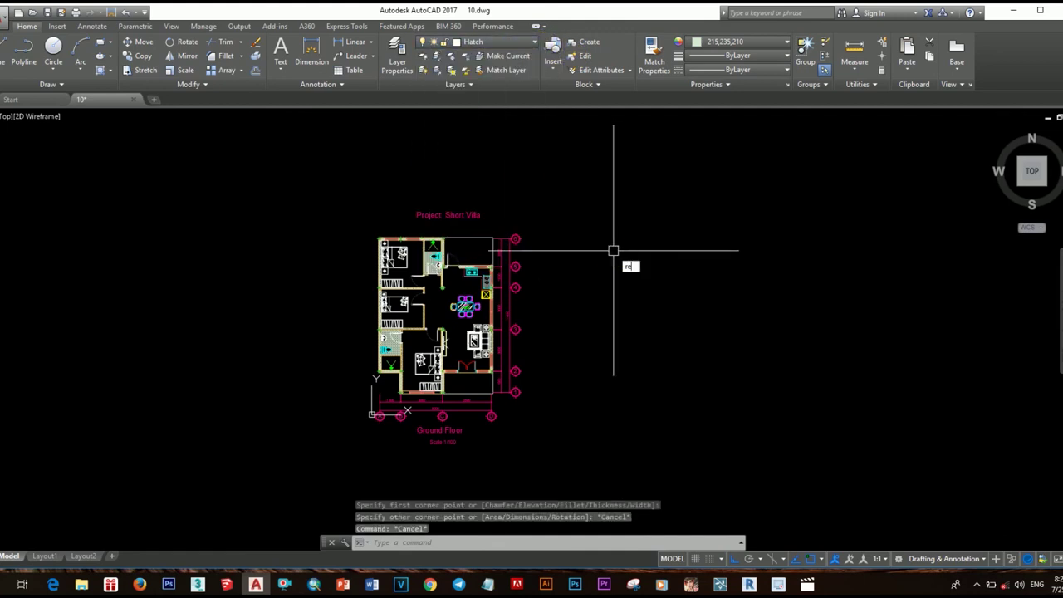
key(Return)
click(338, 190)
click(544, 462)
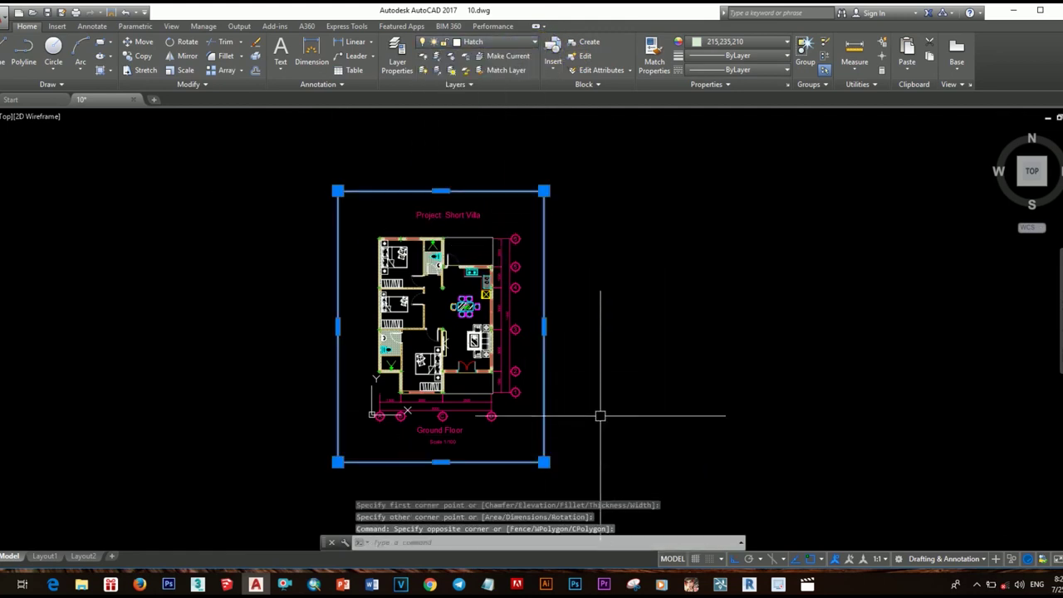
text(c)
Step: Try offsetting the frame 1000 outward, then undo the too-wide copy
key(Return)
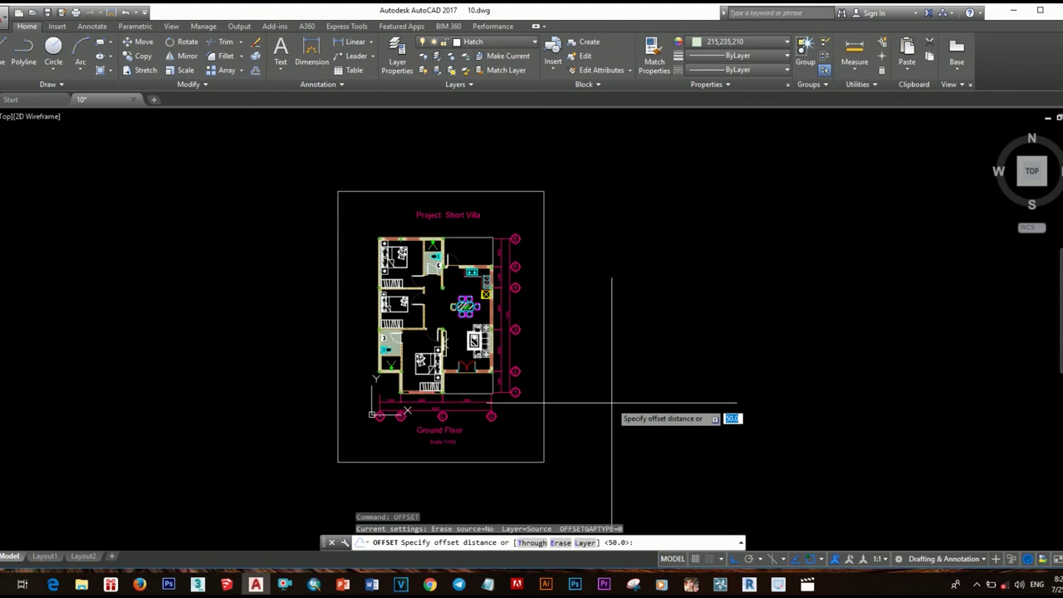
text(100)
key(Return)
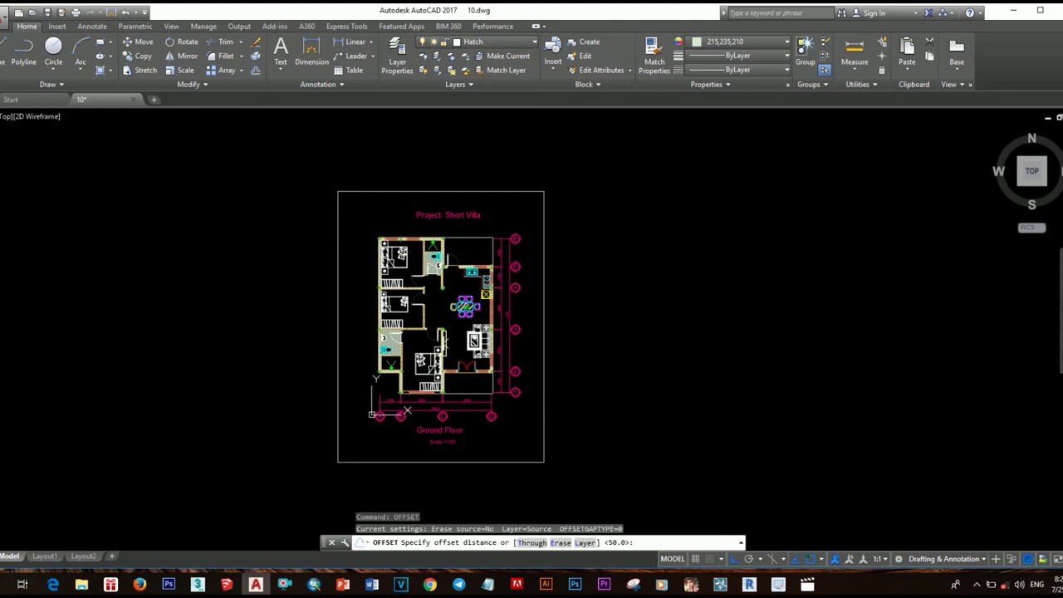
click(544, 407)
click(573, 406)
scroll(555, 402, up, 4)
click(562, 399)
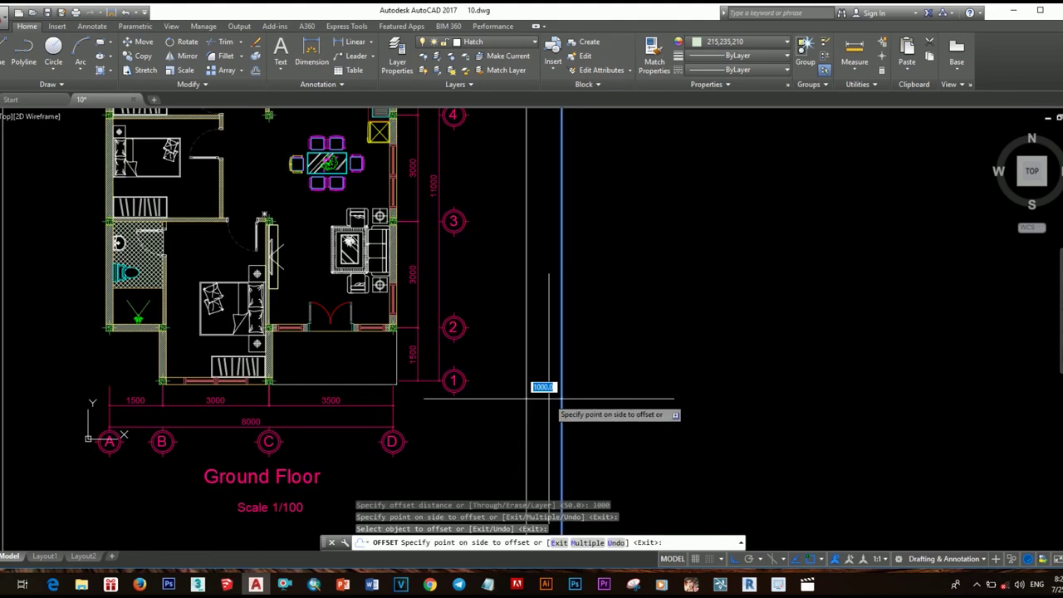
click(548, 402)
key(Escape)
key(Escape)
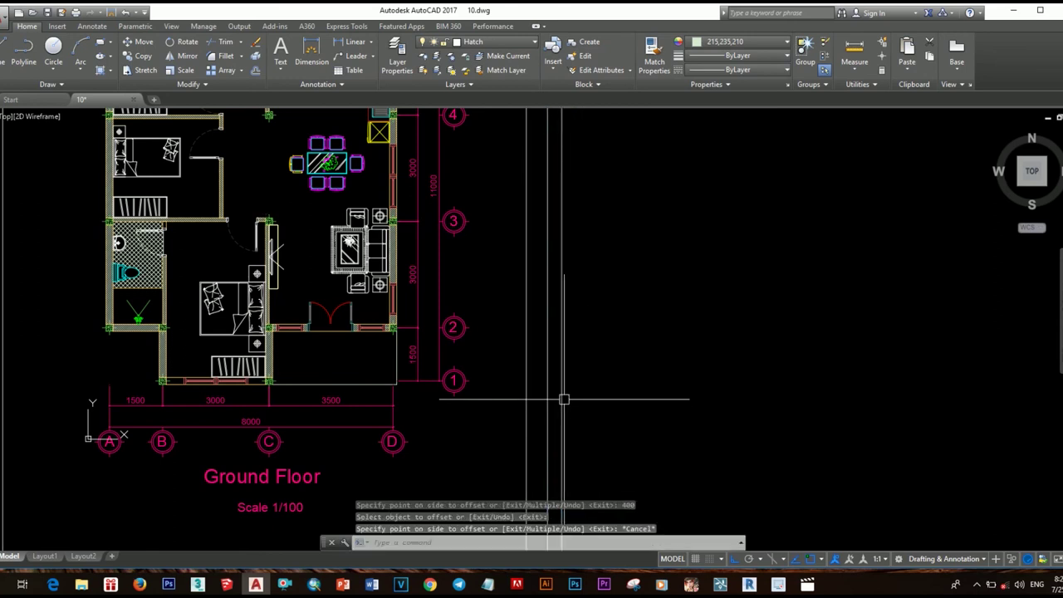
scroll(565, 398, down, 8)
scroll(636, 385, up, 4)
key(ctrl+z)
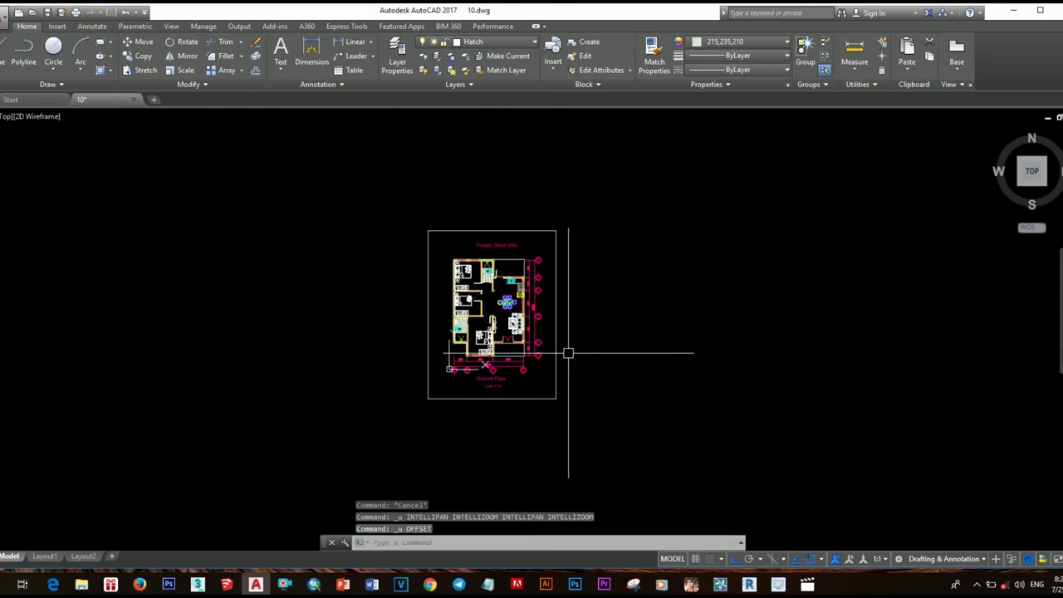
key(ctrl+z)
Step: Offset the frame rectangle 600 outward to form the double border
click(602, 374)
key(Return)
text(4)
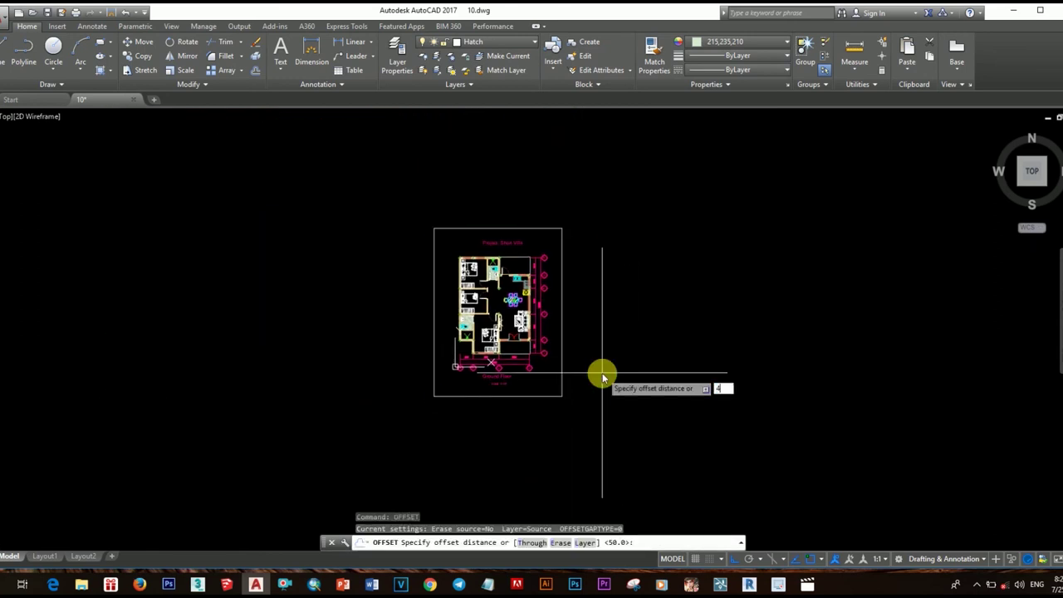
key(Return)
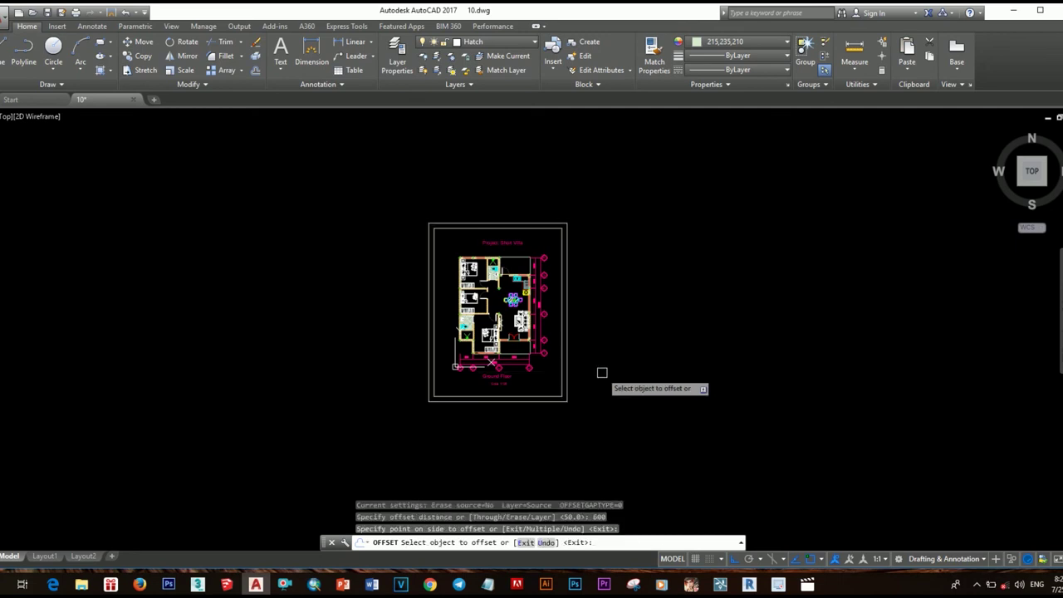
scroll(602, 374, up, 2)
scroll(604, 355, down, 2)
key(Escape)
Step: Load the previous plot setup and choose ISO A4 paper
key(ctrl+p)
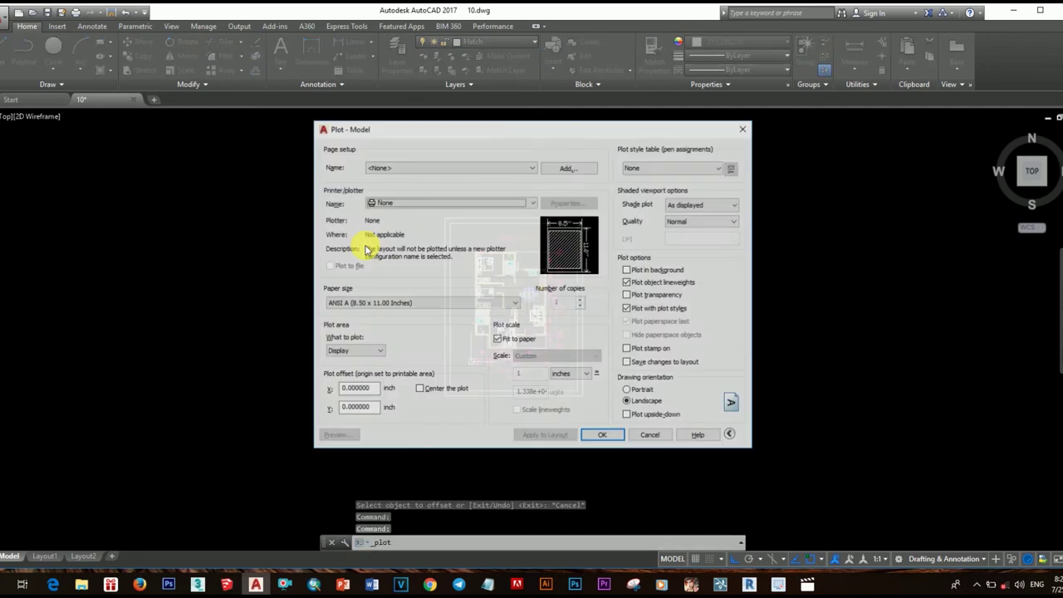
click(437, 170)
click(405, 192)
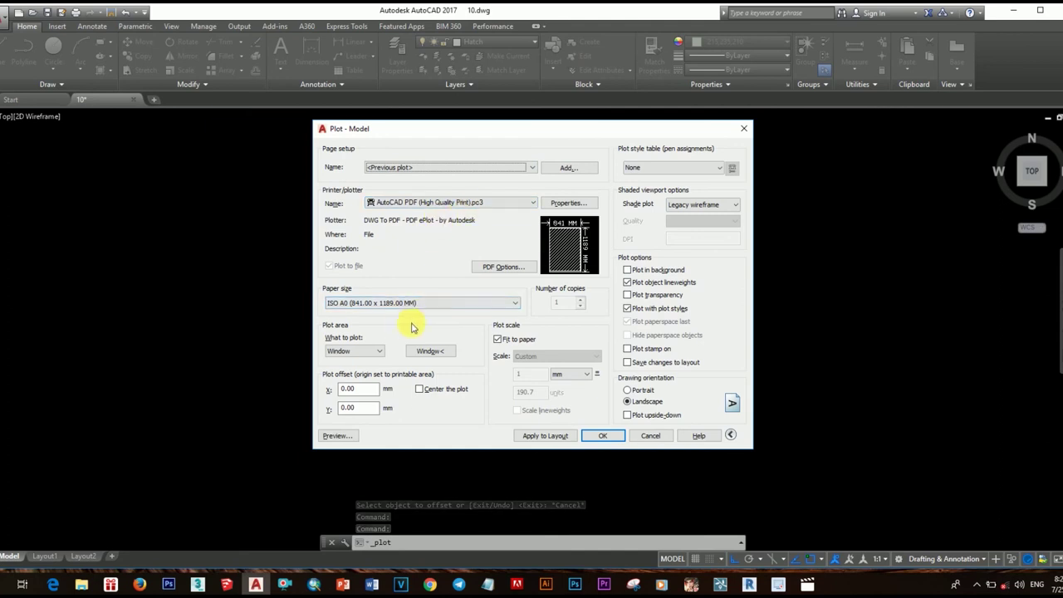
click(419, 306)
click(415, 266)
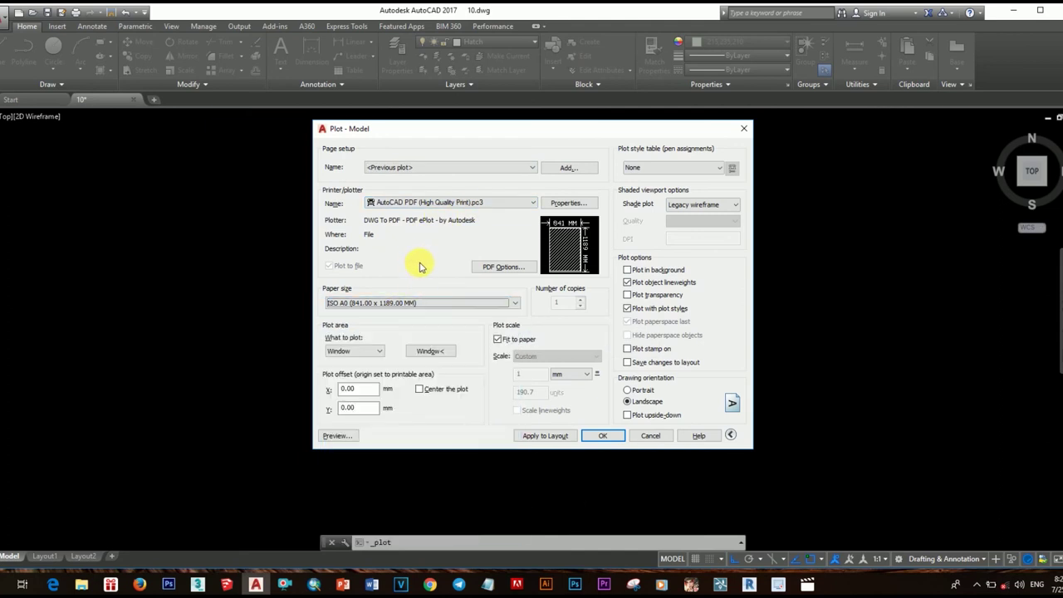
click(424, 302)
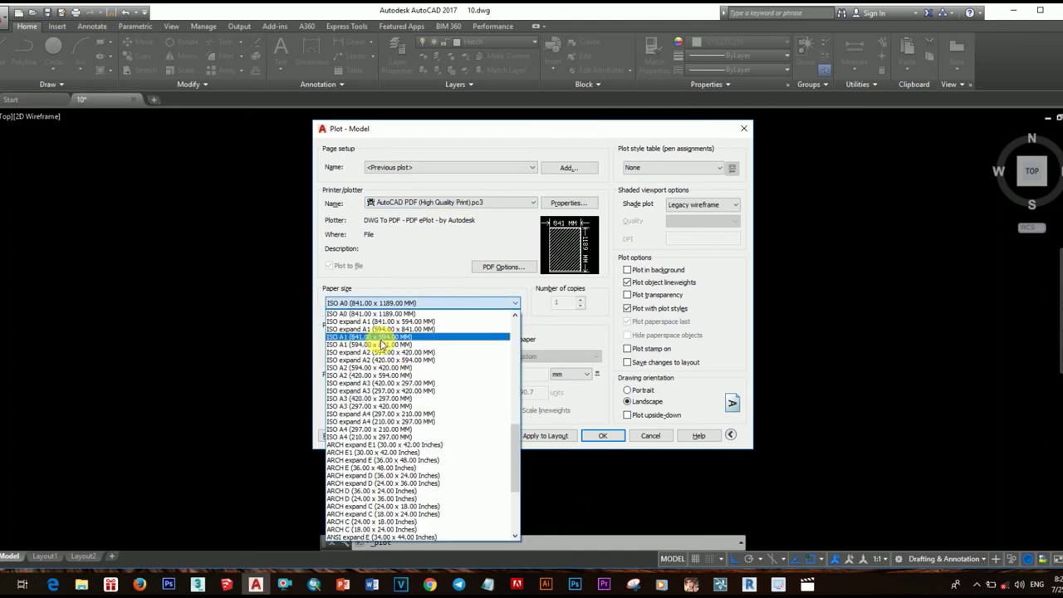
scroll(382, 349, up, 1)
scroll(382, 358, up, 1)
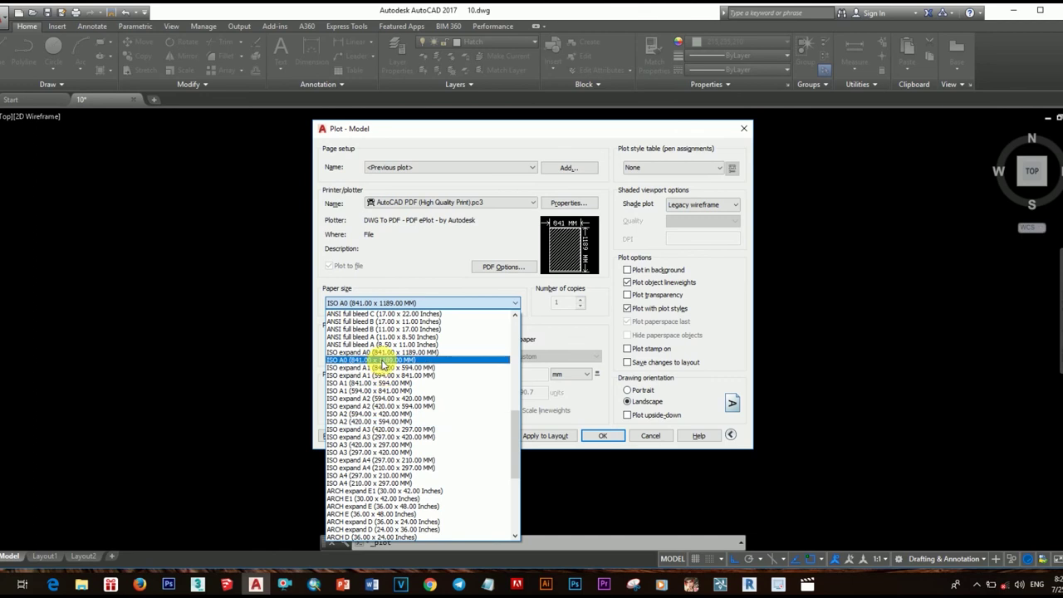
click(388, 472)
Step: Plot a window around the framed drawing in portrait, and preview the page
click(434, 353)
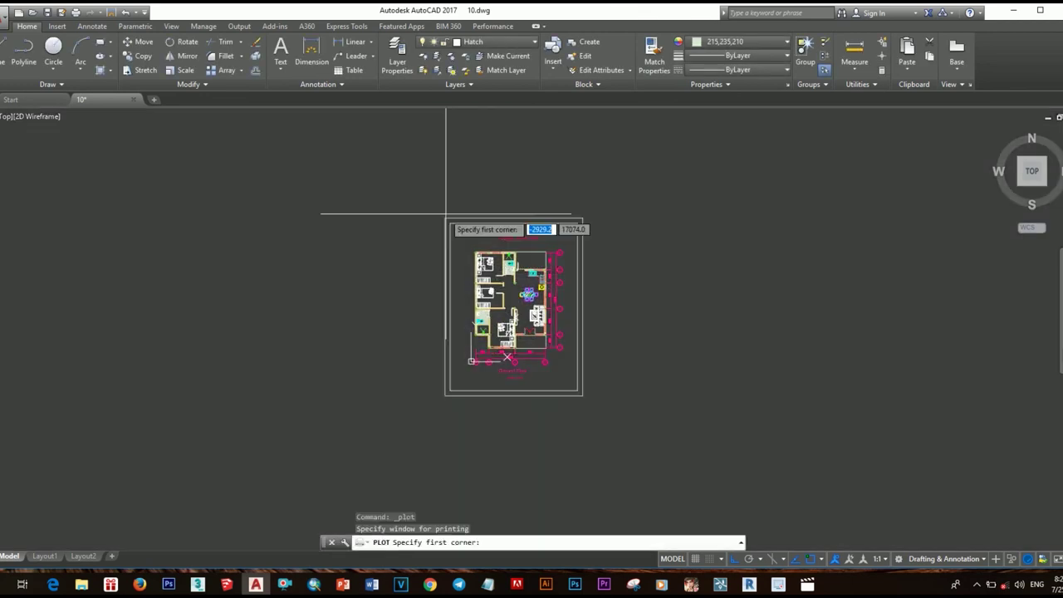
click(446, 215)
click(582, 394)
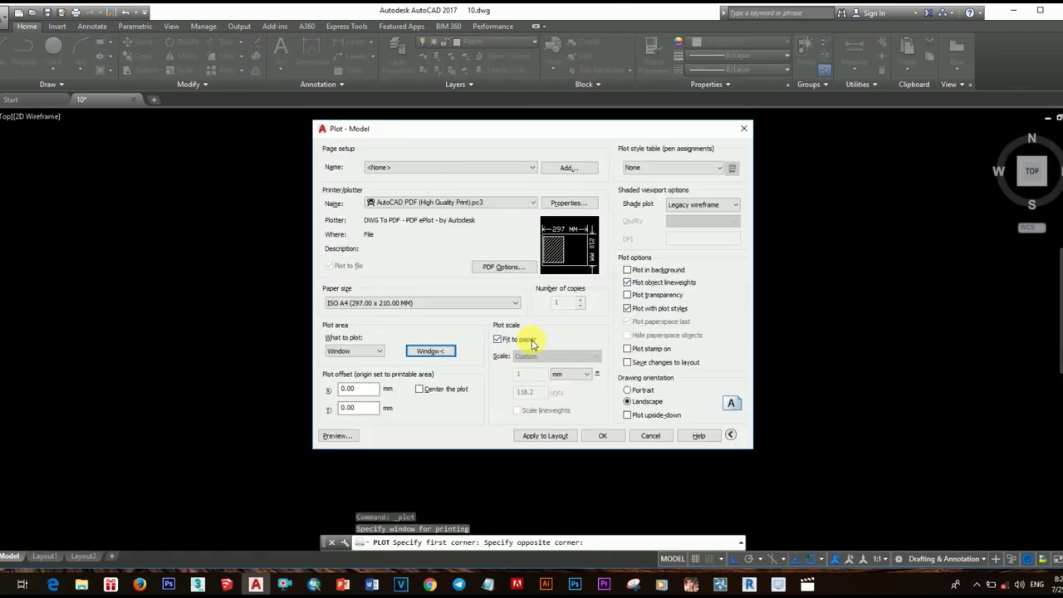
click(631, 391)
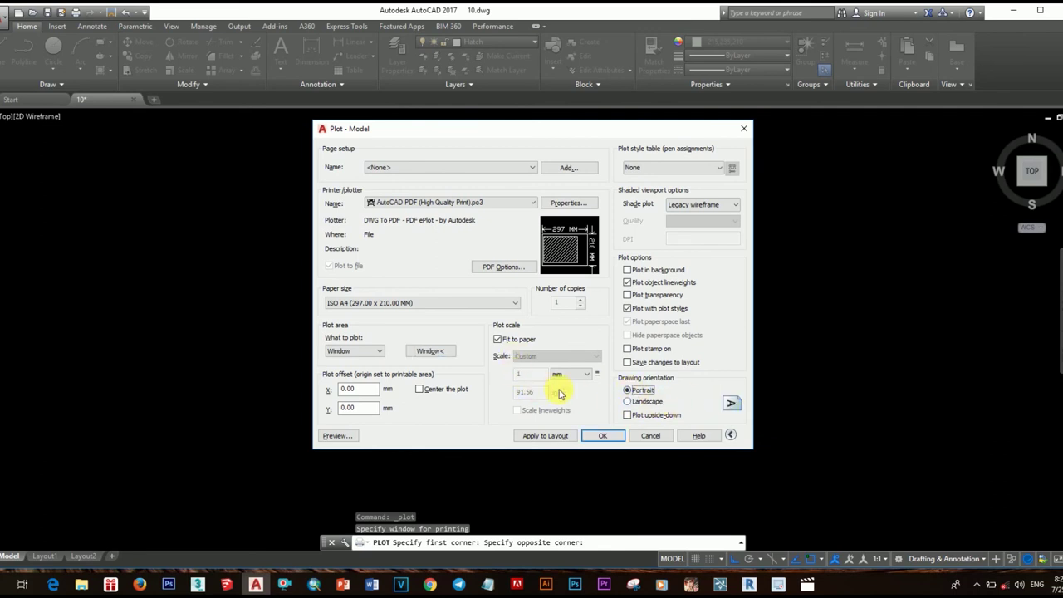
click(350, 437)
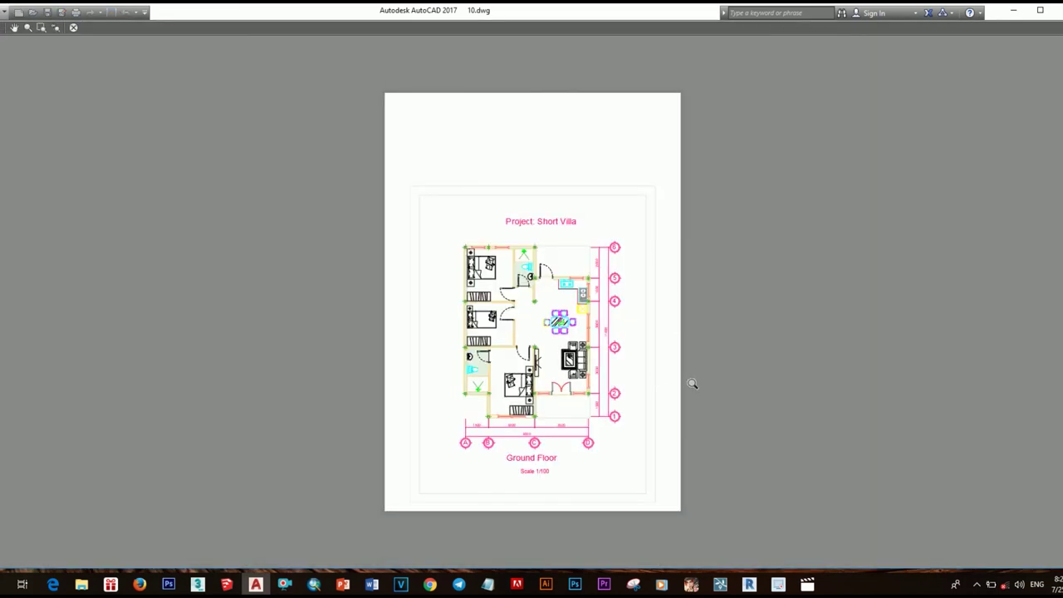
key(Escape)
mouse_move(565, 155)
mouse_down()
mouse_move(937, 214)
mouse_move(510, 166)
mouse_up()
Step: Set the plot window to the double border's corners, fit it to paper, and preview
click(349, 378)
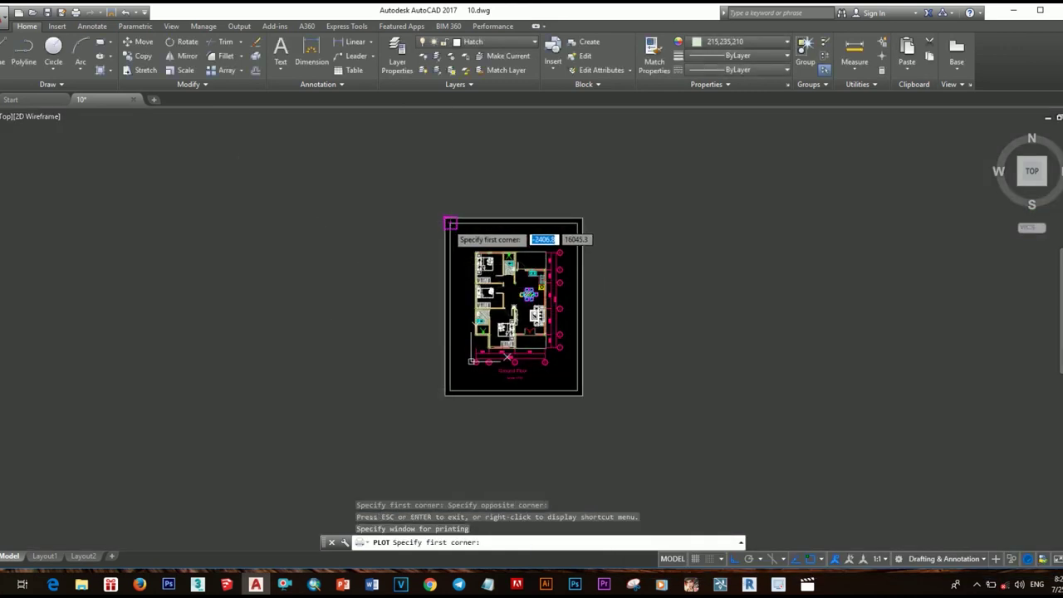
click(450, 223)
key(Escape)
click(349, 379)
click(445, 218)
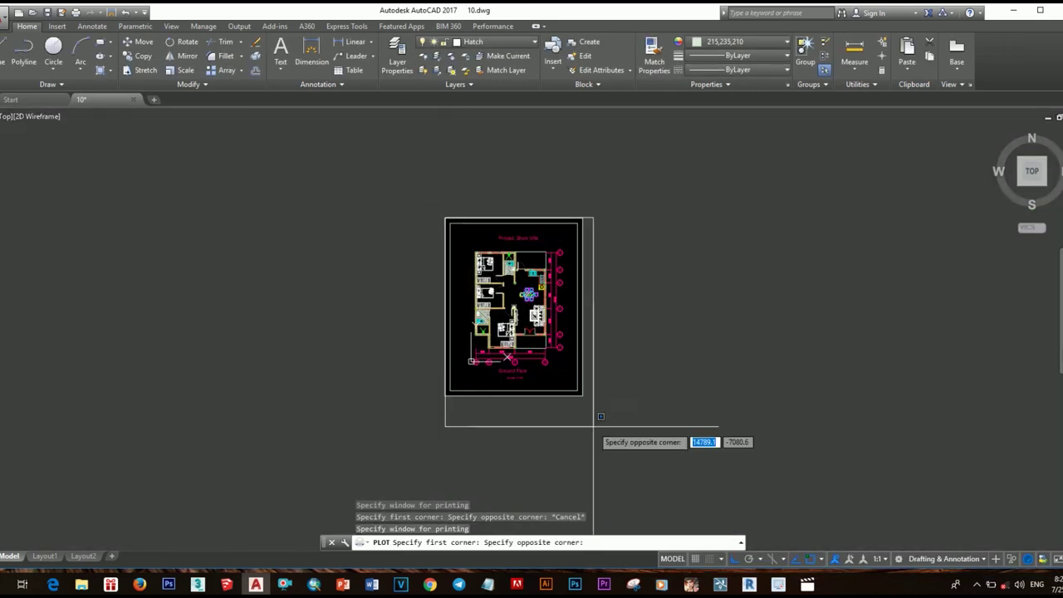
click(582, 396)
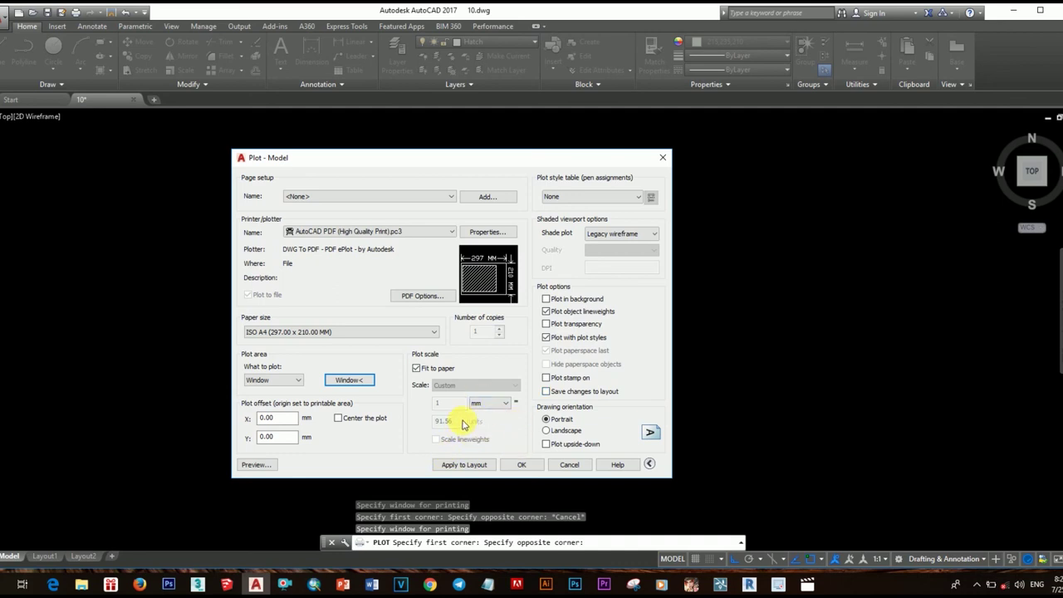
click(416, 369)
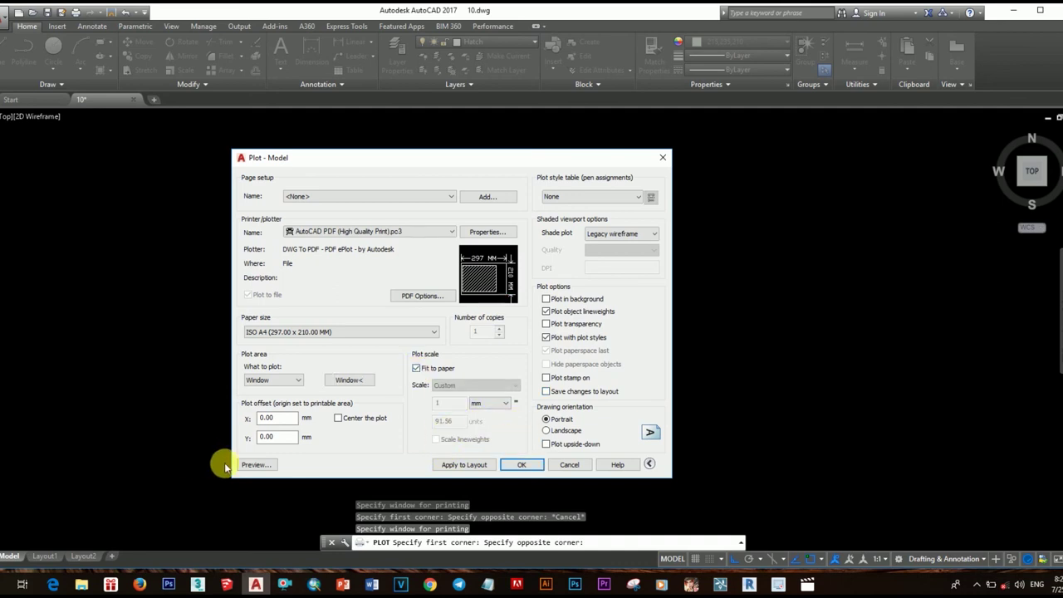
click(254, 466)
key(Escape)
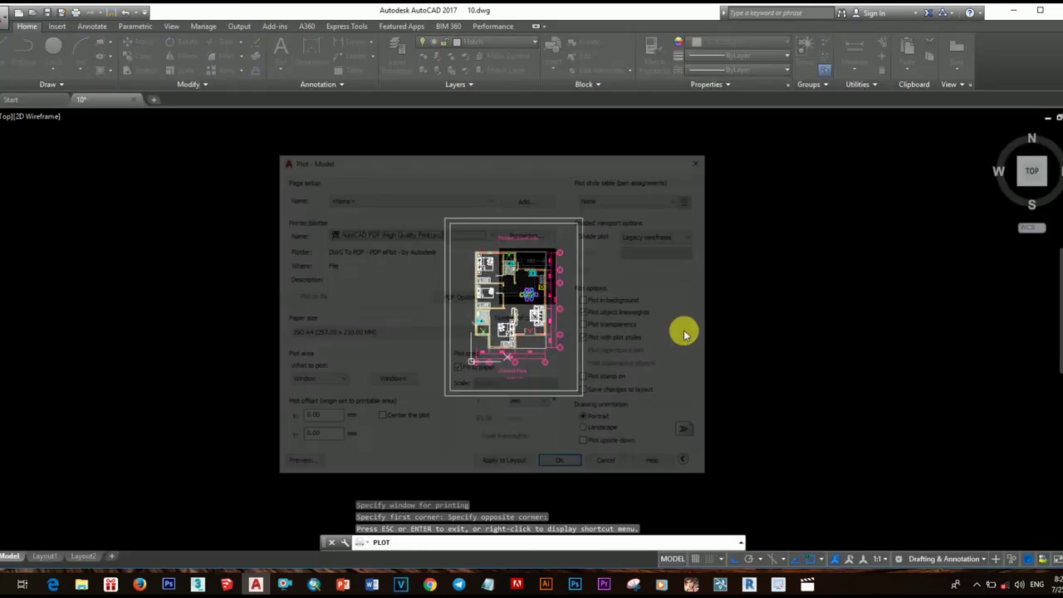
Step: Centre the plot on the portrait A4 page, re-preview it, and choose Plot
click(589, 432)
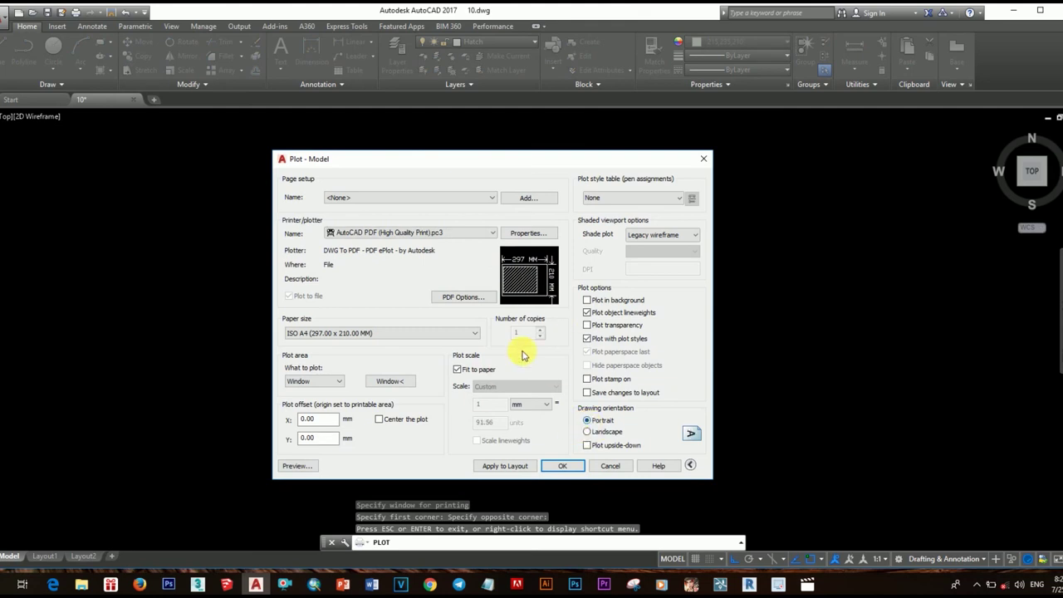
click(379, 419)
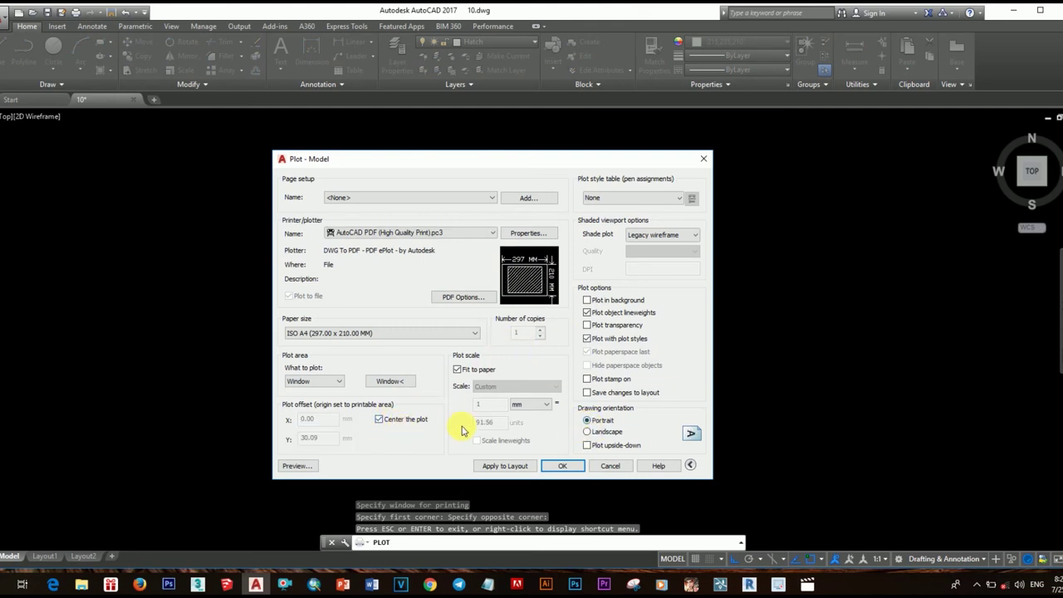
click(297, 466)
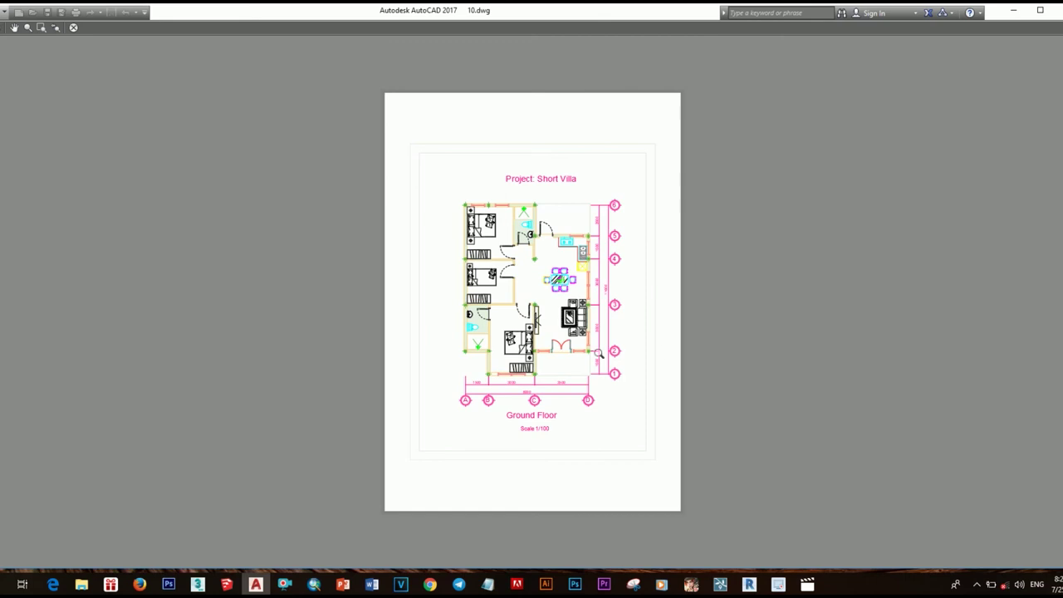
right_click(544, 320)
click(573, 347)
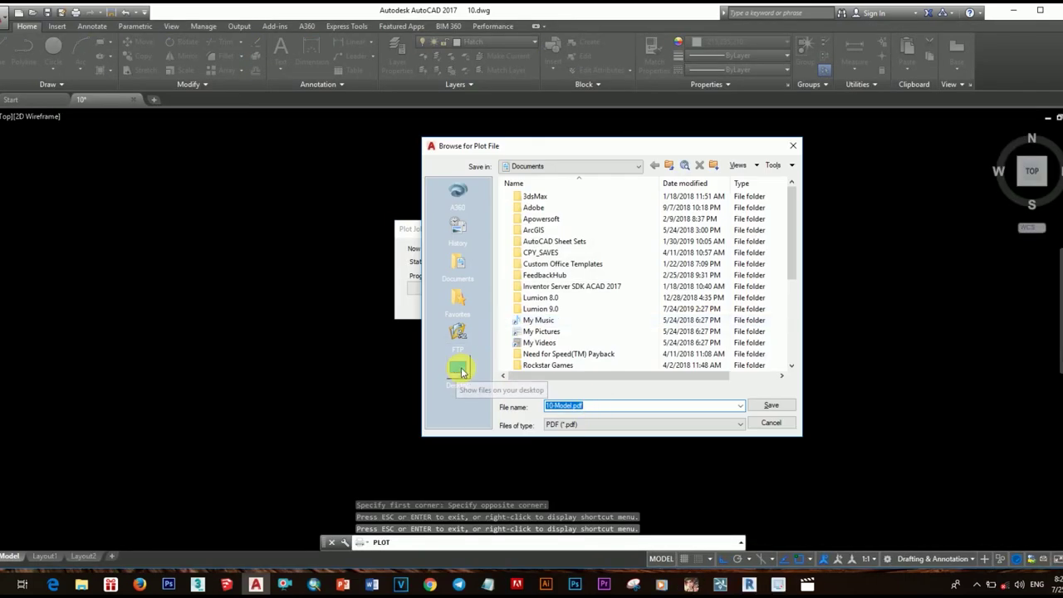
Step: Save 10-Model.pdf into DATA (D:) > Villa Drawing by myself > 10
click(458, 370)
double_click(538, 221)
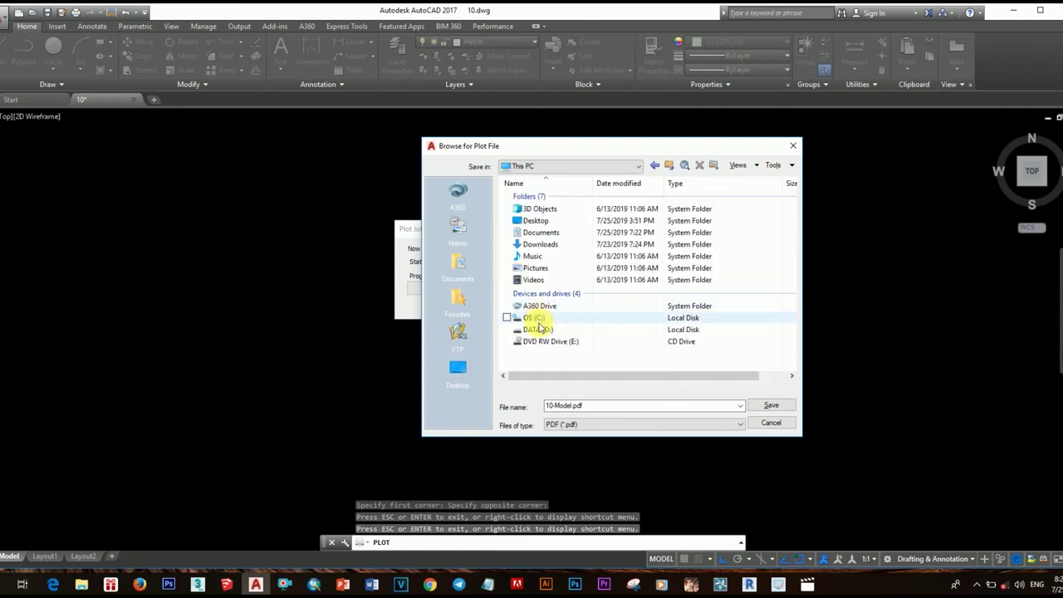
click(558, 330)
double_click(593, 330)
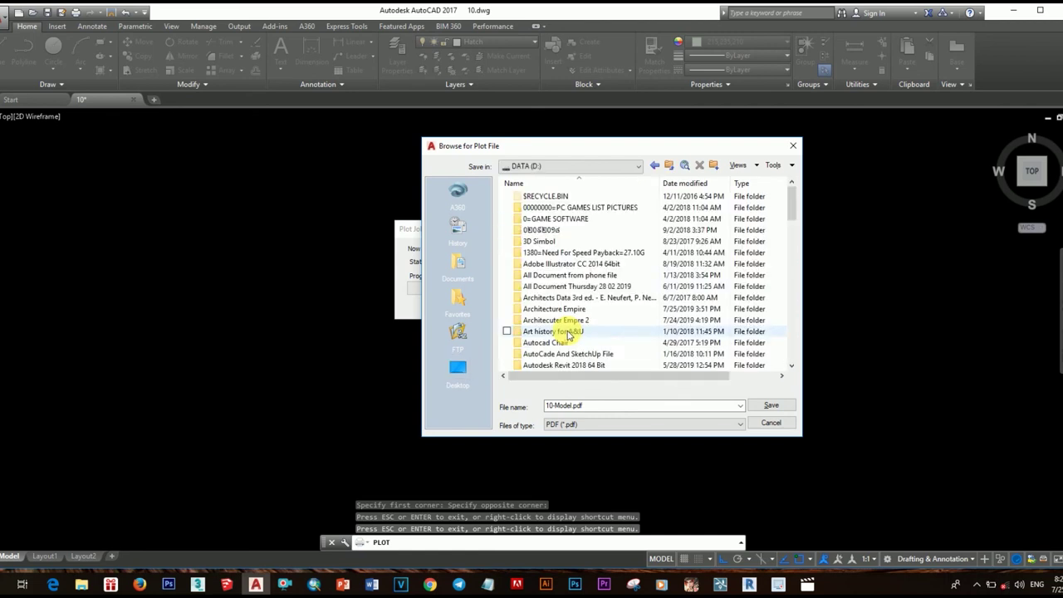
drag(793, 208, 787, 346)
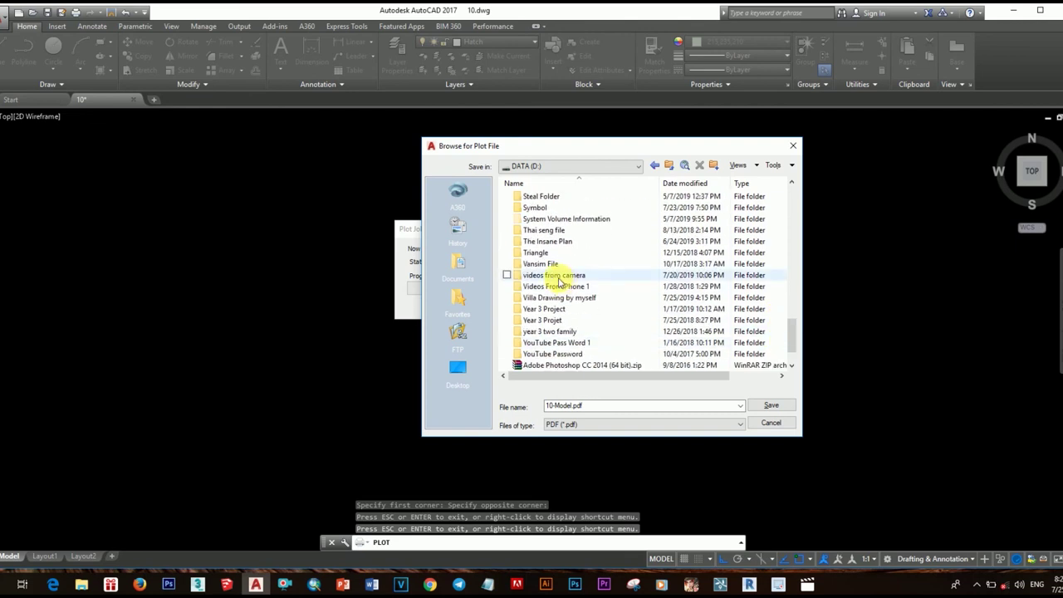
double_click(551, 297)
double_click(528, 297)
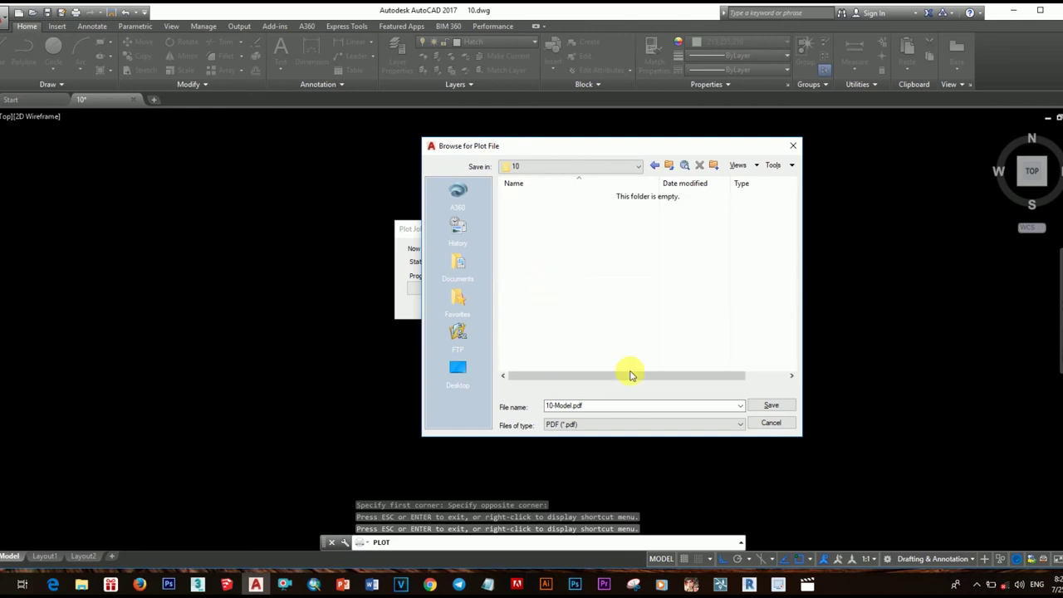
click(771, 409)
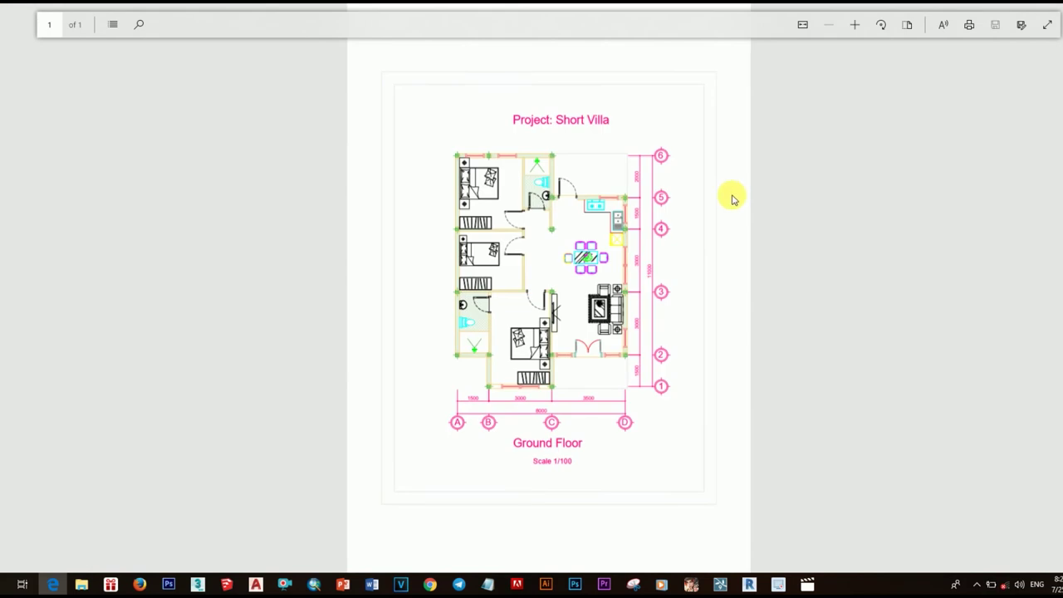
ctrl+scroll(561, 265, up, 3)
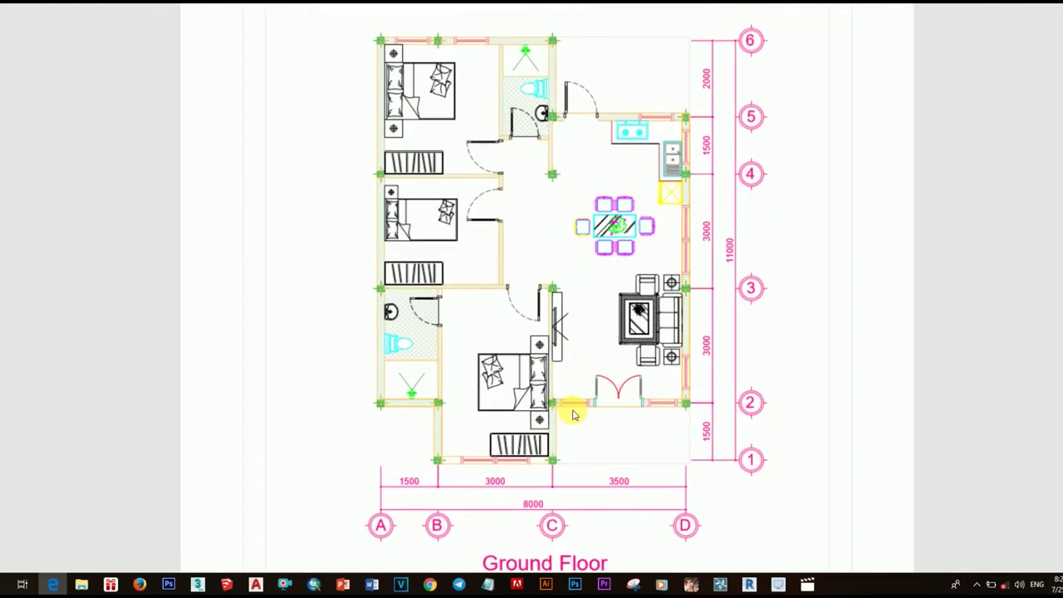
ctrl+scroll(560, 331, down, 3)
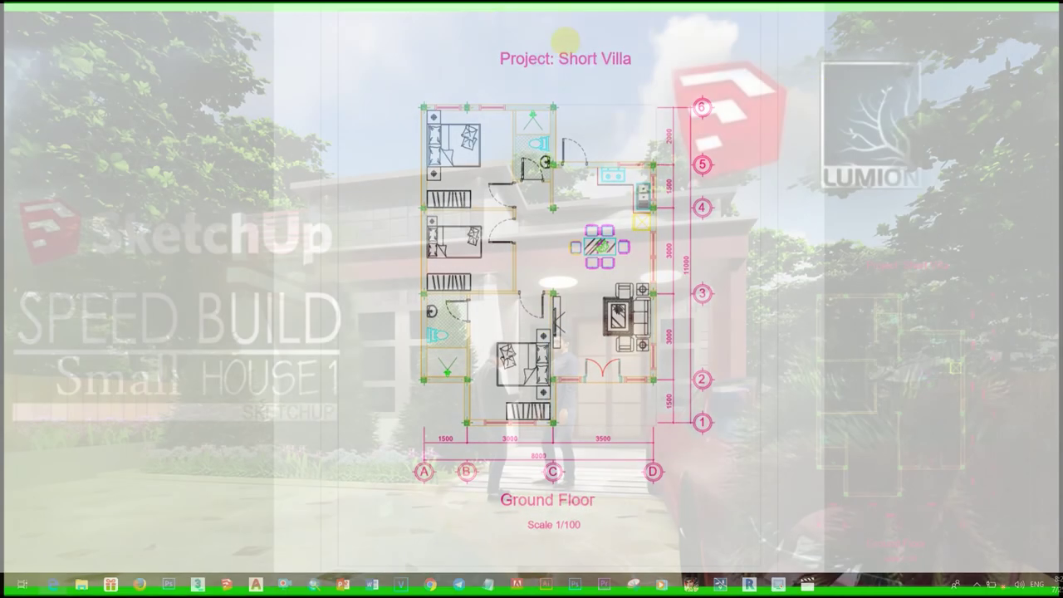